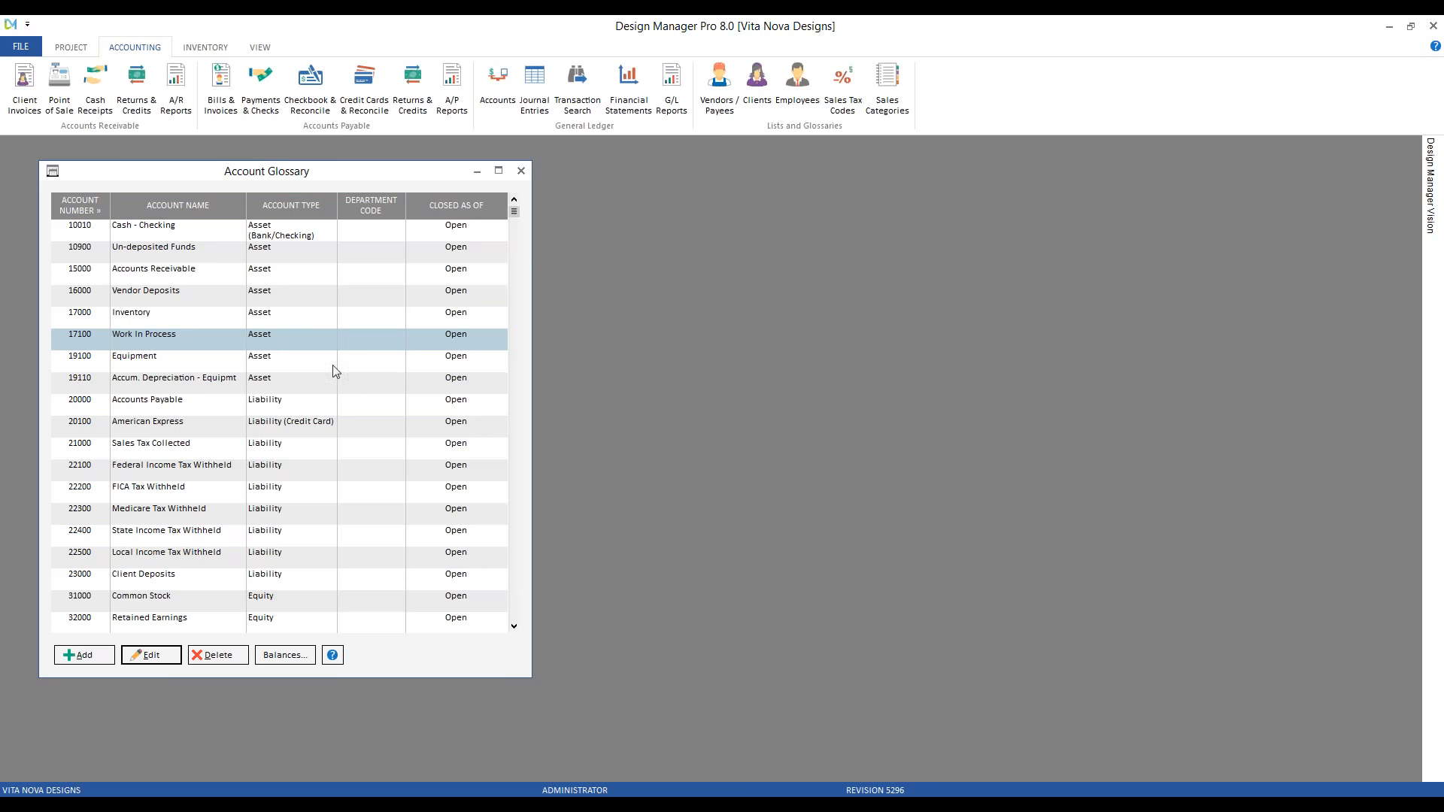
View the monthly account balances of account 17100 Work In Process in the Account Glossary, and close the balances
left_click(209, 232)
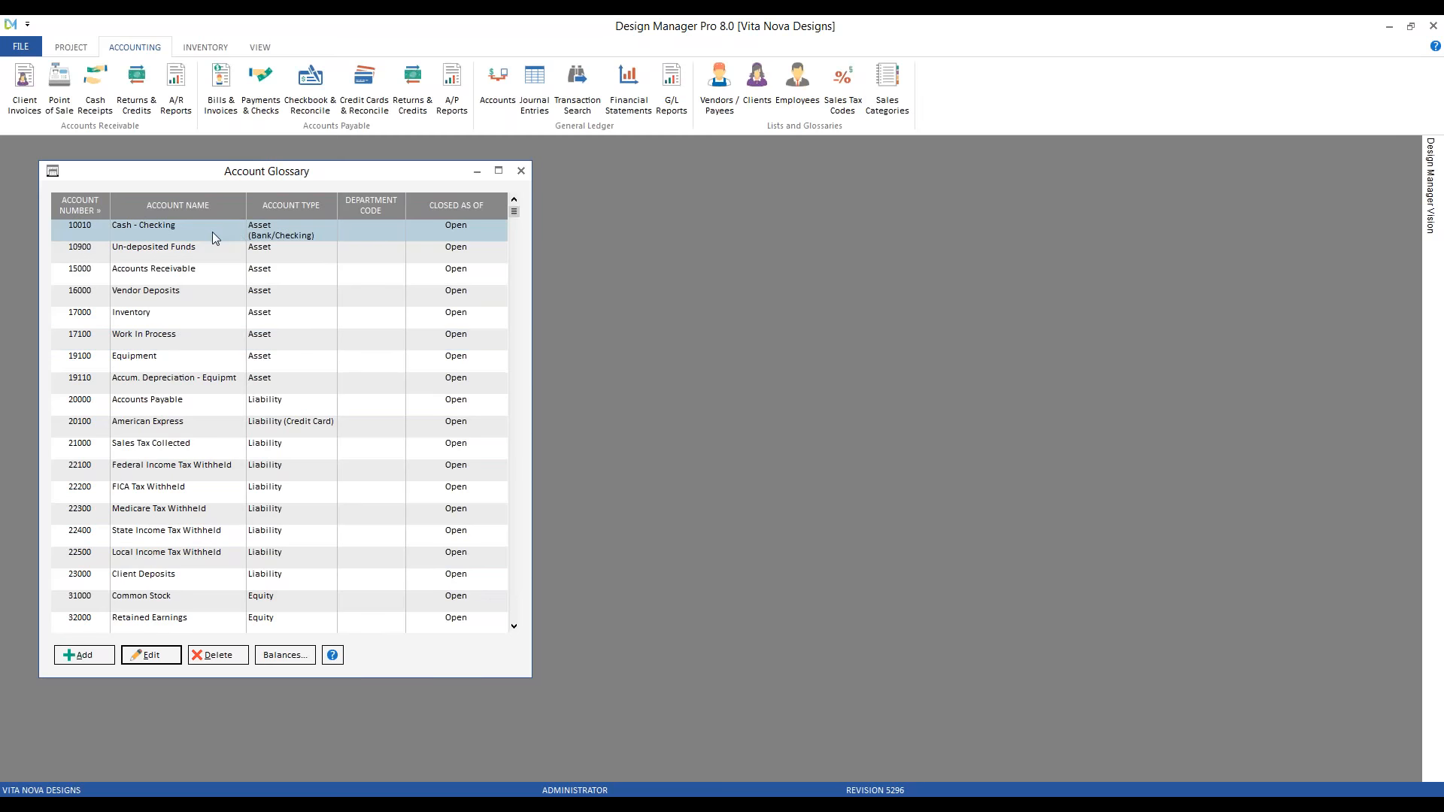
left_click(260, 343)
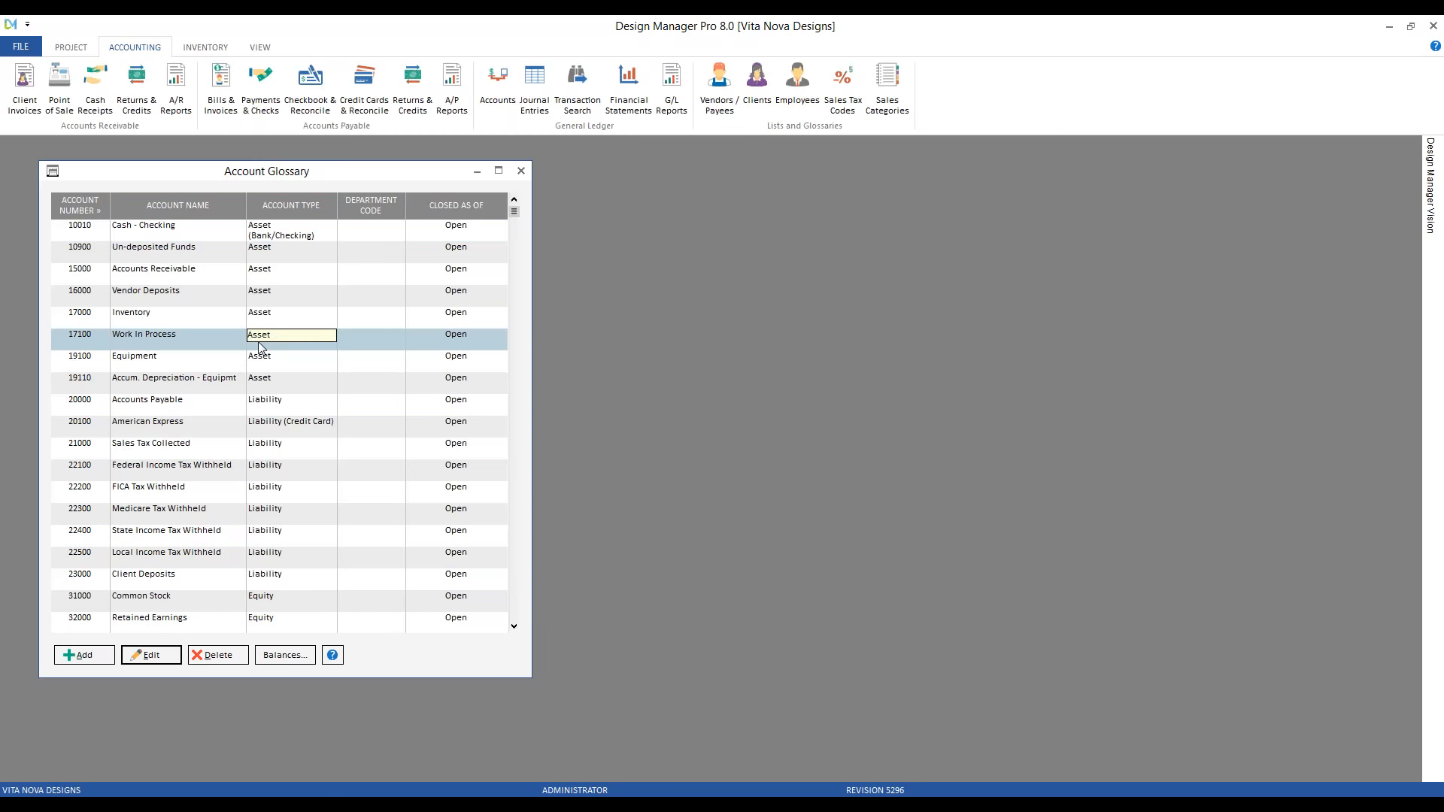
left_click(290, 656)
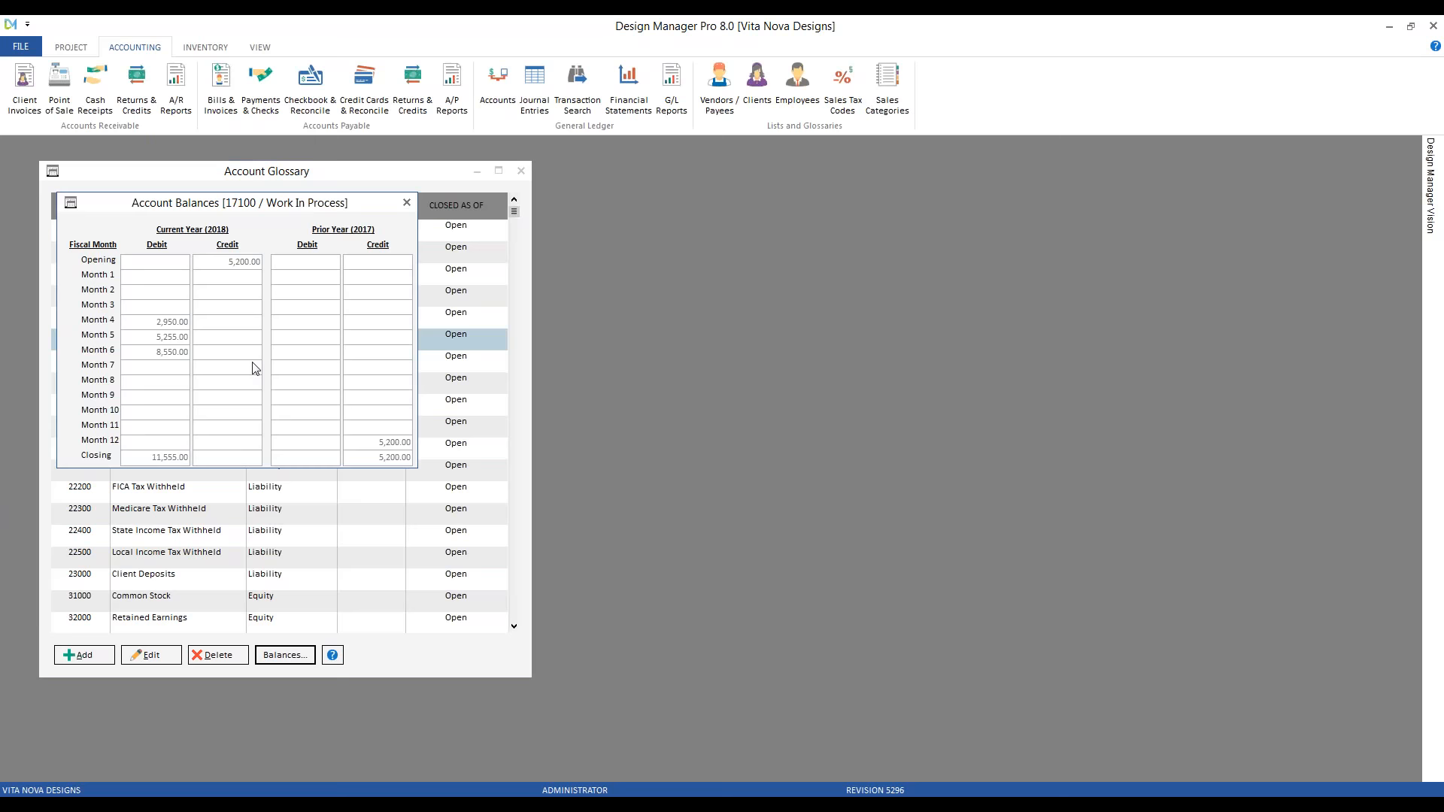
left_click(406, 202)
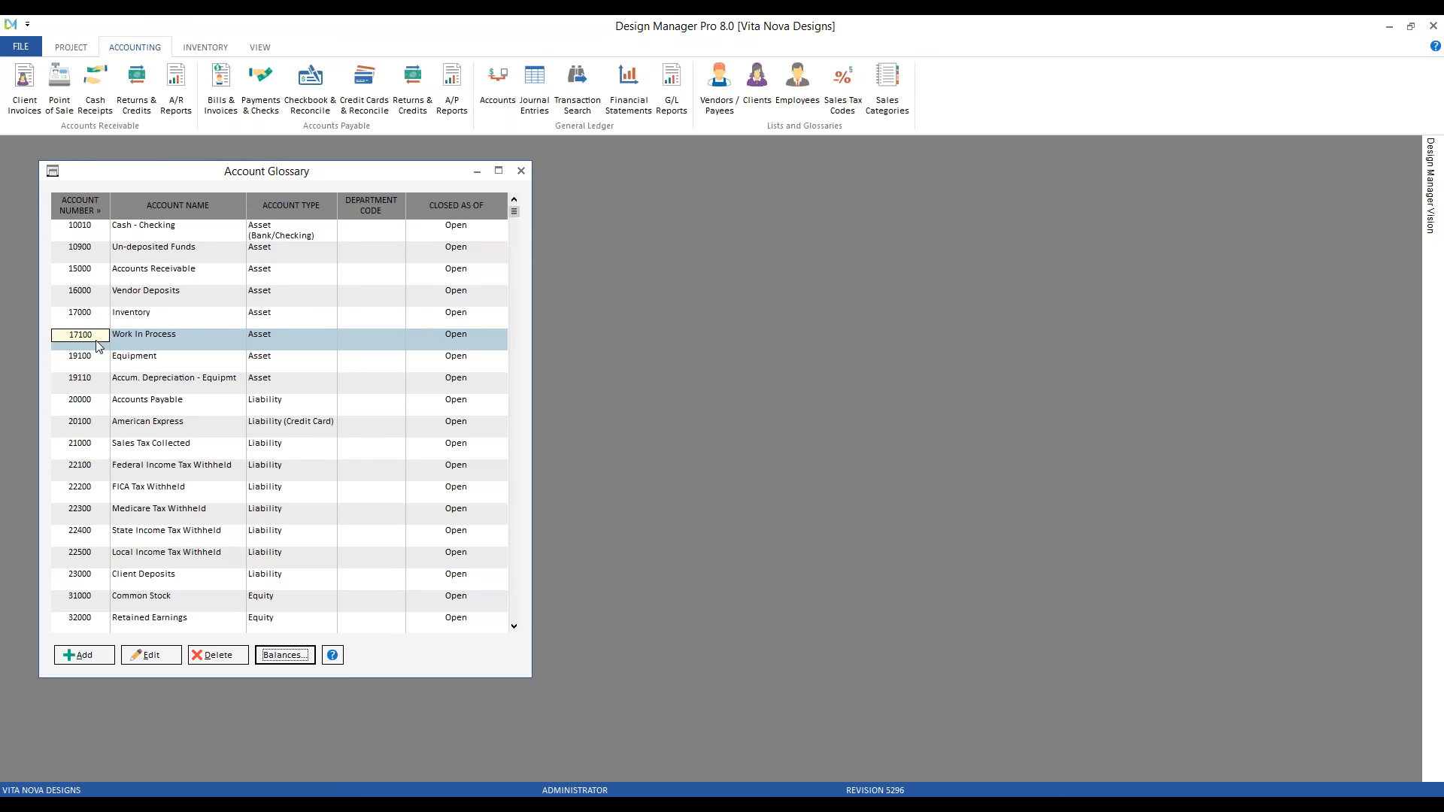
left_click(189, 339)
Check which account is assigned to Work In Process under the company information's other accounts, and leave without changes
left_click(19, 47)
left_click(118, 89)
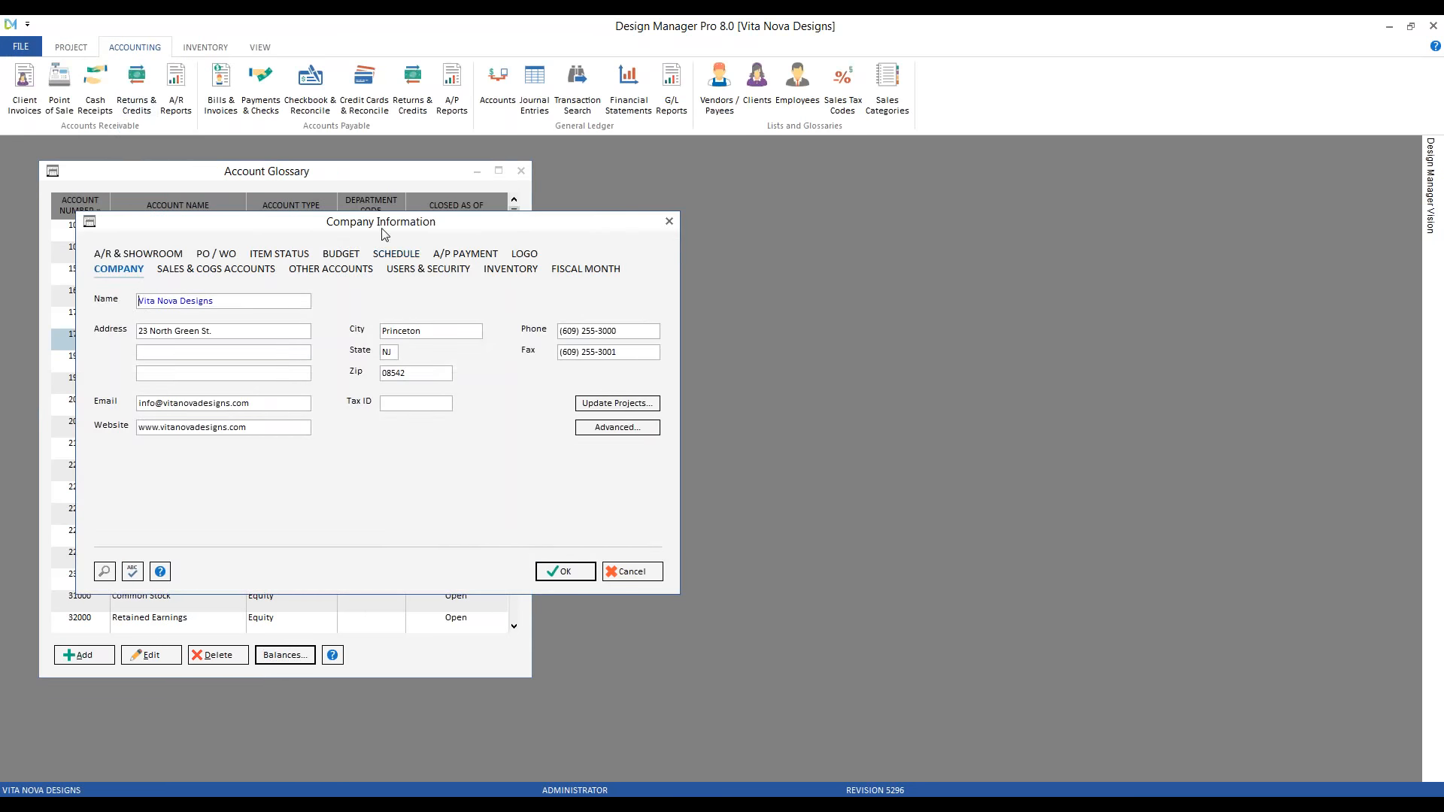
left_click(353, 272)
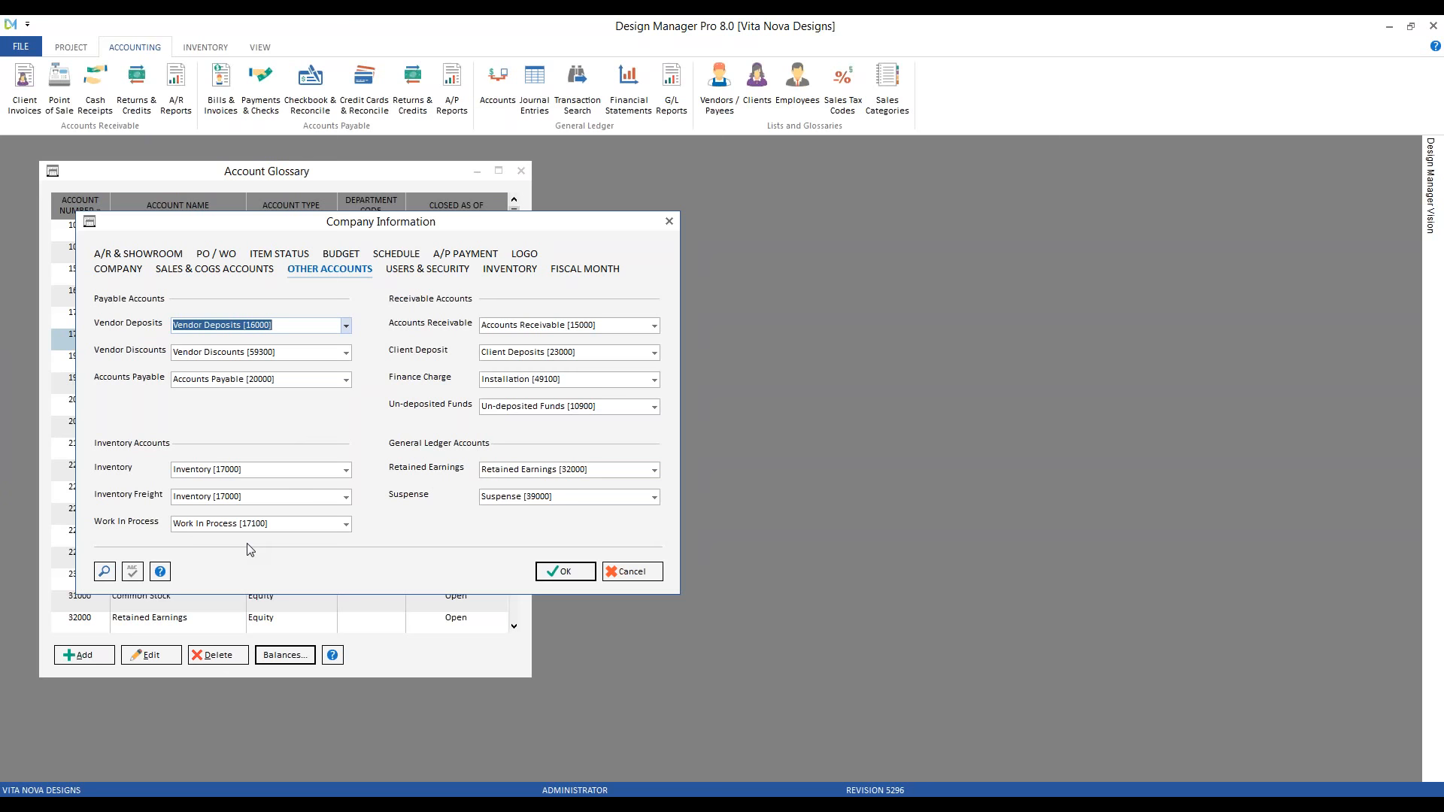
left_click(651, 573)
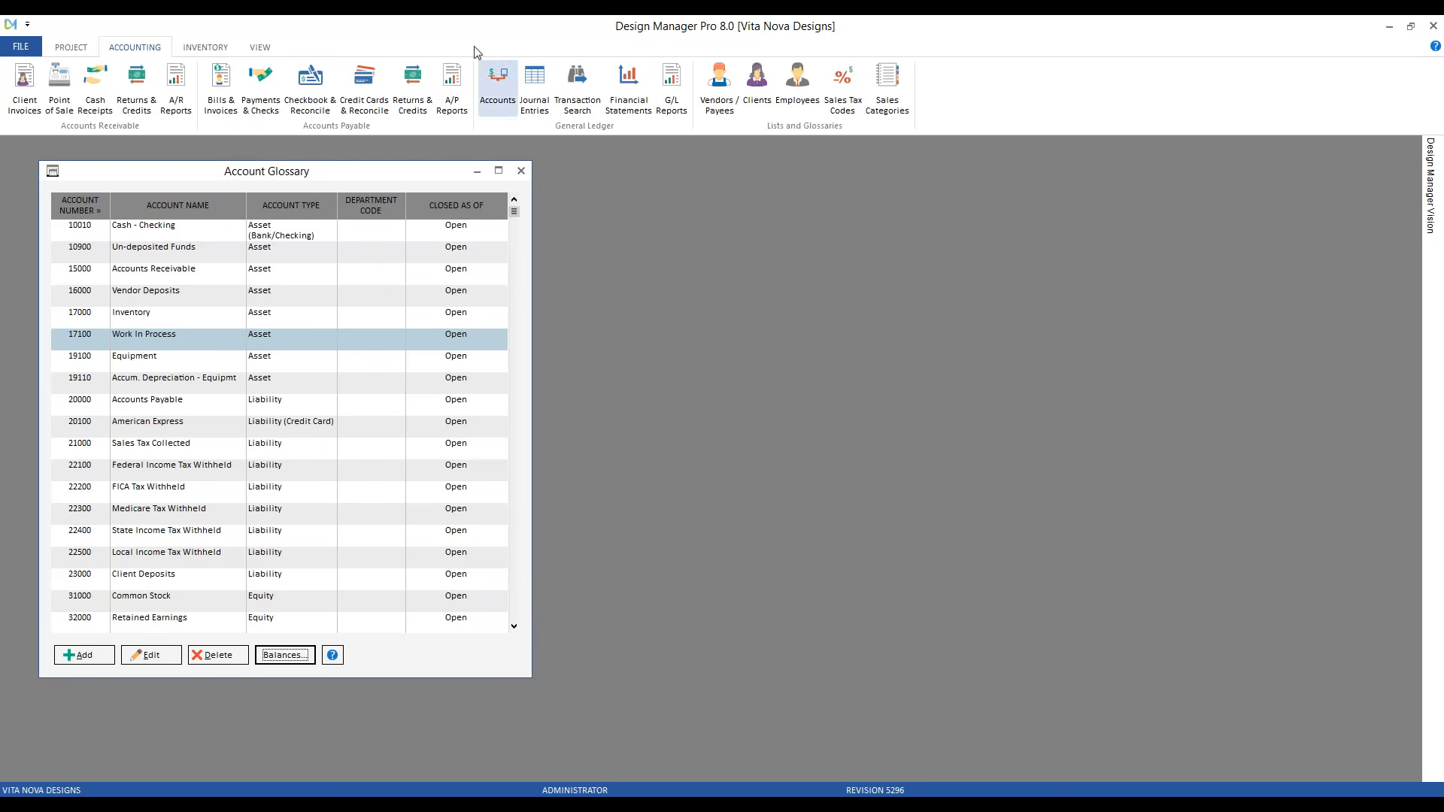
Generate a preview of the Accounts Payable Work In Process report for fiscal month 06/2018, subtotaled by project
left_click(452, 79)
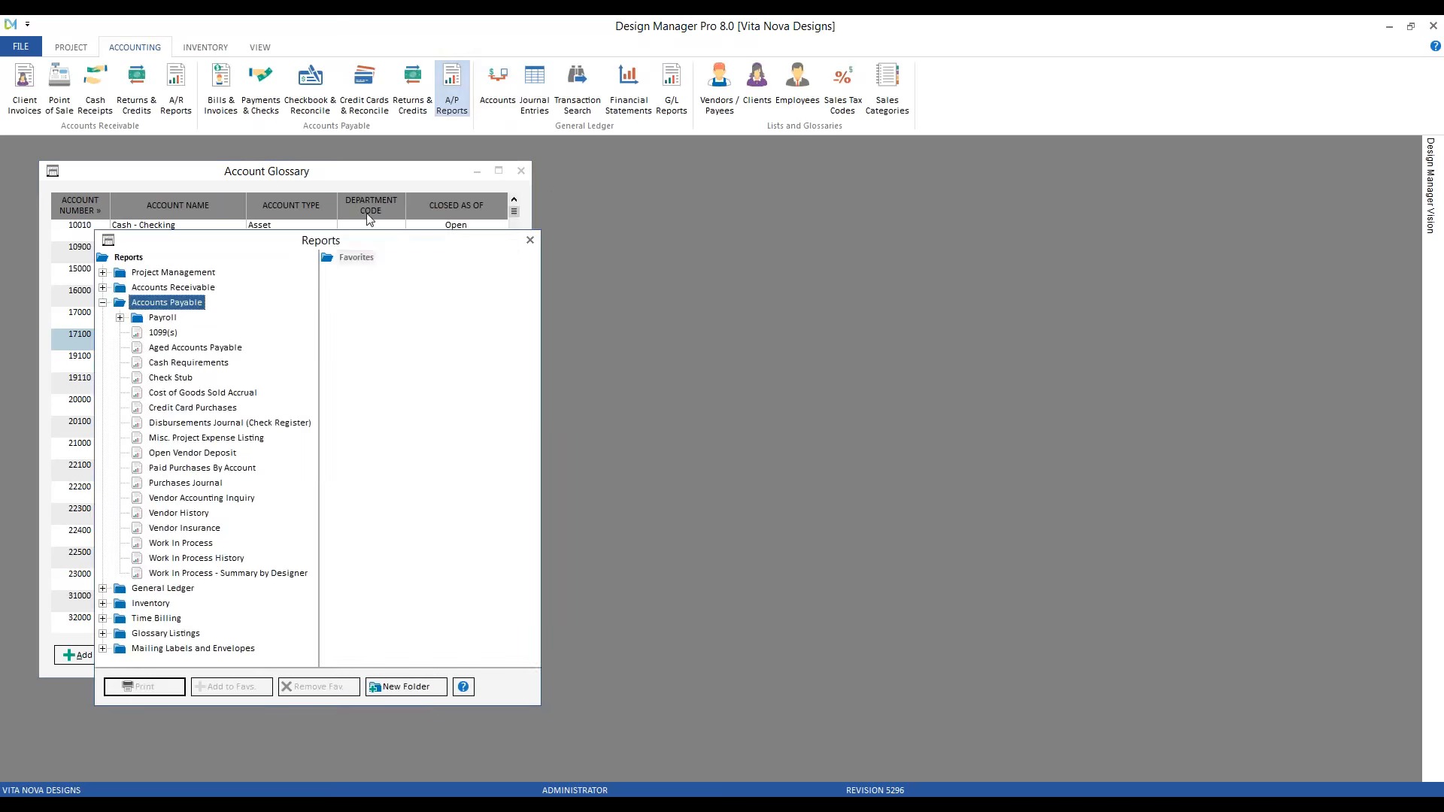
left_click_drag(335, 242, 820, 161)
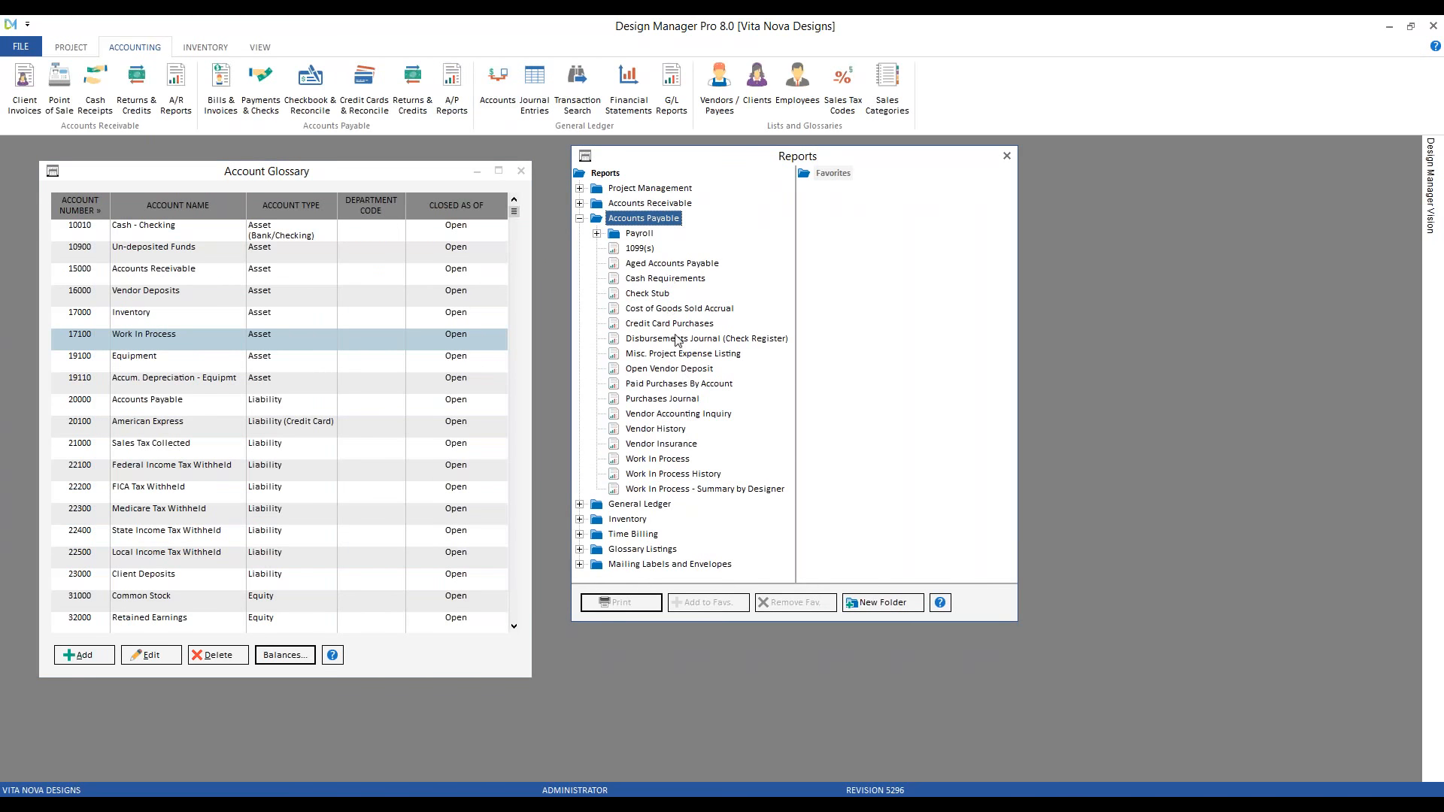
left_click(668, 461)
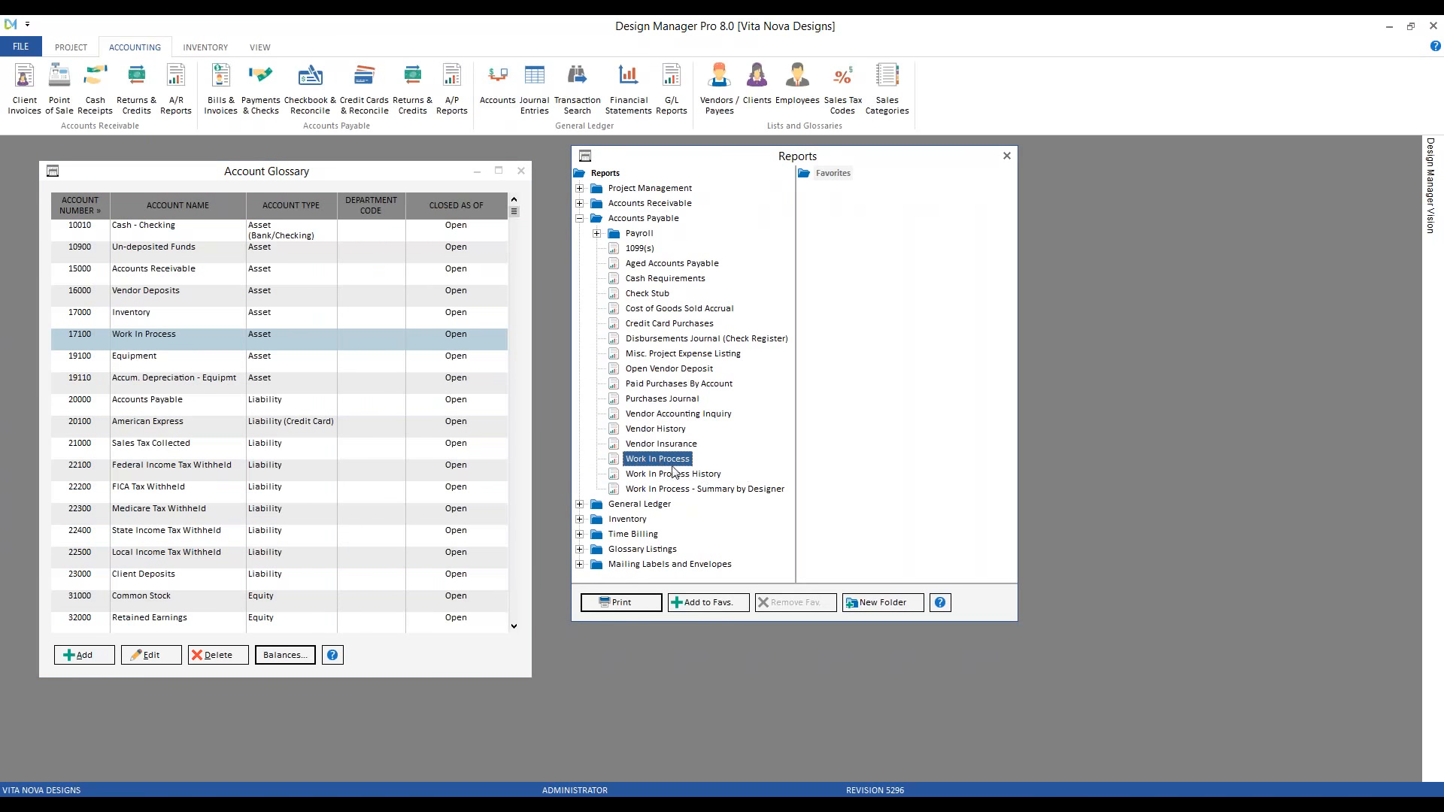
left_click(201, 341)
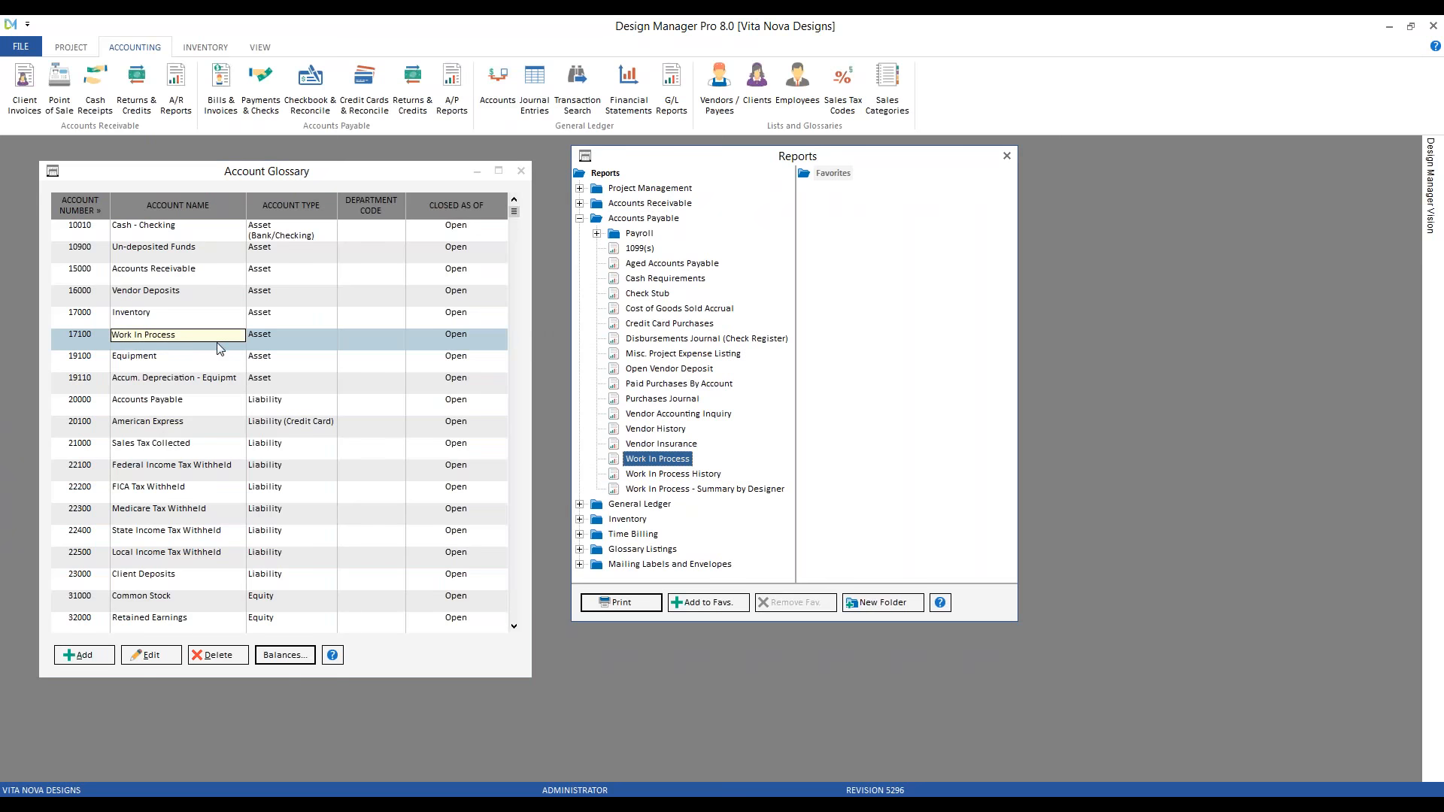
left_click(636, 607)
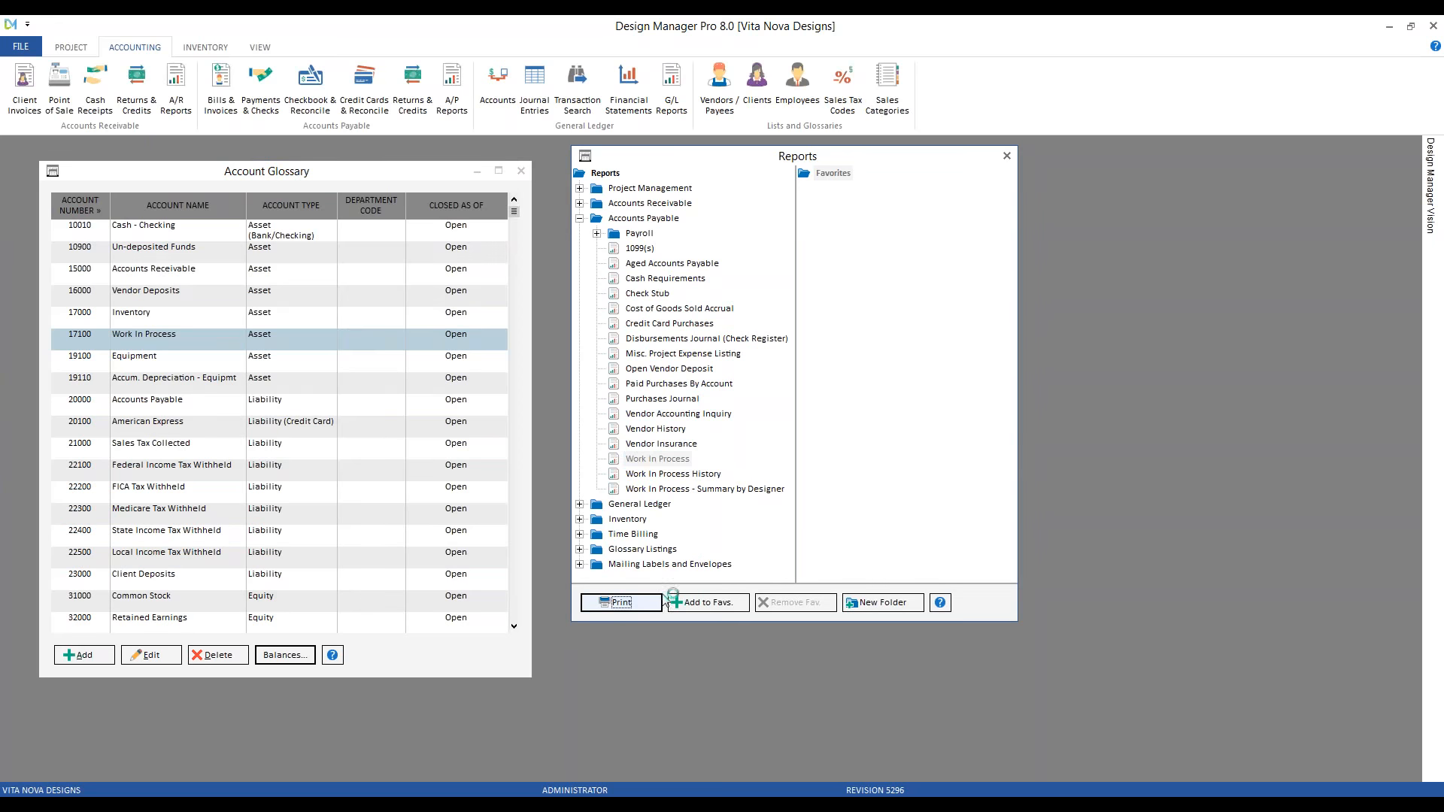
left_click_drag(301, 263, 894, 256)
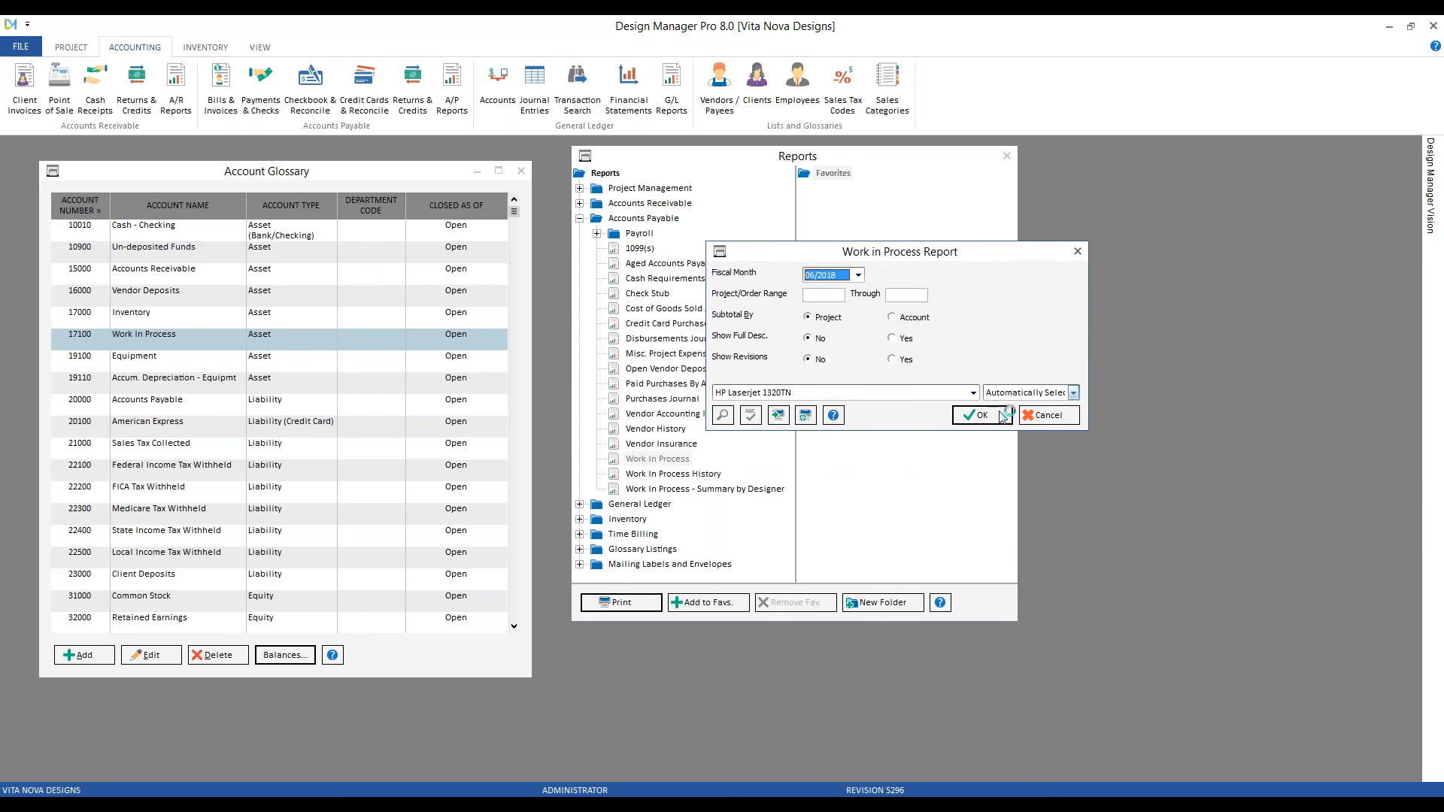
left_click(1001, 415)
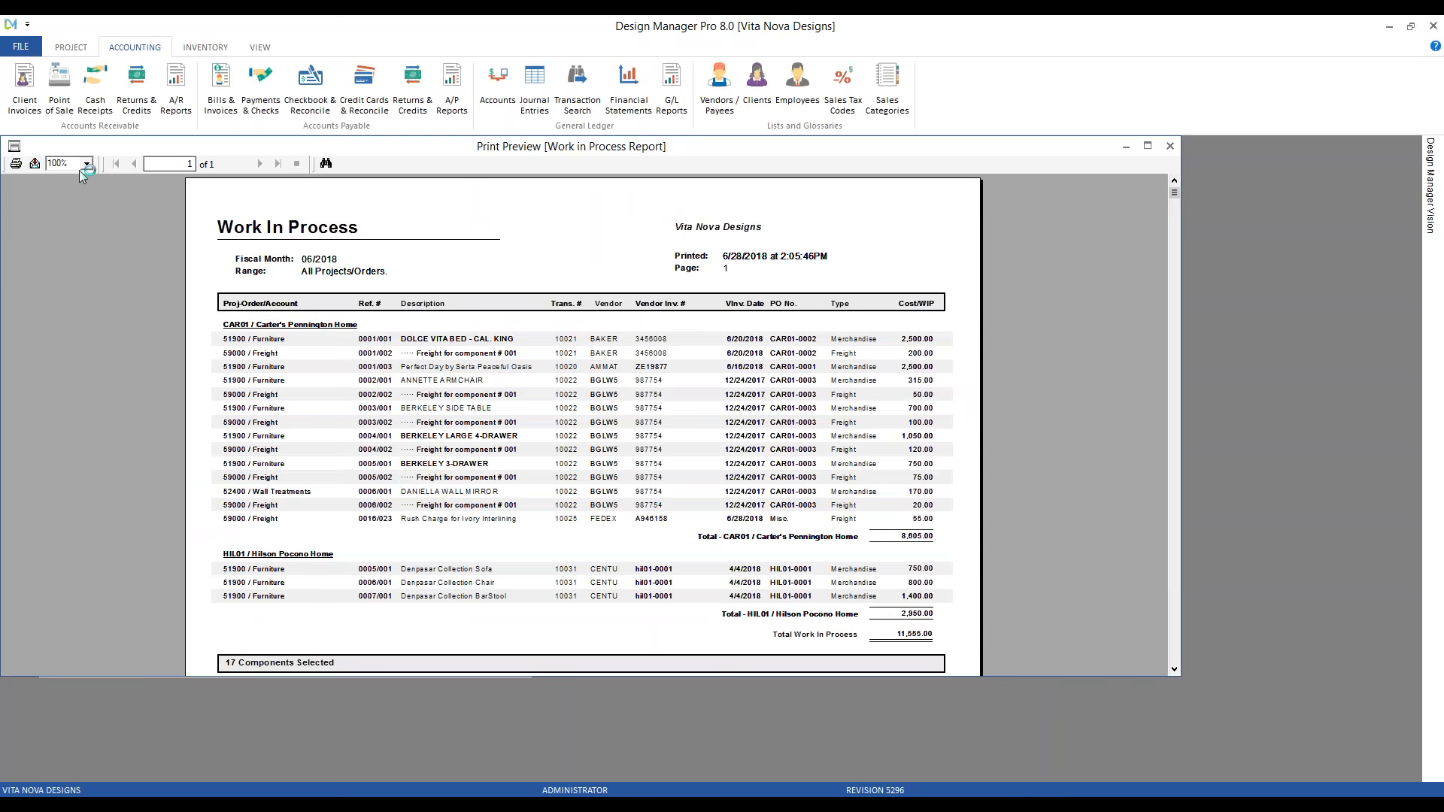
Examine the Work In Process report at 150% through to its total, and compare it with account 17100's closing balance
left_click(86, 164)
left_click(82, 255)
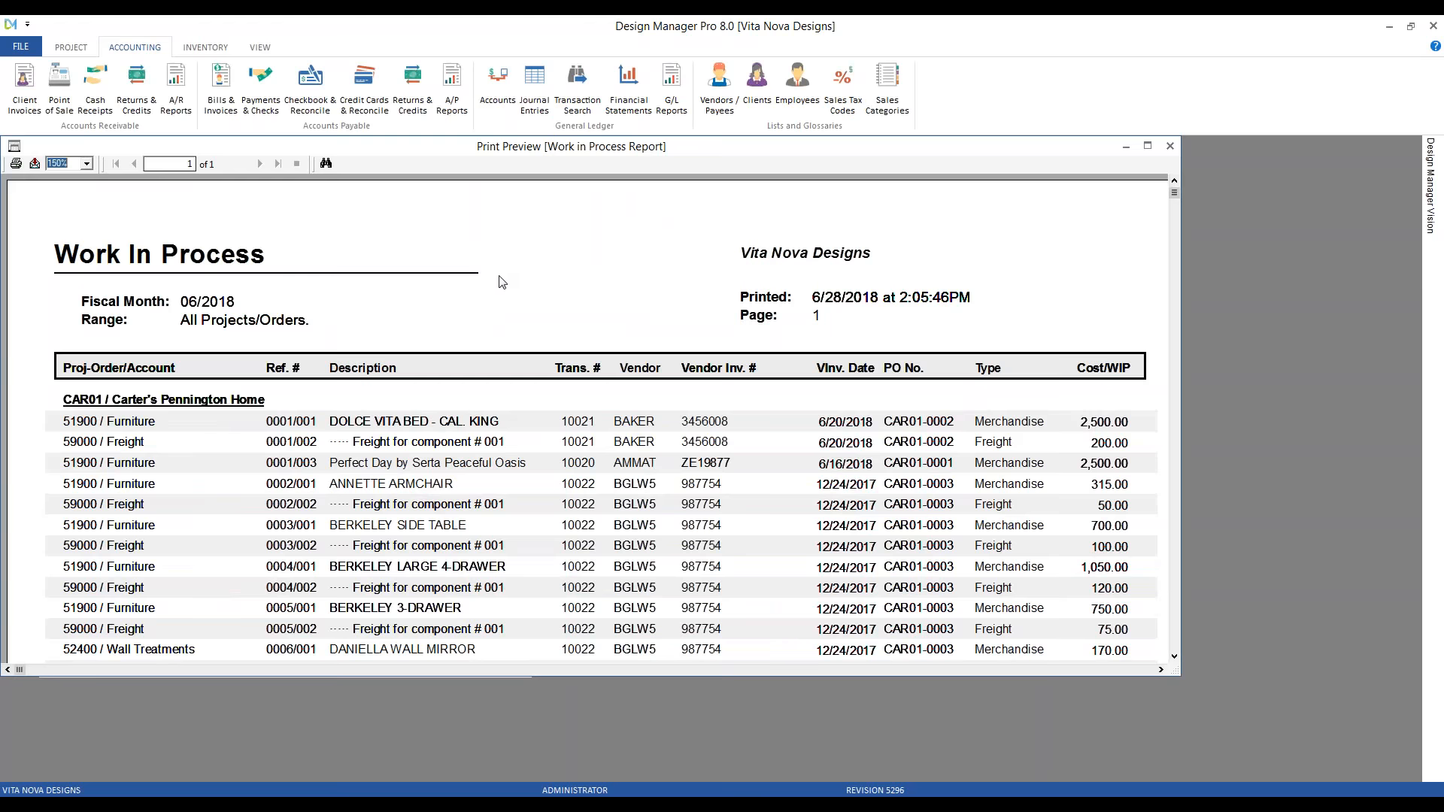
scroll(902, 301, "down", 3)
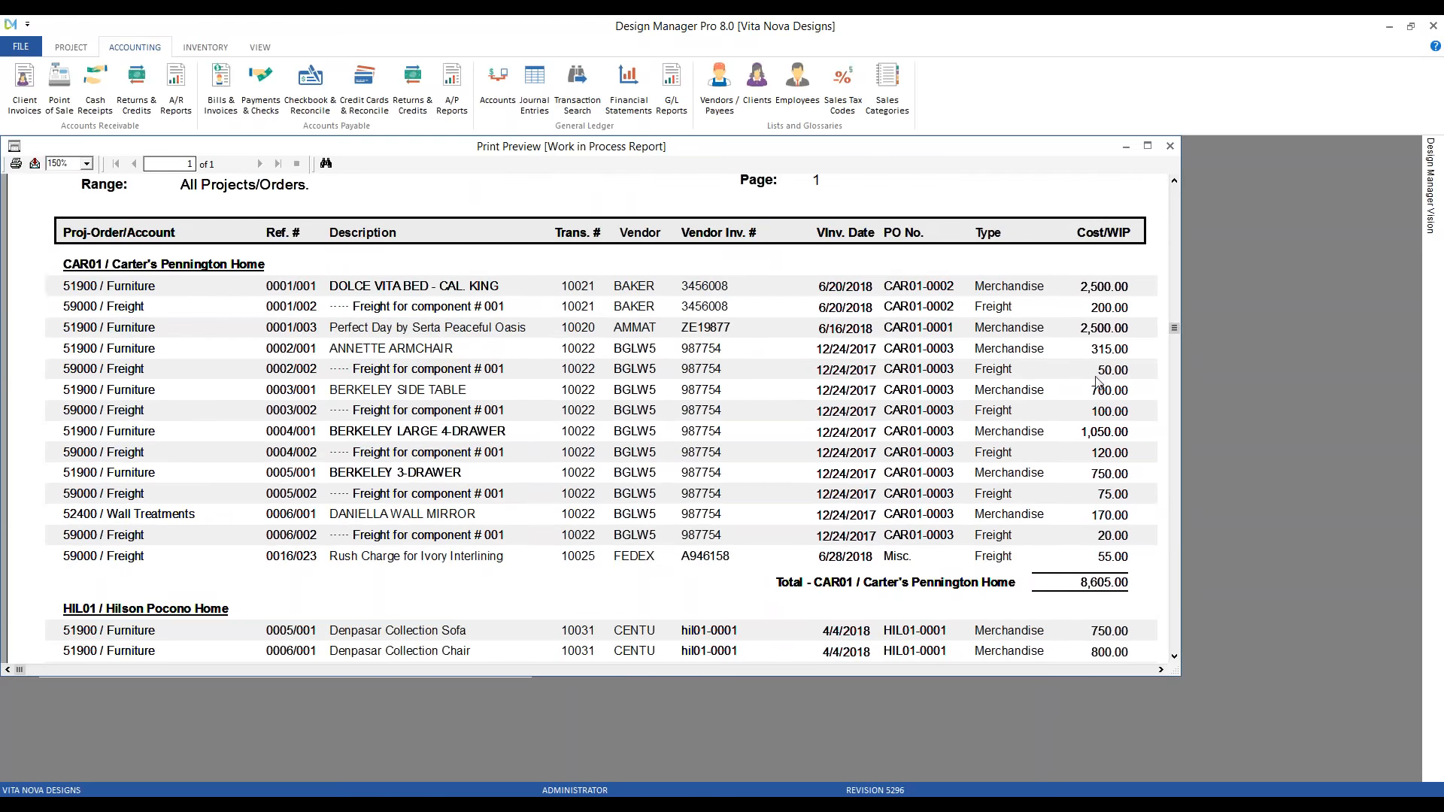
scroll(1089, 415, "down", 4)
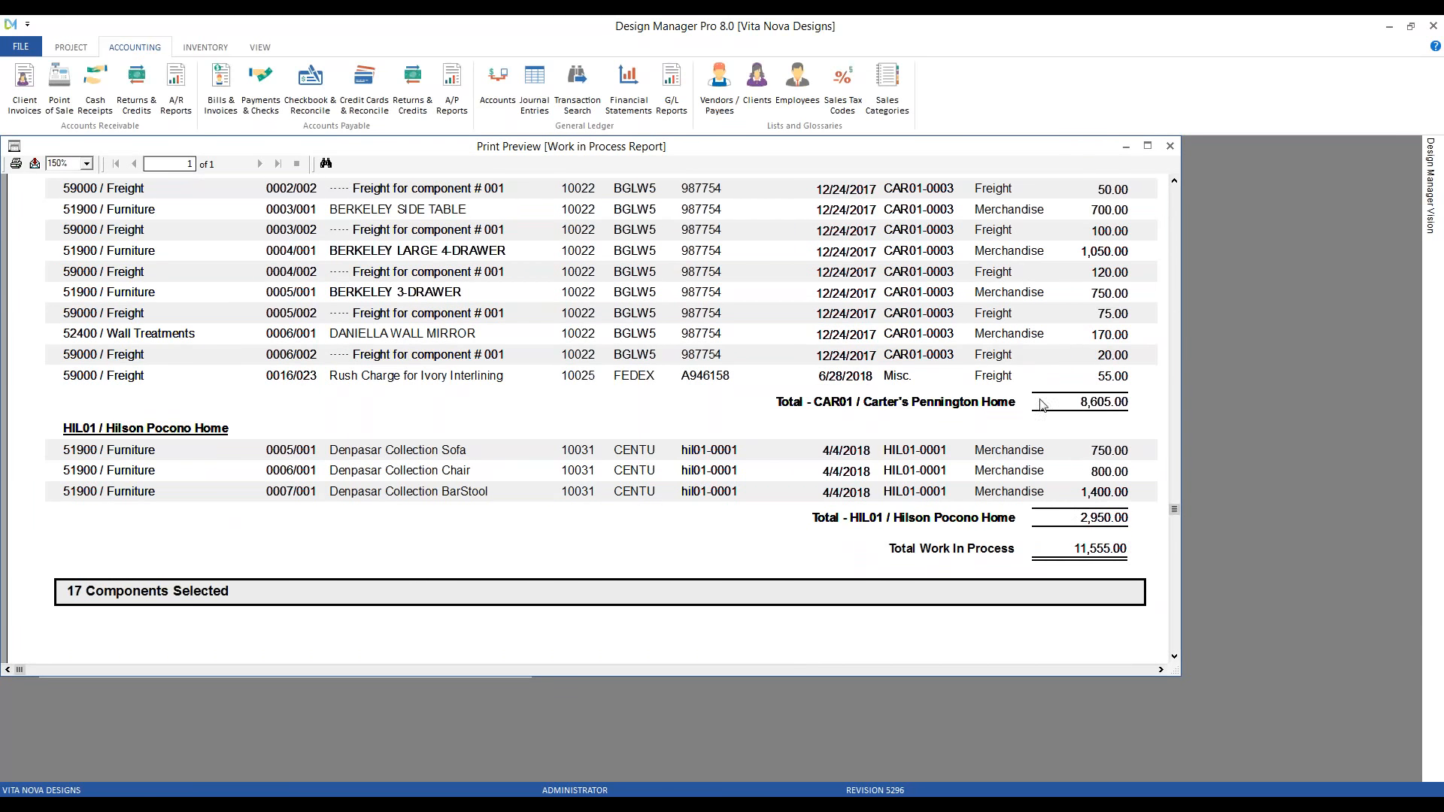
left_click(1171, 148)
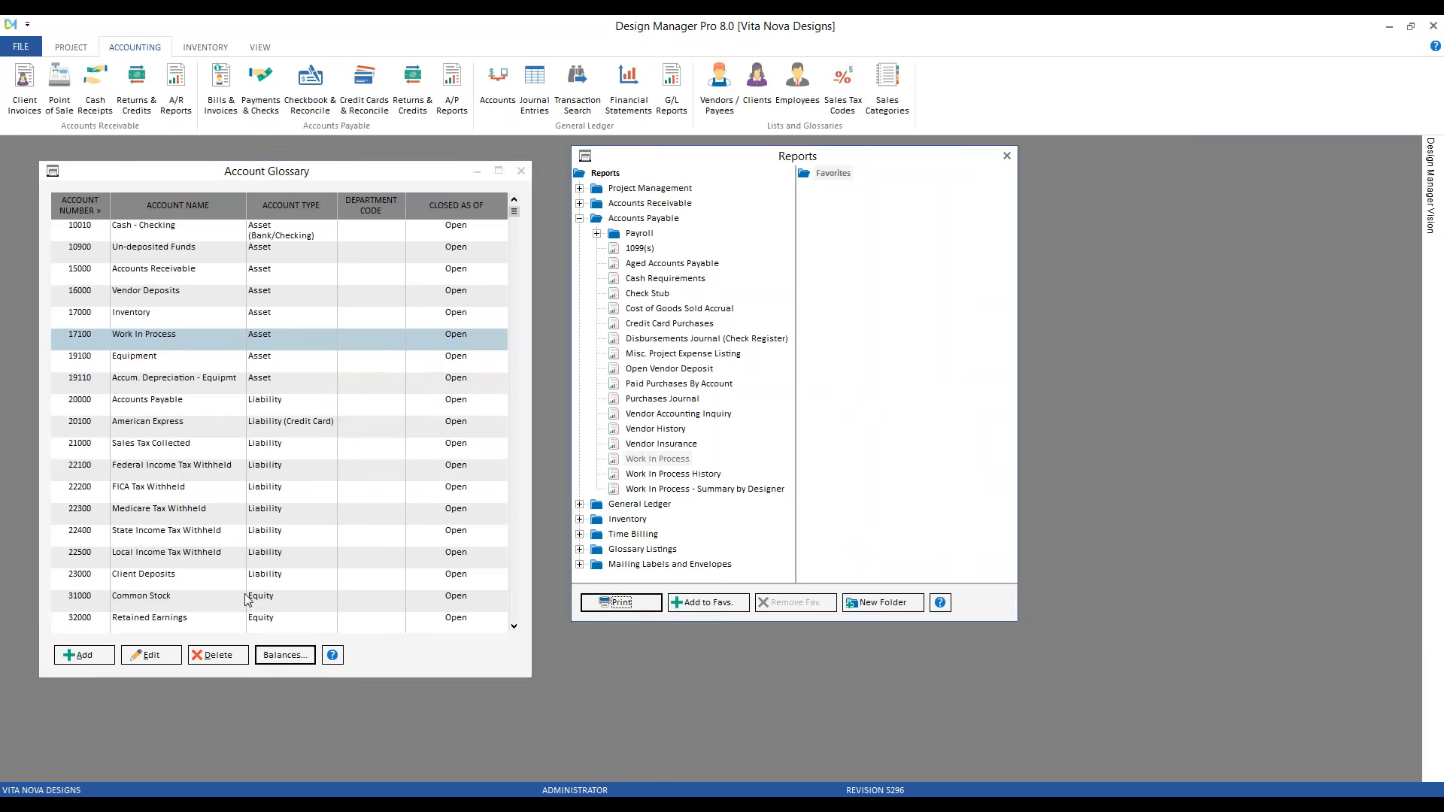
left_click(284, 658)
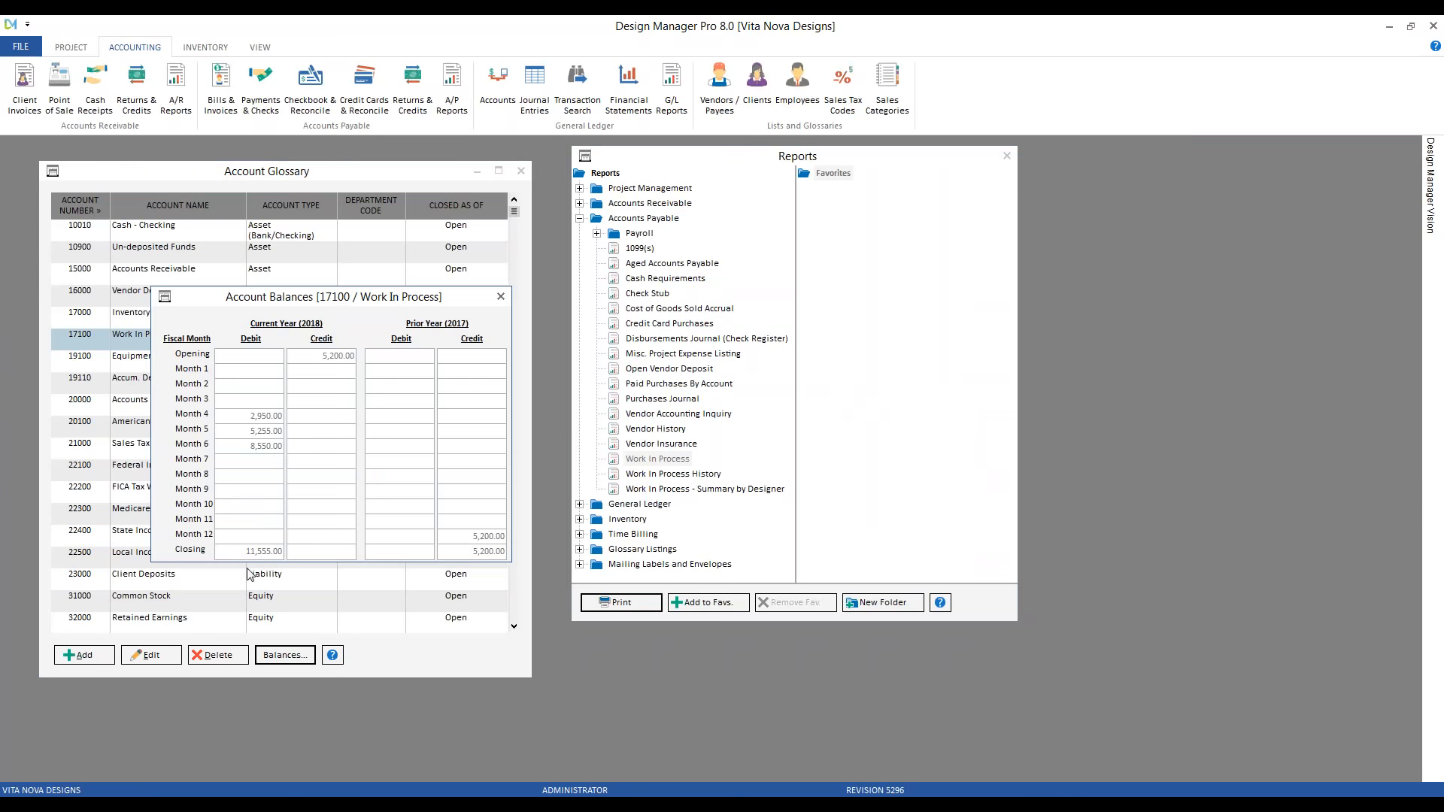
left_click(501, 298)
Add the Work In Process report to the favorites, and close the Account Glossary and Reports windows
left_click(672, 460)
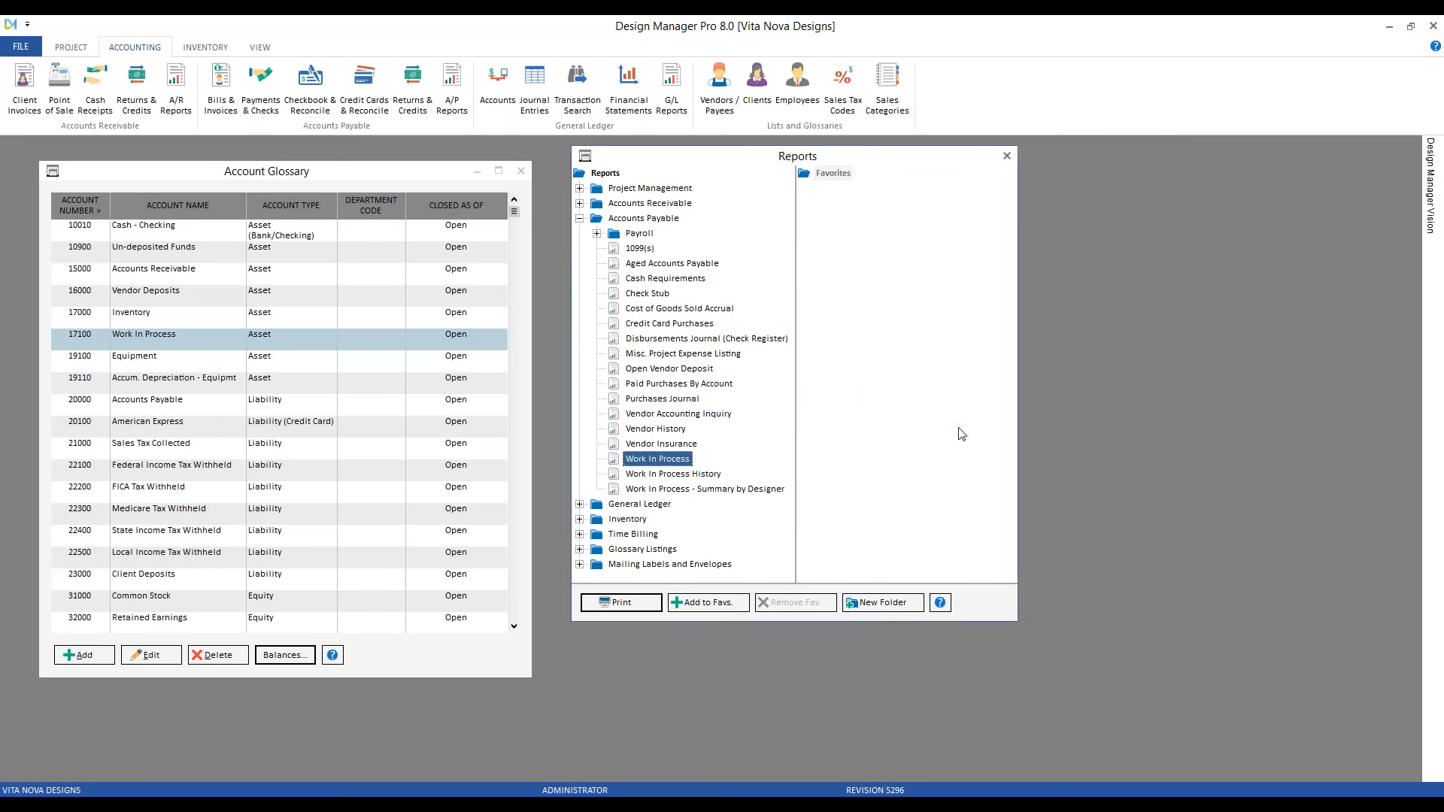
left_click(702, 611)
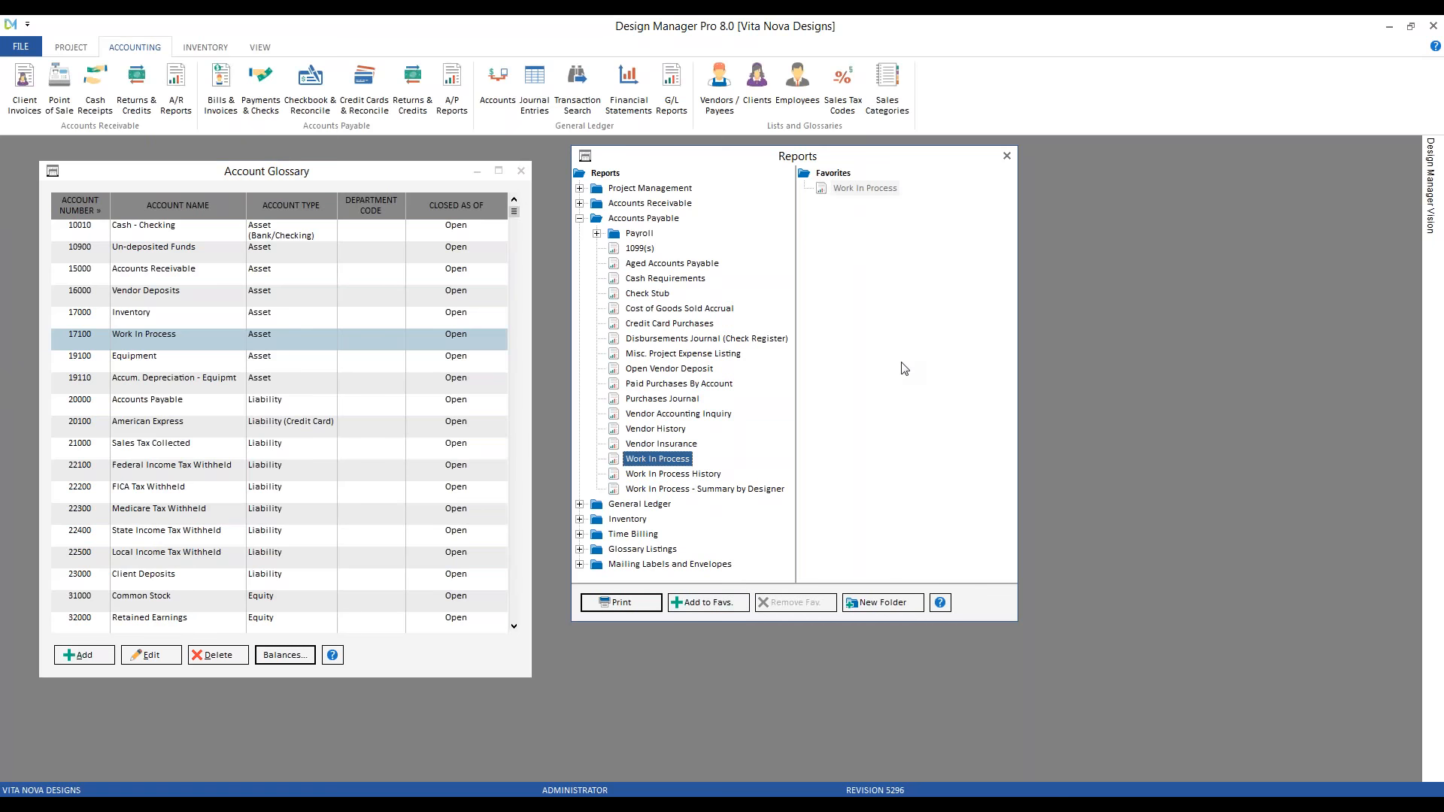
left_click(520, 171)
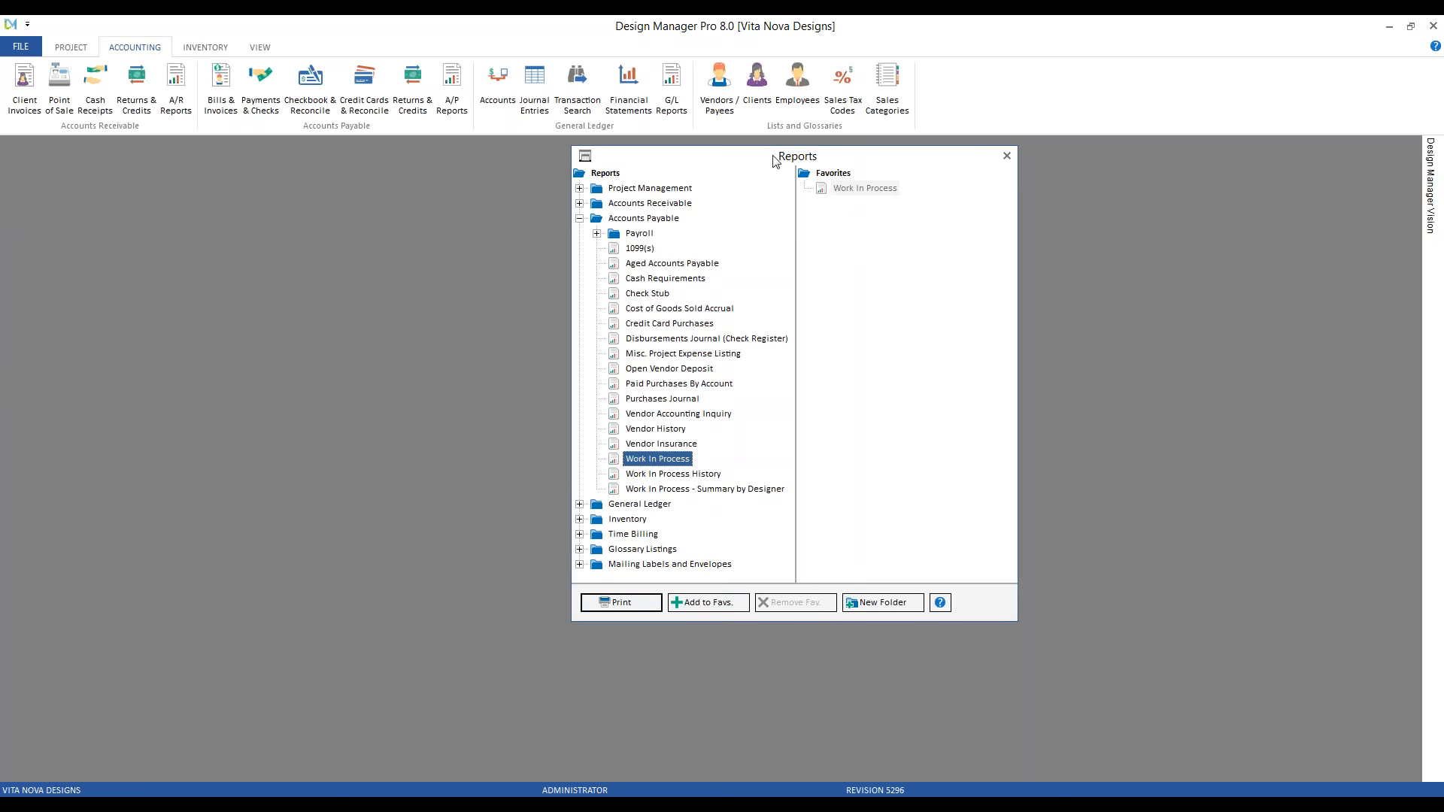
left_click(1006, 156)
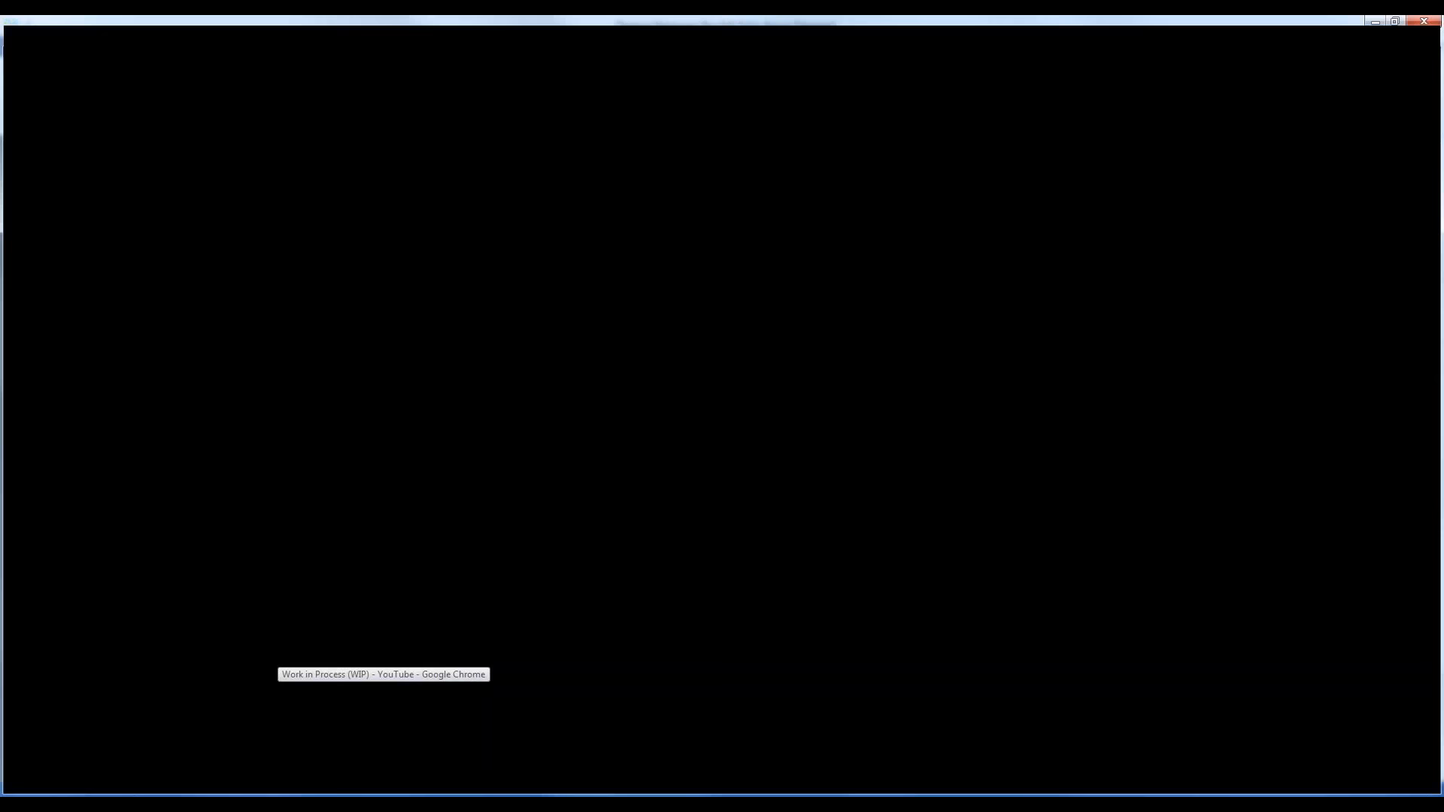
Switch to Chrome to point out the YouTube webinar titled Work in Process (WIP), and return to Design Manager Pro
left_click(388, 733)
left_click_drag(238, 510, 380, 511)
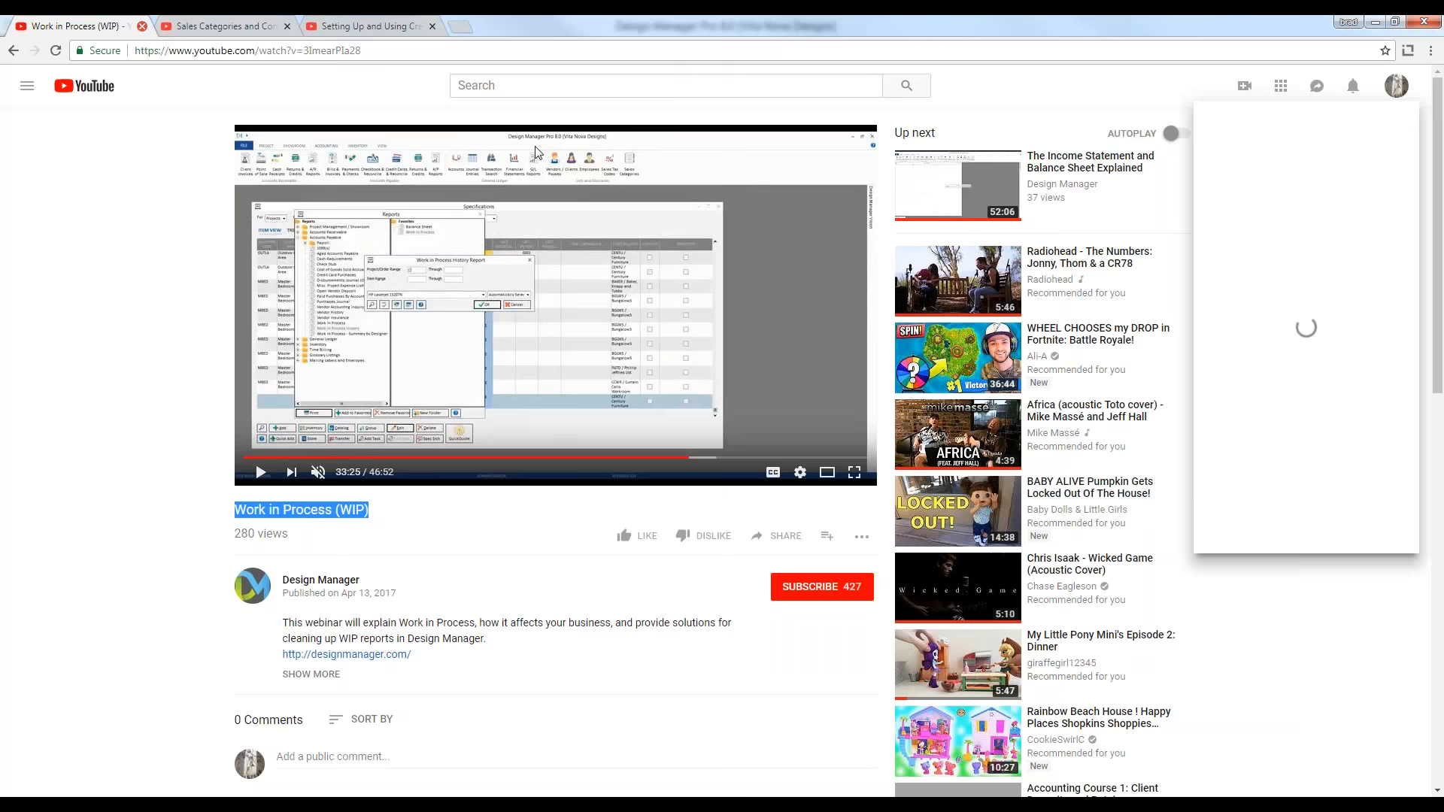
key("ctrl+w")
left_click(1375, 21)
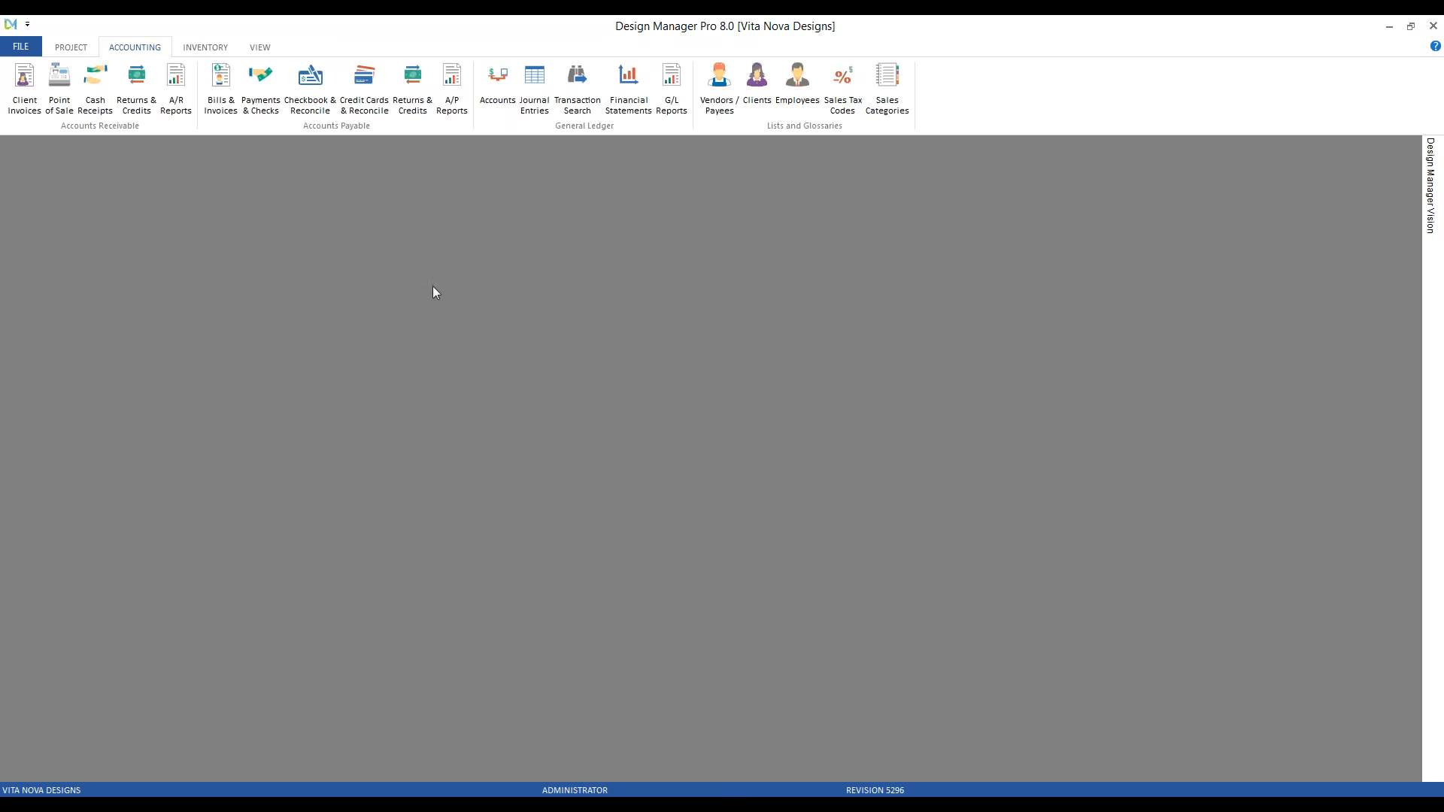
Open the project specifications and load the items of project HIL01
left_click(72, 47)
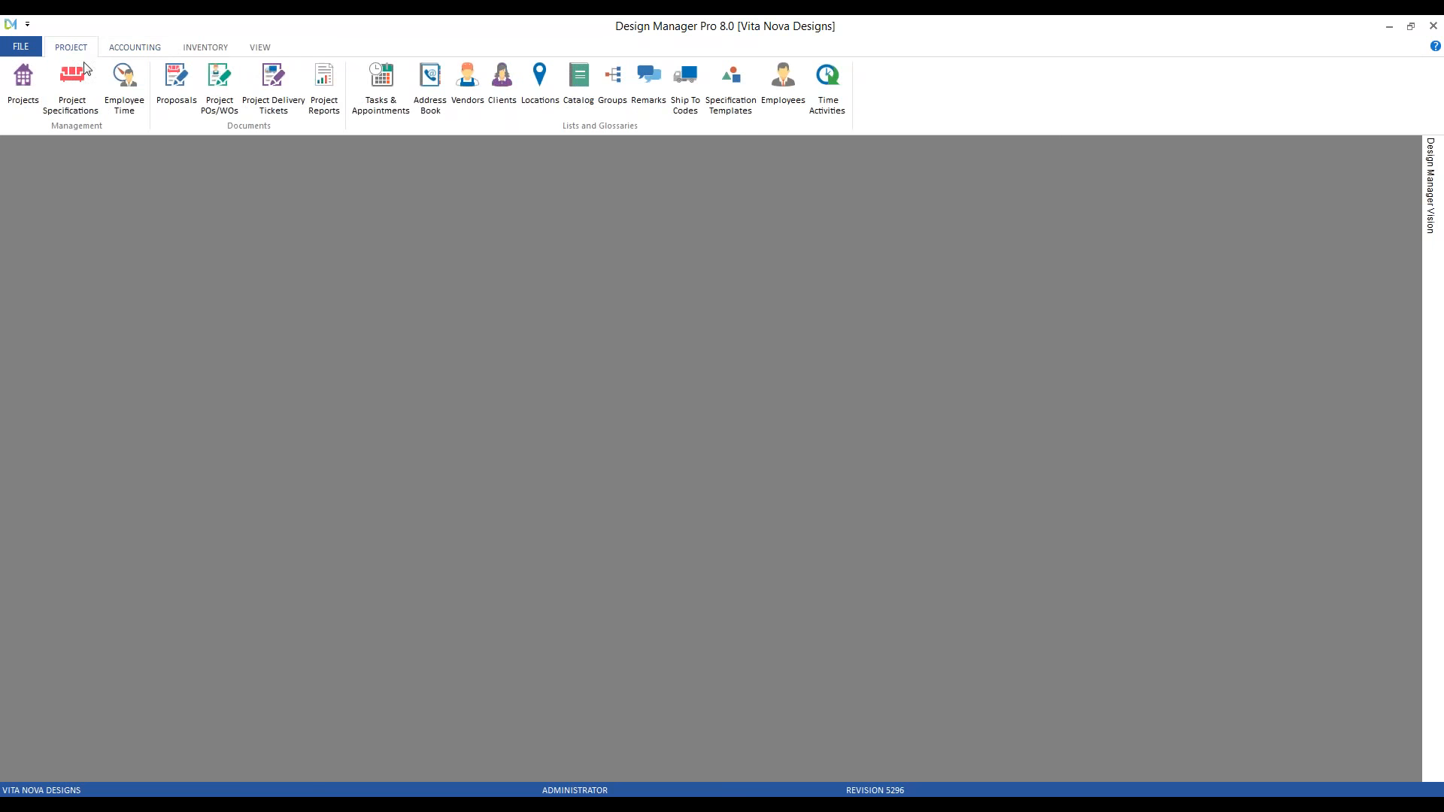
left_click(72, 86)
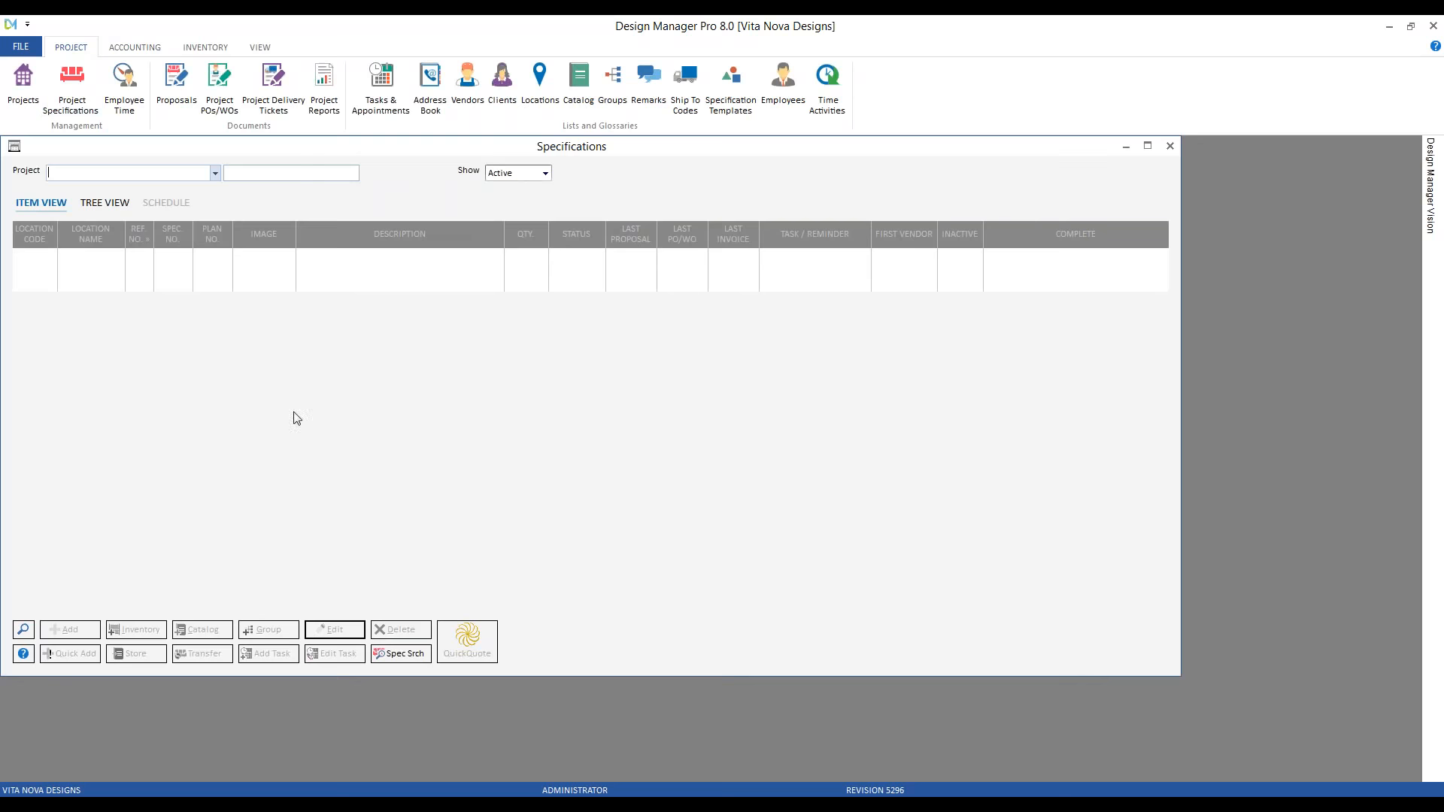
left_click(24, 631)
double_click(156, 340)
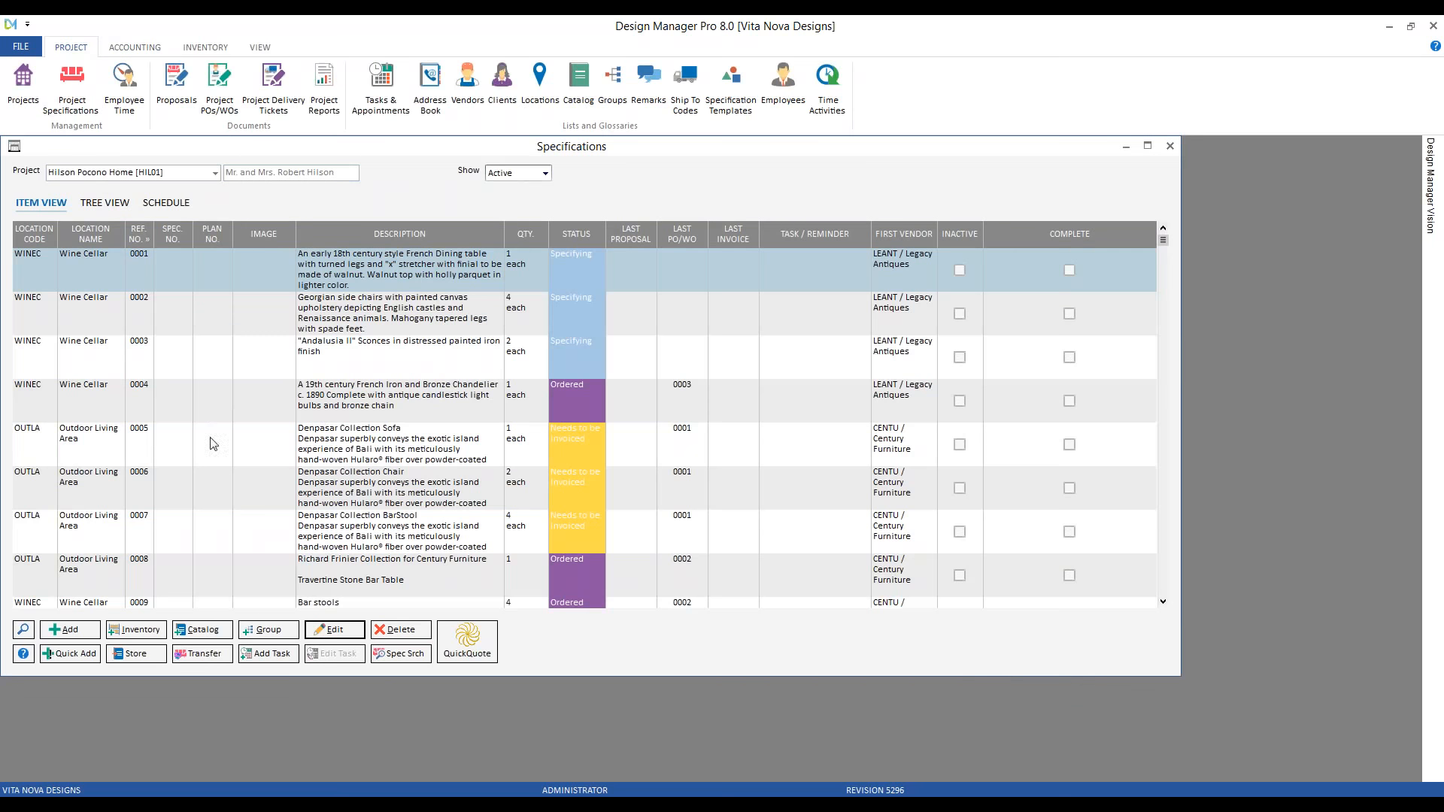
Inspect the default accounts of the Furniture sales category used by item 0005, Denpasar Collection Sofa, and leave everything unchanged
left_click(172, 450)
double_click(446, 449)
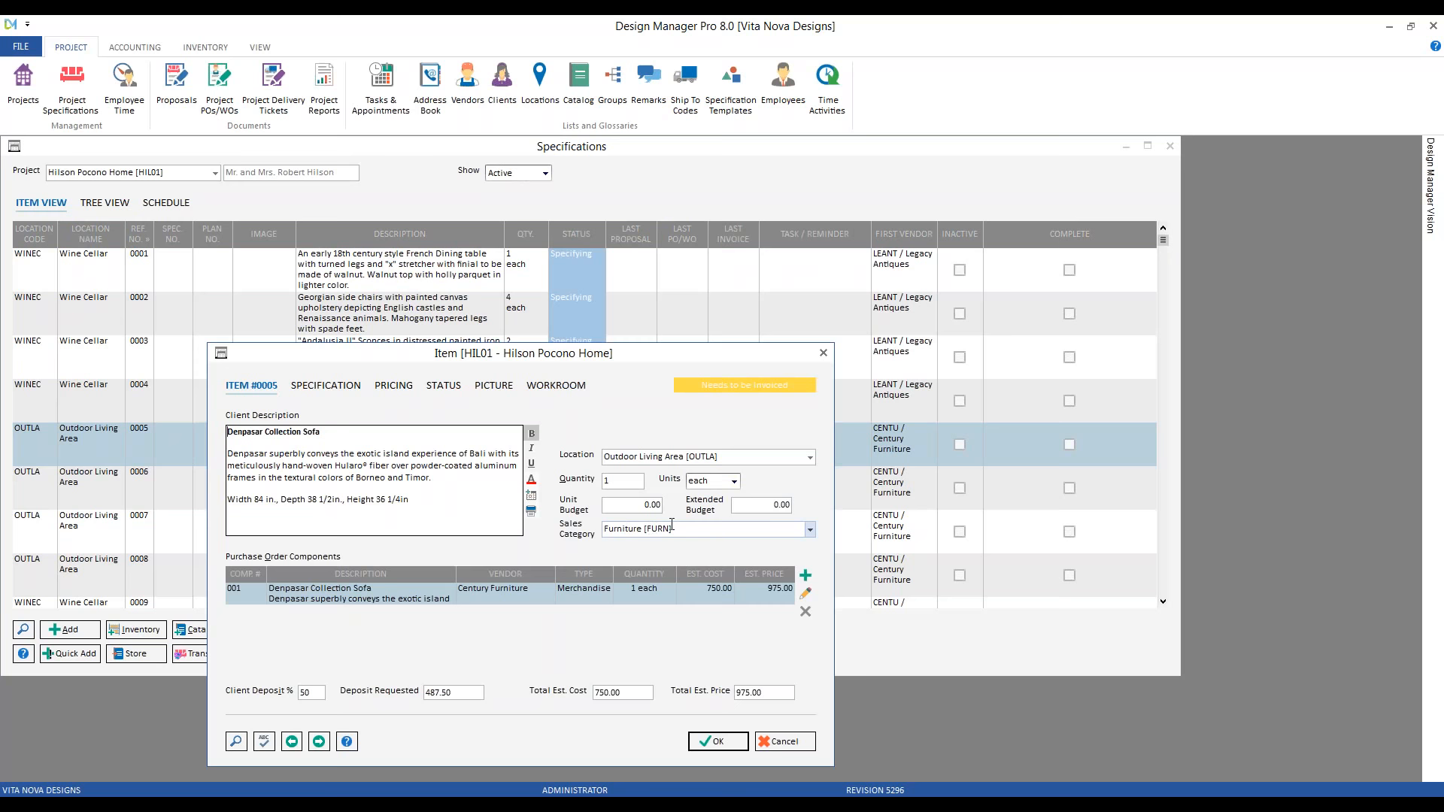
left_click(714, 532)
left_click(238, 743)
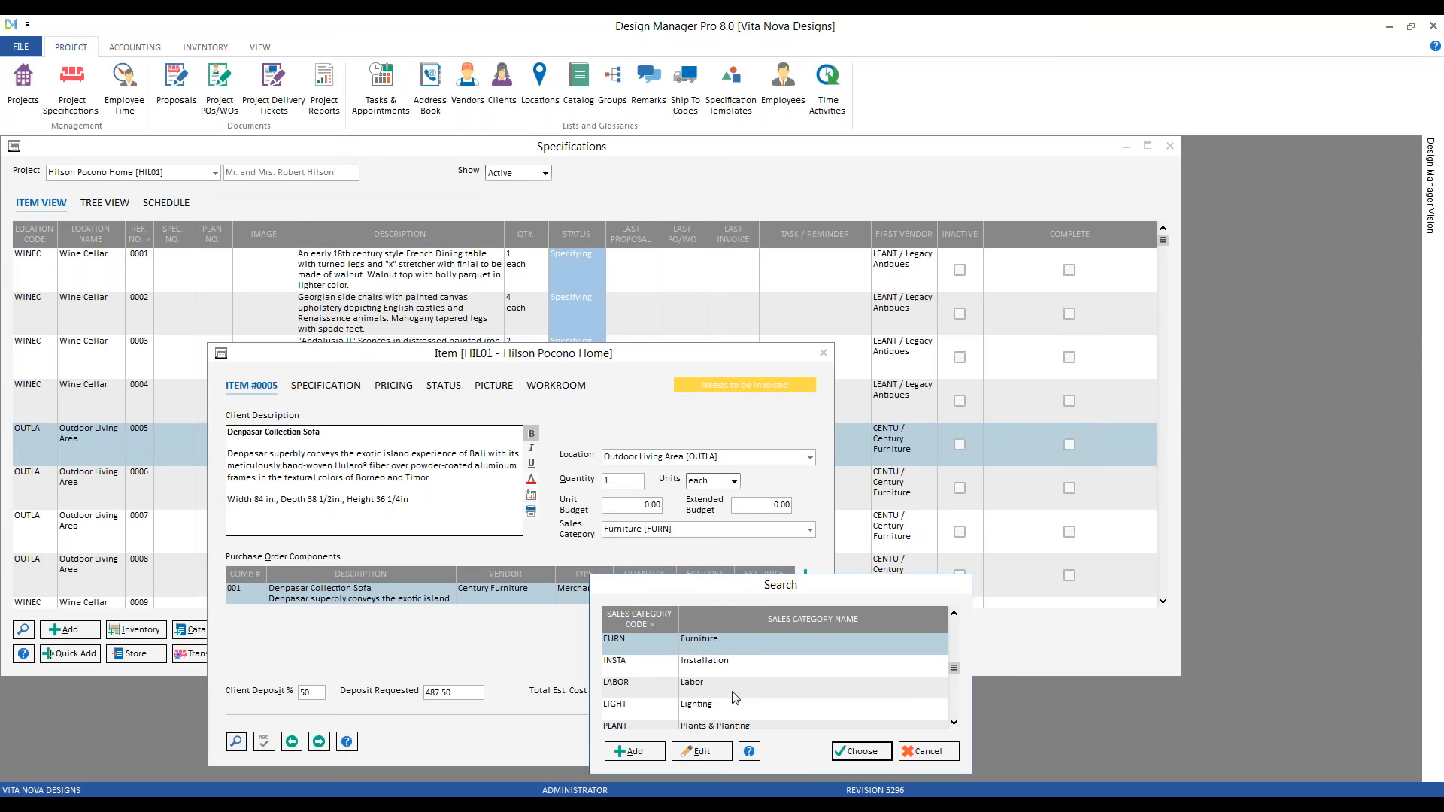
left_click(701, 752)
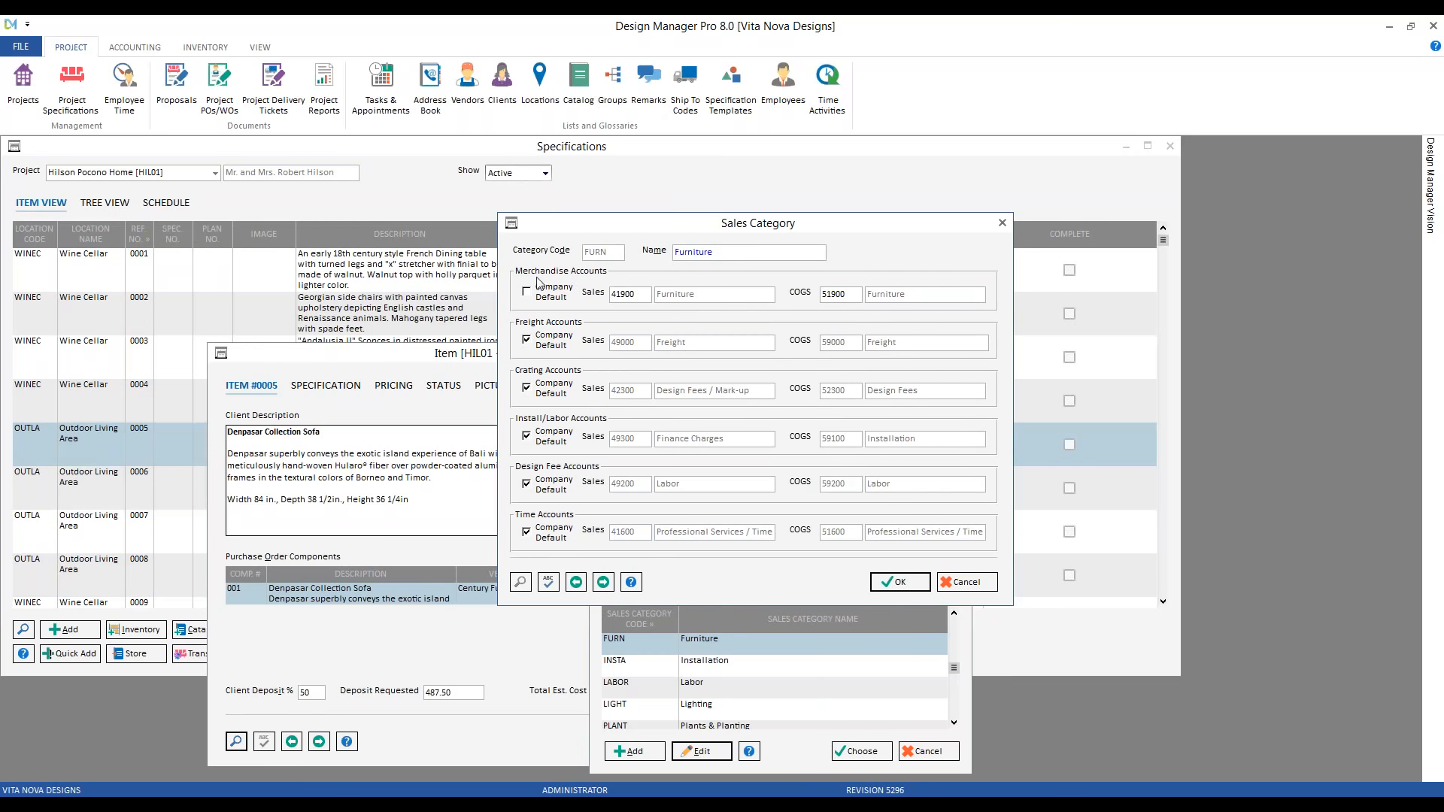
left_click(966, 584)
left_click(940, 755)
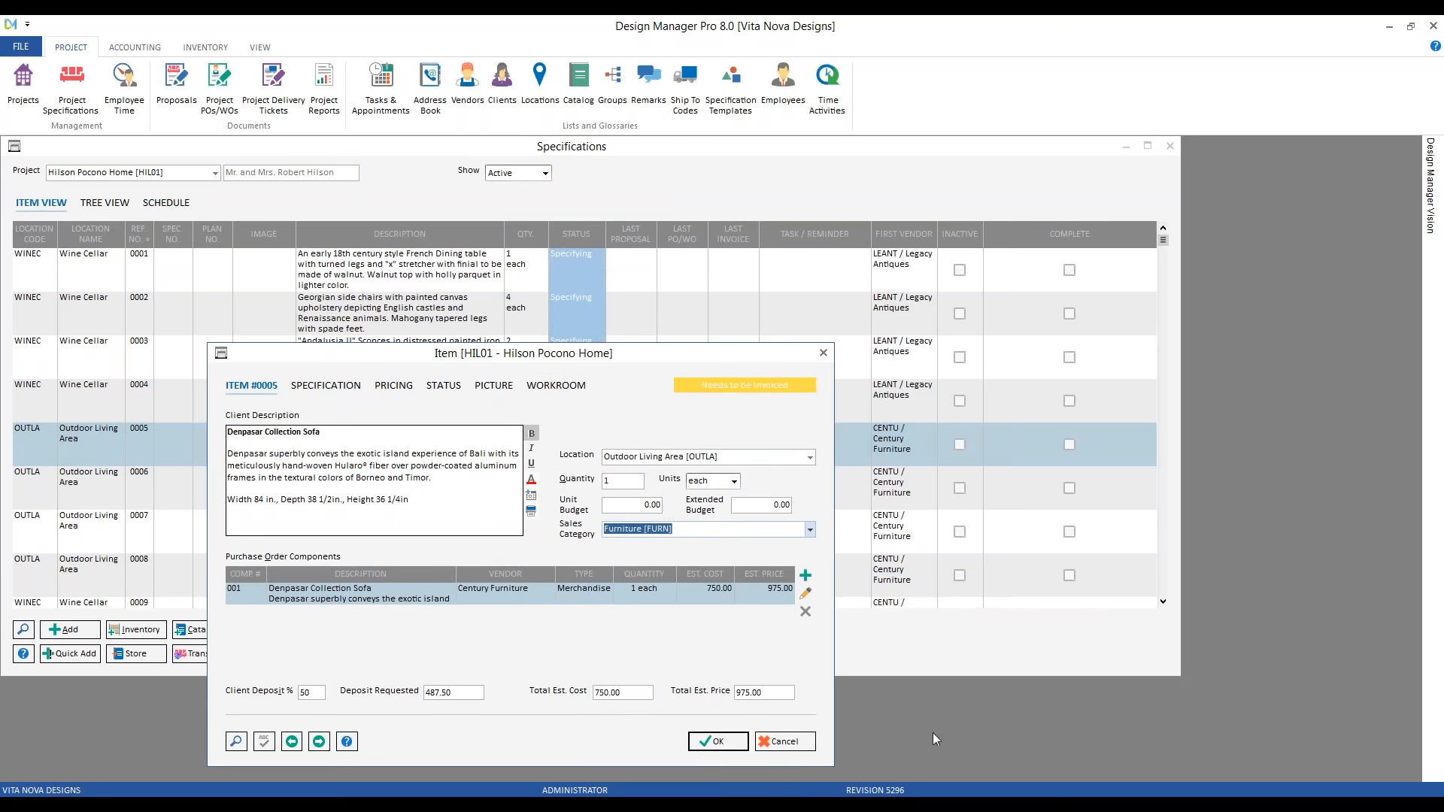
left_click(786, 741)
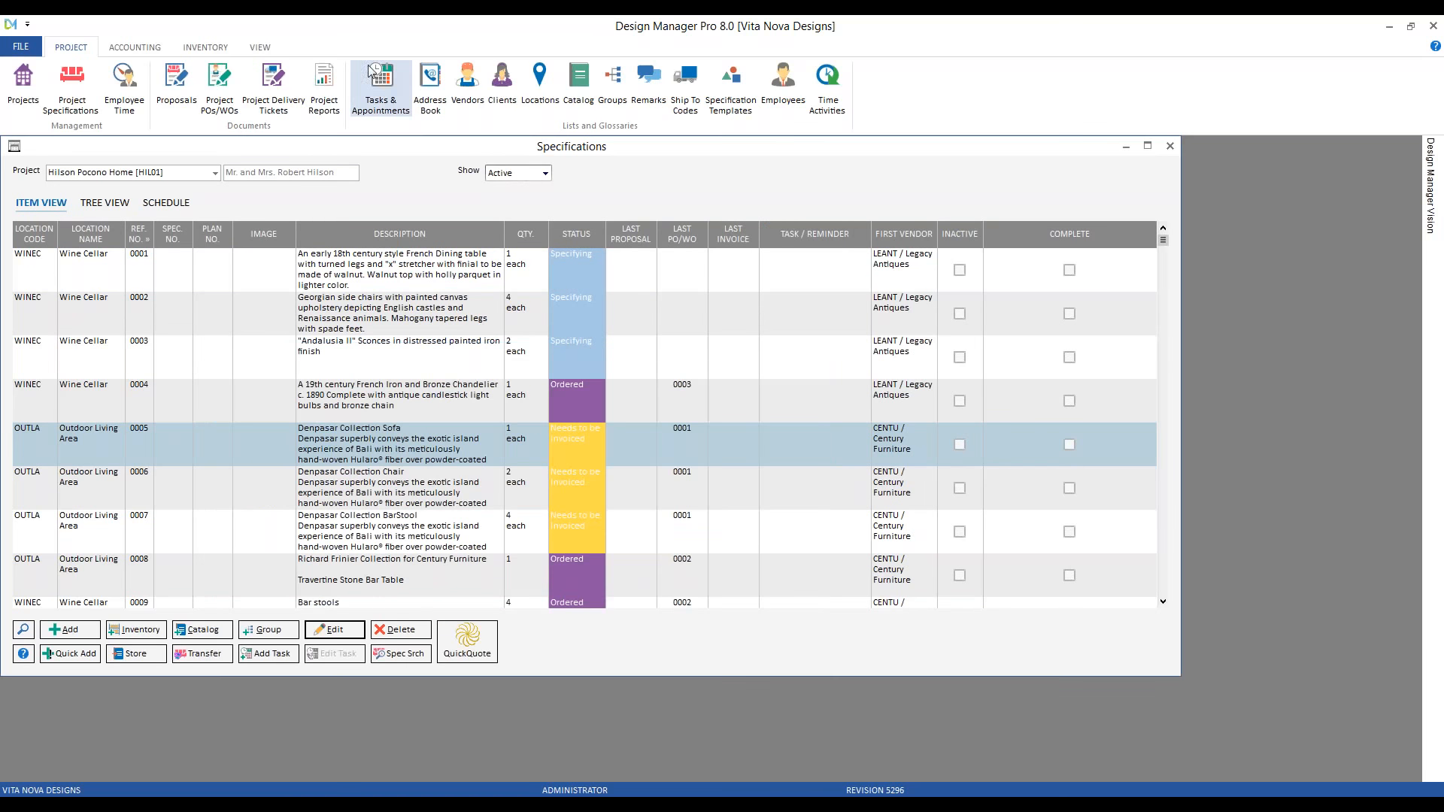
Preview the Work In Process report for fiscal month 06/2018 at 150% and examine the HIL01 items and the report total
left_click(139, 50)
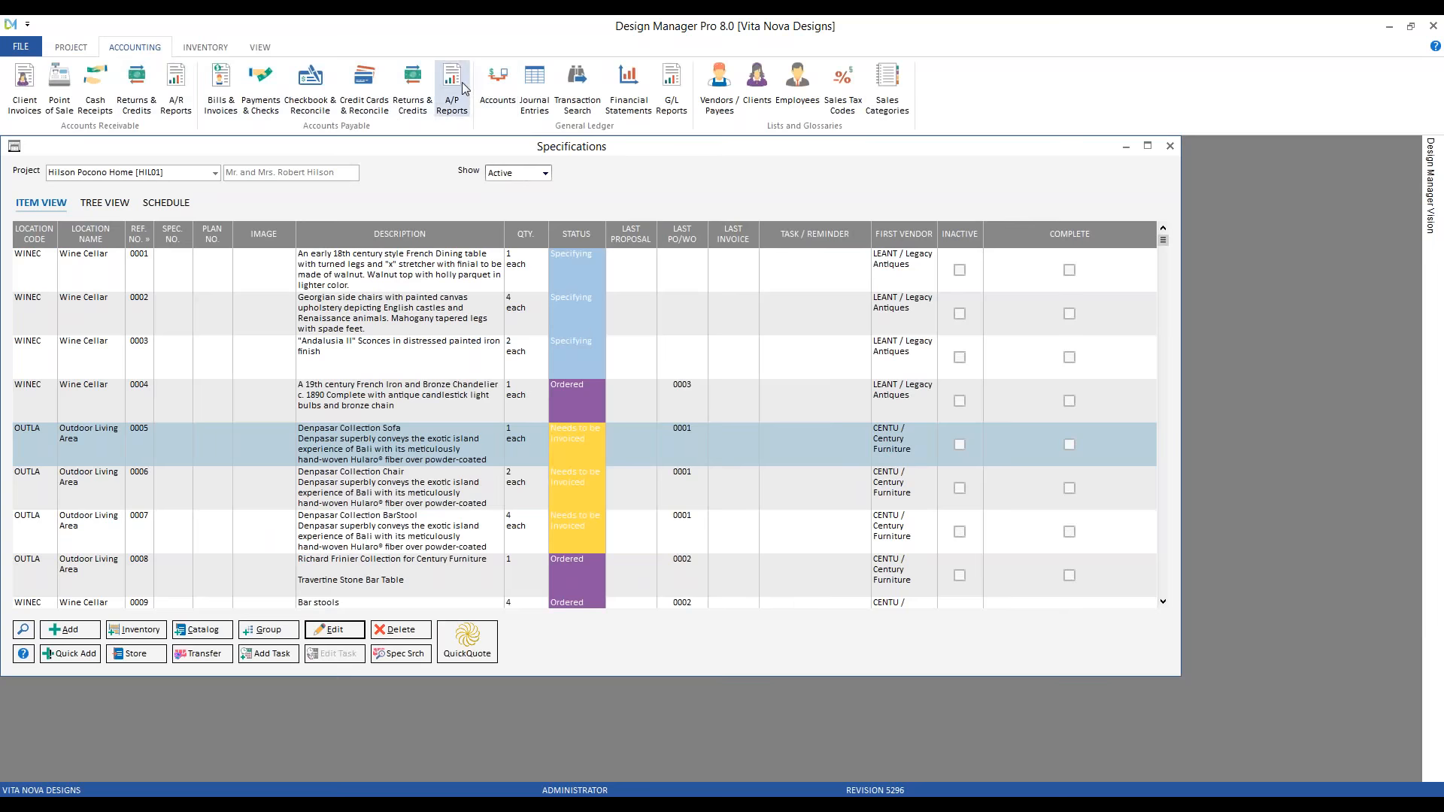
left_click(452, 89)
left_click(353, 254)
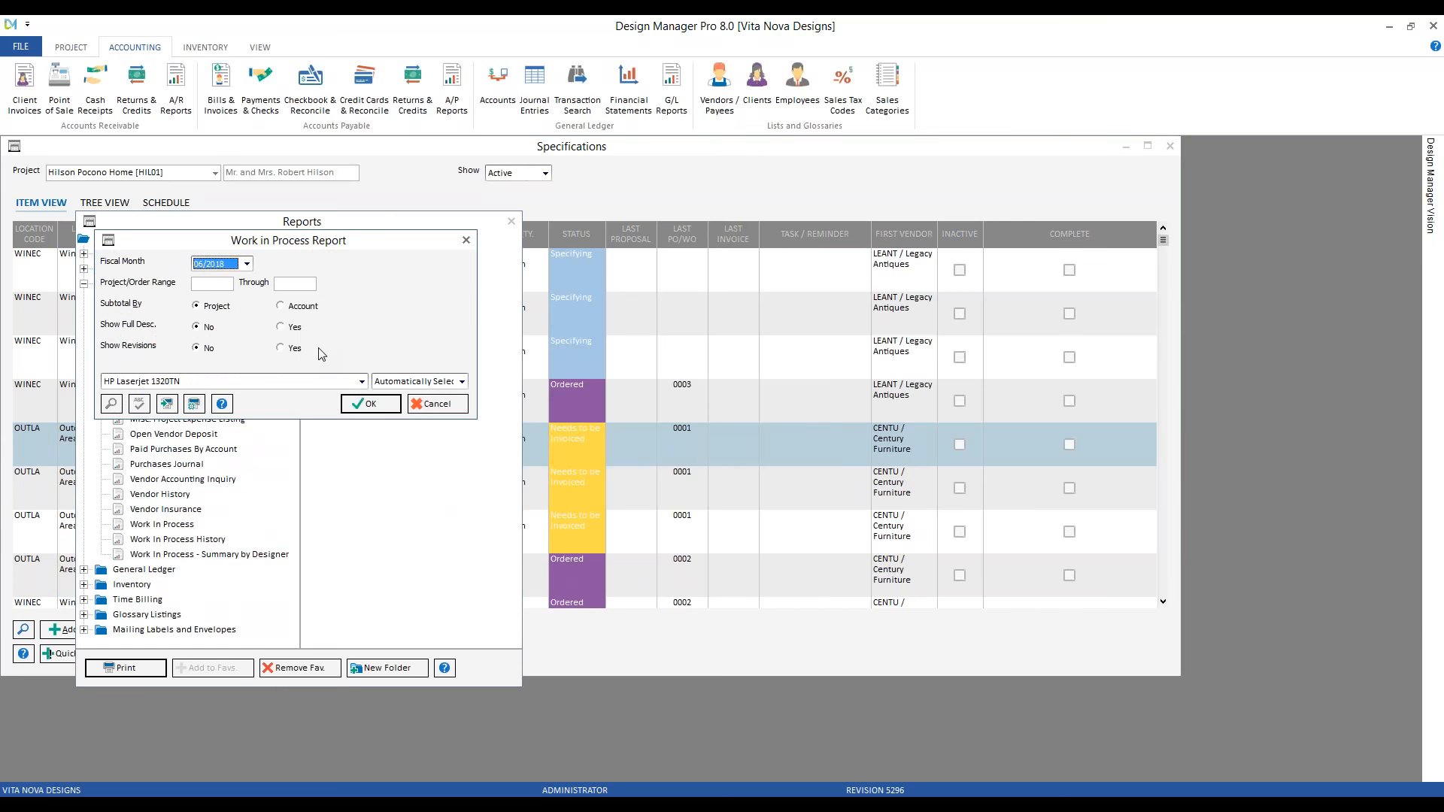
left_click(369, 404)
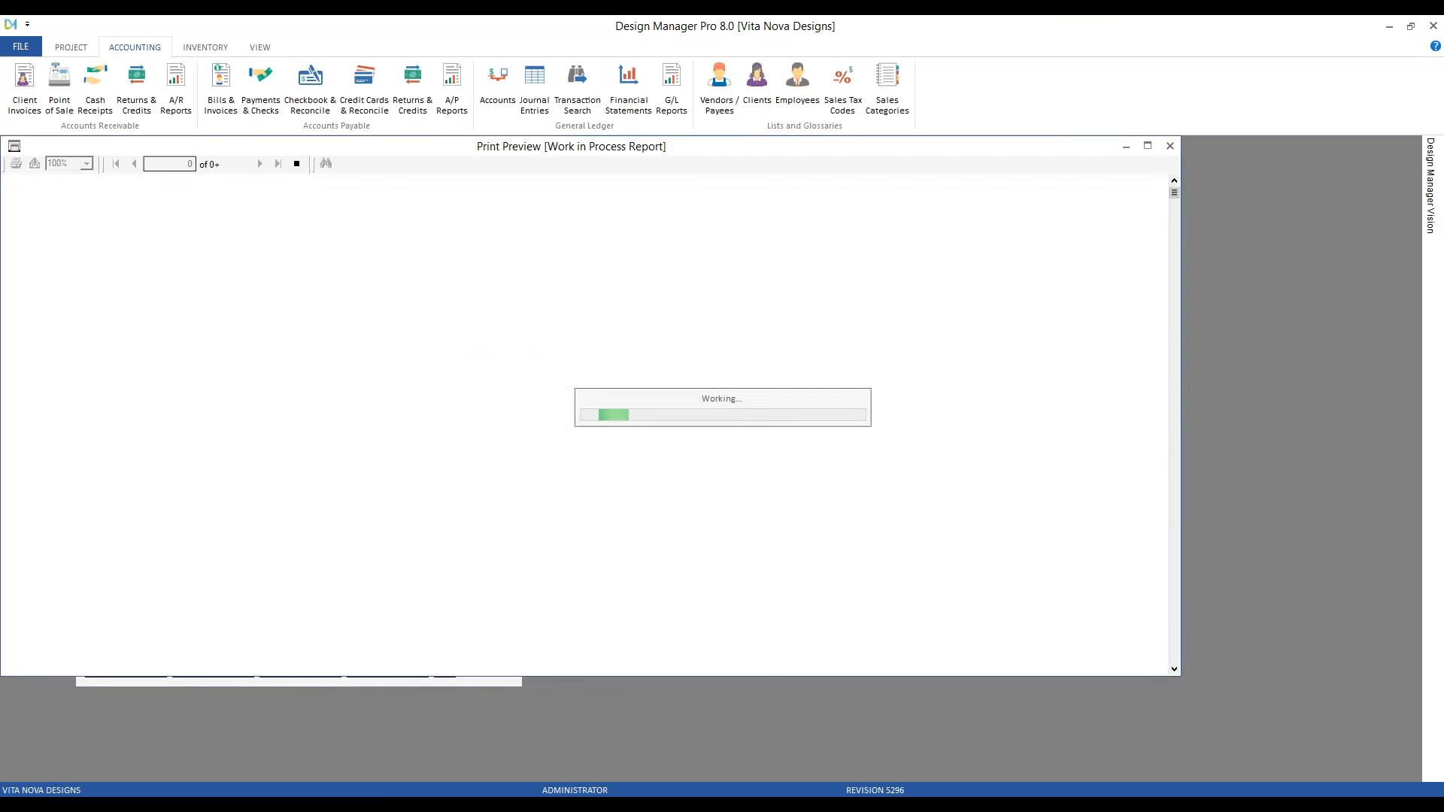
left_click(86, 163)
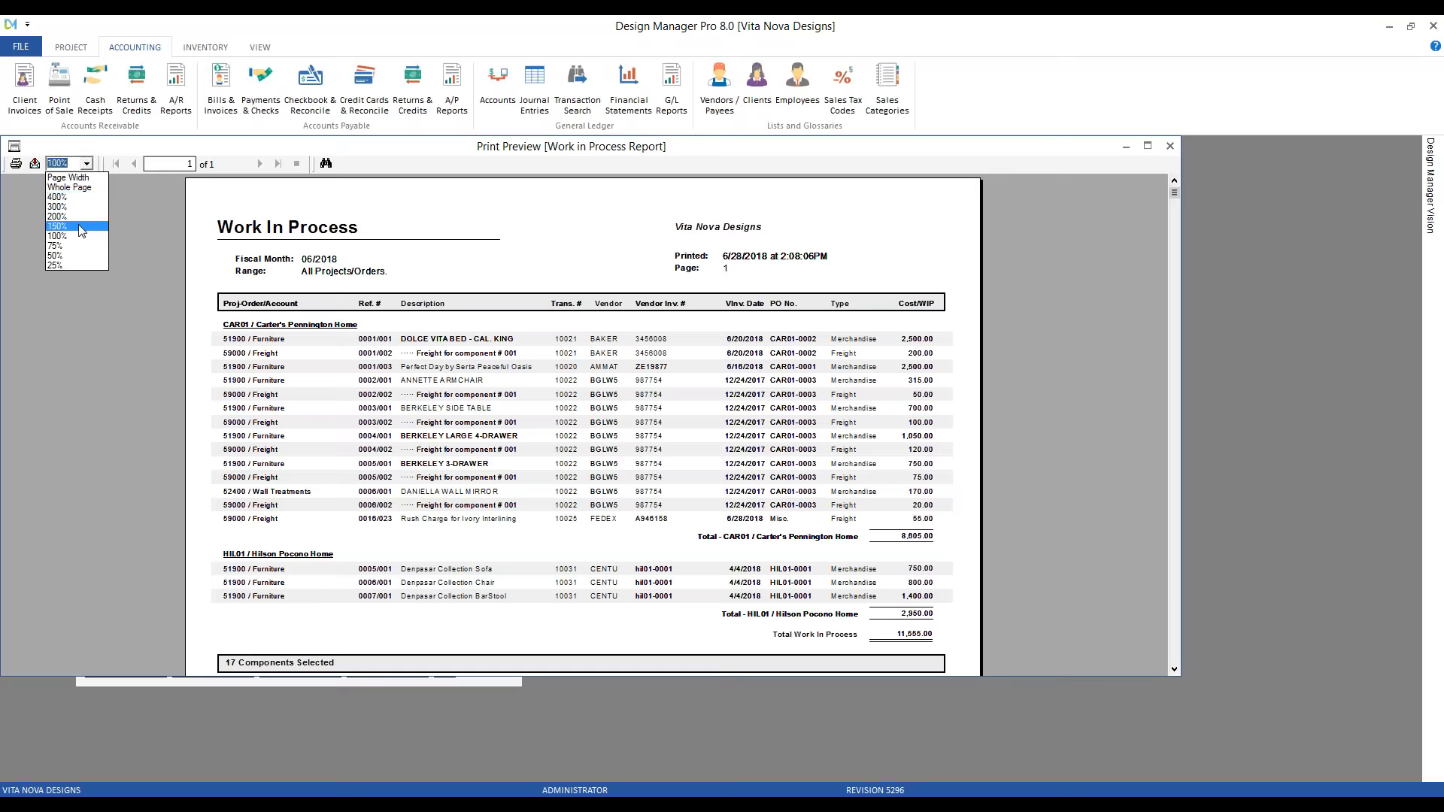
left_click(79, 226)
left_click(130, 288)
scroll(278, 366, "down", 5)
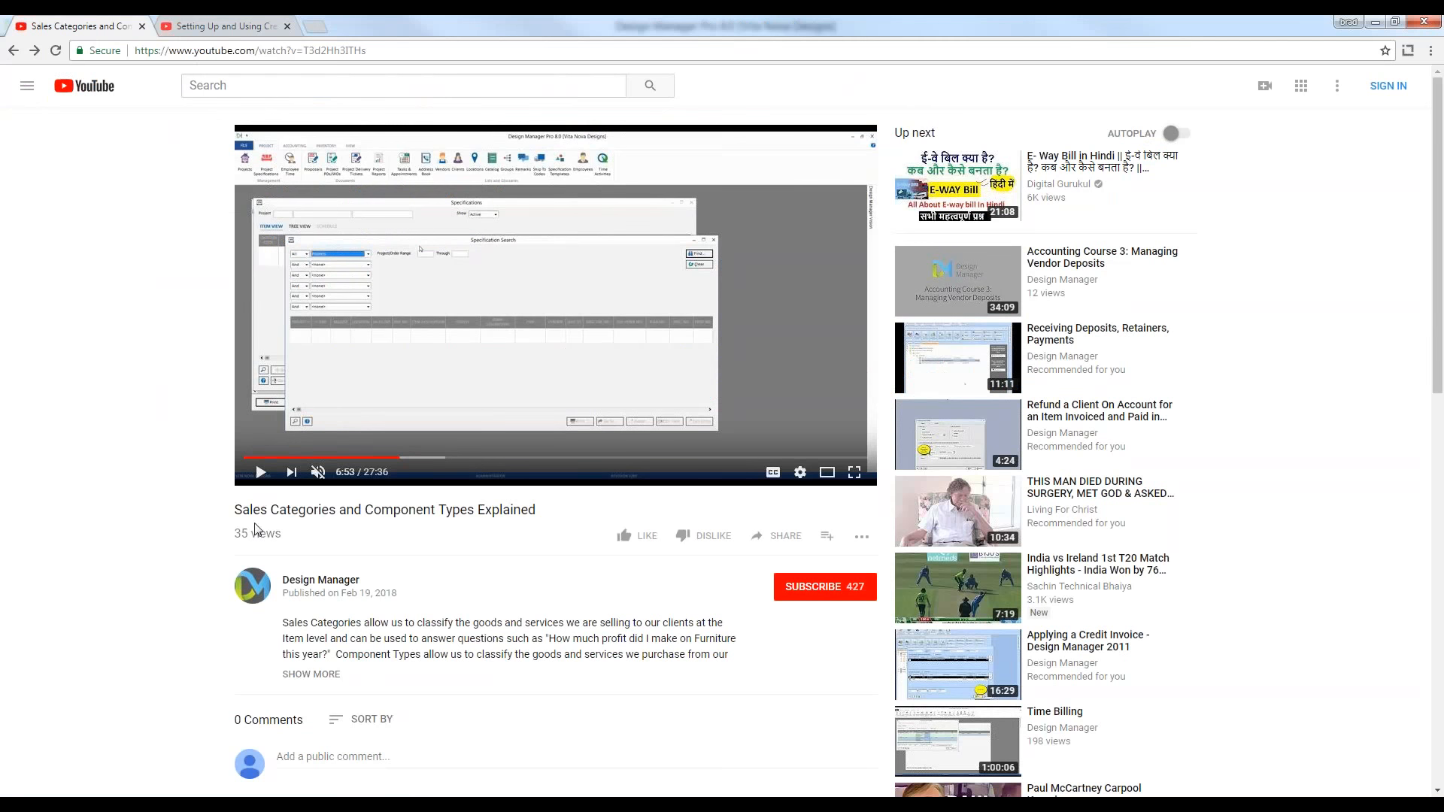
Highlight the YouTube video title Sales Categories and Component Types Explained in Chrome, close its page, and return to Design Manager Pro
left_click_drag(234, 510, 538, 514)
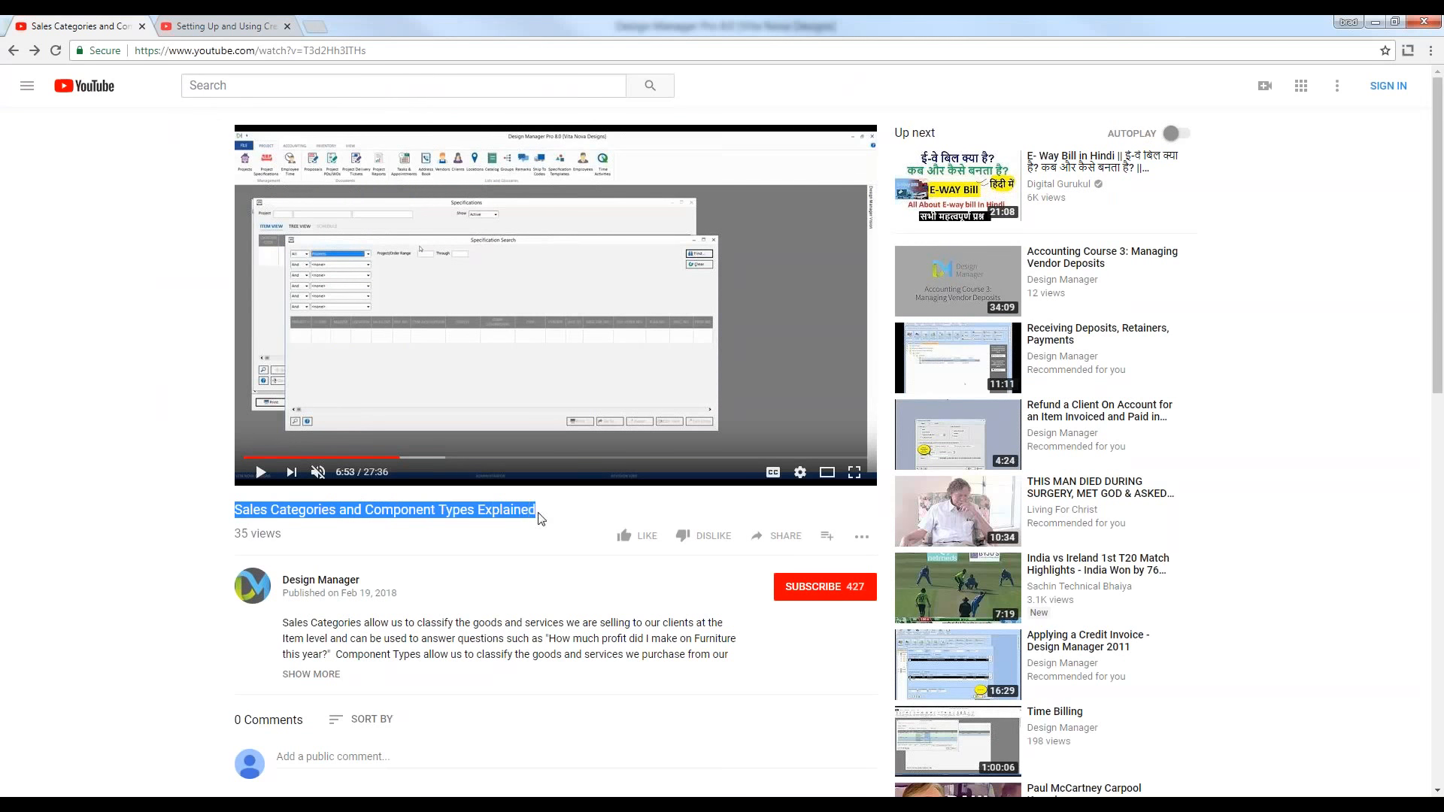
left_click(141, 27)
left_click(1375, 23)
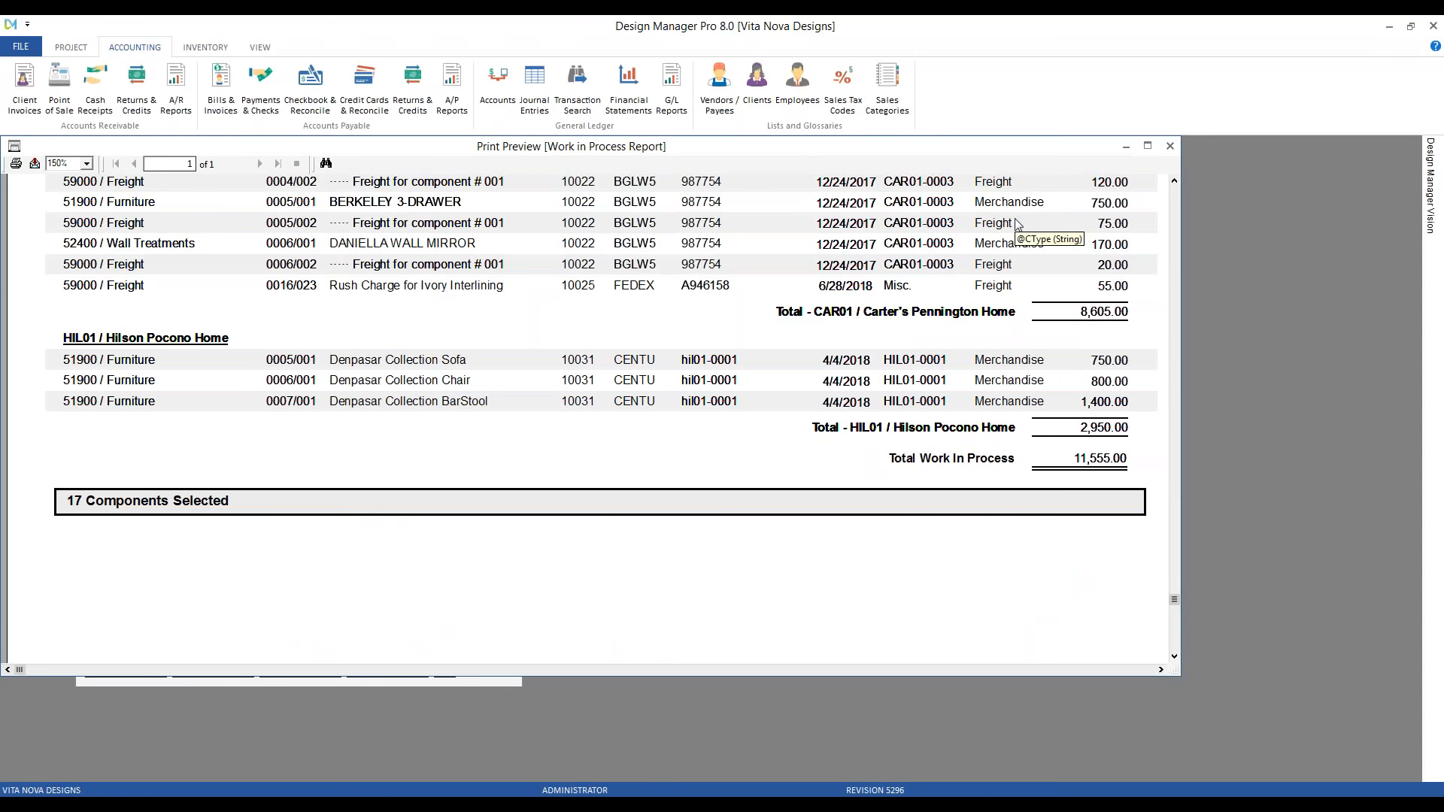
Close the Work In Process report preview, the Reports window and the project specifications
left_click(1169, 145)
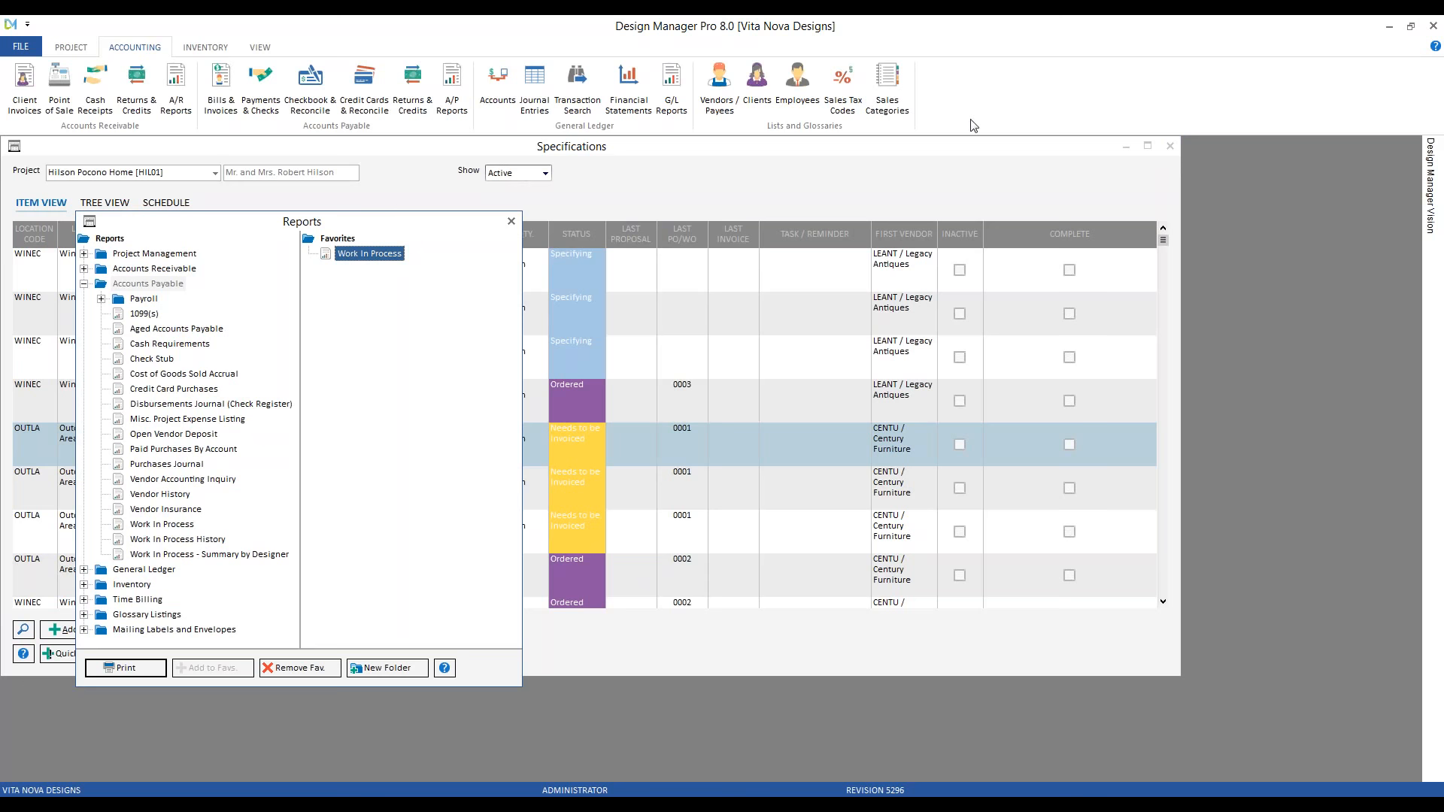
left_click(512, 221)
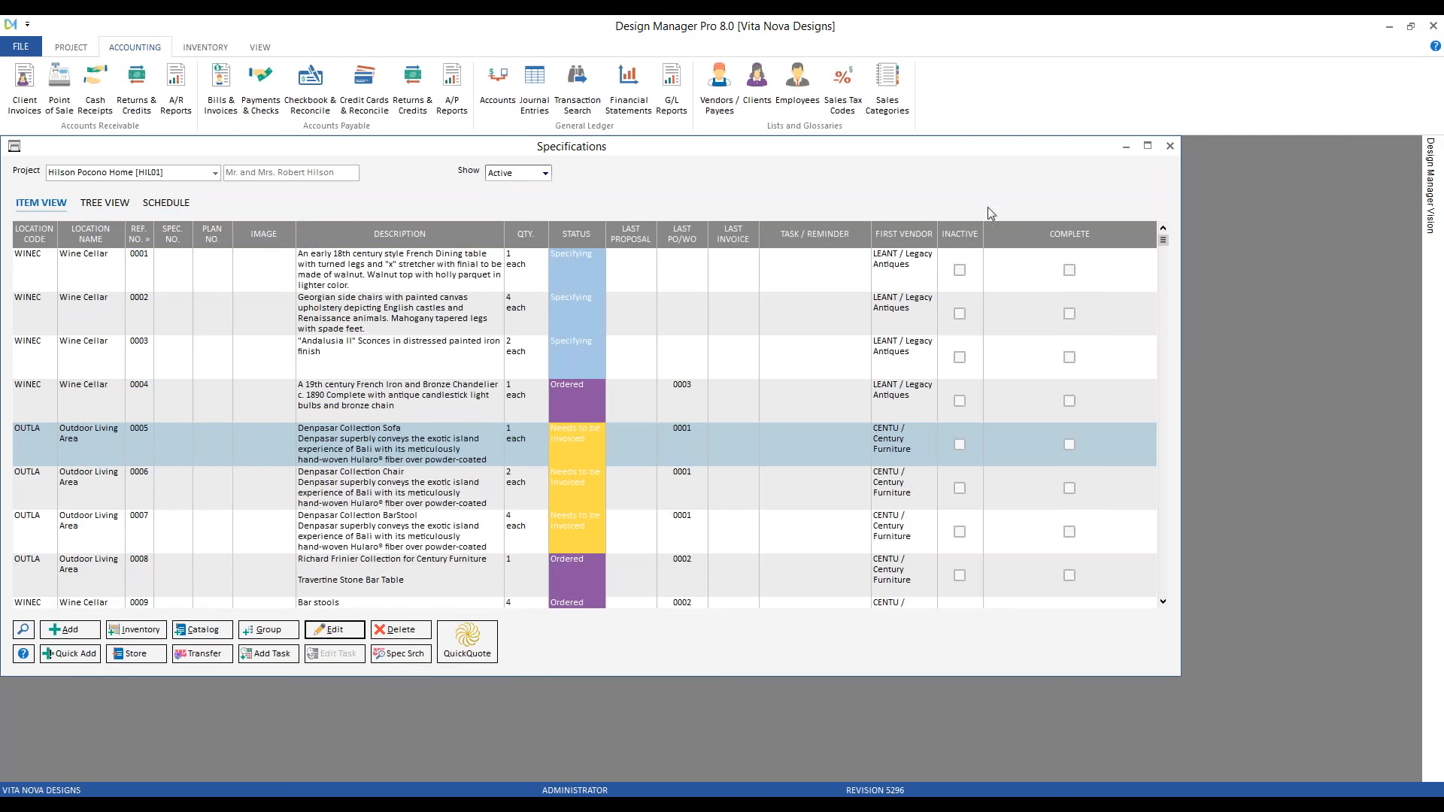
left_click(1171, 146)
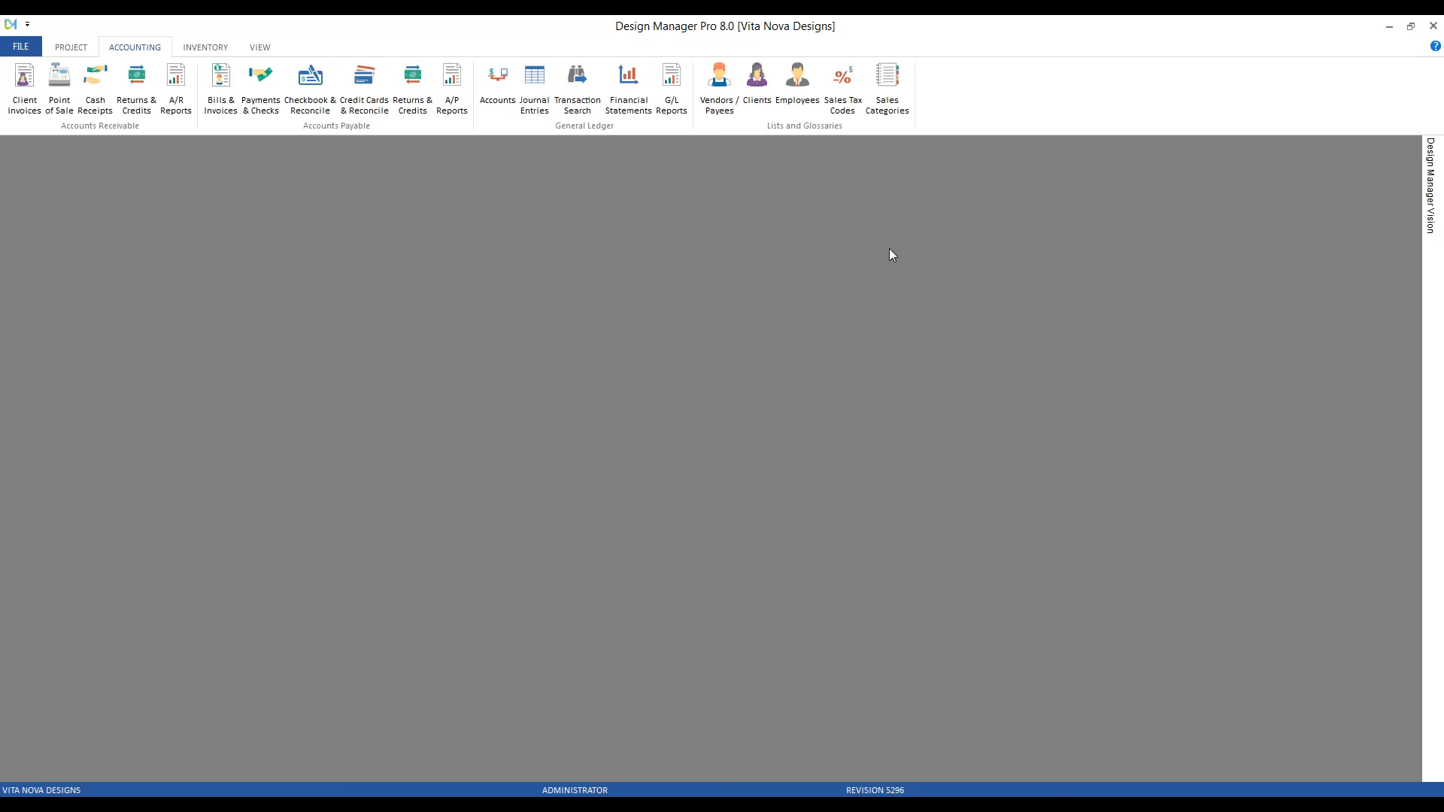
Load the purchase and work orders of project CAR02, widen the window to examine all order columns, and minimize it
left_click(82, 46)
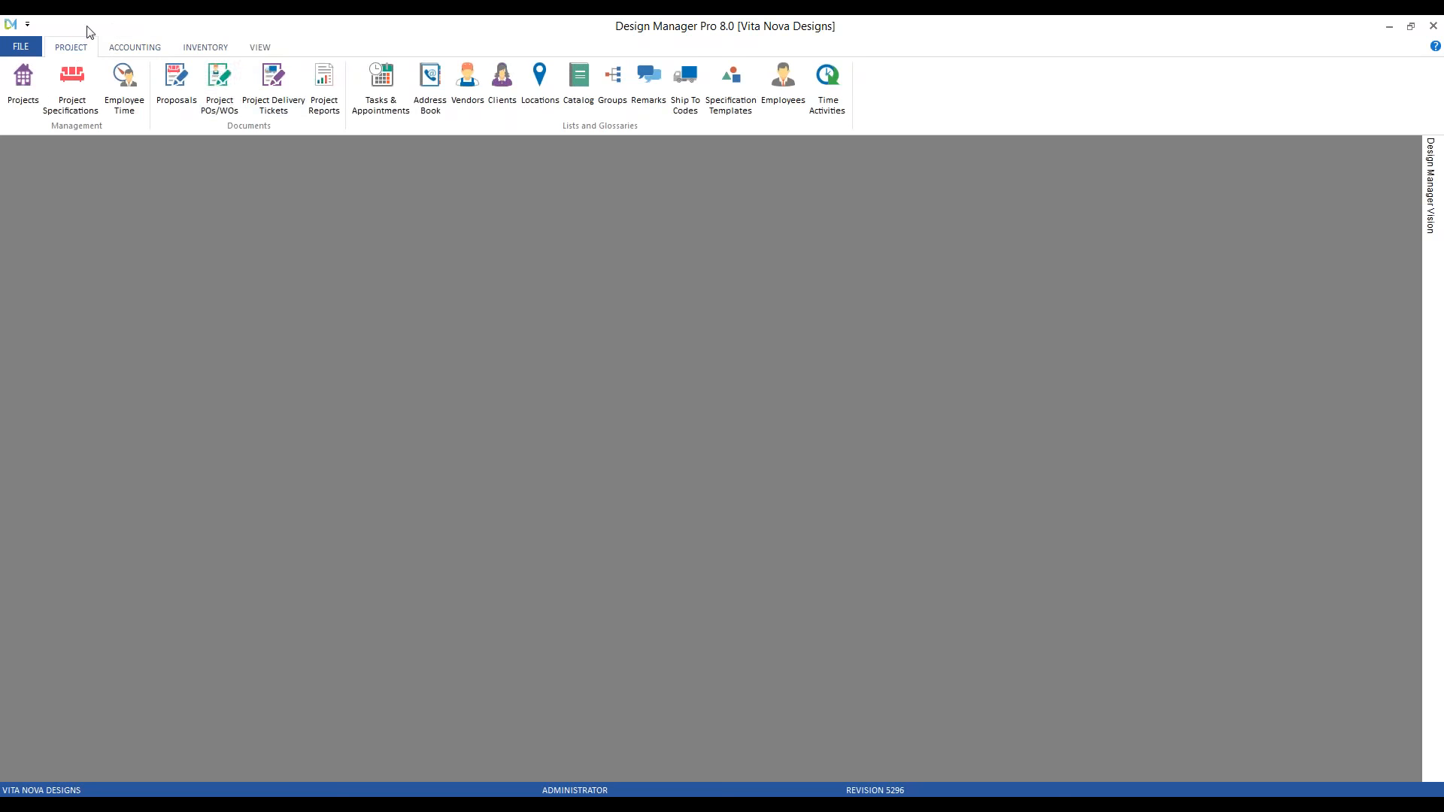
left_click(227, 87)
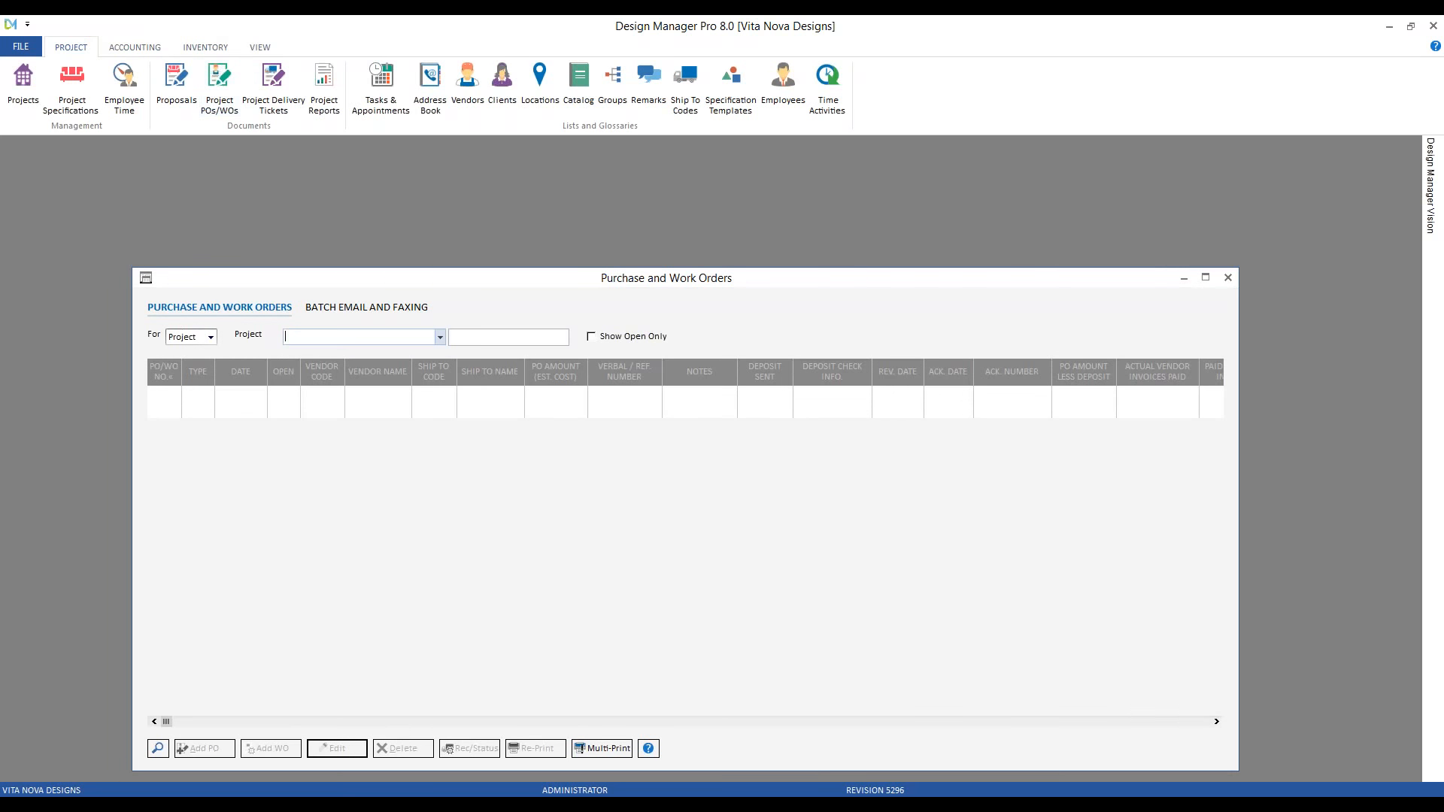
left_click(440, 337)
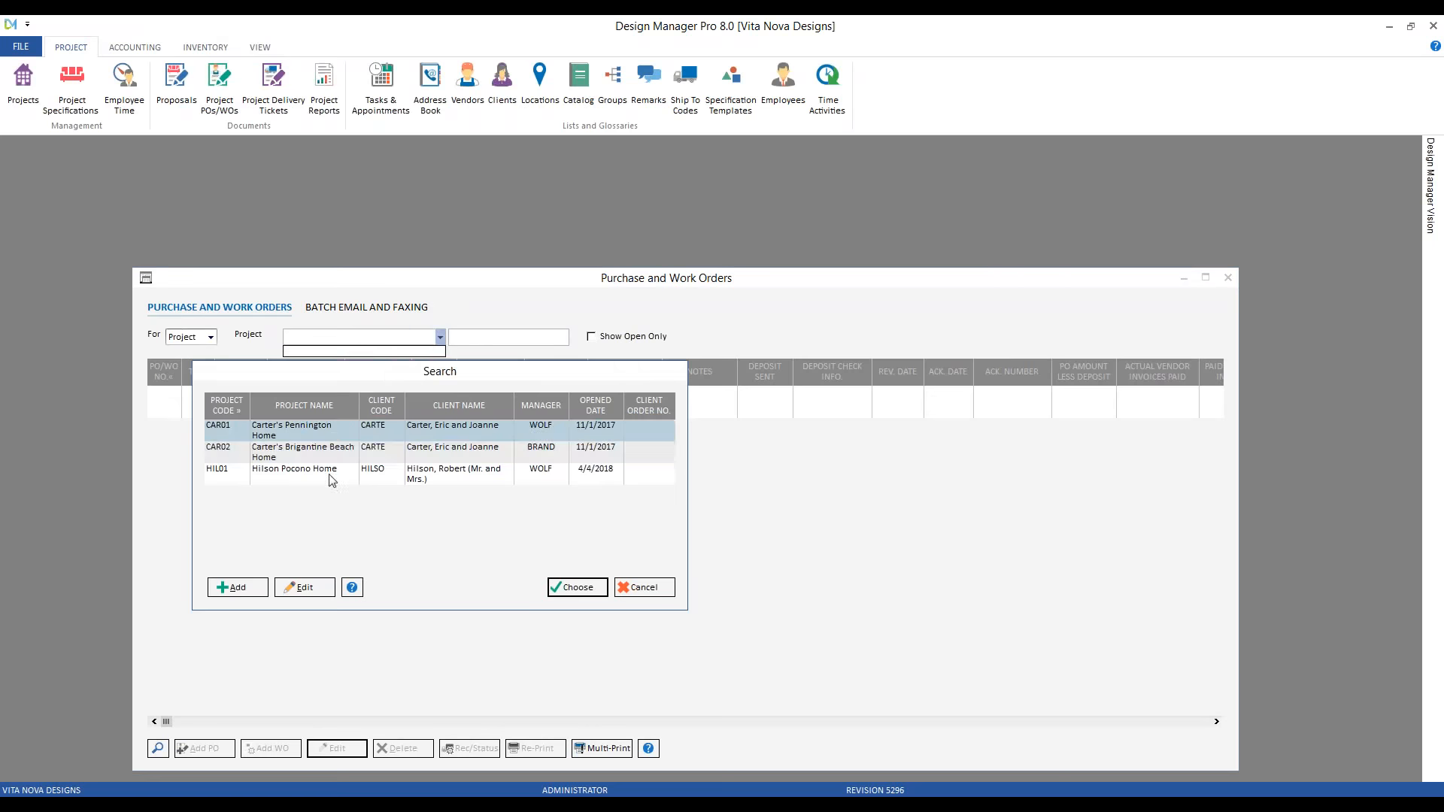
left_click(295, 451)
double_click(290, 451)
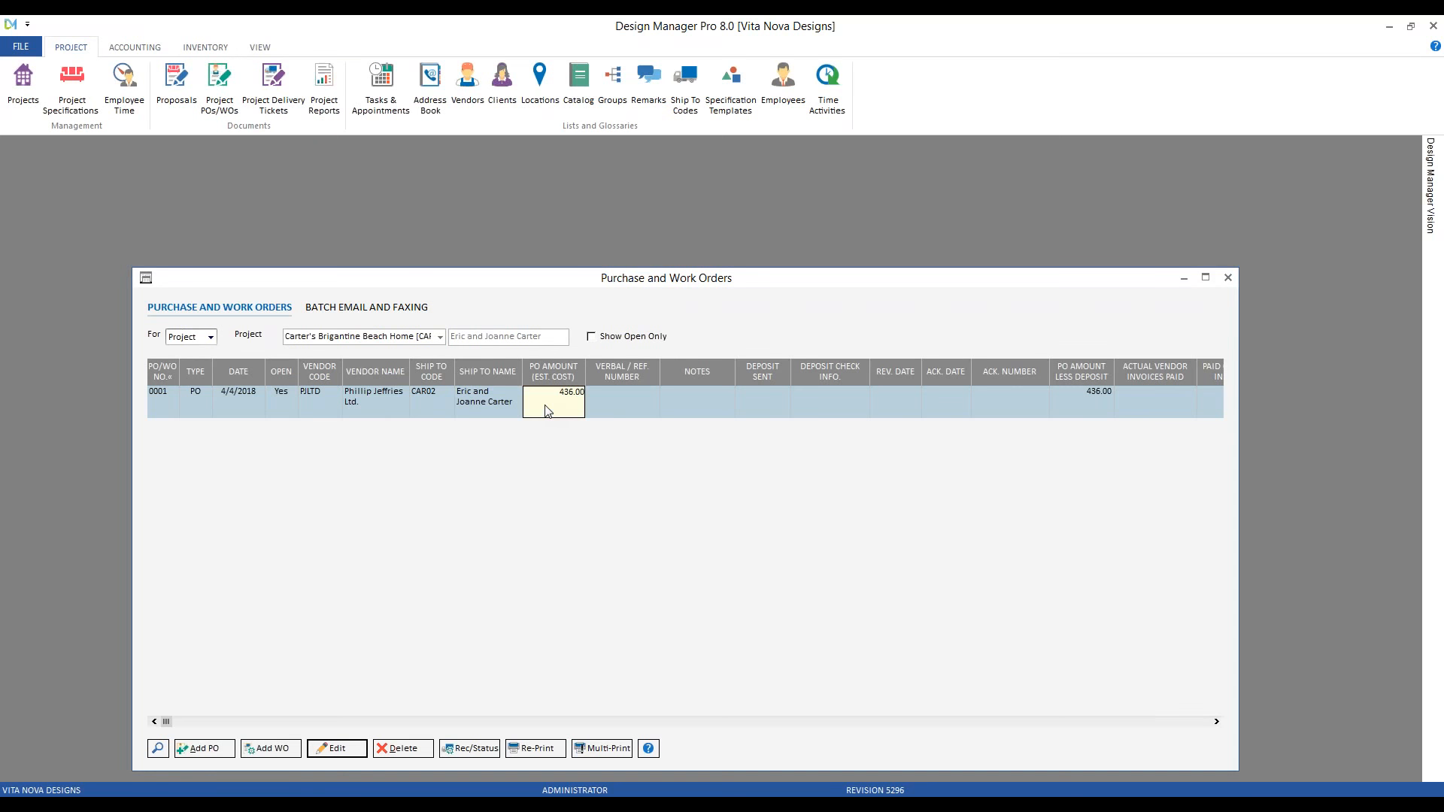
left_click_drag(1240, 597, 1352, 600)
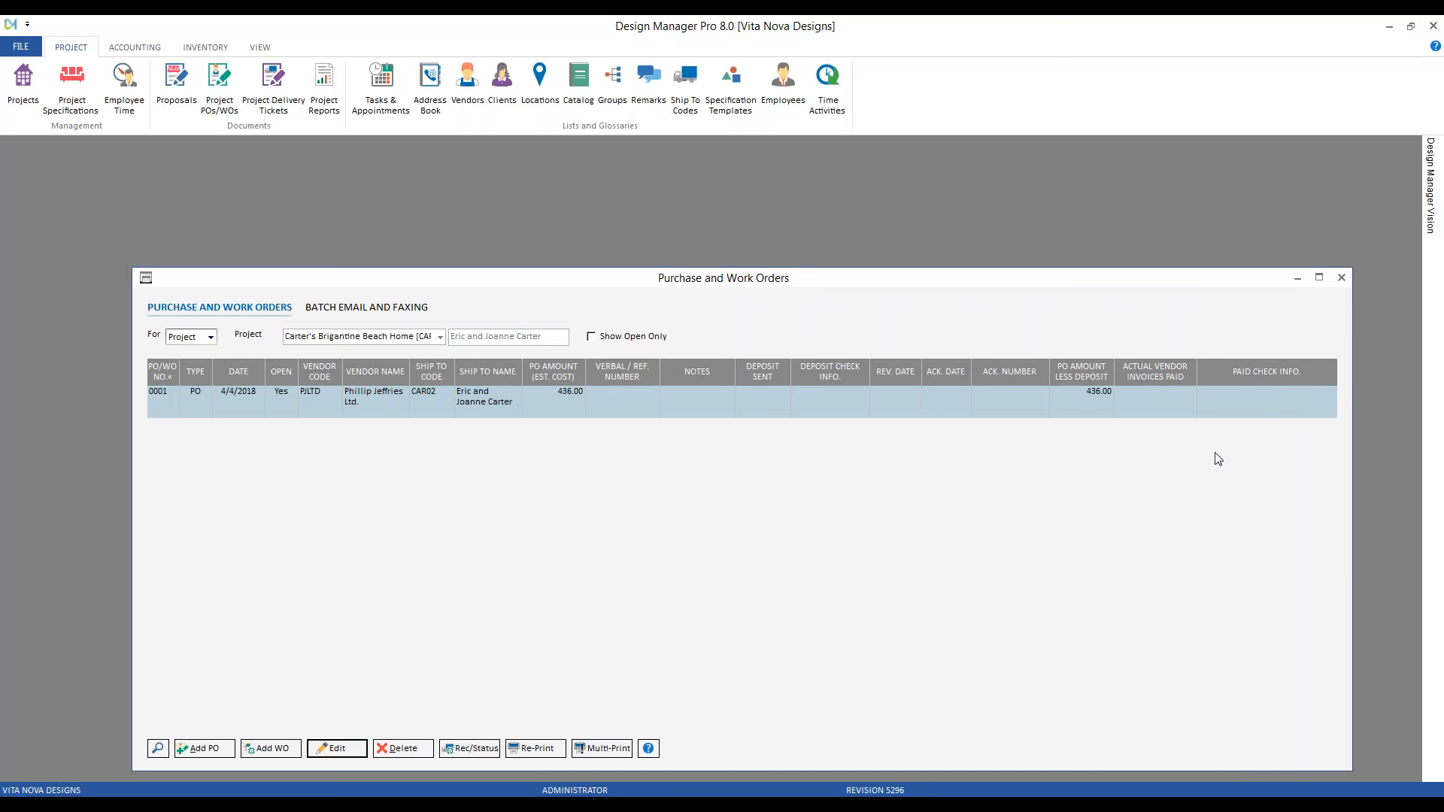
left_click(1298, 278)
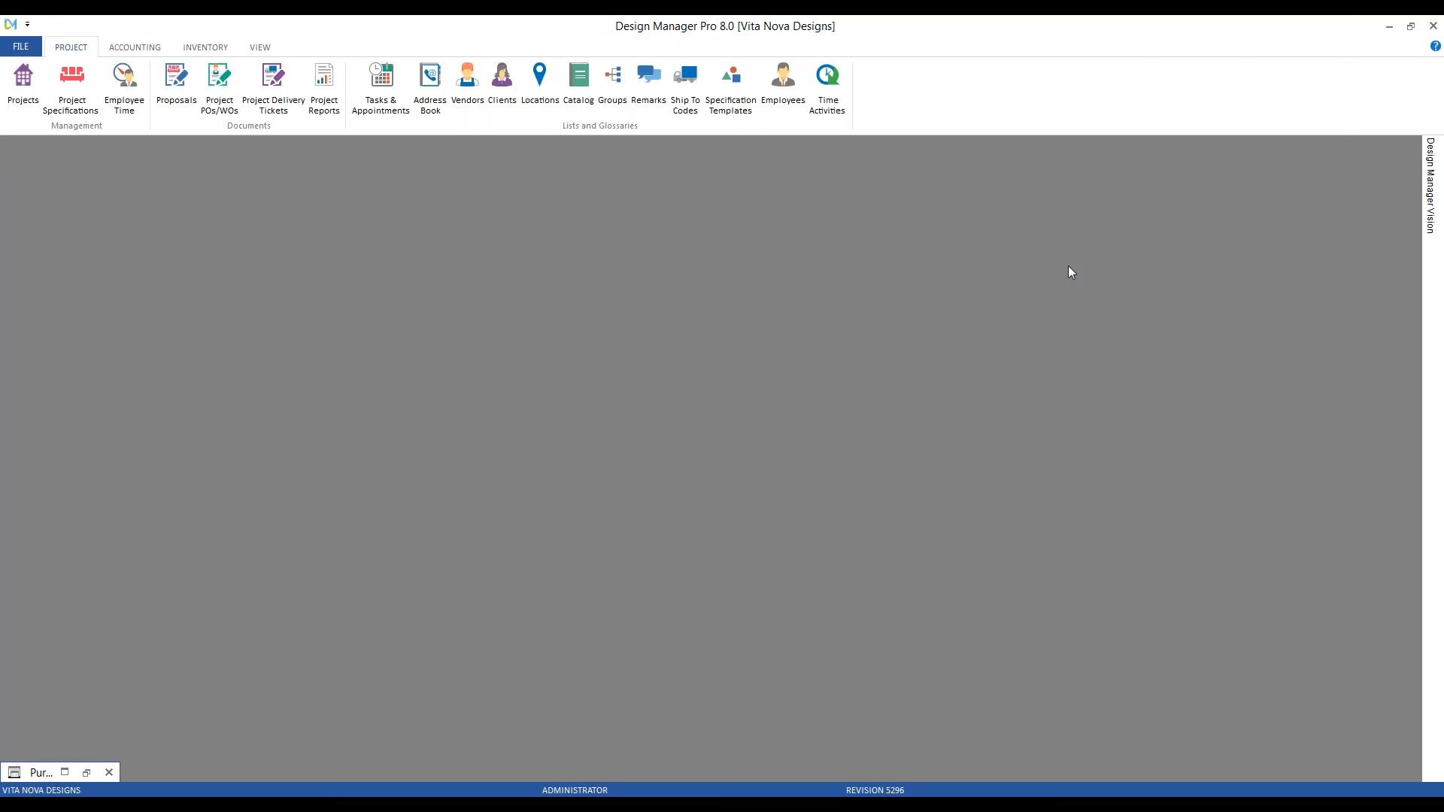
Open the vendor deposits, invoices and operating expenses, review the existing transactions, and return to the new entries
left_click(143, 47)
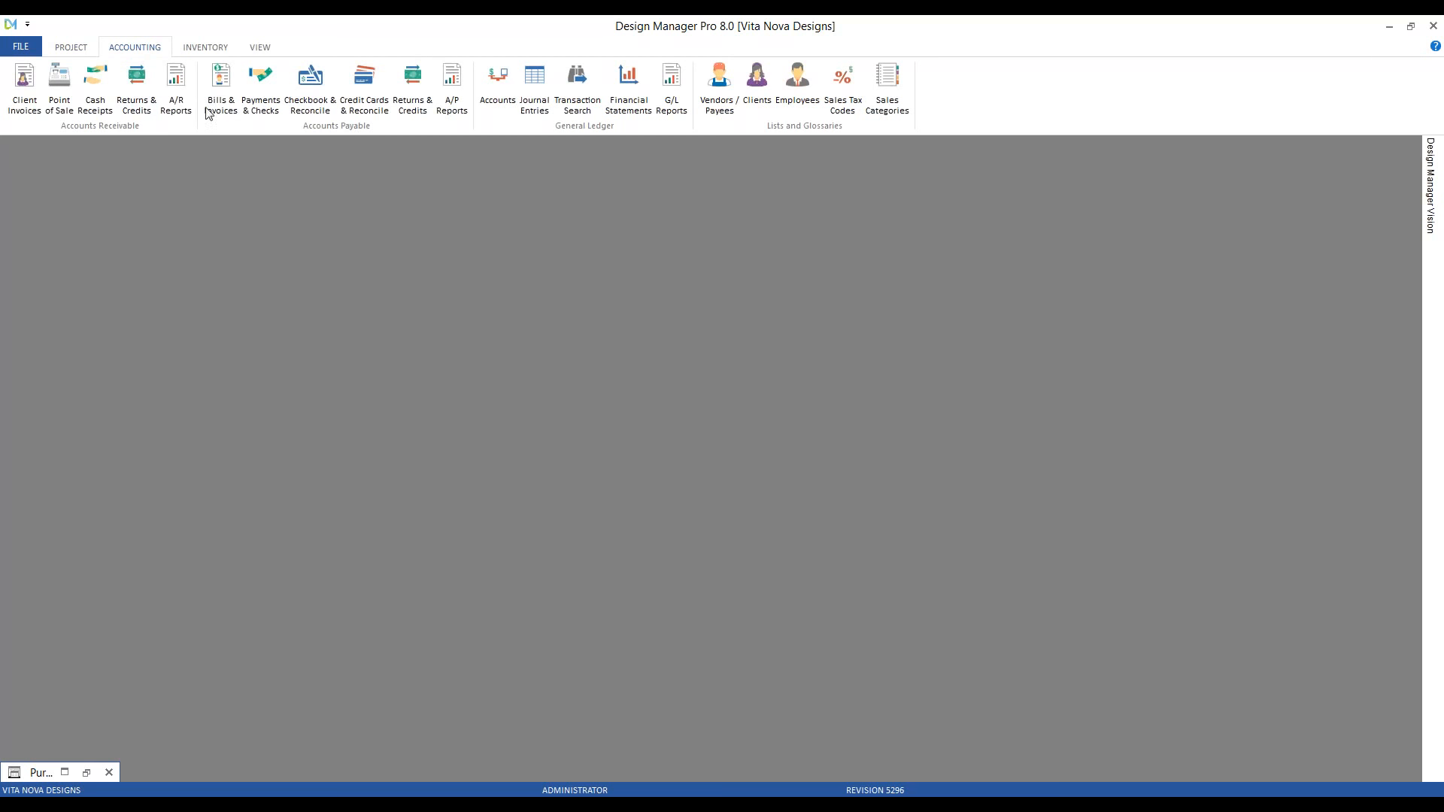
left_click(221, 88)
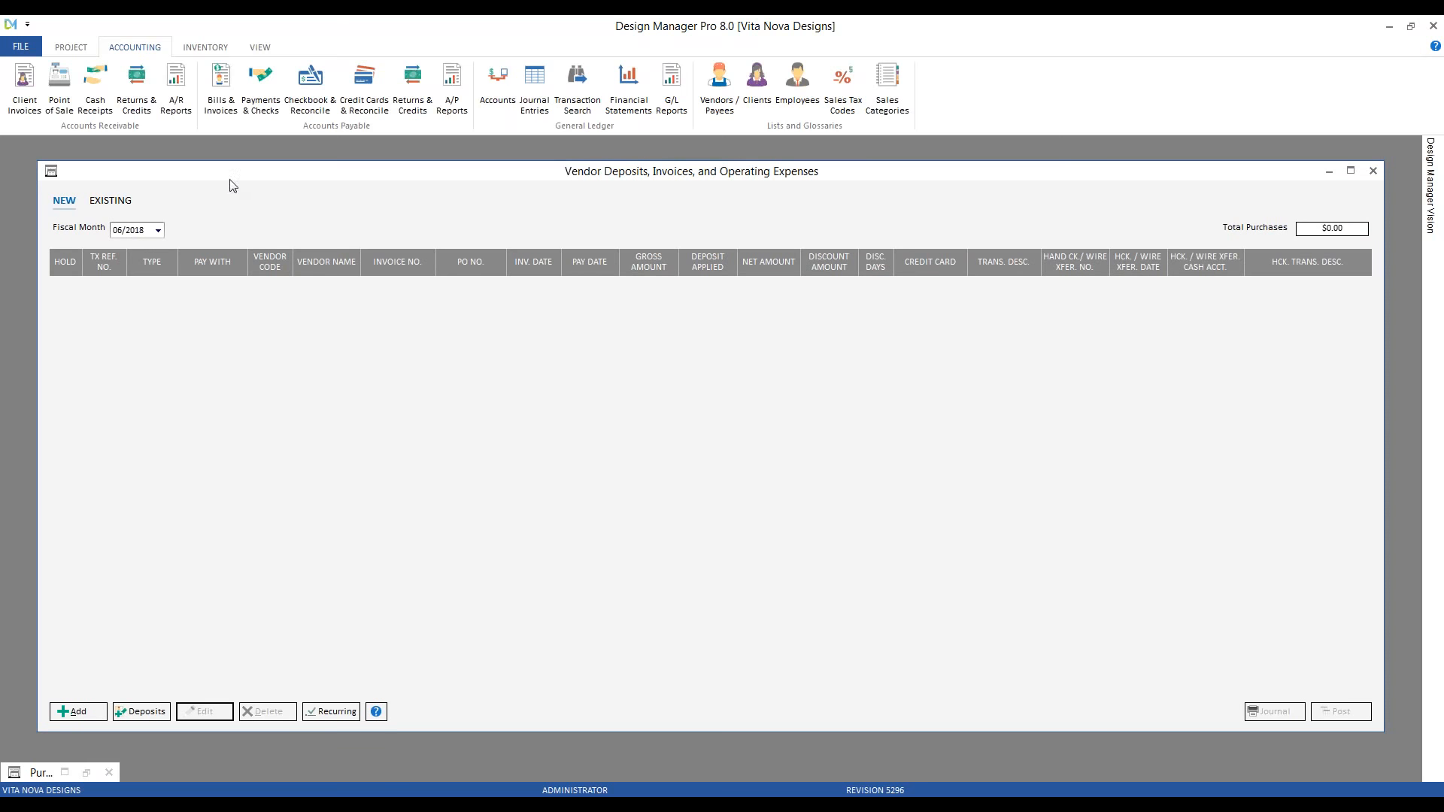
left_click(120, 205)
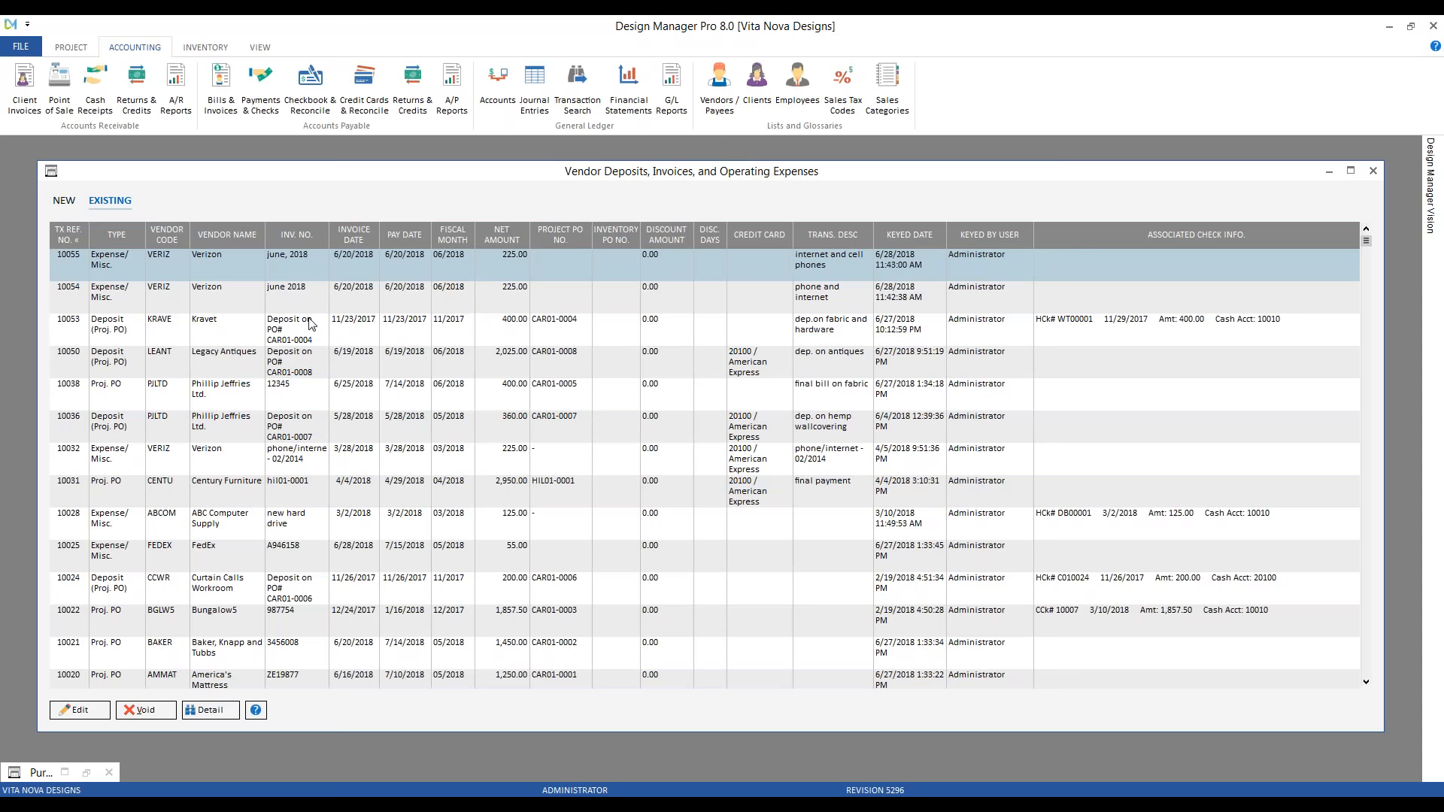
left_click(60, 202)
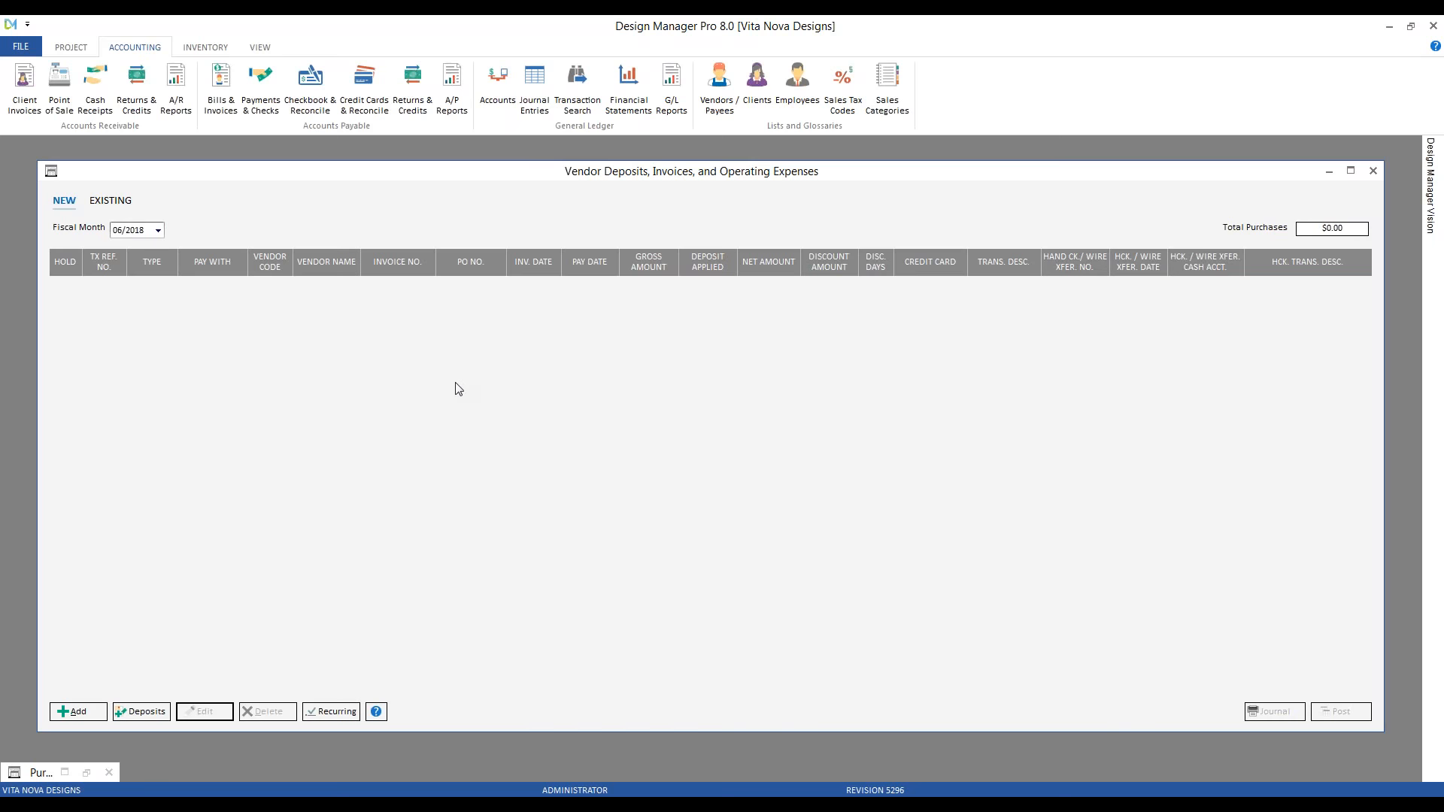
Add a new Invoice for Project PO entry and assign it the Phillip Jeffries Ltd. purchase order of project CAR02
left_click(78, 711)
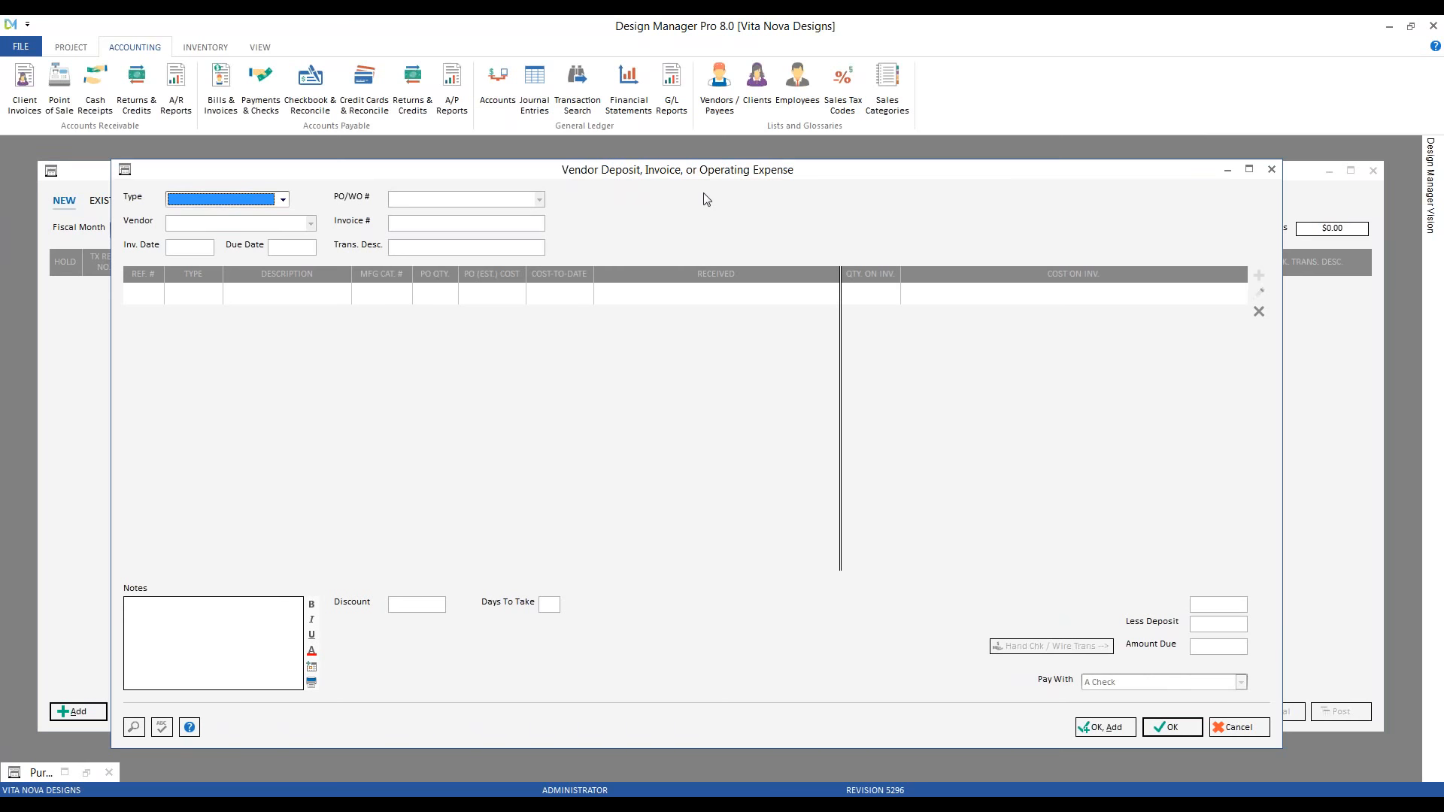
left_click(283, 200)
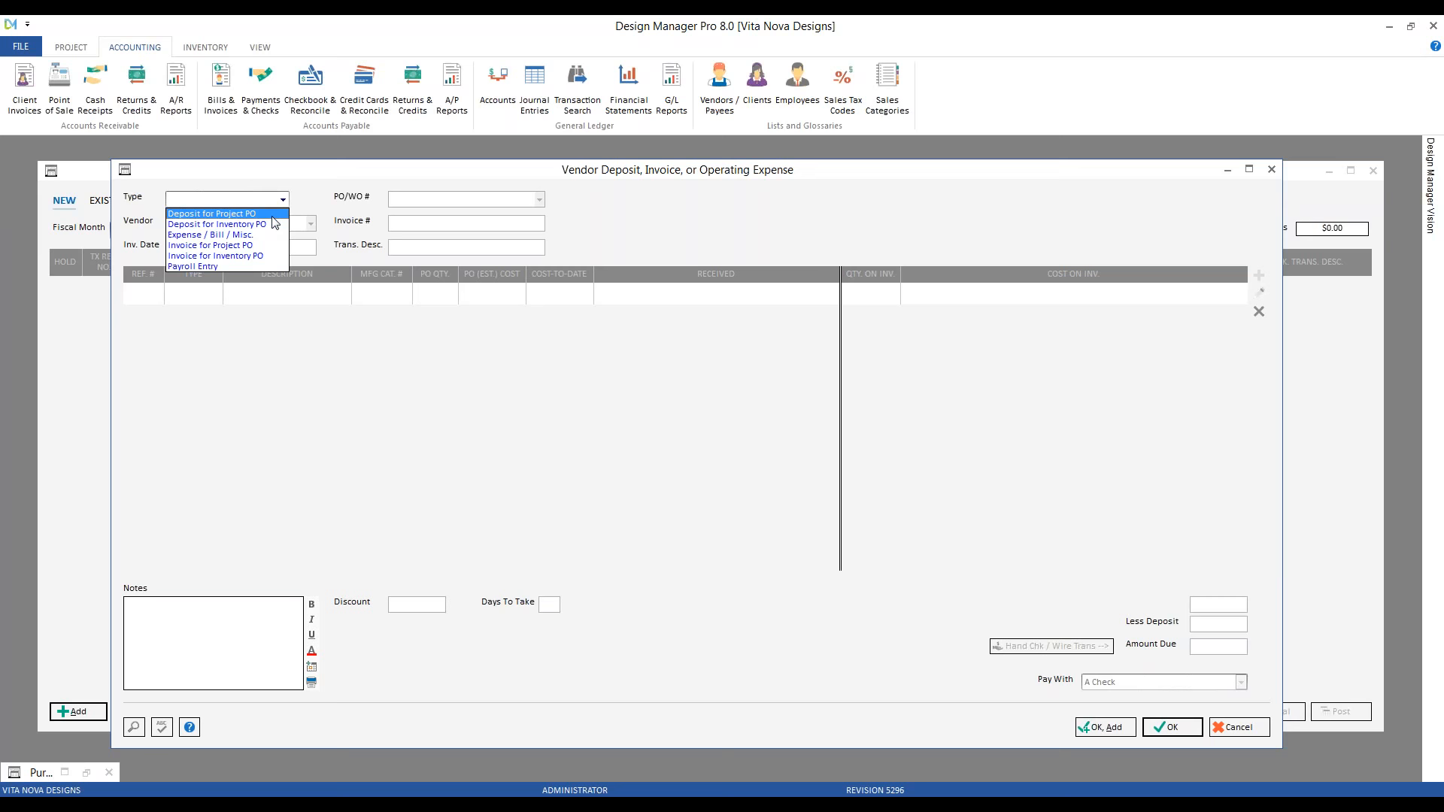
left_click(338, 182)
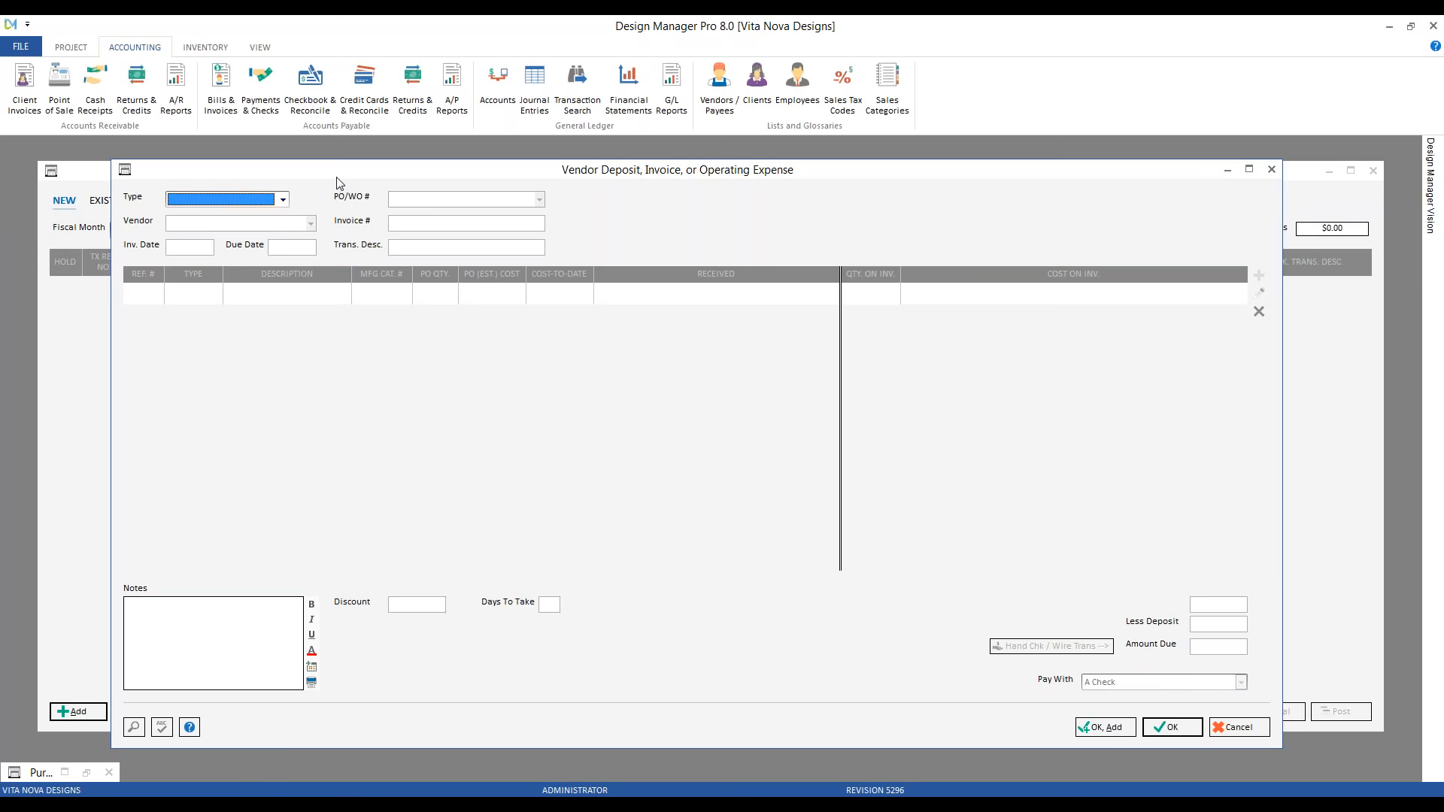
key("i")
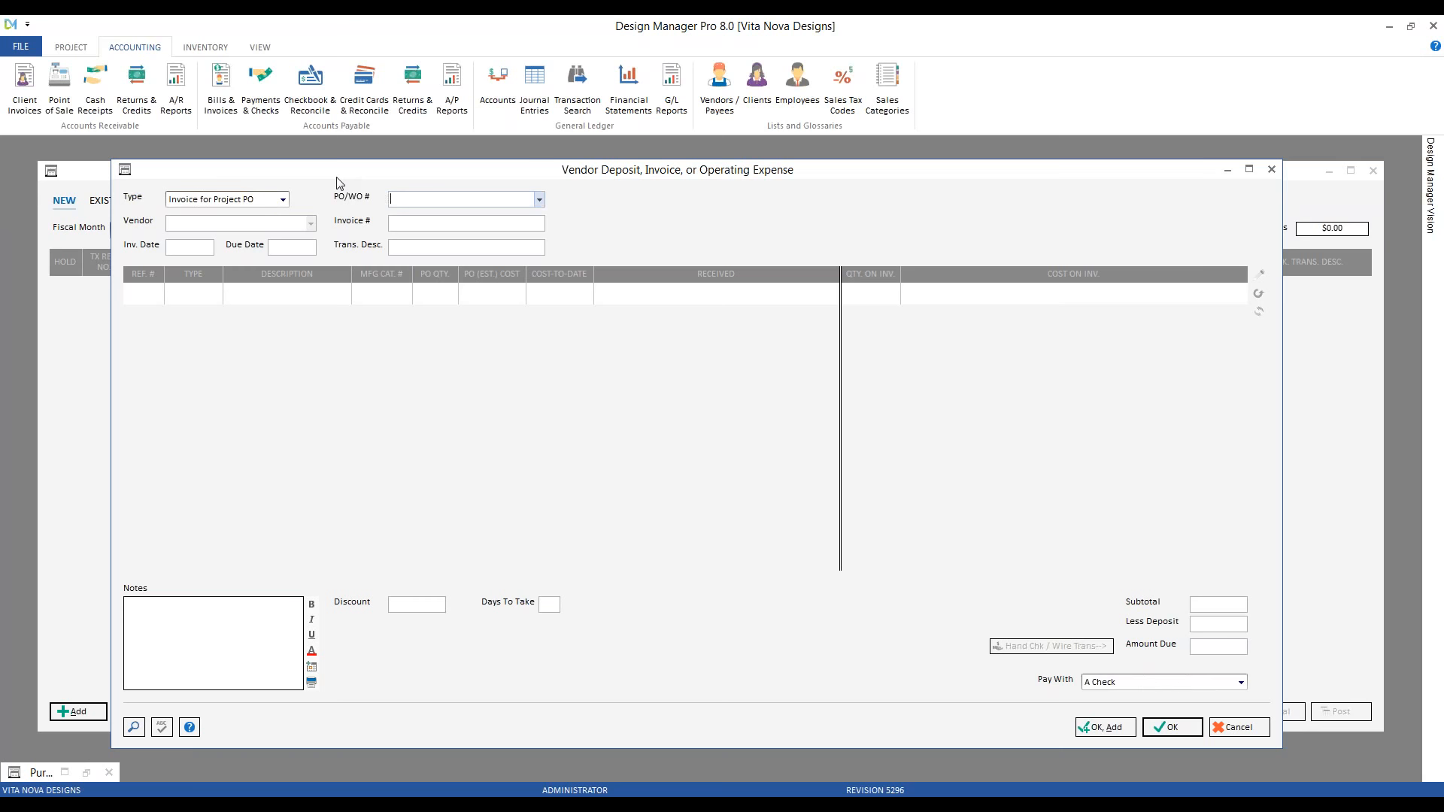
left_click(540, 200)
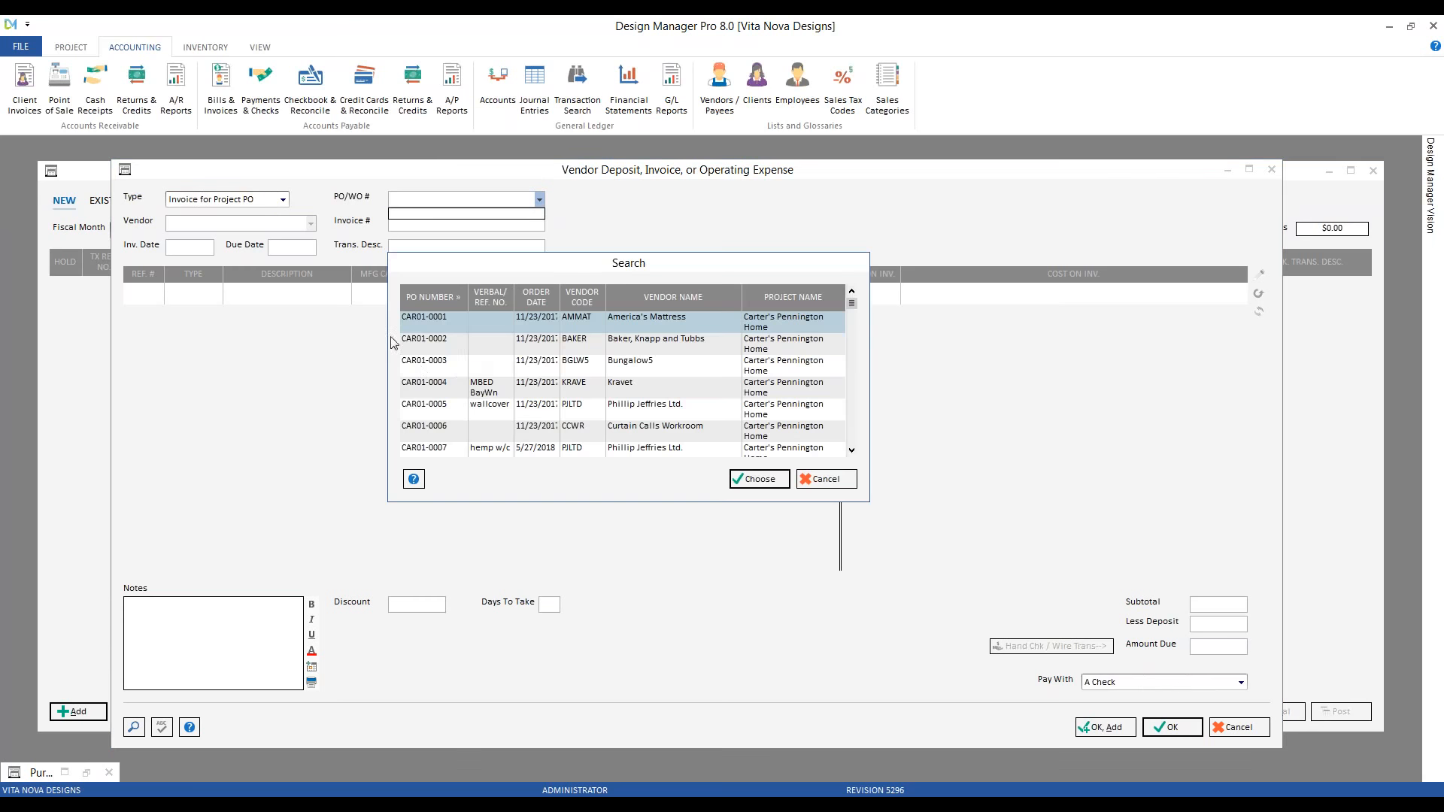
scroll(478, 424, "down", 1)
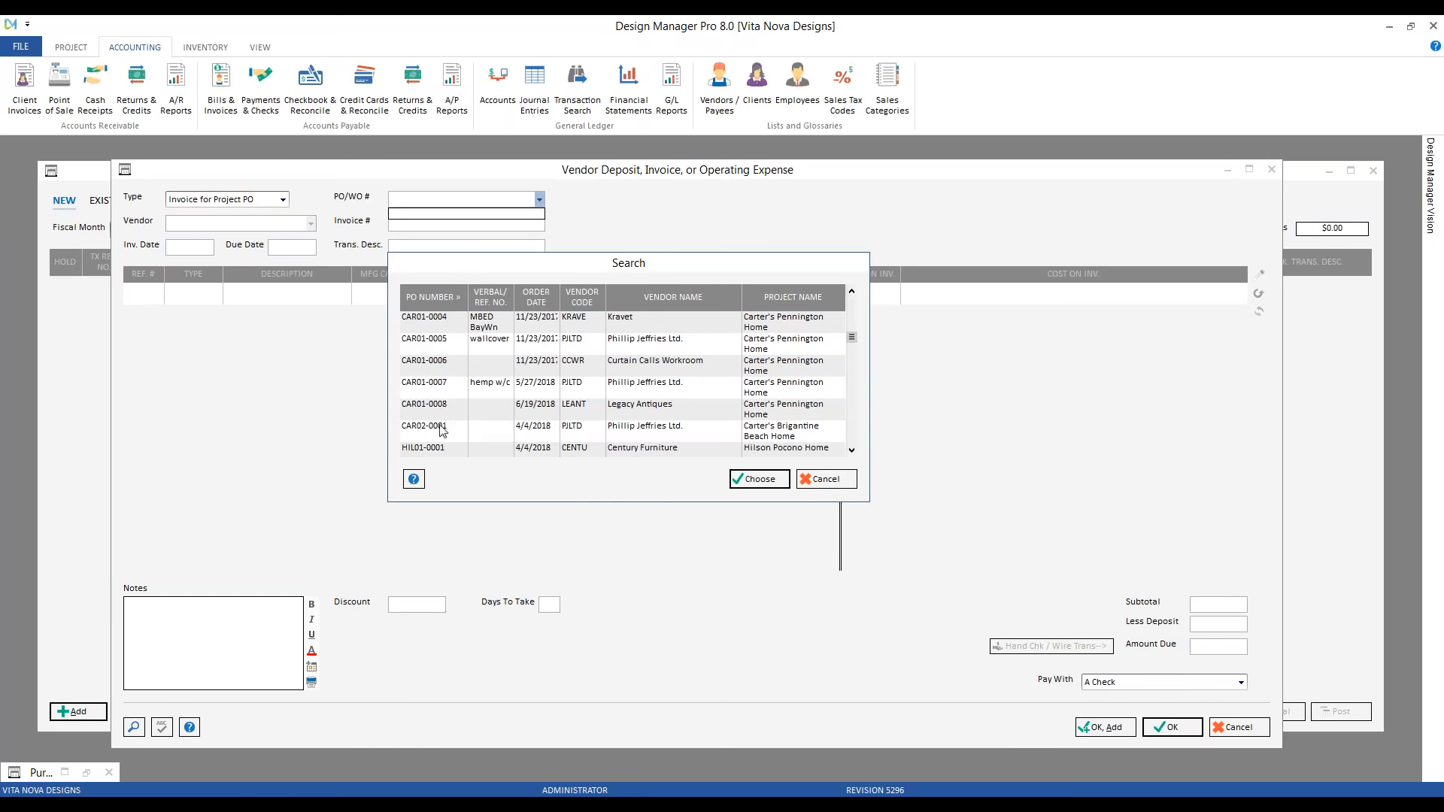
left_click(666, 436)
left_click(759, 478)
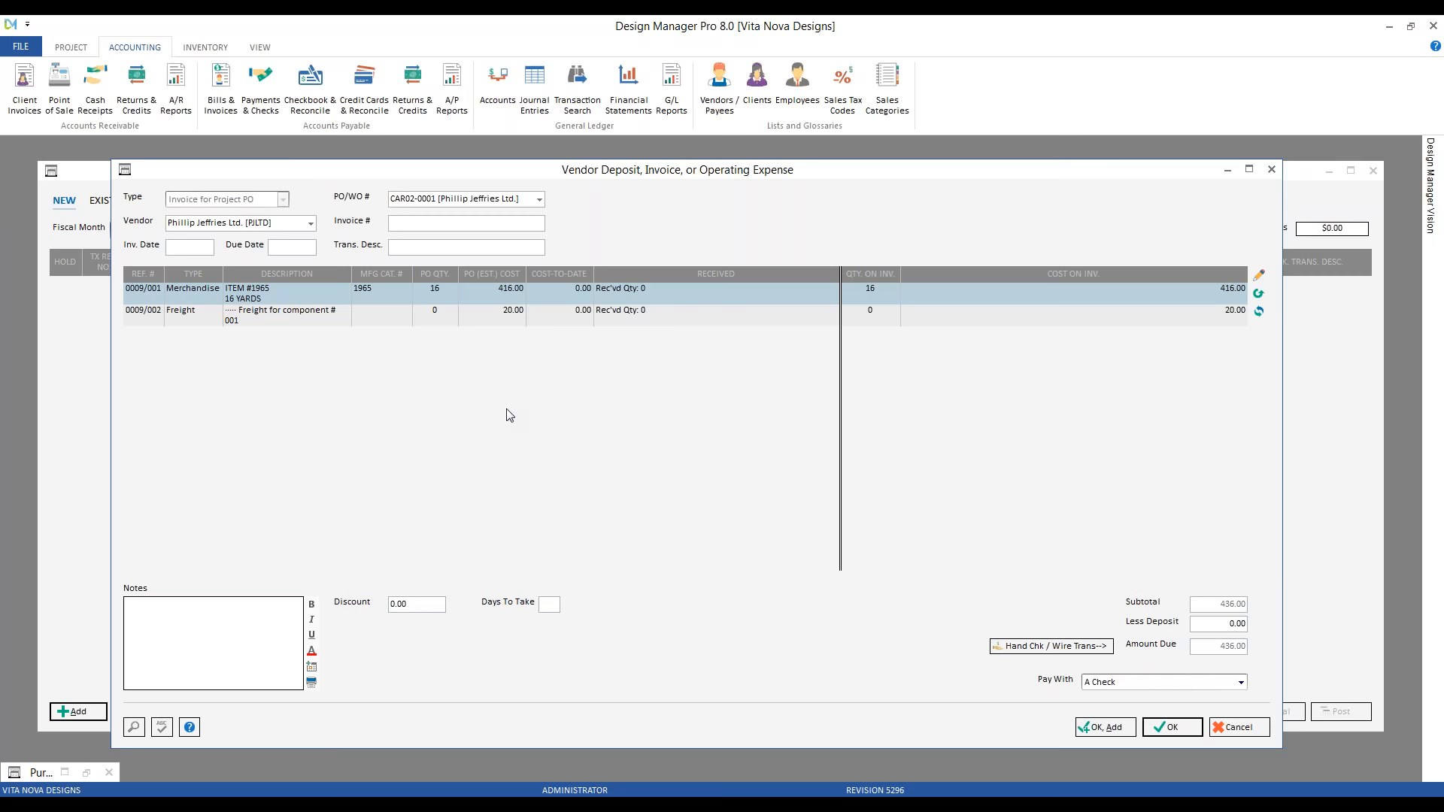
type("56879-59566")
key("Tab")
left_click(134, 727)
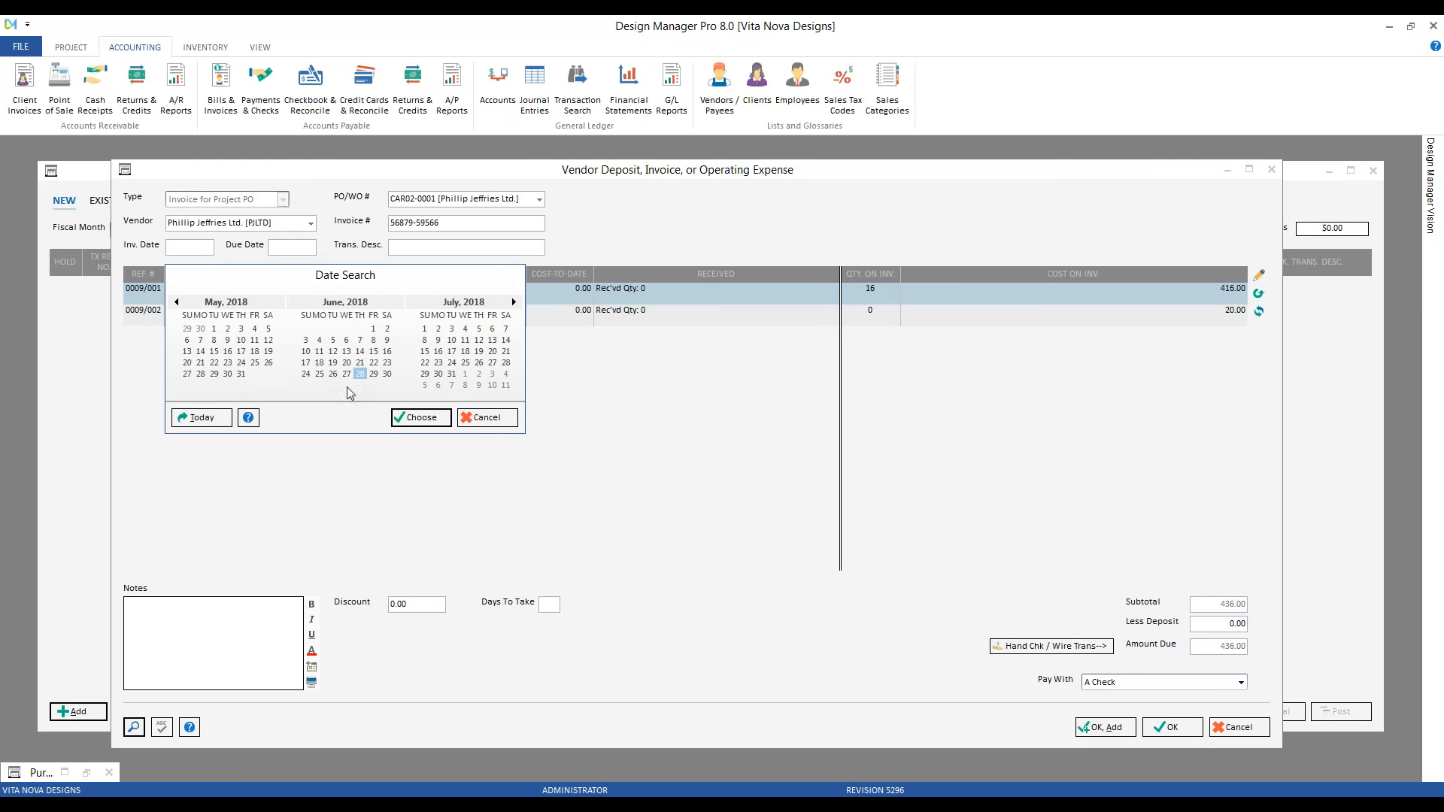
left_click(333, 375)
left_click(410, 419)
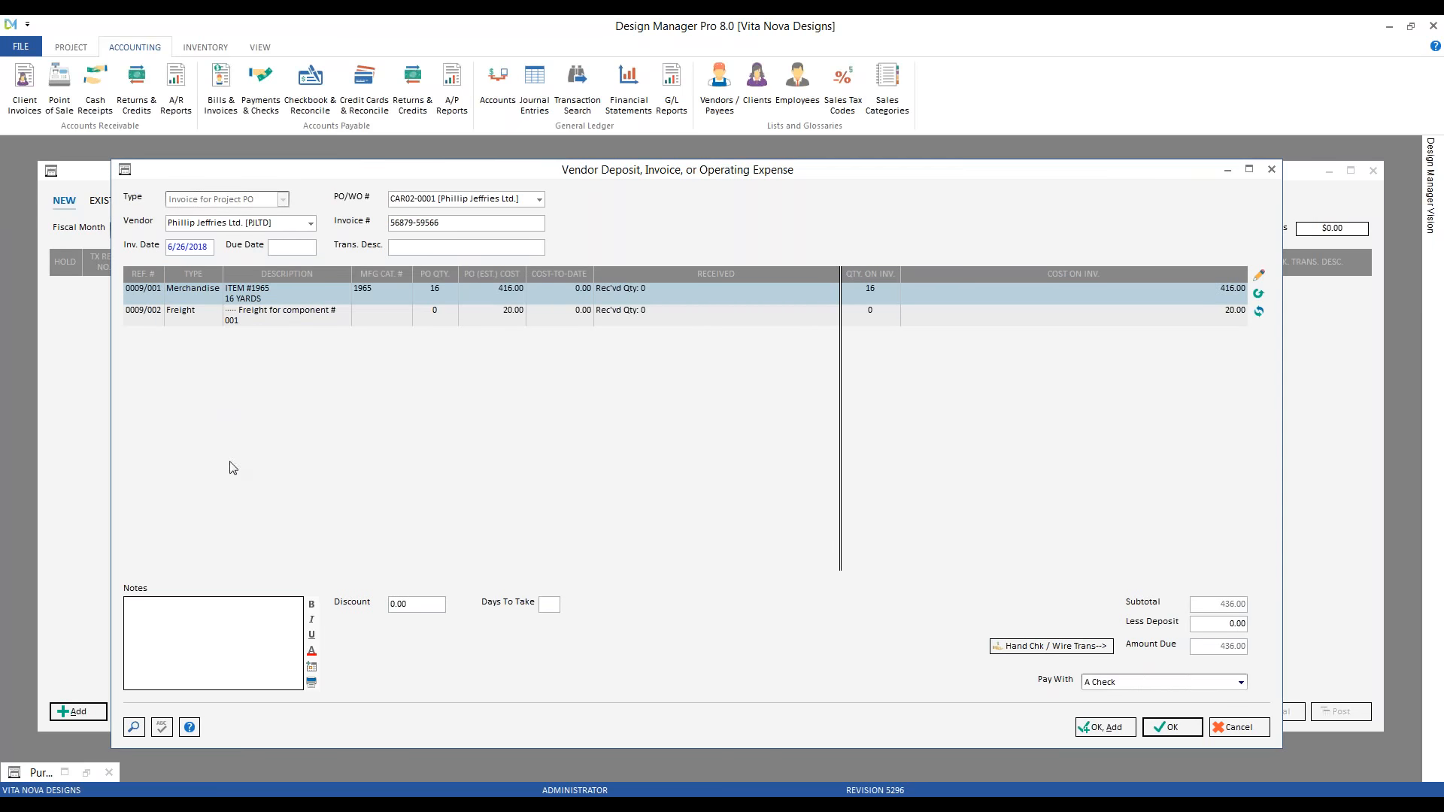
left_click_drag(209, 247, 168, 247)
type("6 26")
key("Tab")
Inspect the default payment due days of vendor Phillip Jeffries Ltd., cancel without changes, and return to the invoice's transaction description
left_click(75, 49)
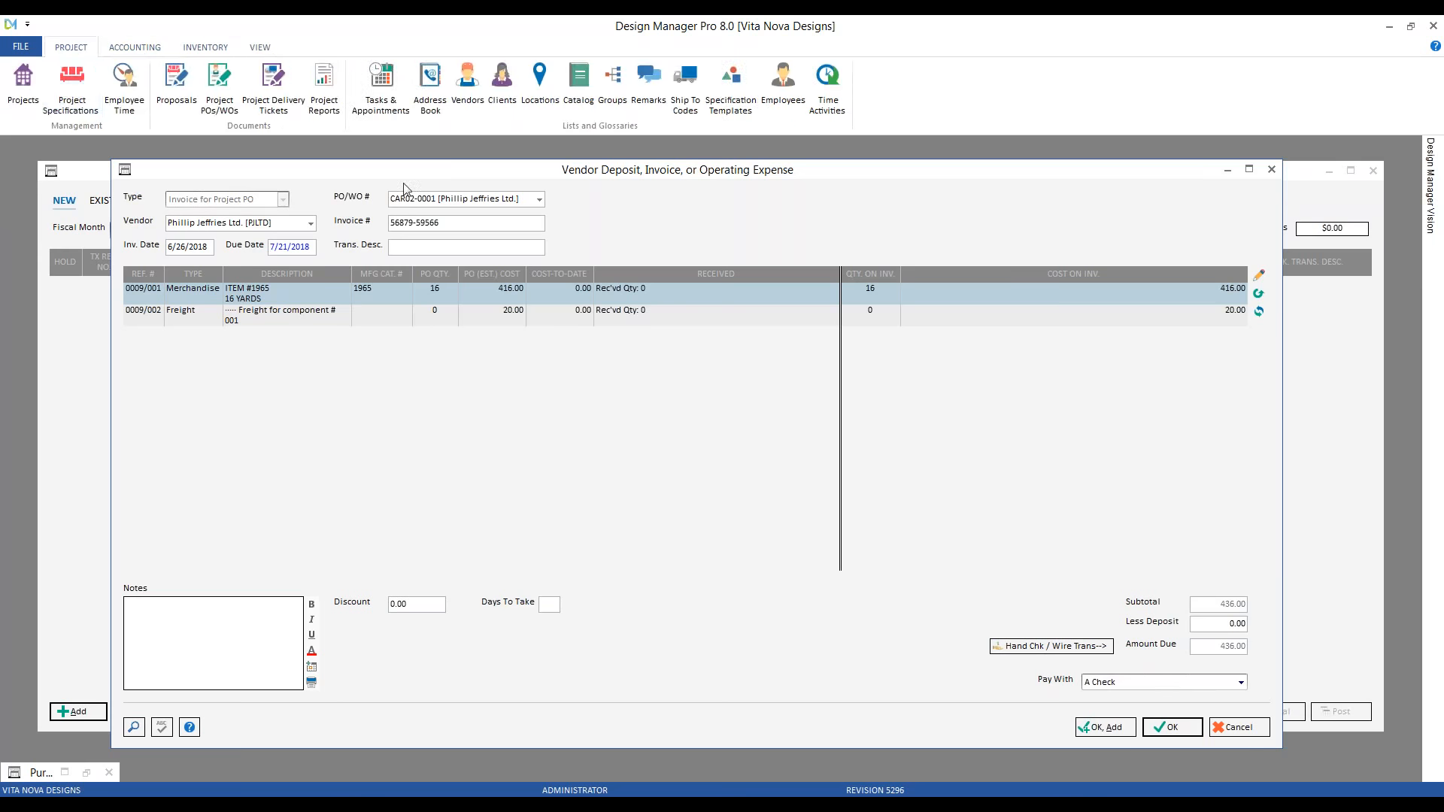
left_click(468, 85)
left_click_drag(420, 175, 1147, 197)
type("P")
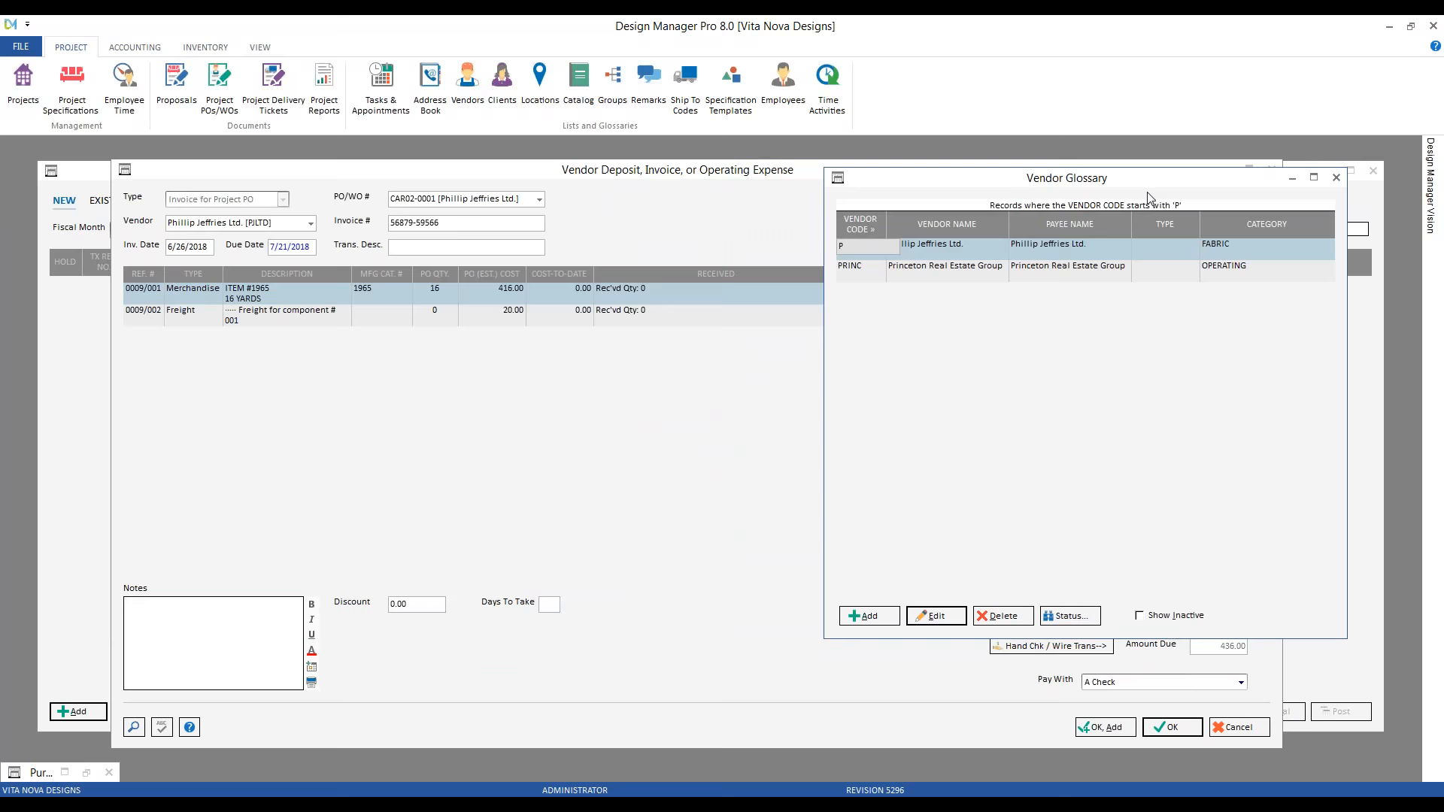
key("Return")
mouse_move(196, 184)
left_mouse_down()
mouse_move(346, 236)
mouse_move(735, 287)
left_mouse_up()
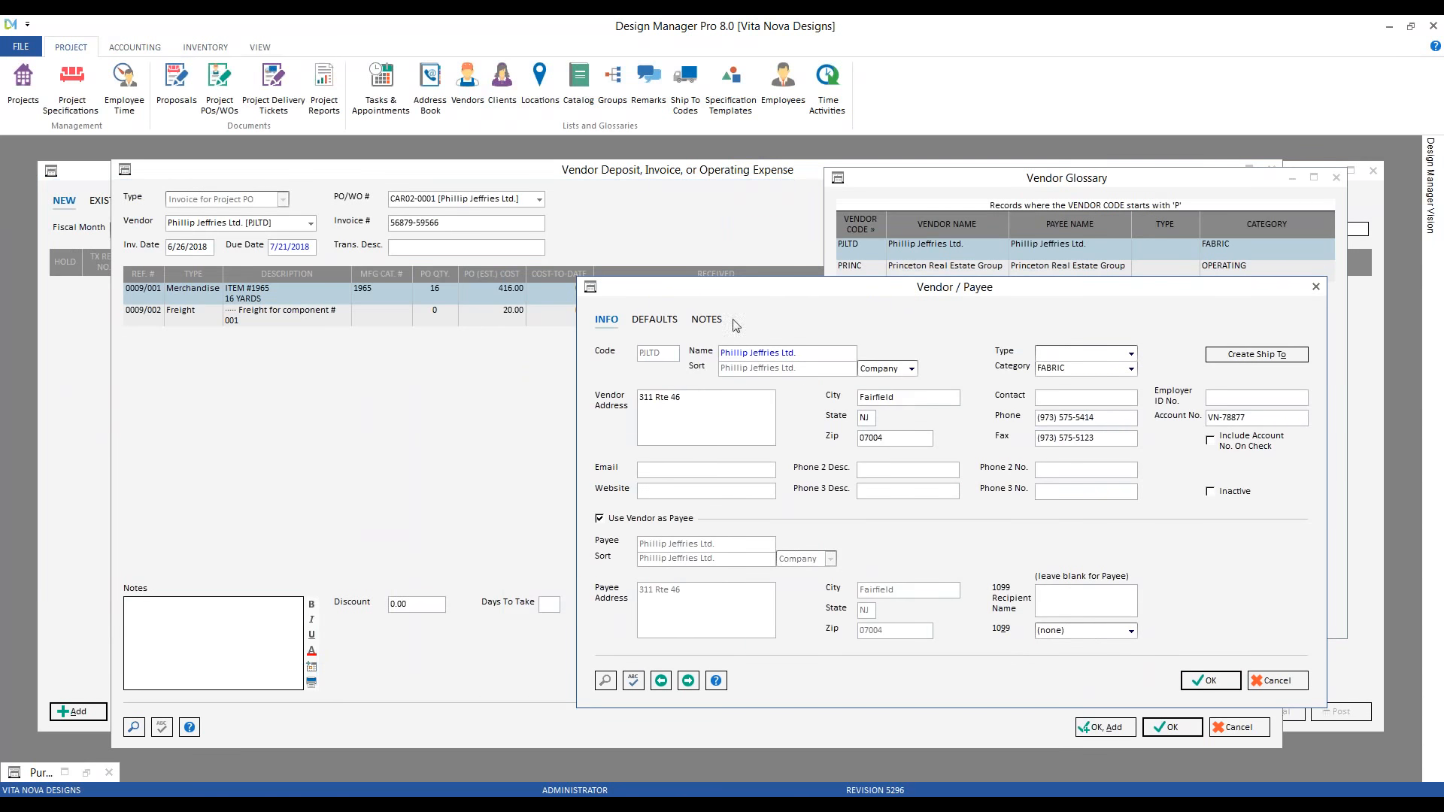
left_click(672, 322)
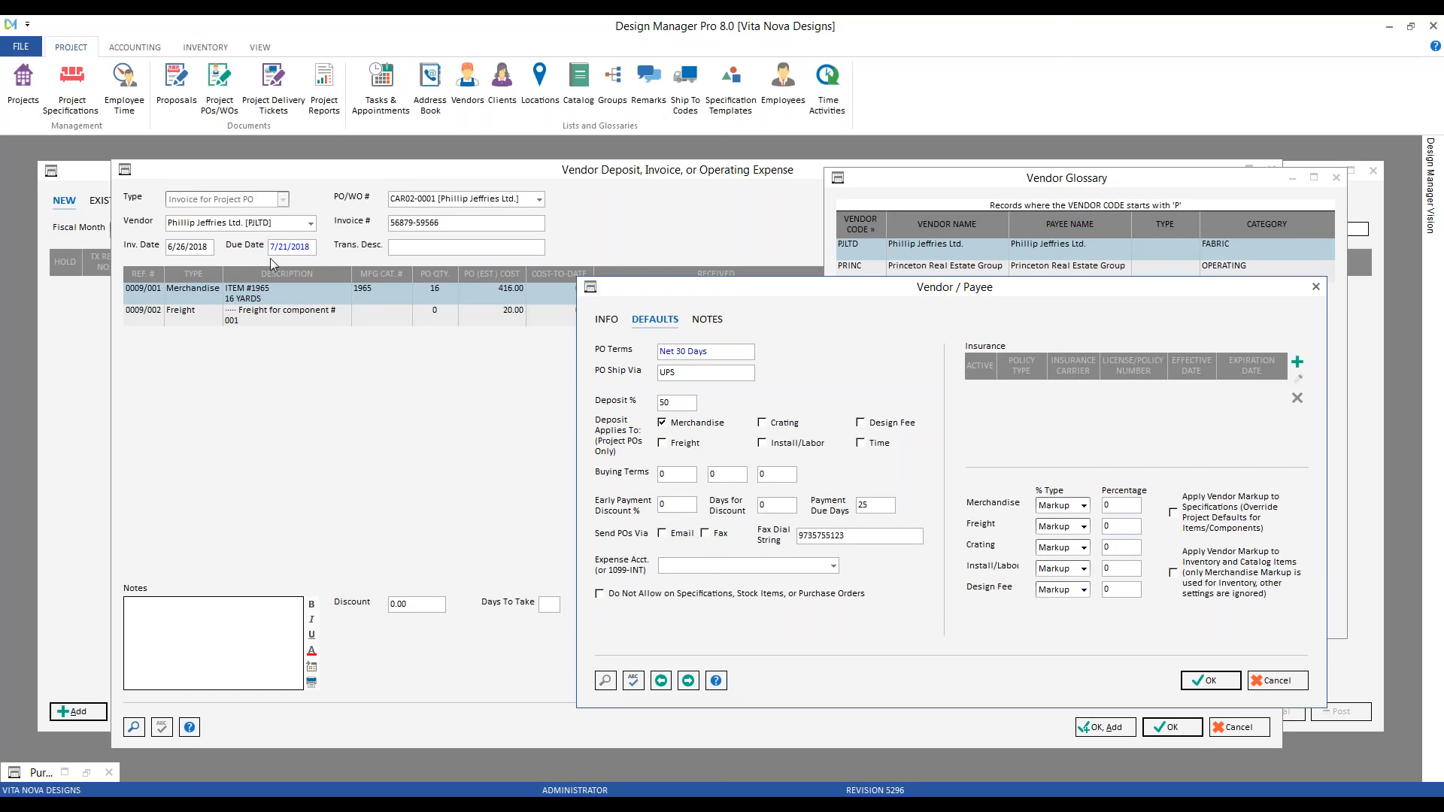
left_click(1282, 682)
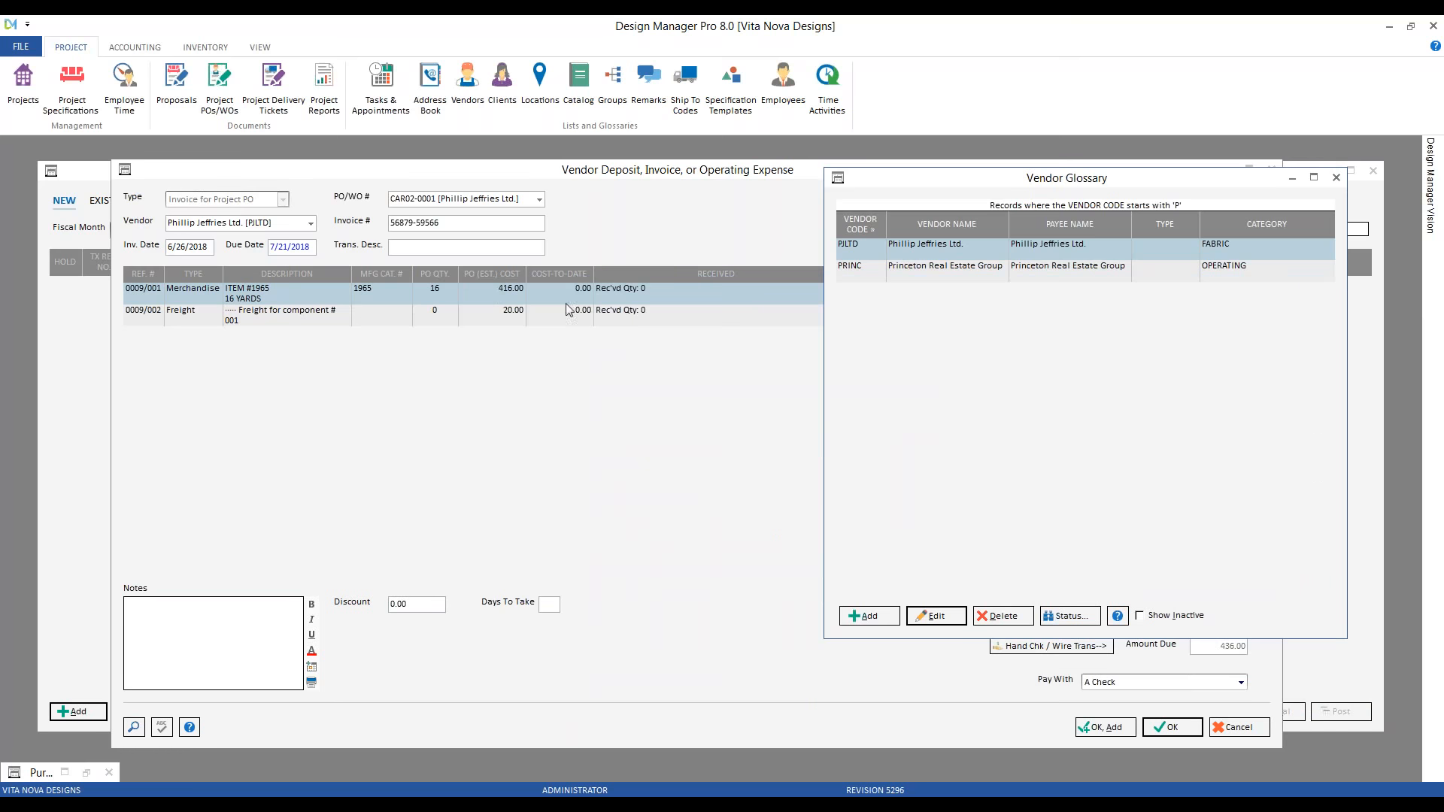
left_click(1334, 179)
left_click(479, 250)
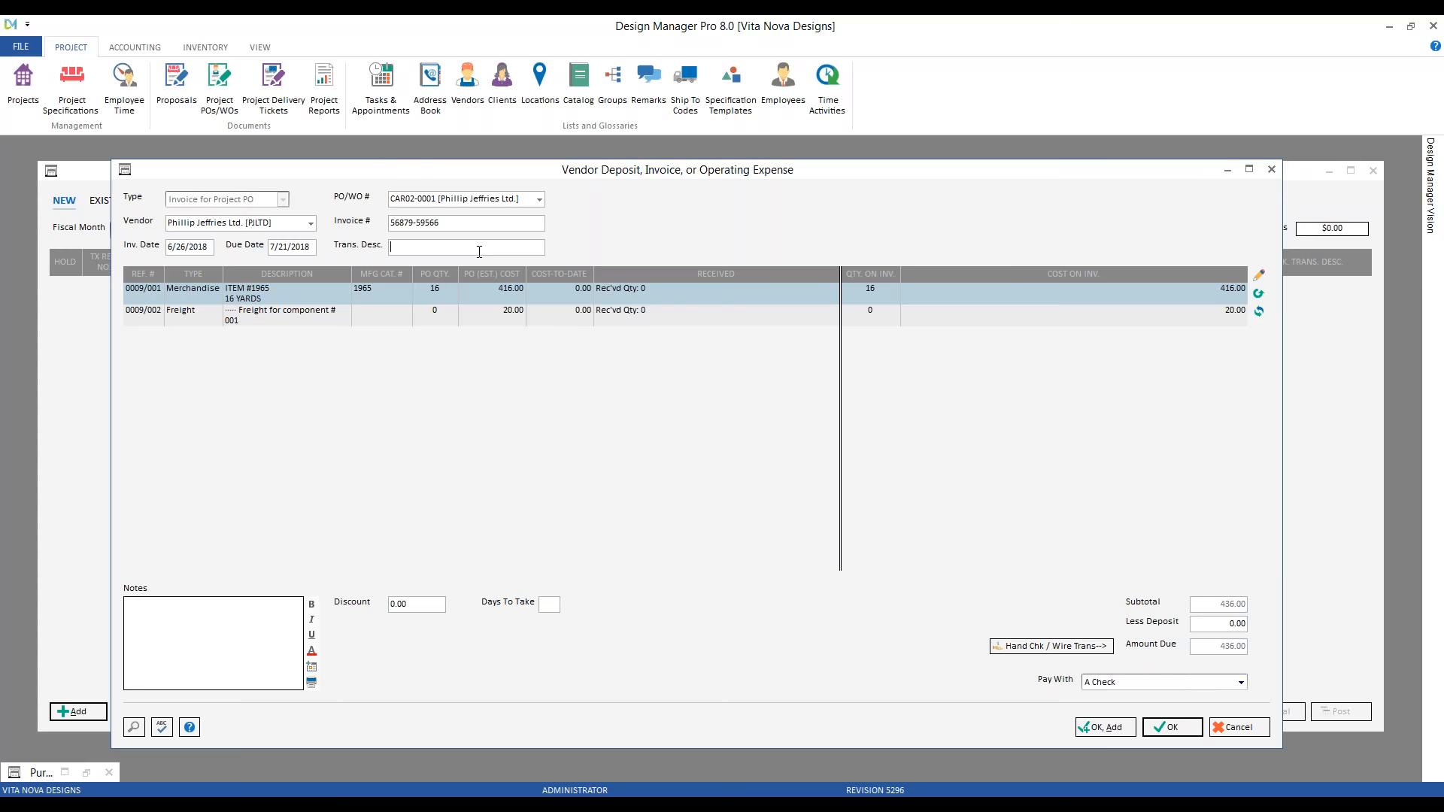
Enter the transaction description "final bill for arrowroot" and set the ITEM #1965 merchandise cost on the invoice to 420
type("inal bill for arrowroot")
left_click(716, 294)
left_click(1260, 277)
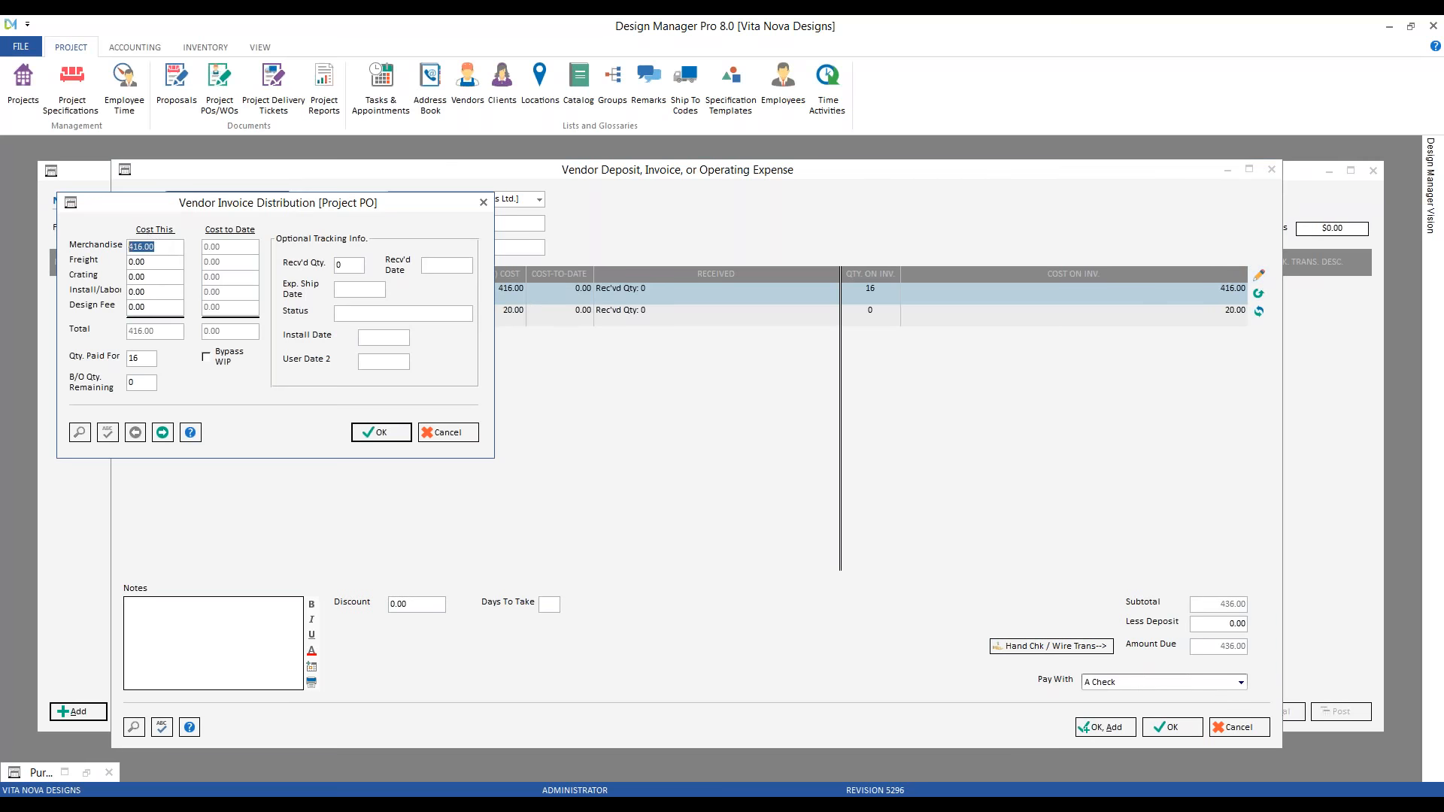
type("420")
left_click(381, 431)
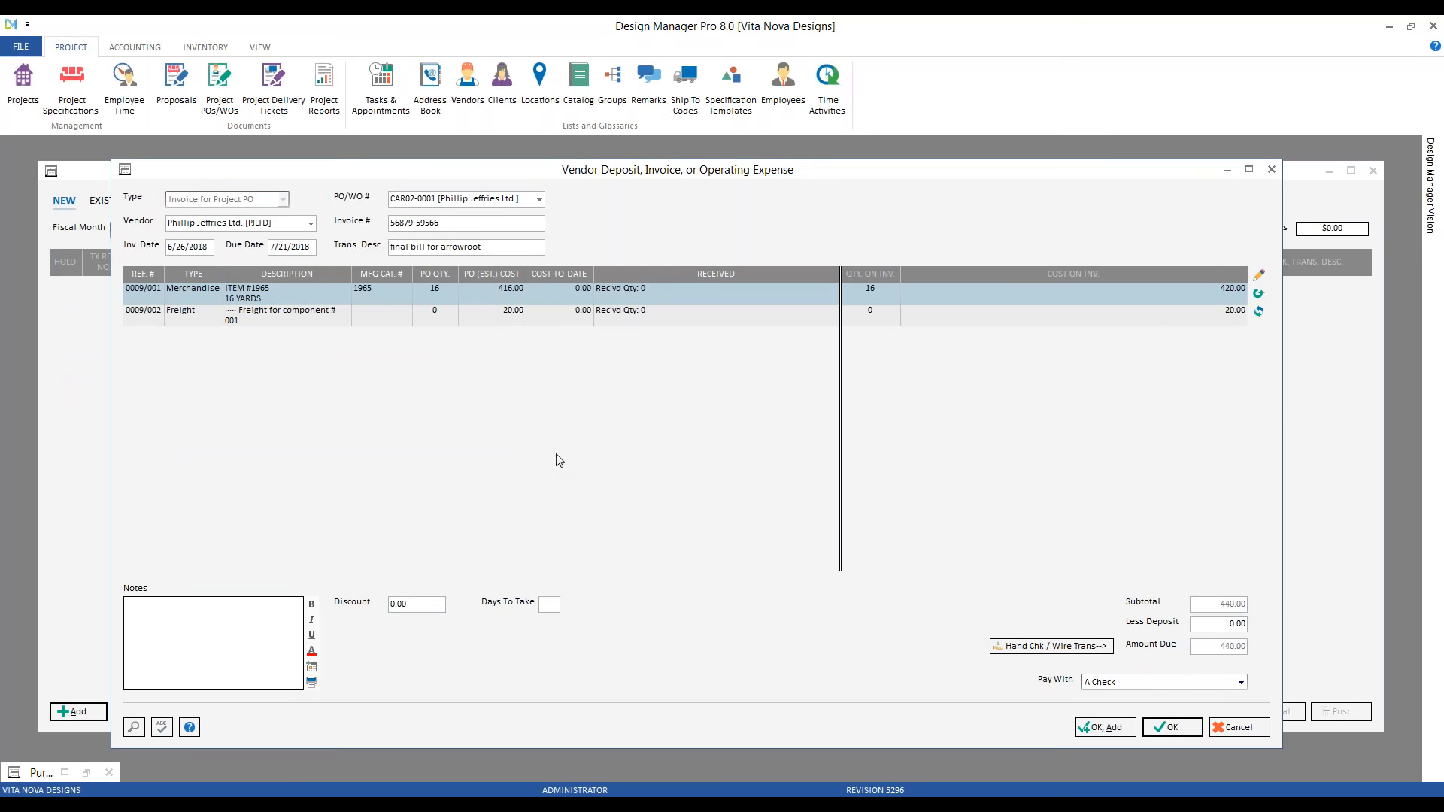
Set the freight cost of the invoice's freight component to 25
left_click(573, 319)
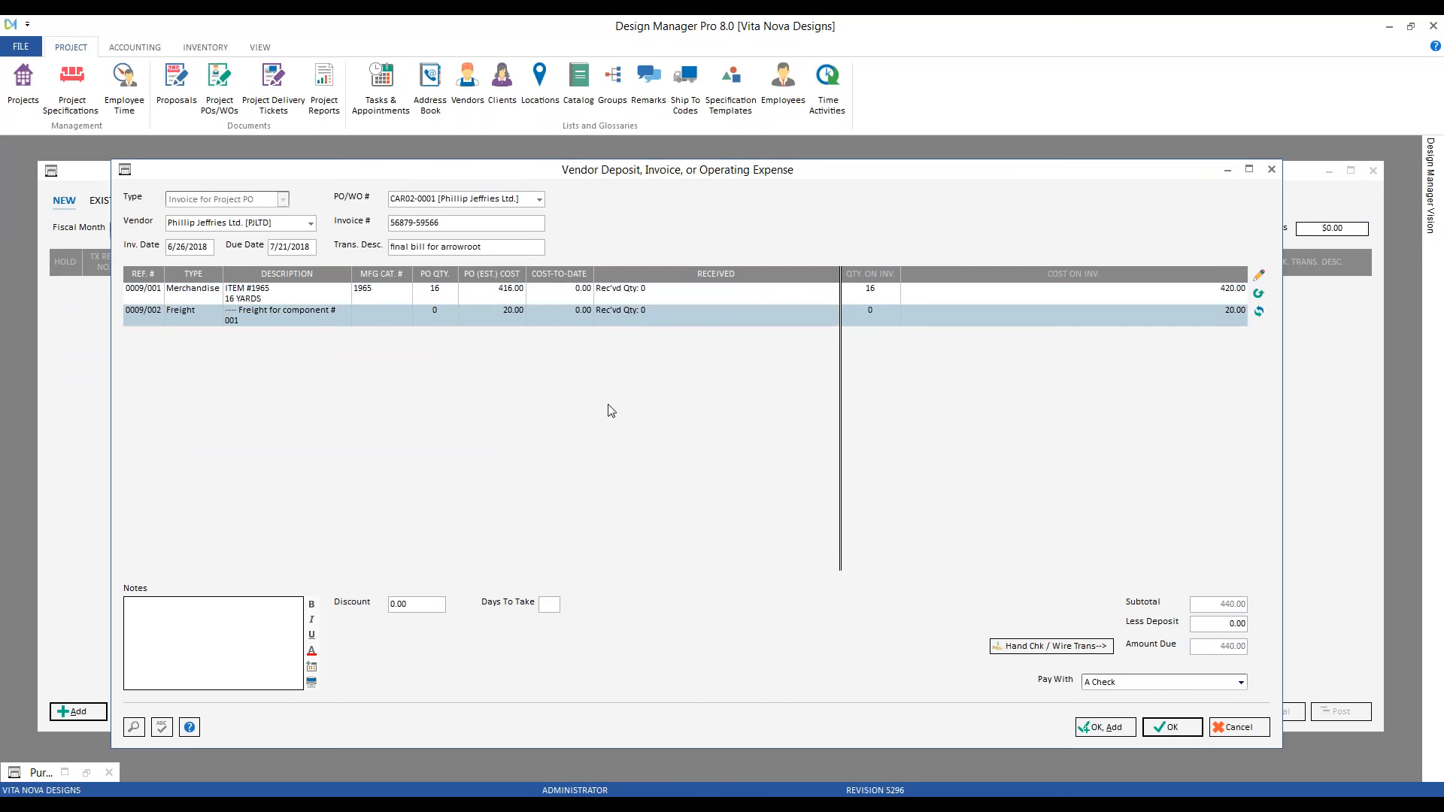
left_click(1259, 275)
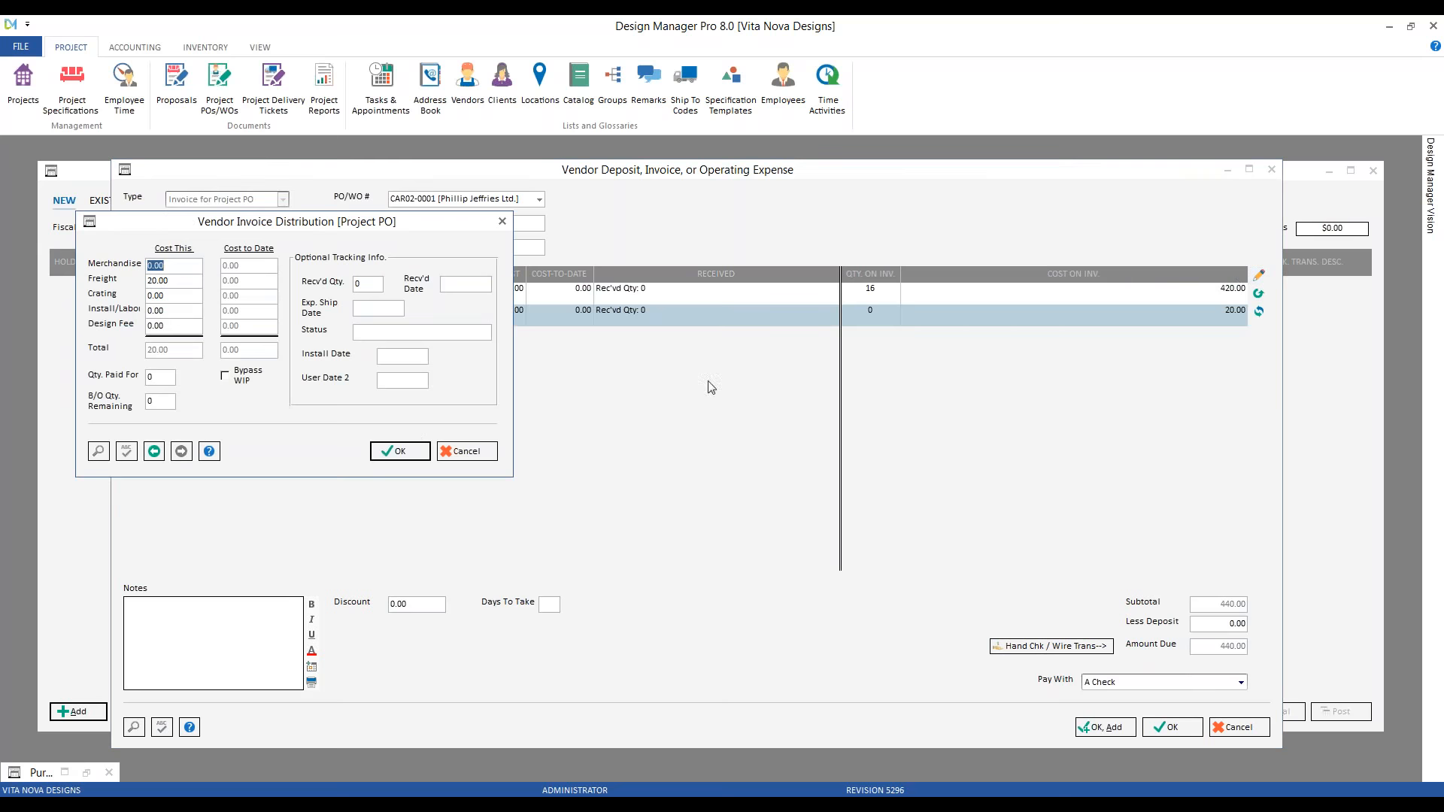
left_click(186, 280)
type("25")
key("Return")
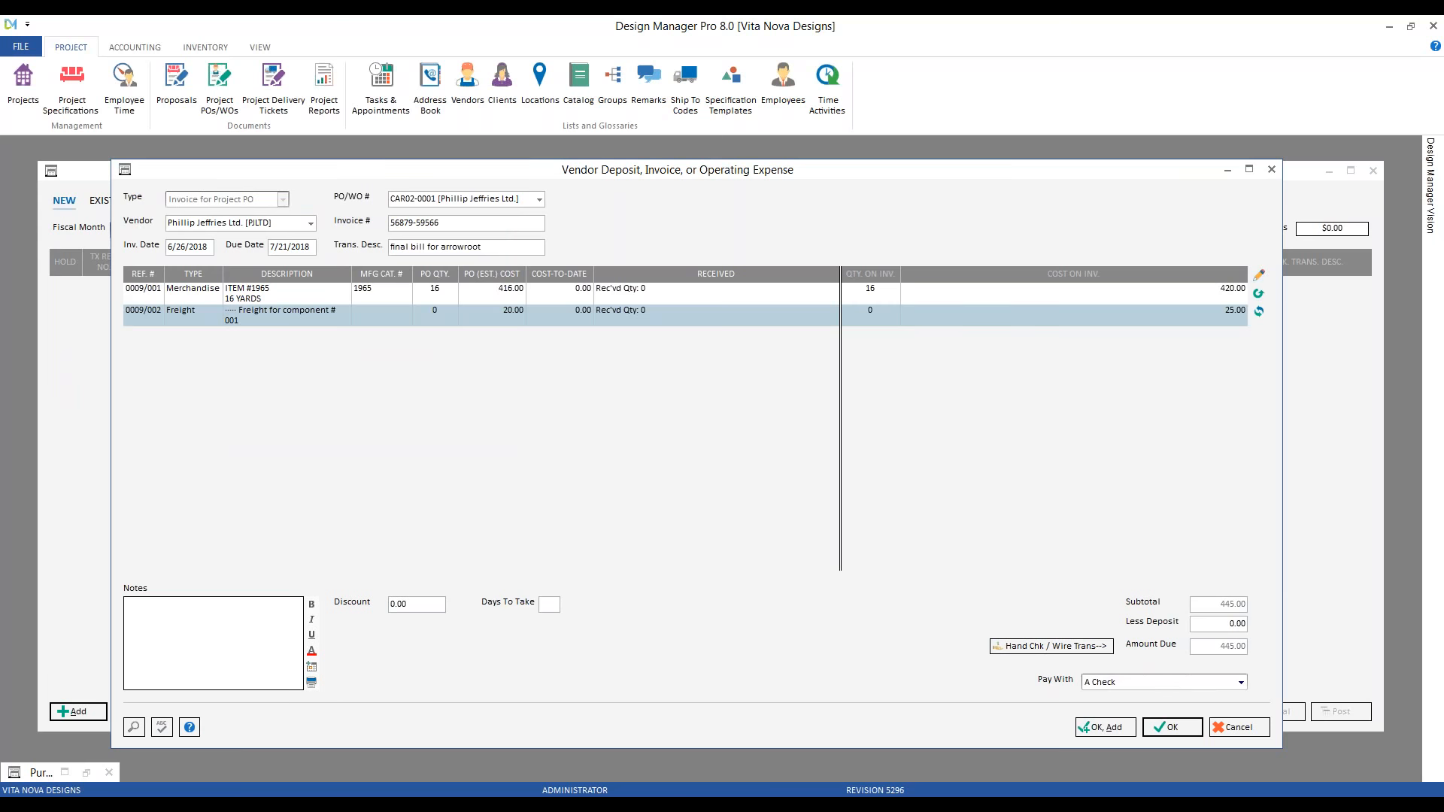
Add a note to the invoice with the date stamp and the text "slight cost increase. designer approved - bgm"
left_click(166, 659)
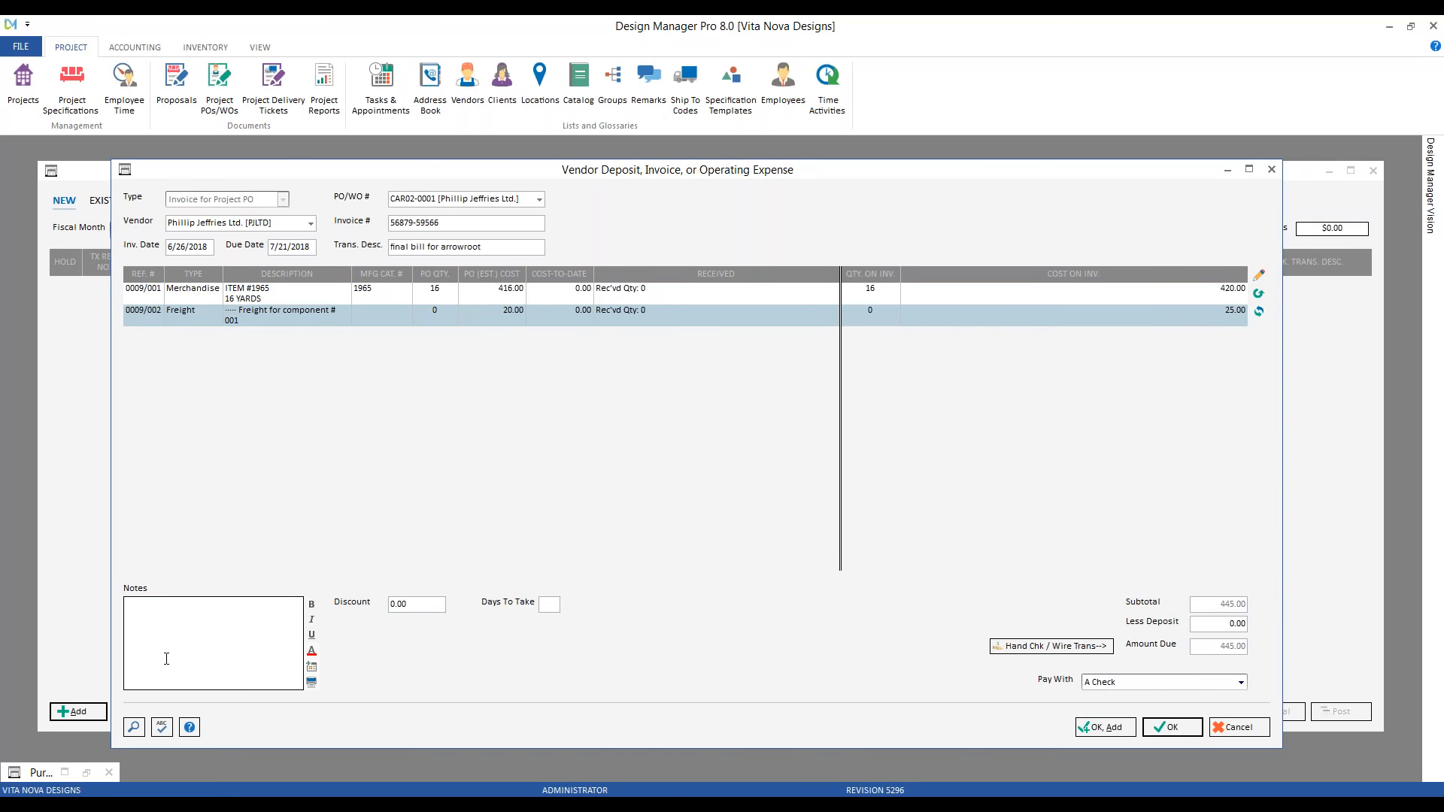
left_click(311, 667)
type("slight cost increase. designer approved - bgm")
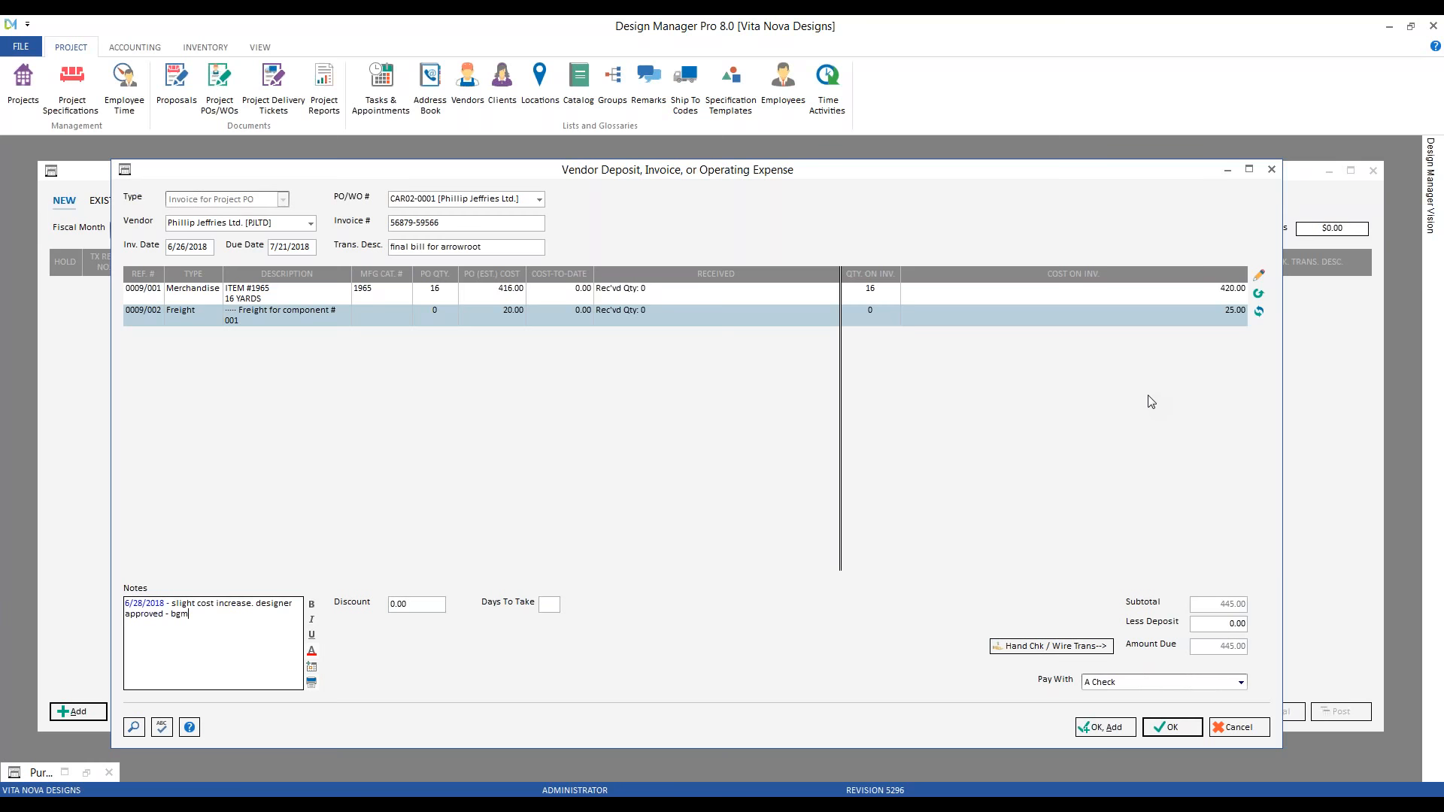
Check the invoice's payment options, inspect the American Express credit card account in the Account Glossary, and cancel without changes
left_click(1158, 689)
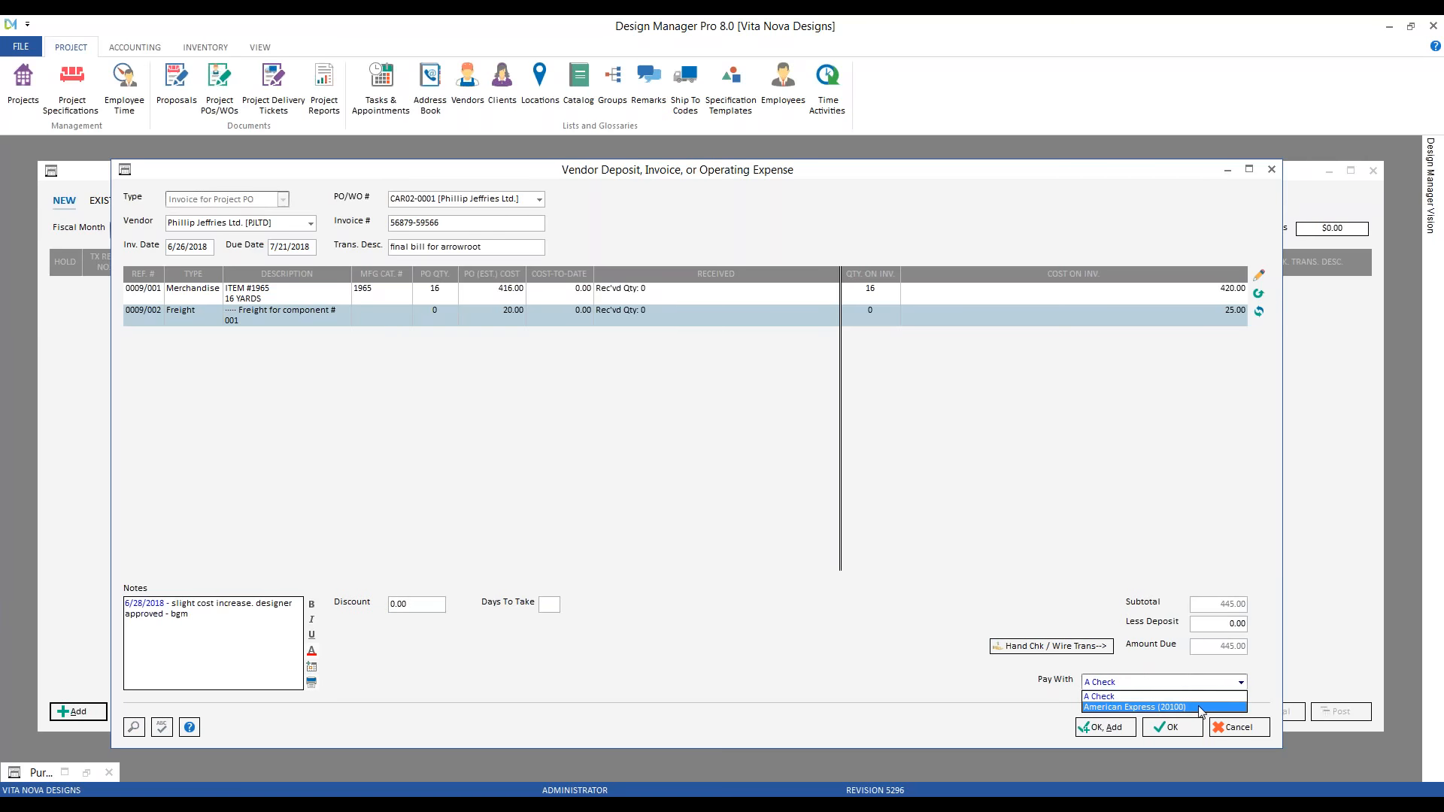
left_click(926, 677)
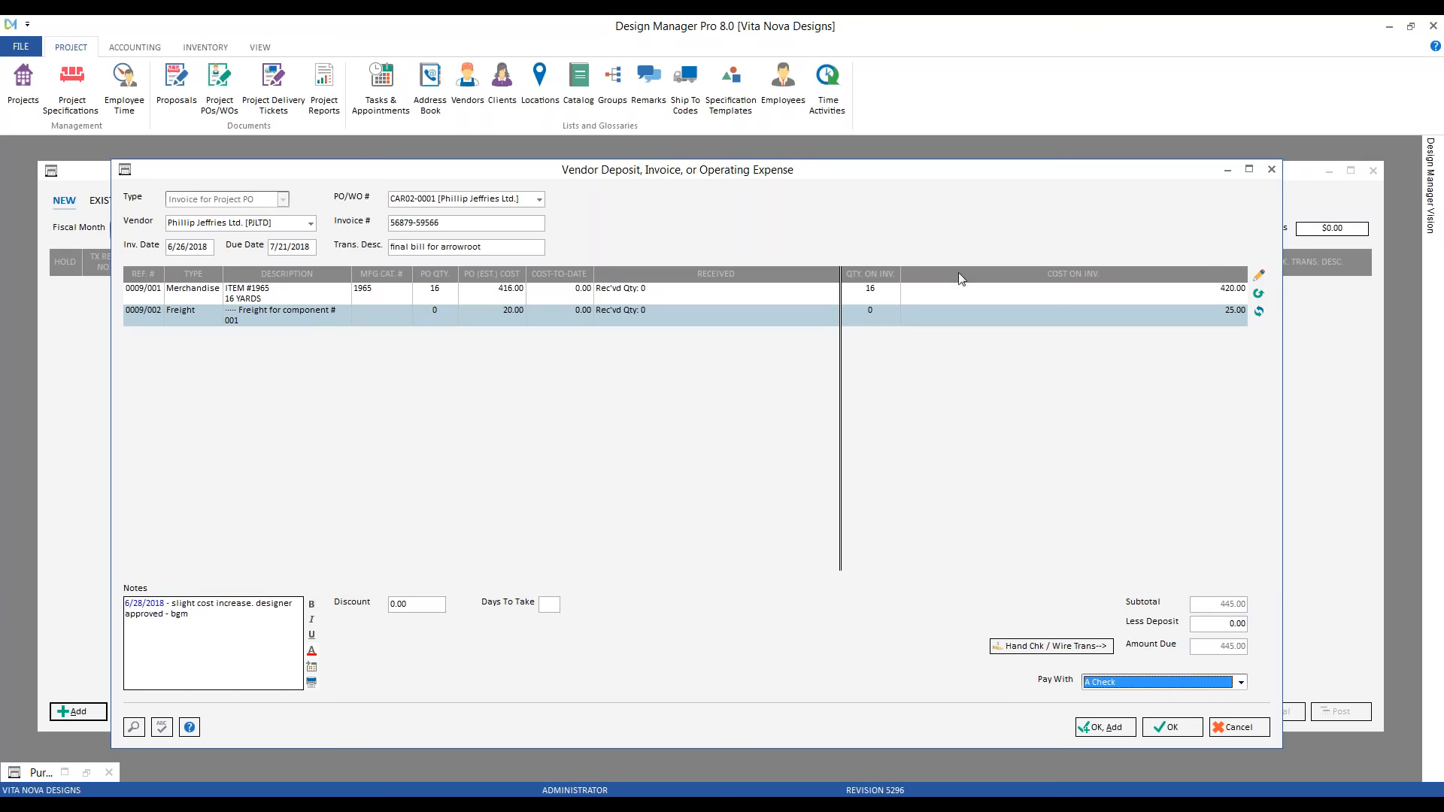
left_click(135, 47)
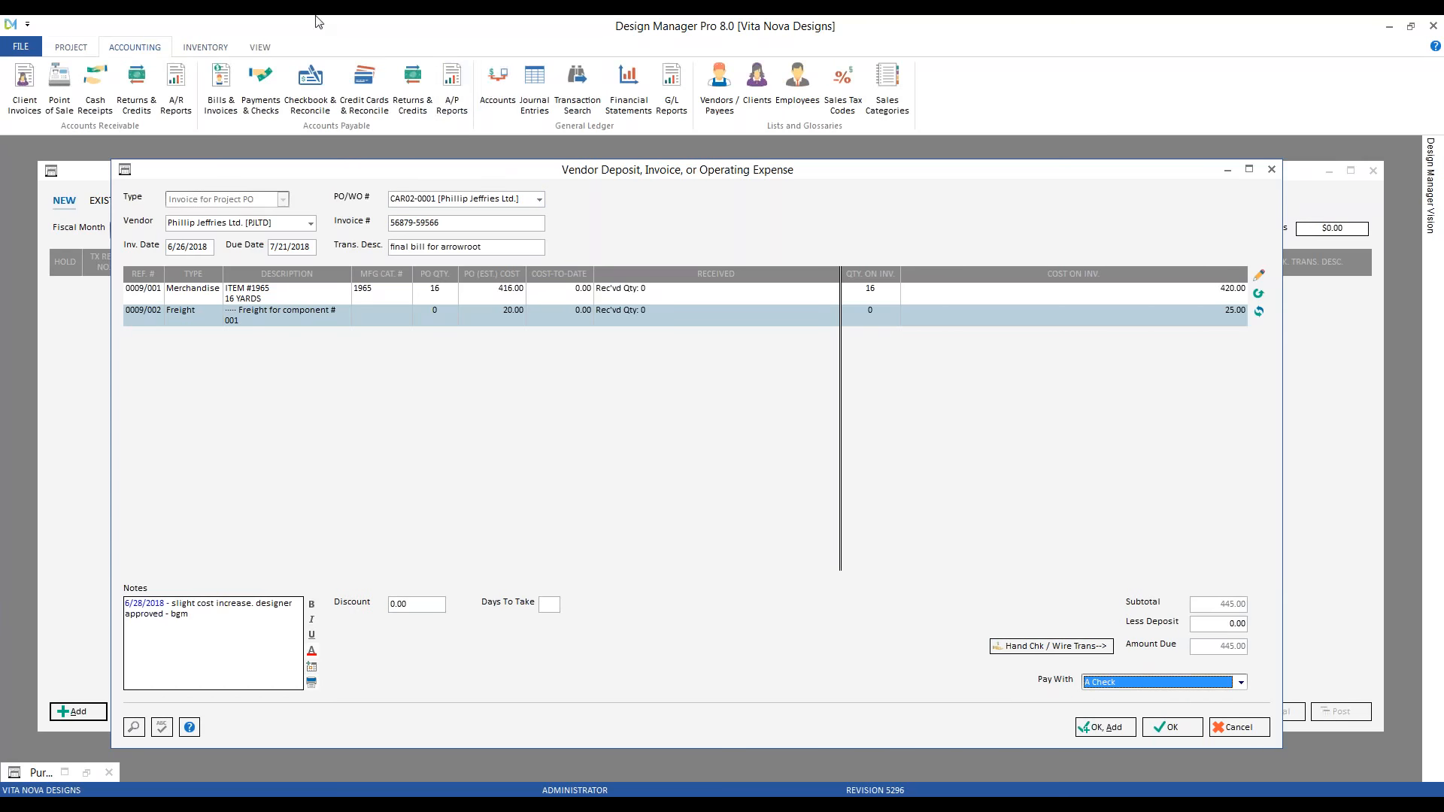
left_click(493, 90)
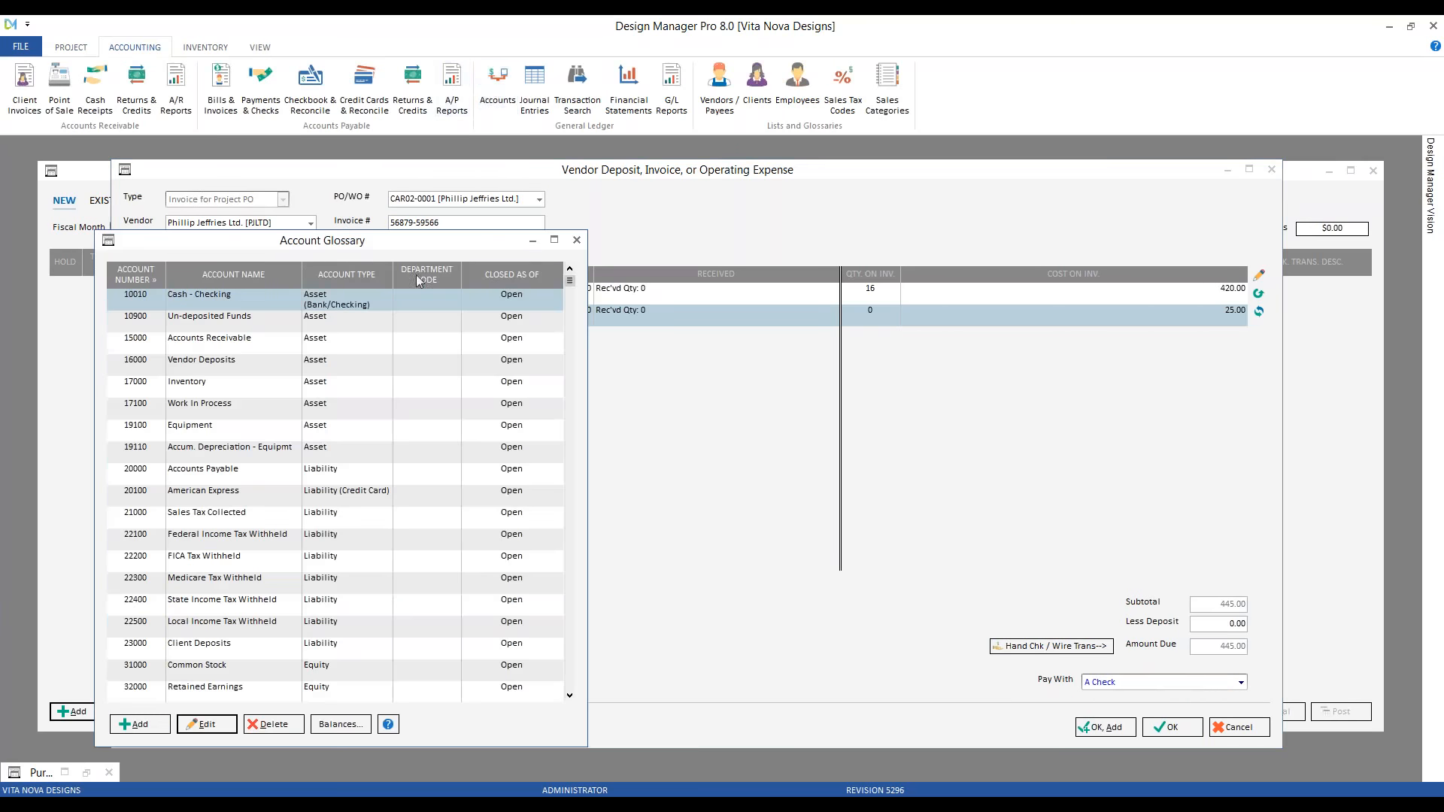
left_click_drag(344, 246, 348, 177)
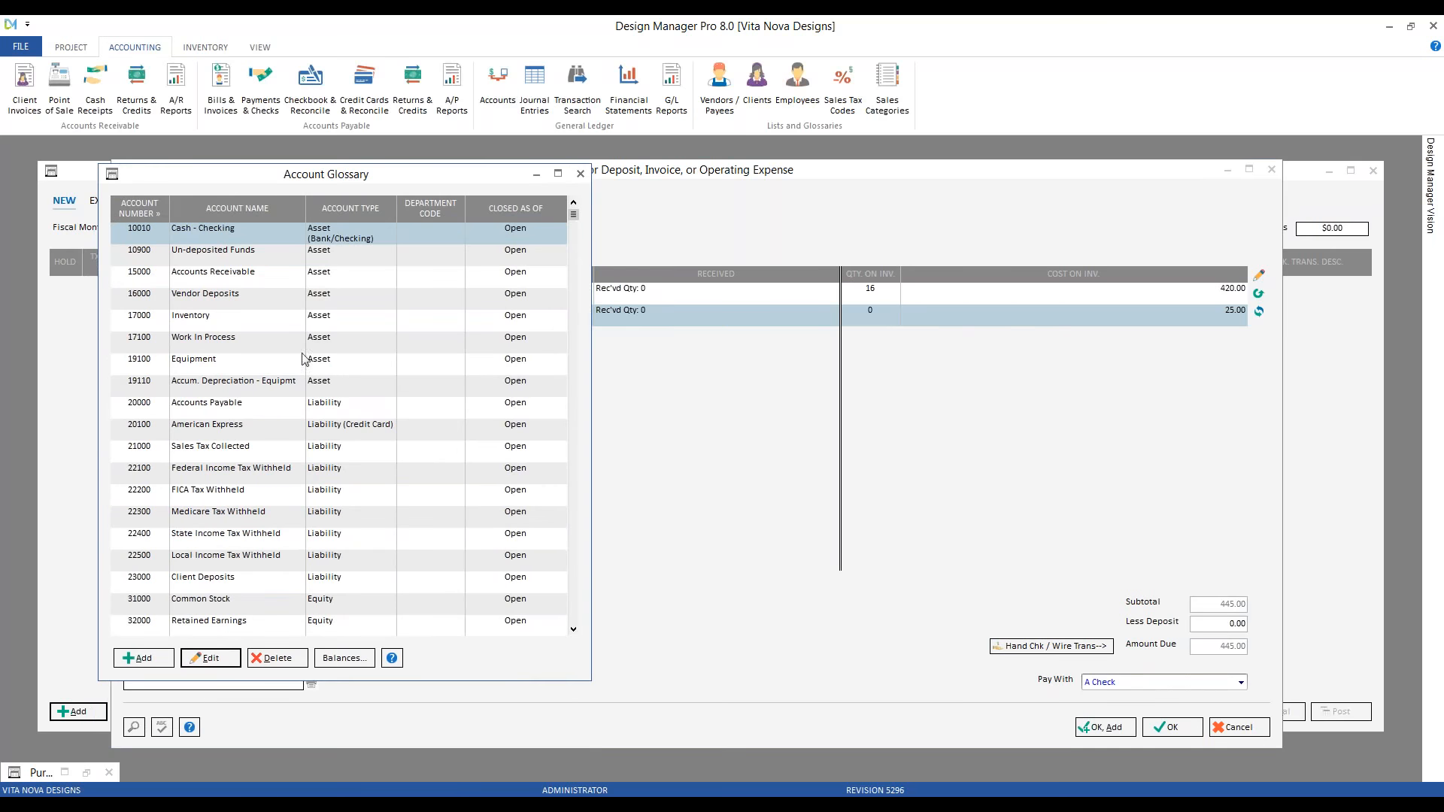
double_click(271, 426)
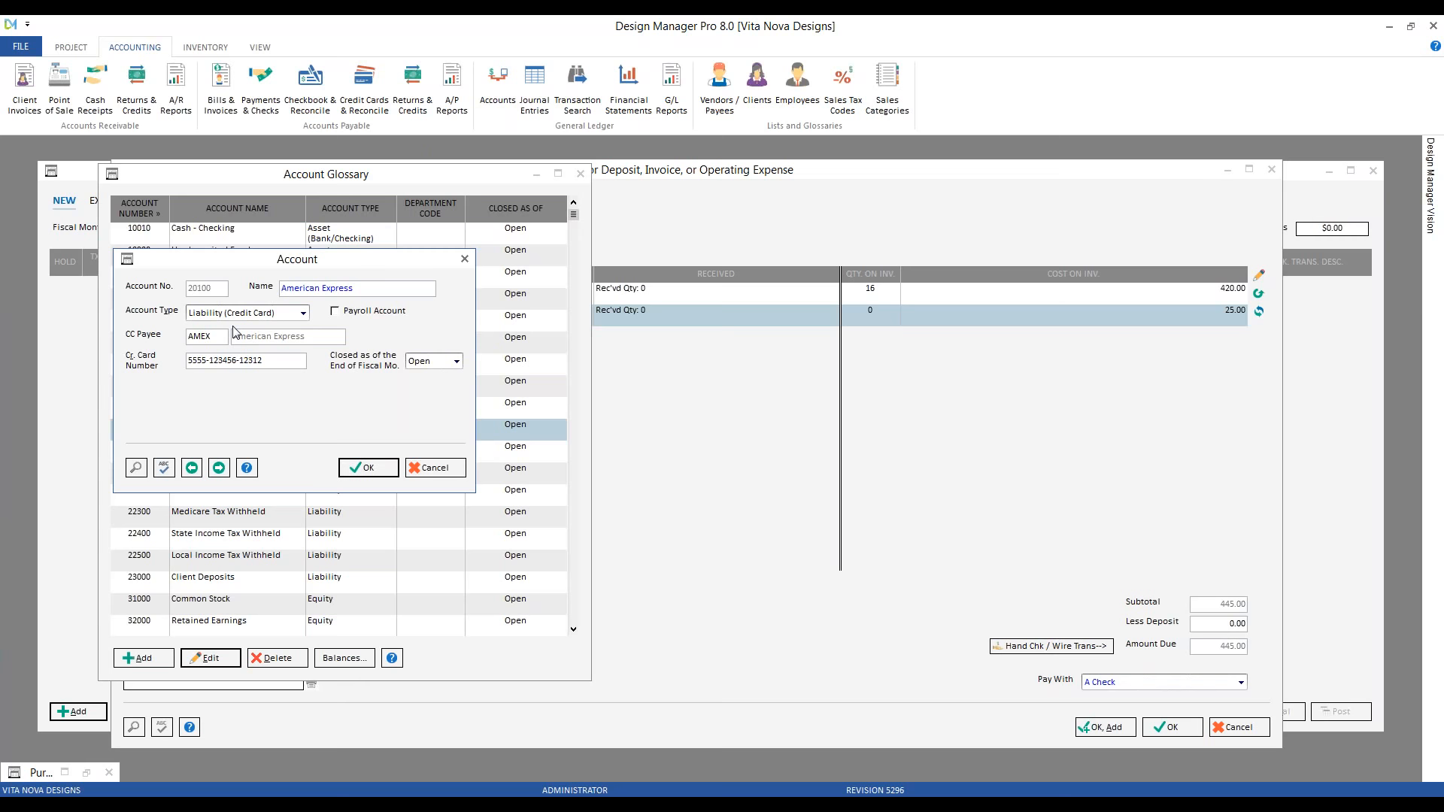
left_click(443, 469)
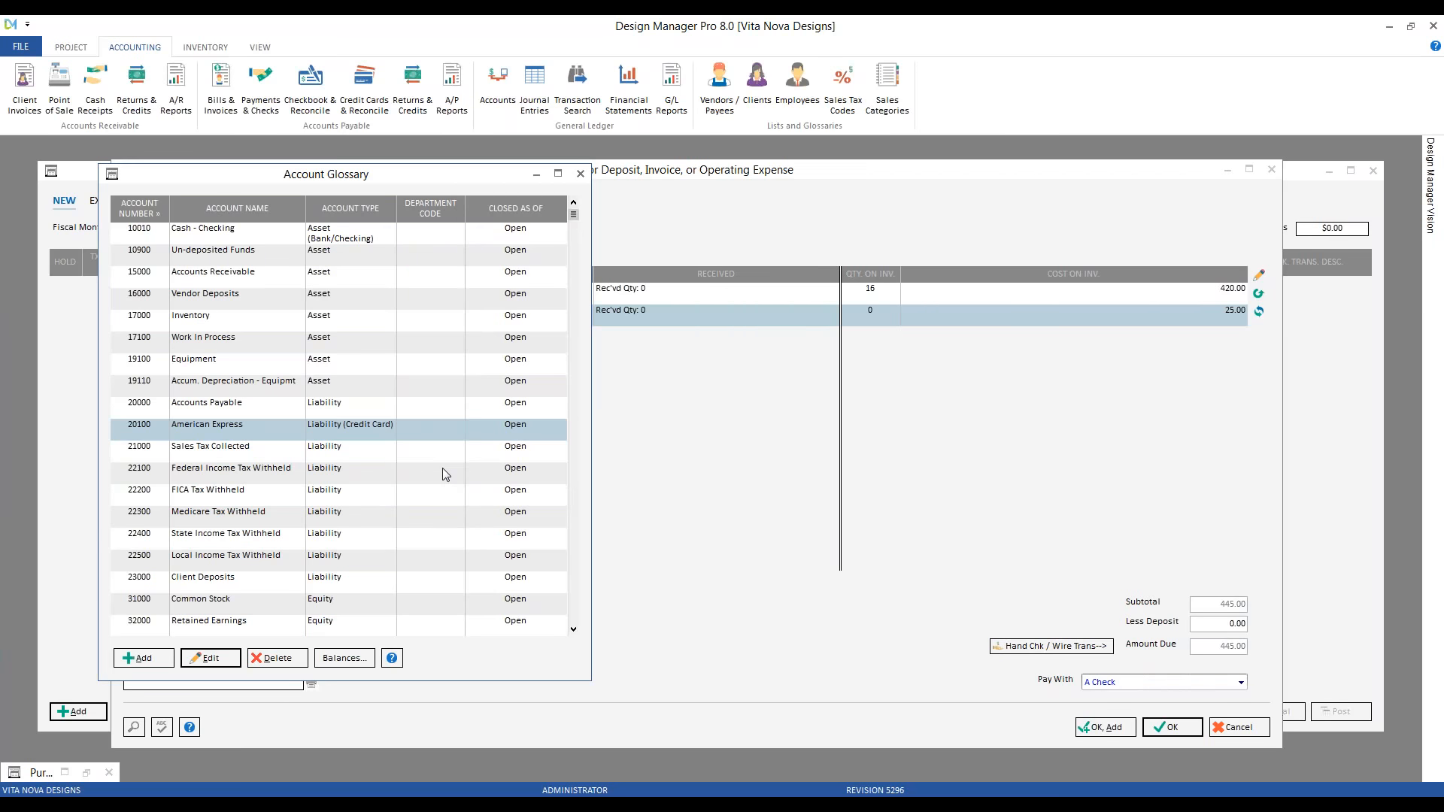
Switch to the browser to view the "Setting Up and Using Credit Cards" video page, close it, and close the Account Glossary
left_click(437, 800)
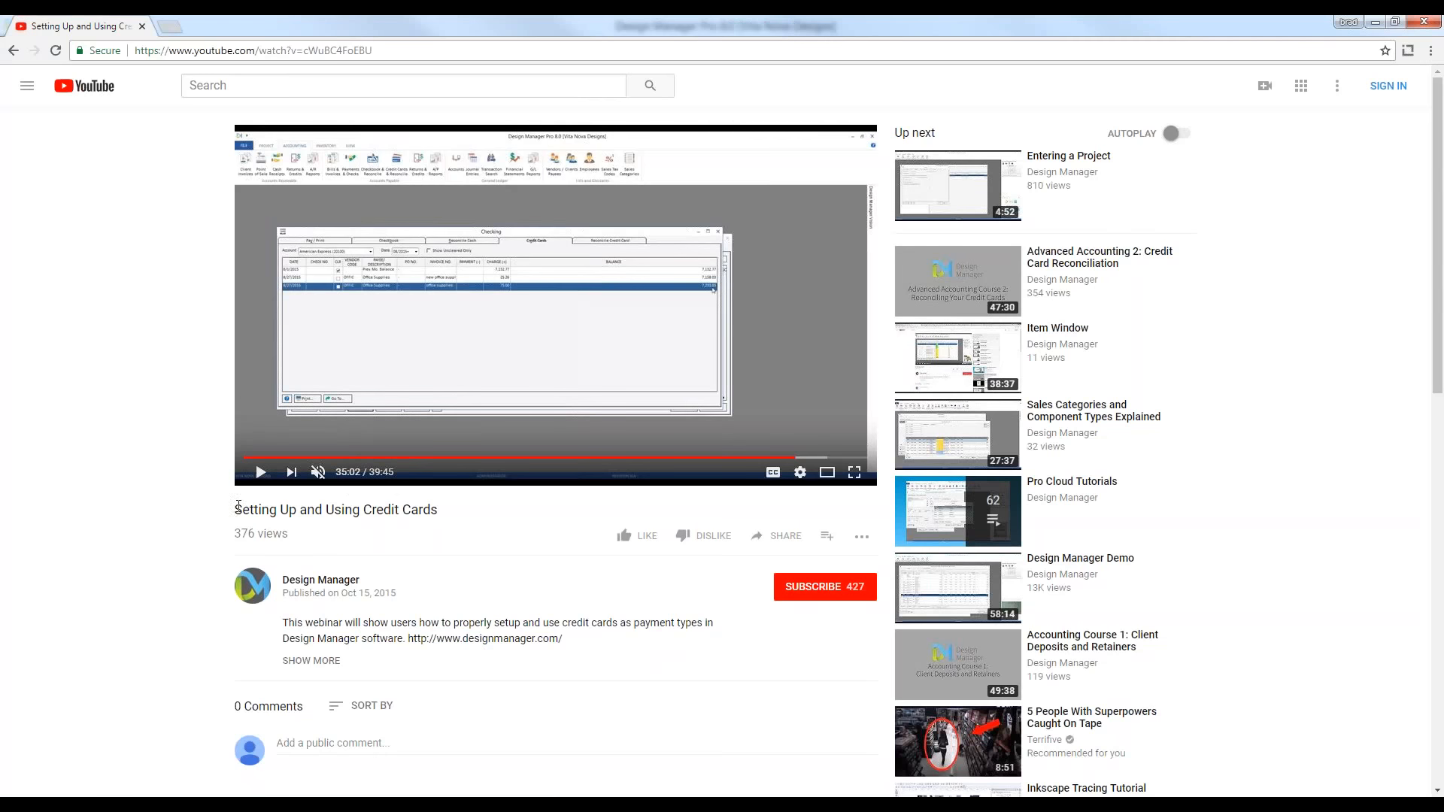
left_click_drag(230, 510, 440, 512)
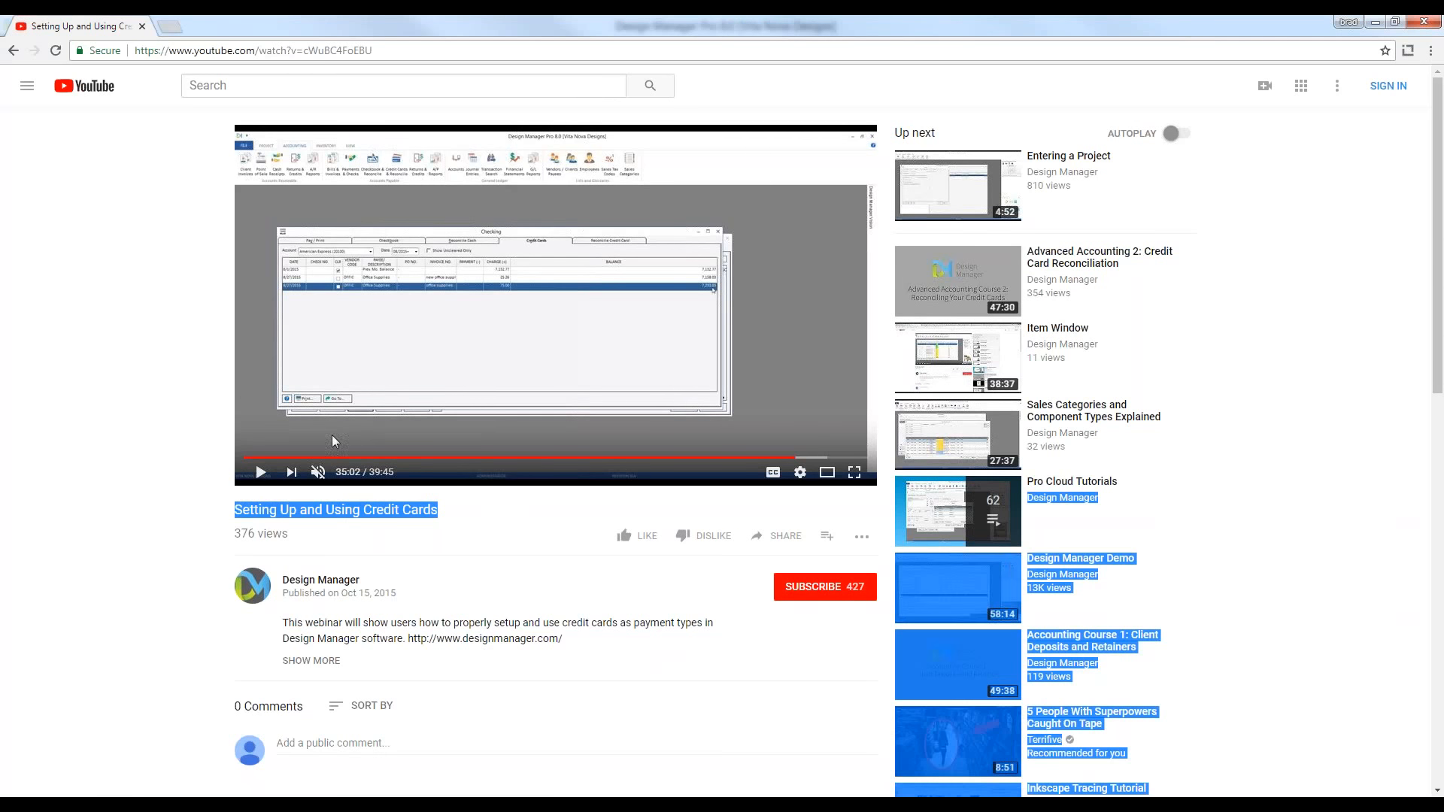
left_click(1427, 22)
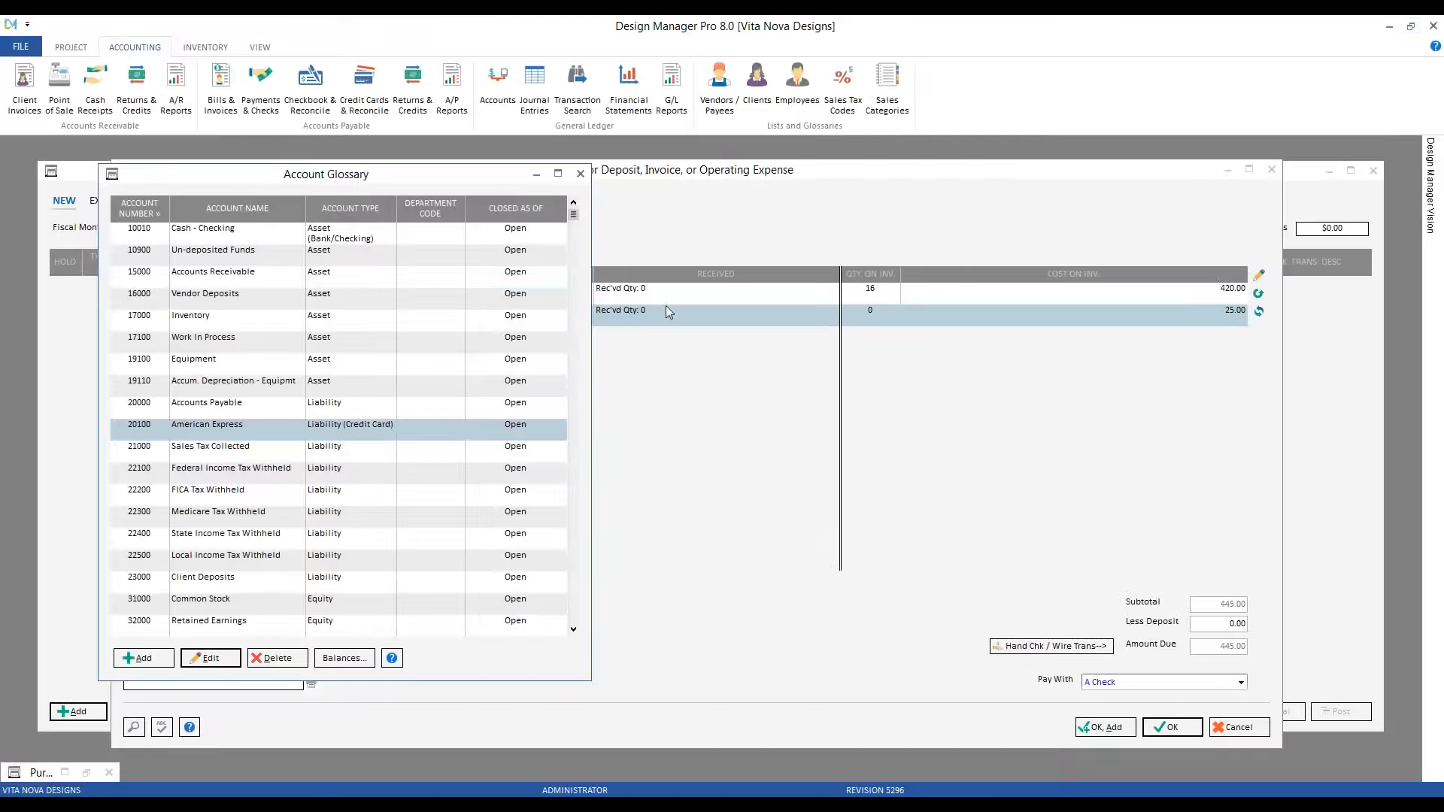
left_click(580, 175)
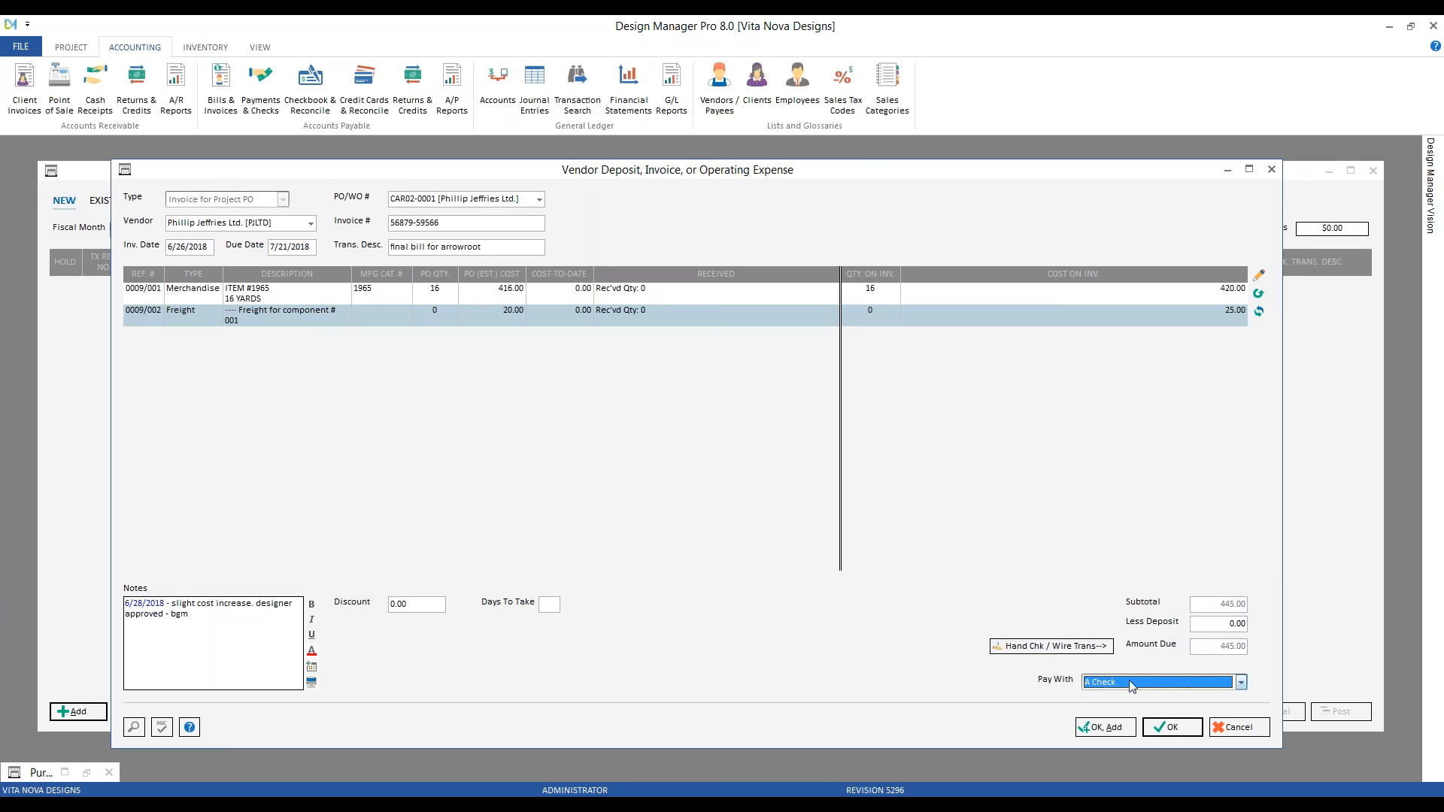
Inspect the hand check and wire transfer options, cancel them, and save the invoice with payment by check
left_click(1070, 649)
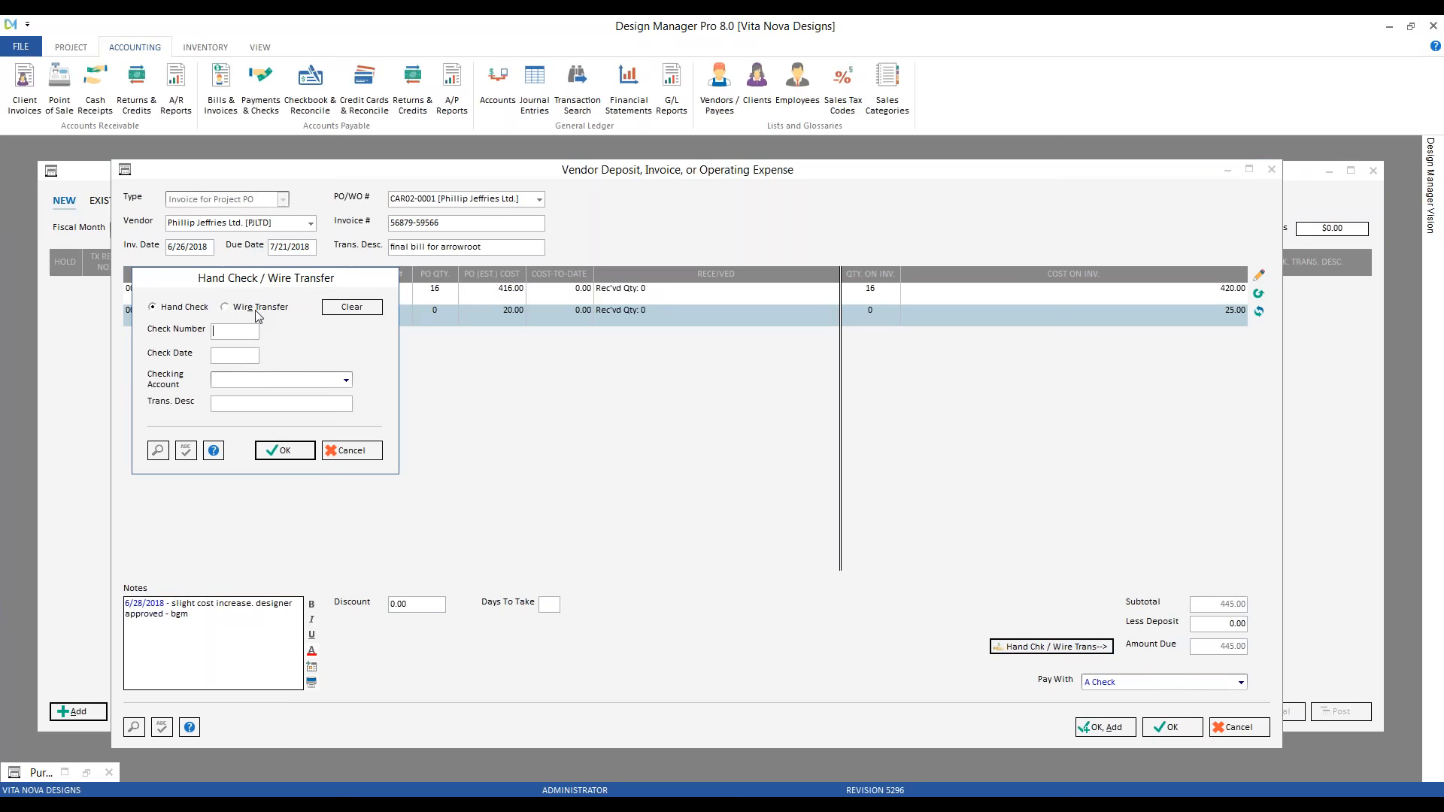
left_click(188, 308)
left_click(350, 450)
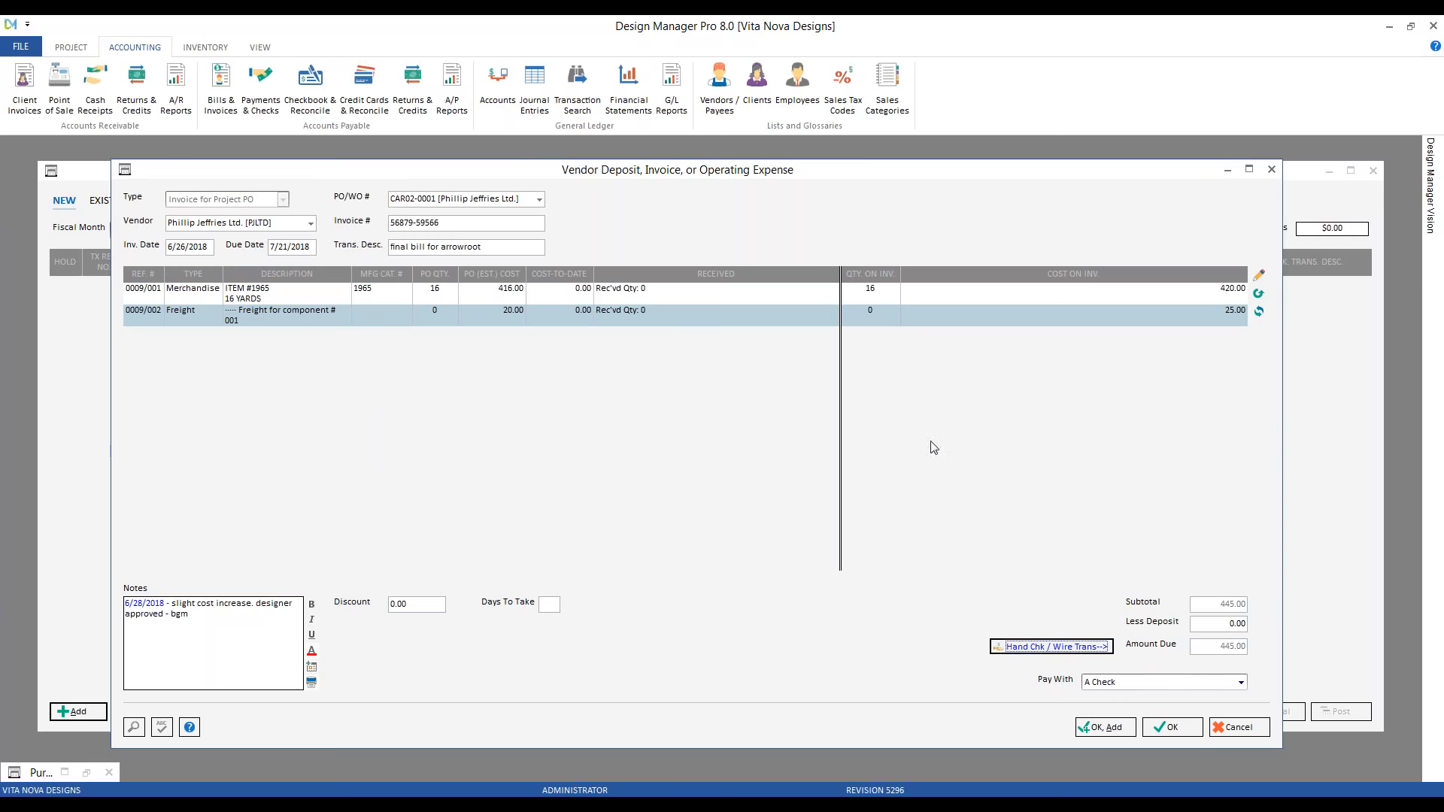
left_click(1185, 728)
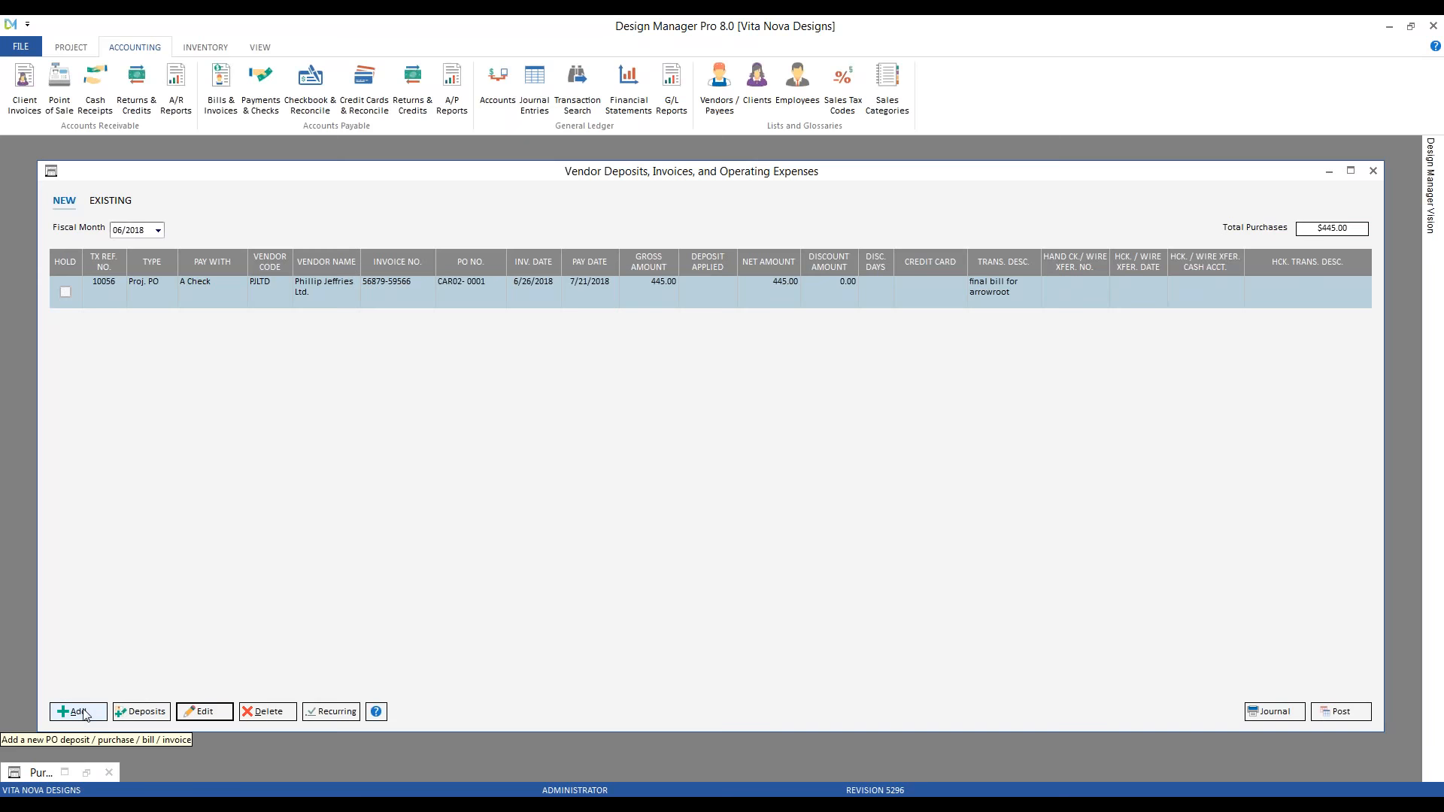
Reopen the saved invoice for editing and cancel, then start deleting the entry and decline the deletion
left_click(219, 714)
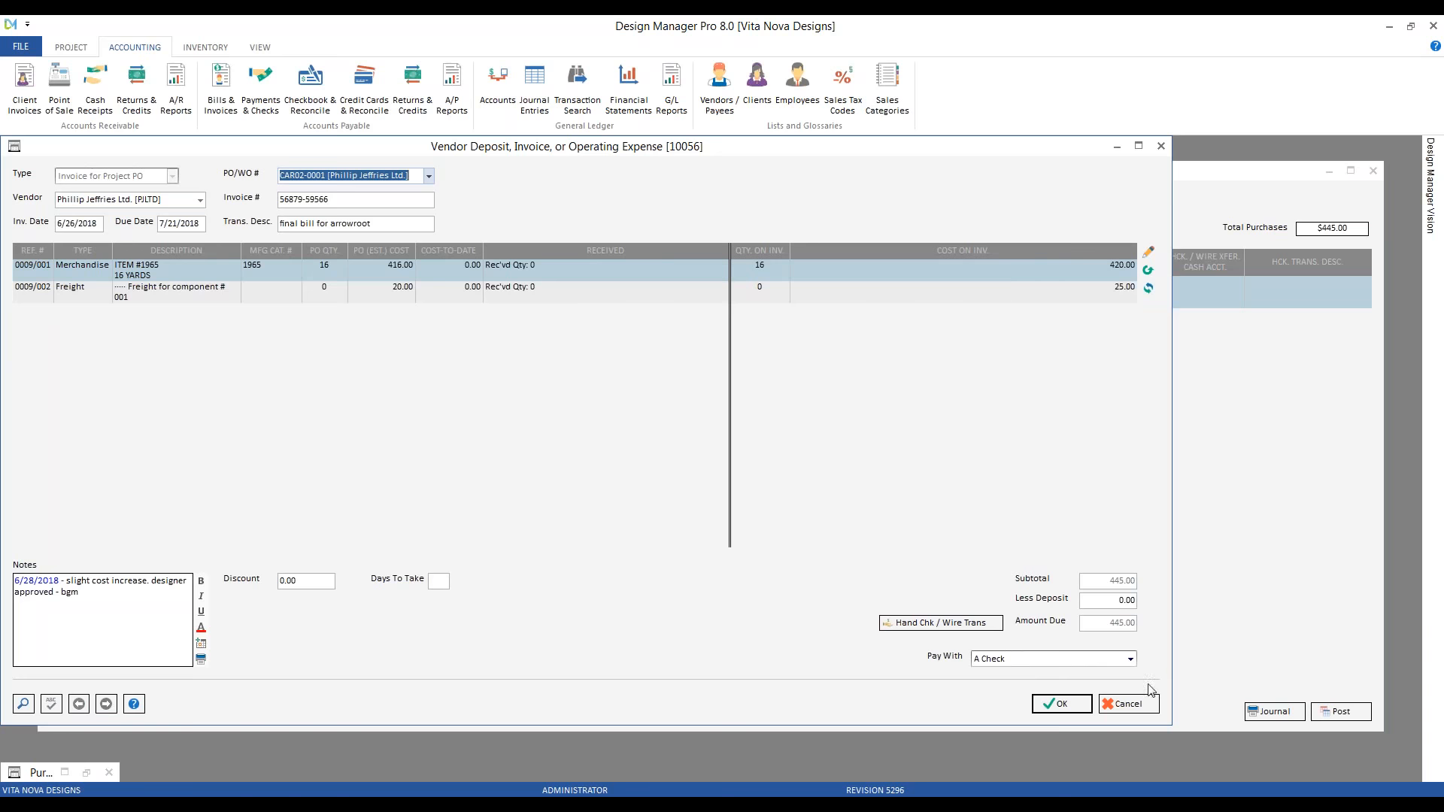
left_click(1144, 703)
left_click(268, 710)
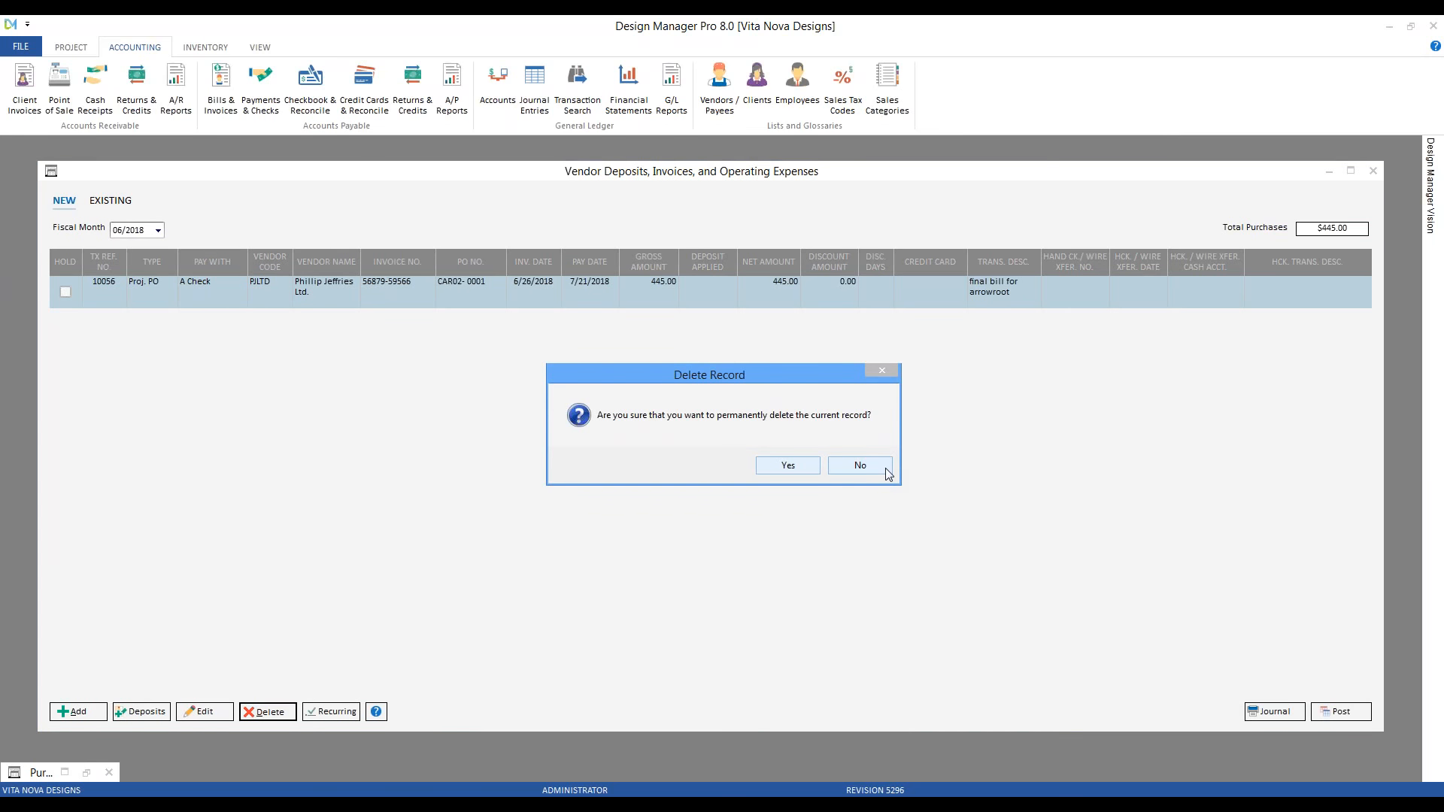
left_click(884, 467)
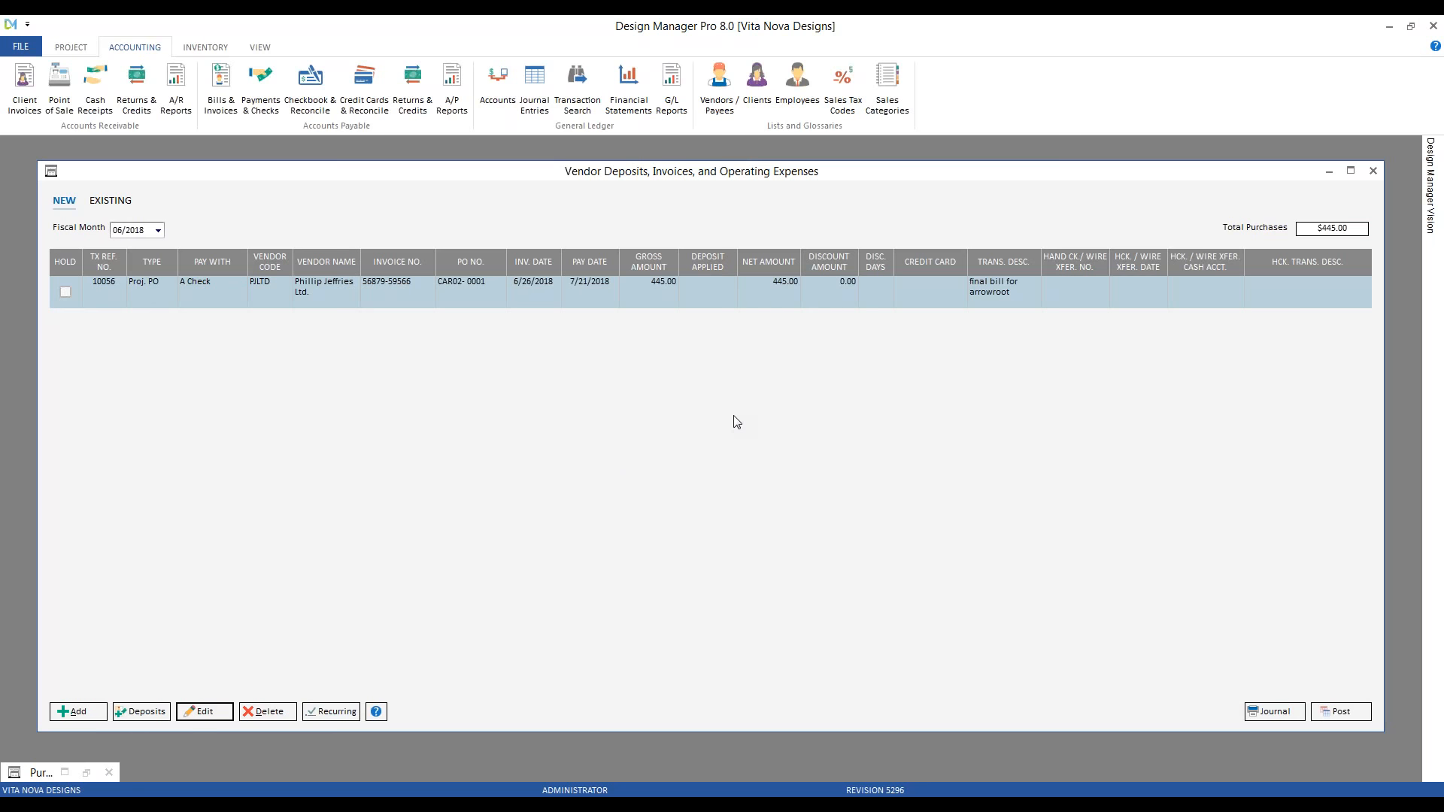
Generate a print preview of the Purchases Posting List report with item detail and notes shown
left_click(1273, 715)
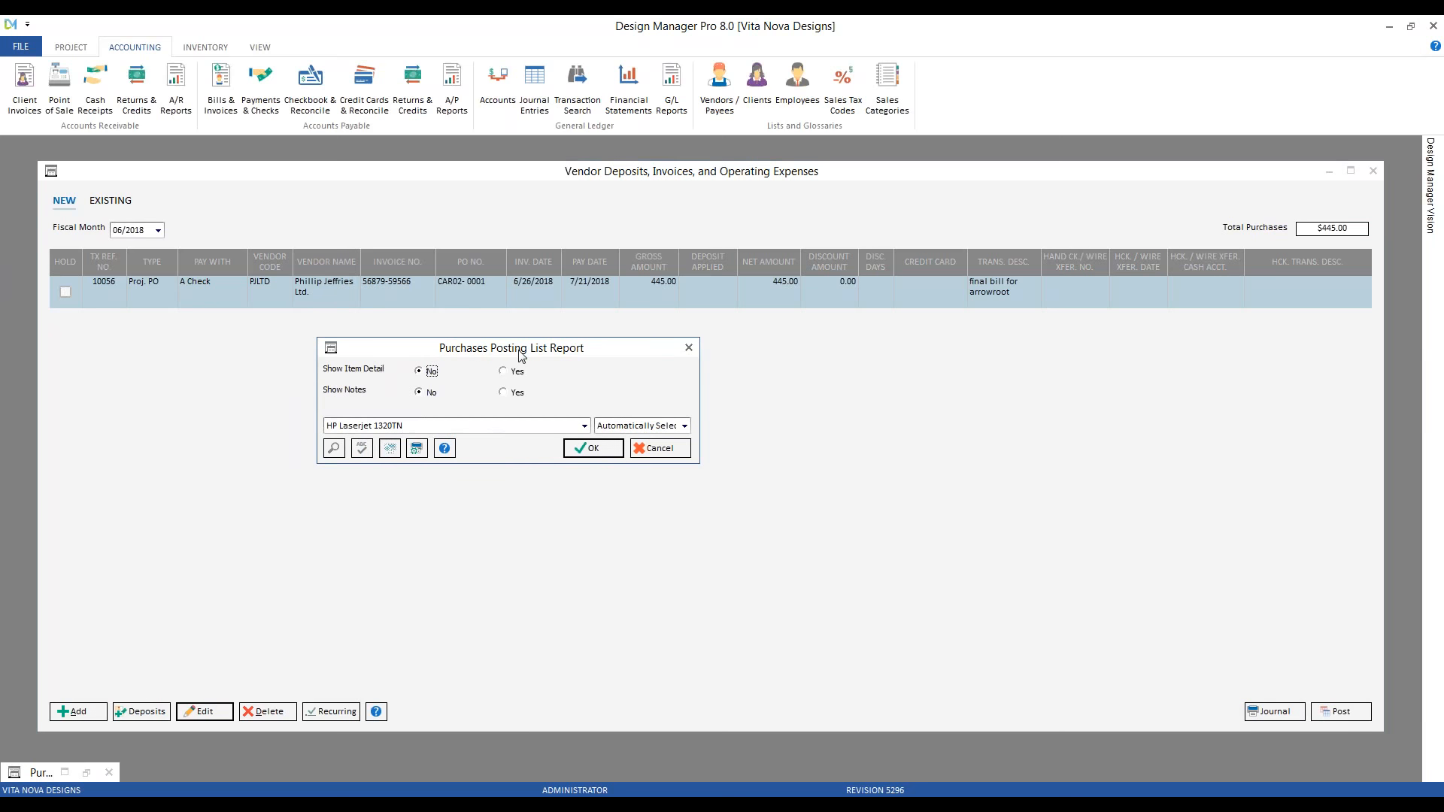
left_click(391, 453)
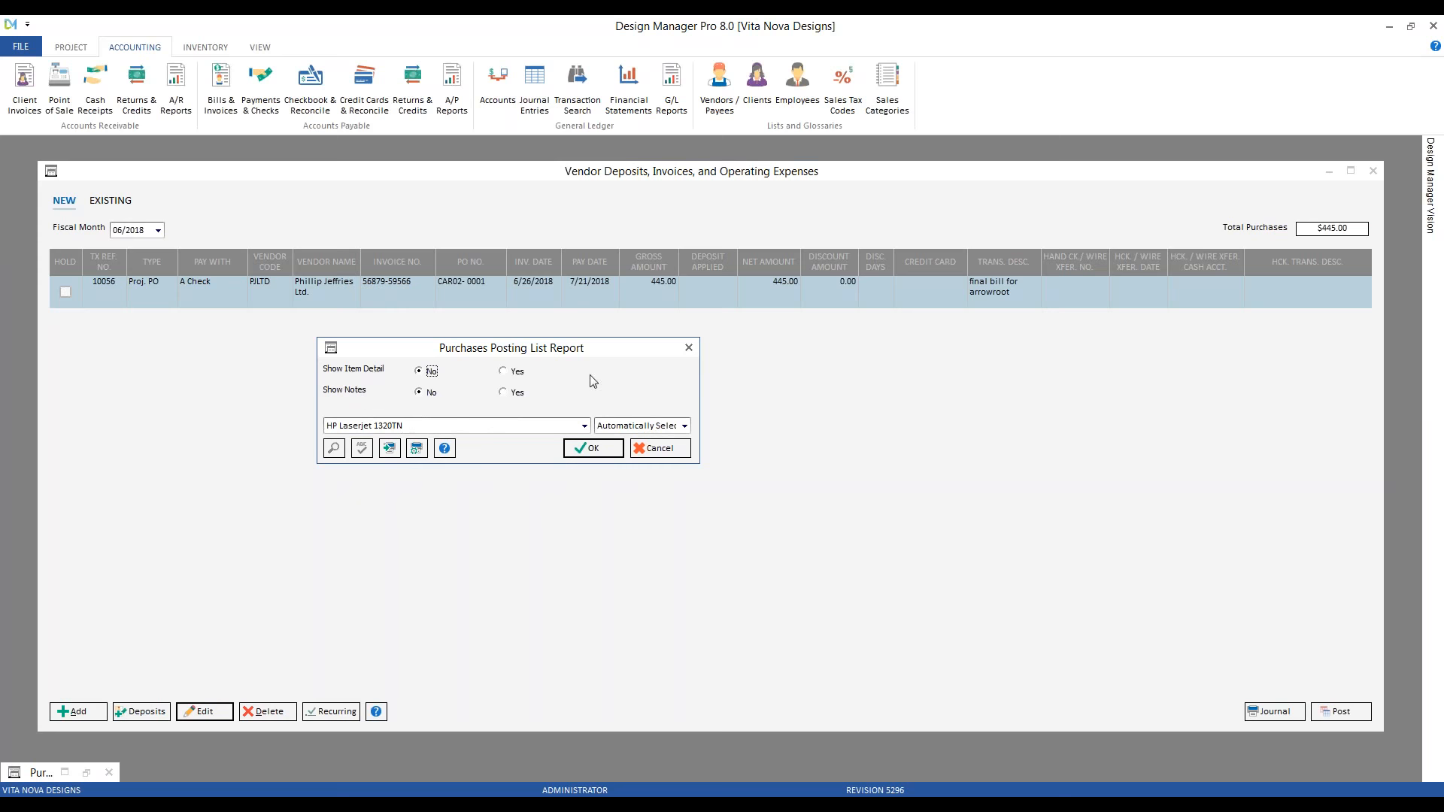
left_click(516, 371)
left_click(517, 393)
left_click(610, 452)
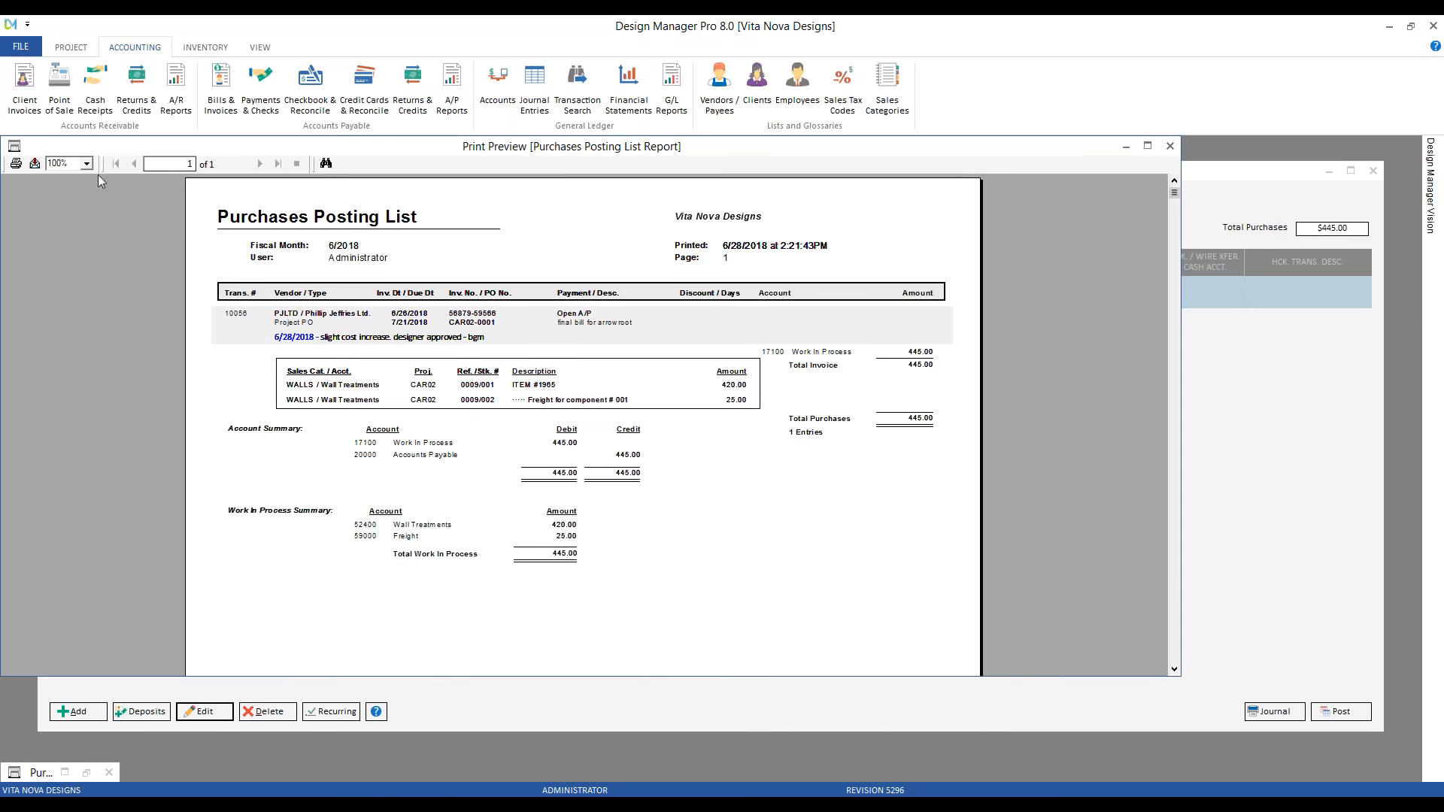
Enlarge the report preview to 150%, review the invoice note, account summary and Work In Process summary, and close the preview
left_click(88, 164)
left_click(83, 234)
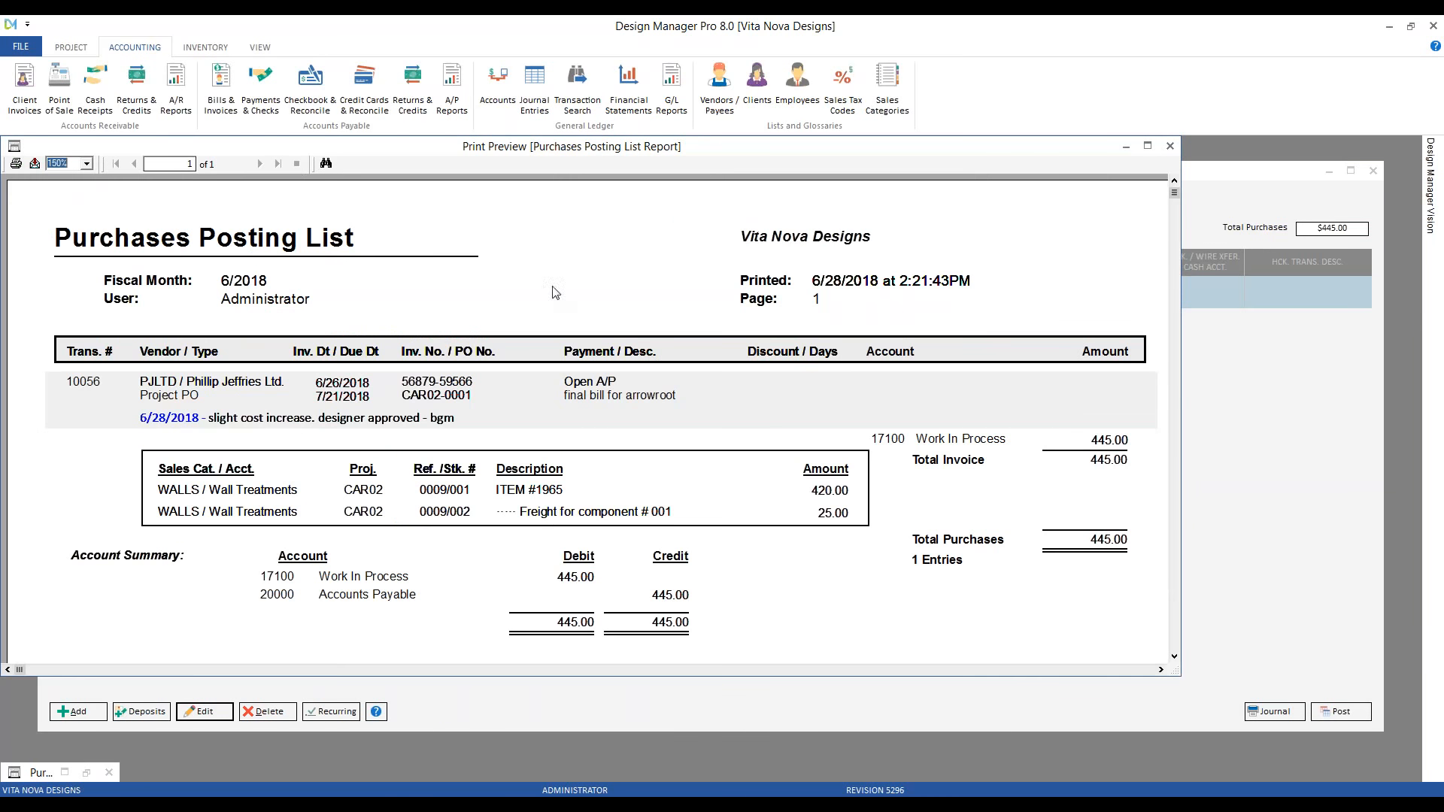
left_click_drag(1180, 677, 1370, 770)
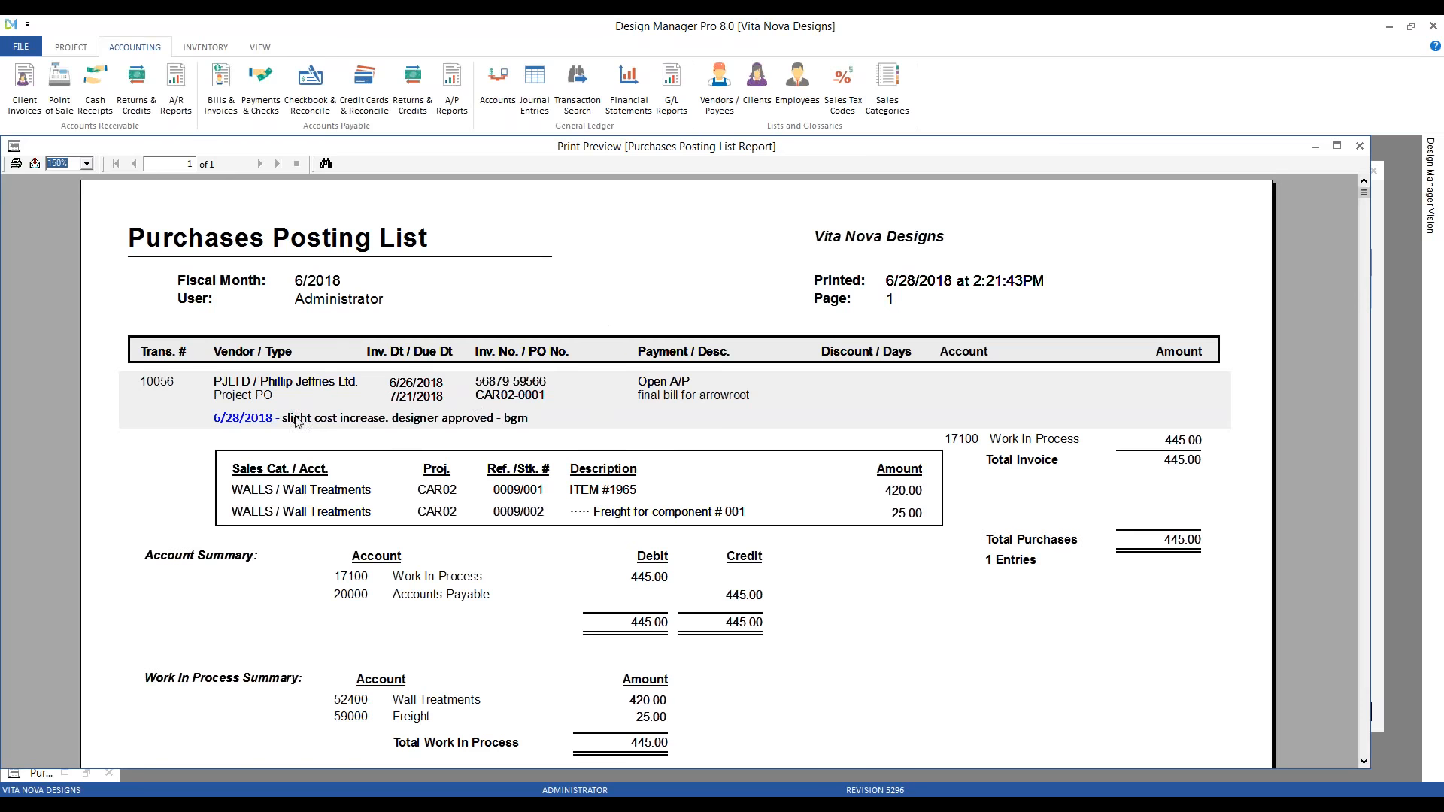
left_click(326, 420)
scroll(966, 613, "down", 5)
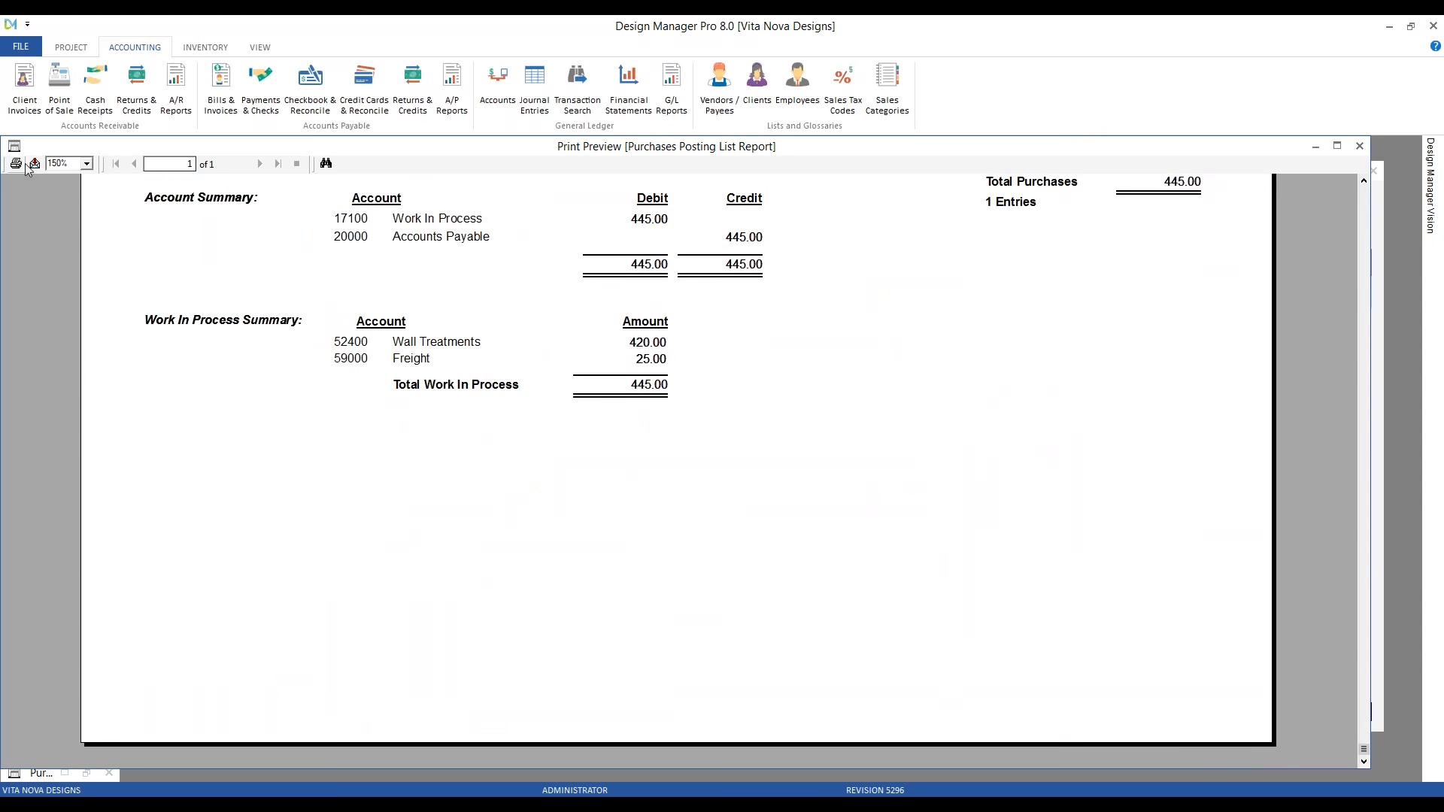
left_click(1360, 146)
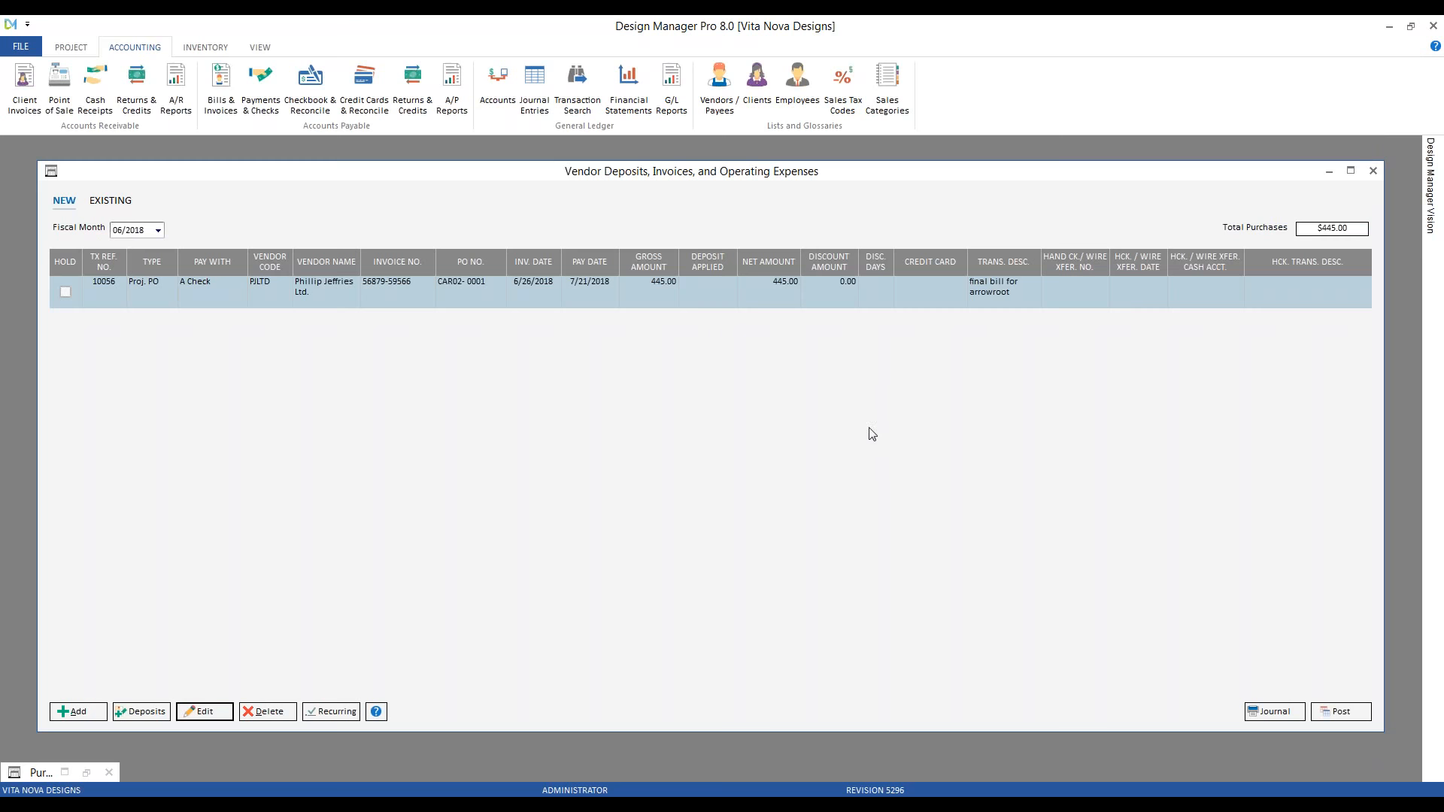
Post the list of purchases into fiscal month 06/2018 and review the posted invoice among the existing transactions
left_click(1336, 715)
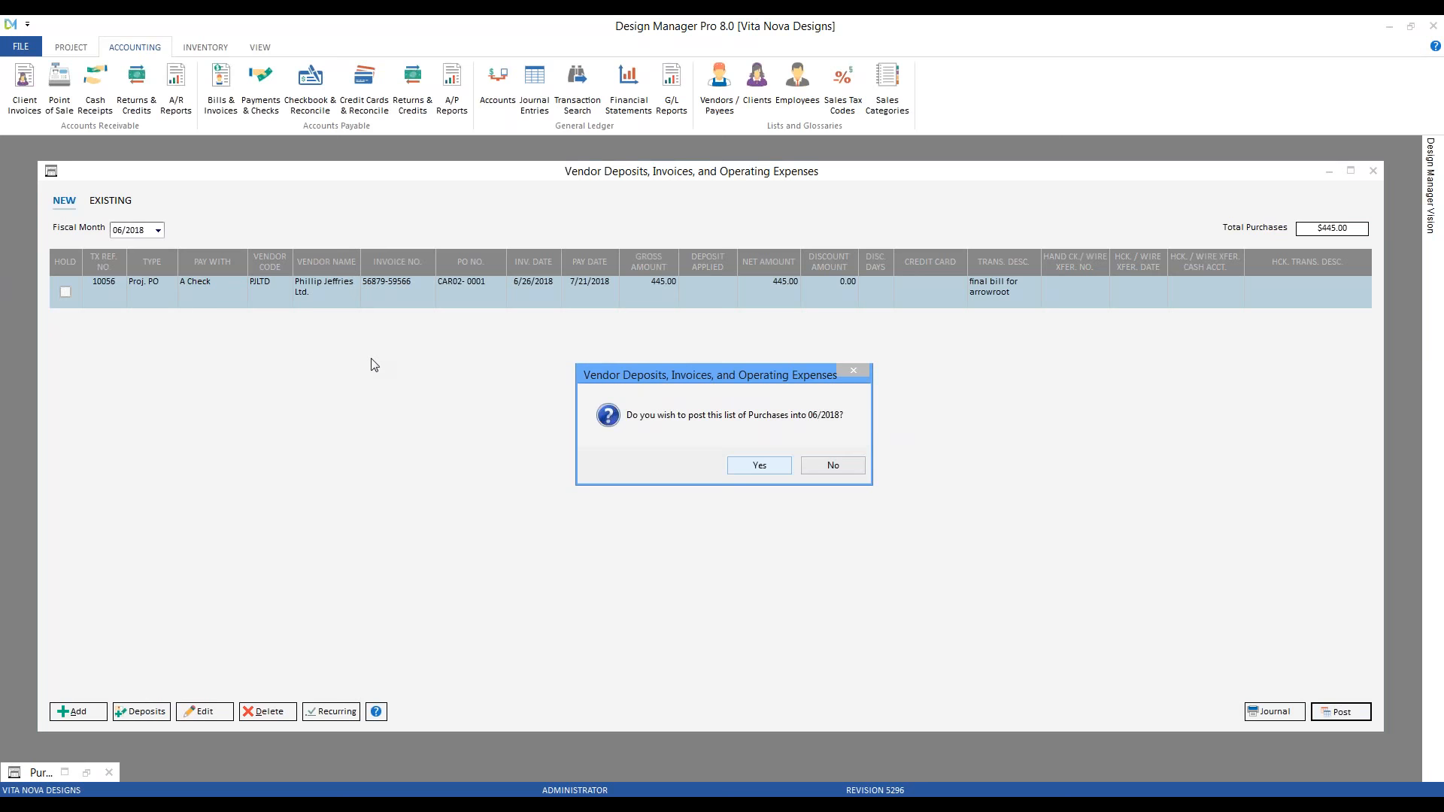
left_click(766, 466)
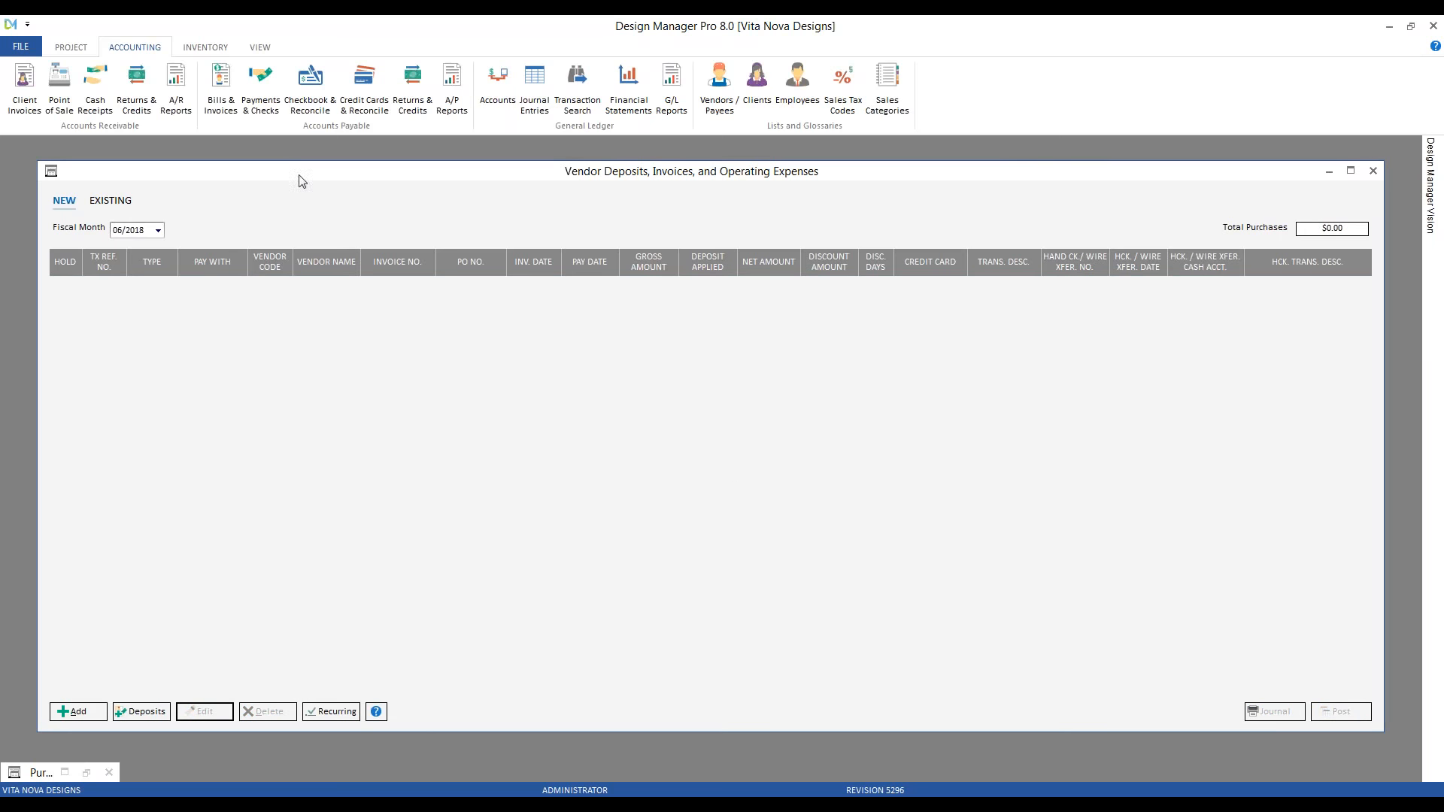
left_click(119, 203)
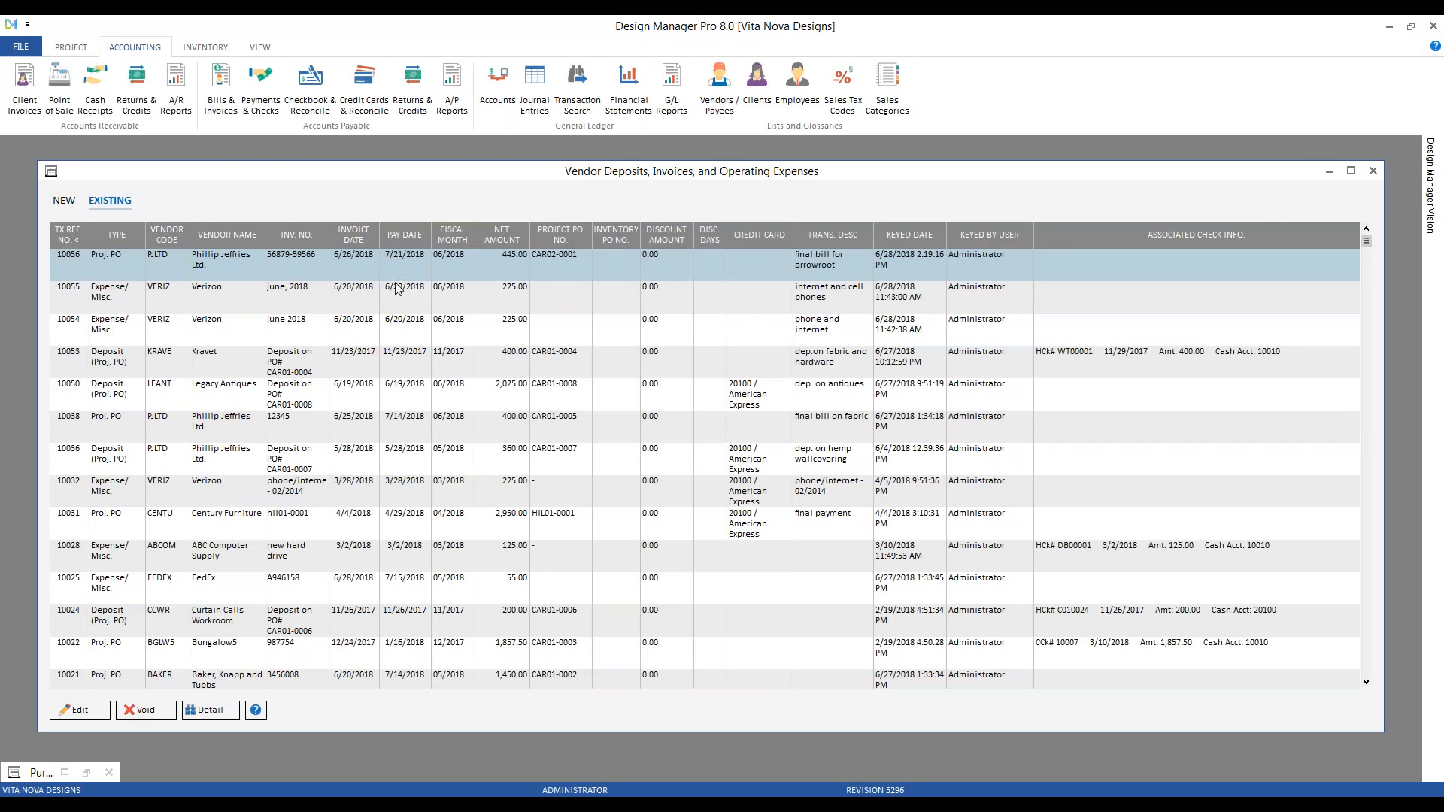
left_click(487, 278)
left_click(149, 530)
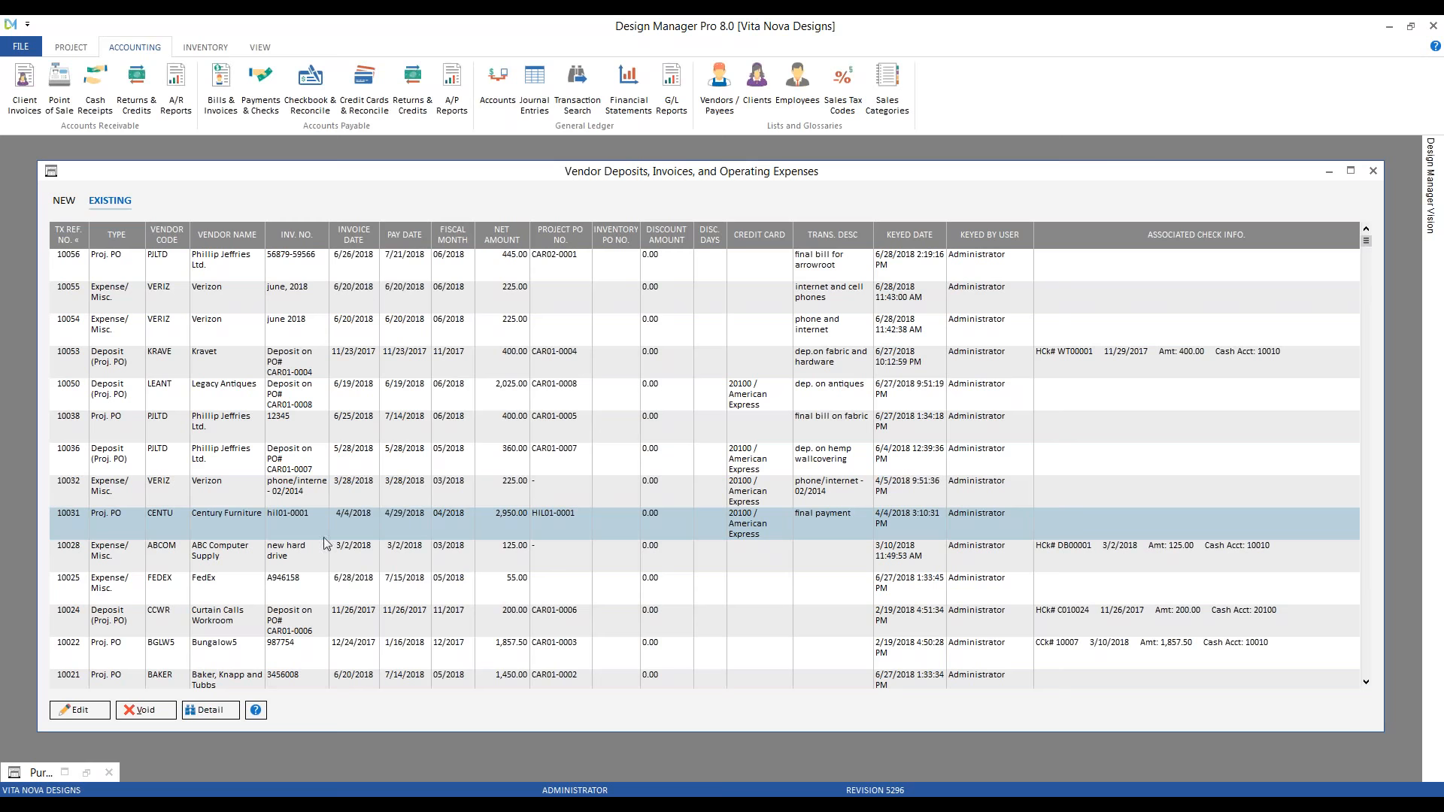
Edit the posted Century Furniture final-payment invoice, setting the Denpasar Collection Sofa's merchandise cost to 775, and save it
left_click(81, 710)
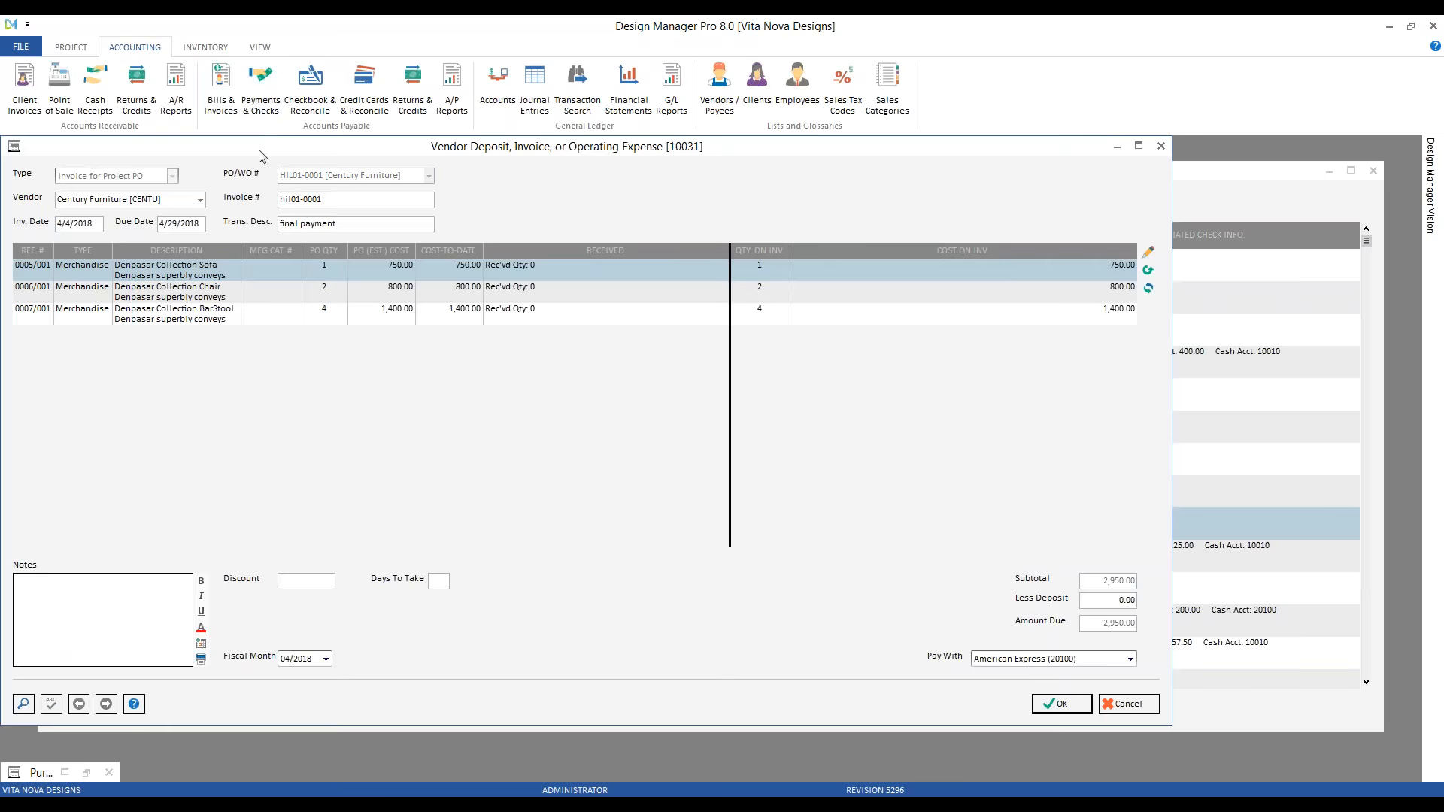
left_click_drag(259, 150, 356, 185)
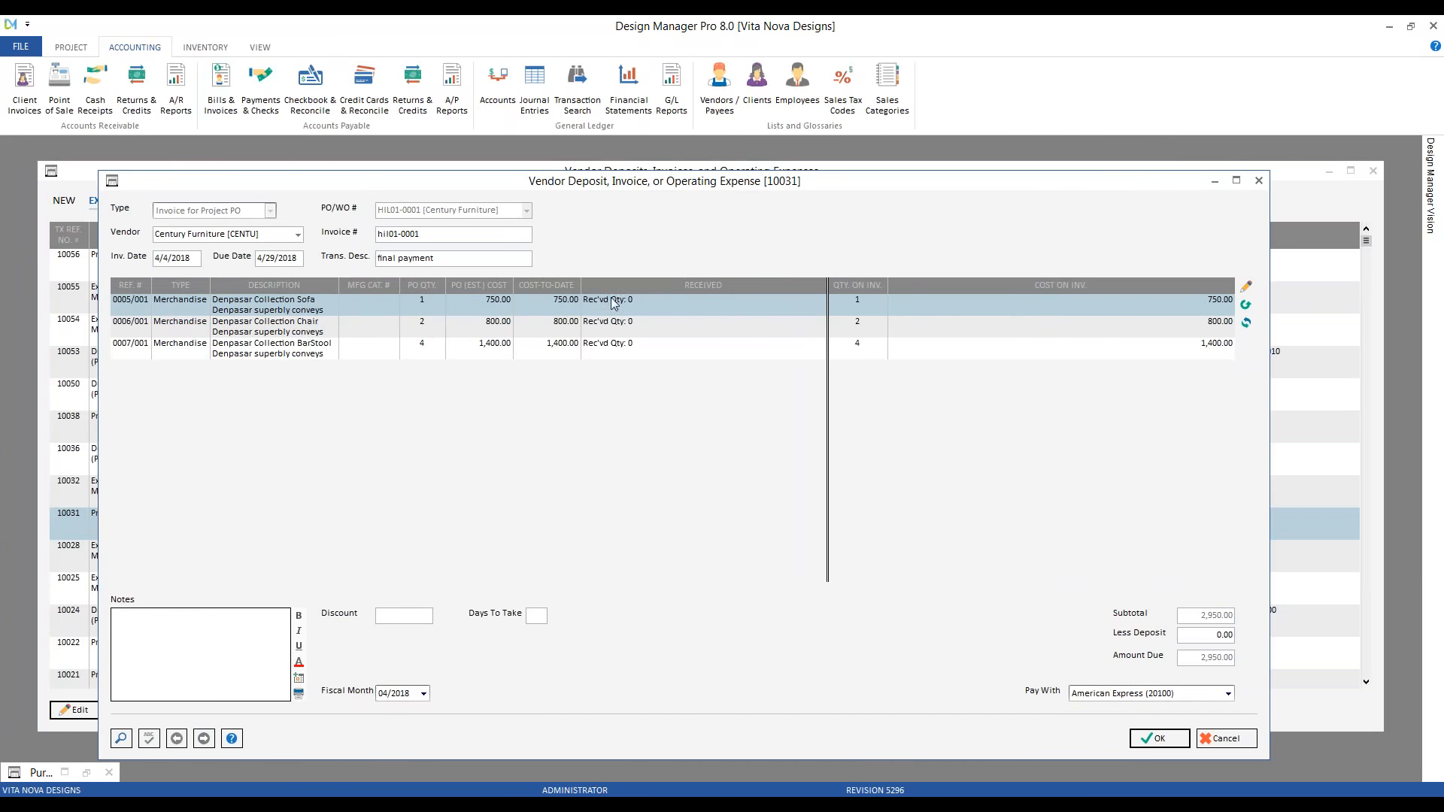
left_click(1246, 287)
double_click(87, 191)
type("775")
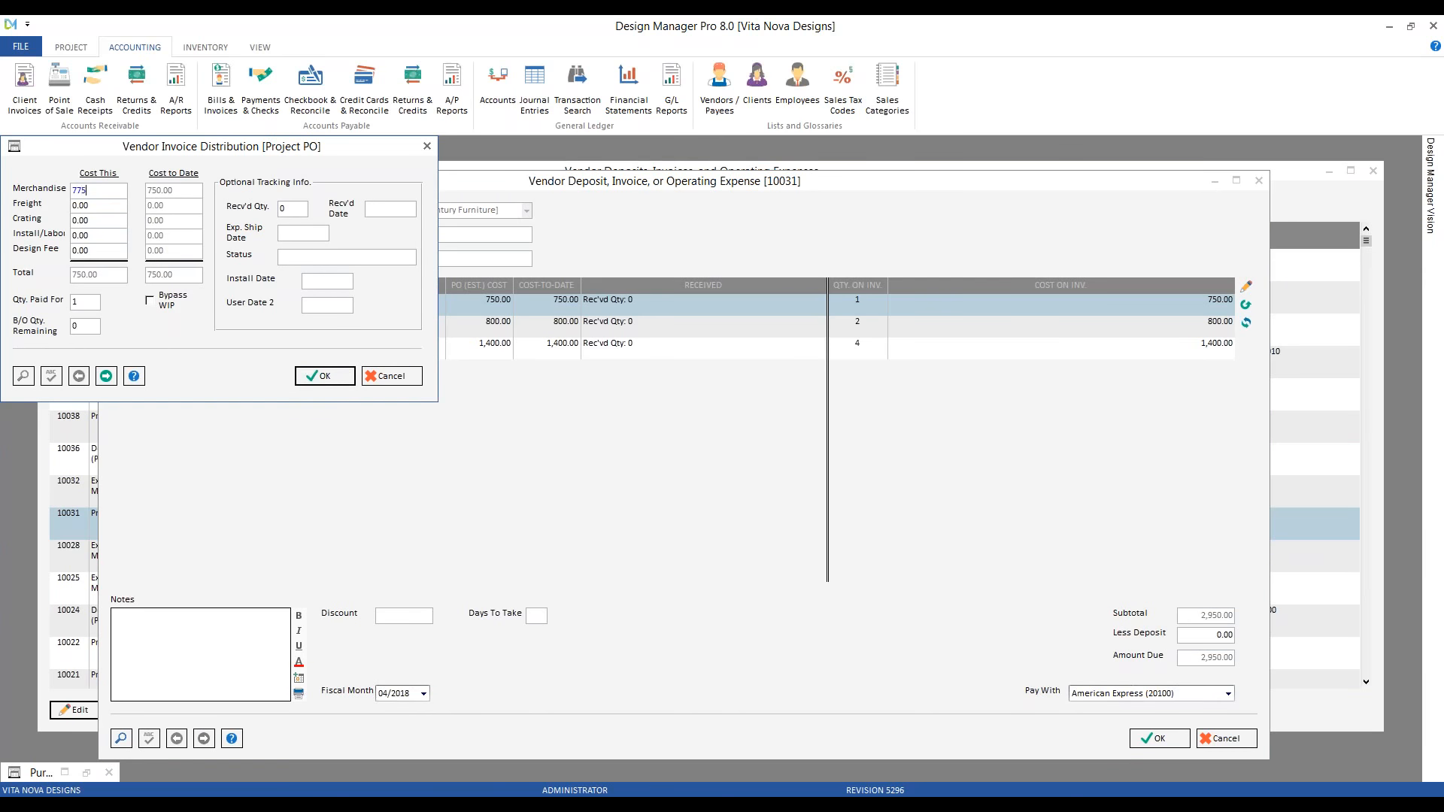
left_click(324, 377)
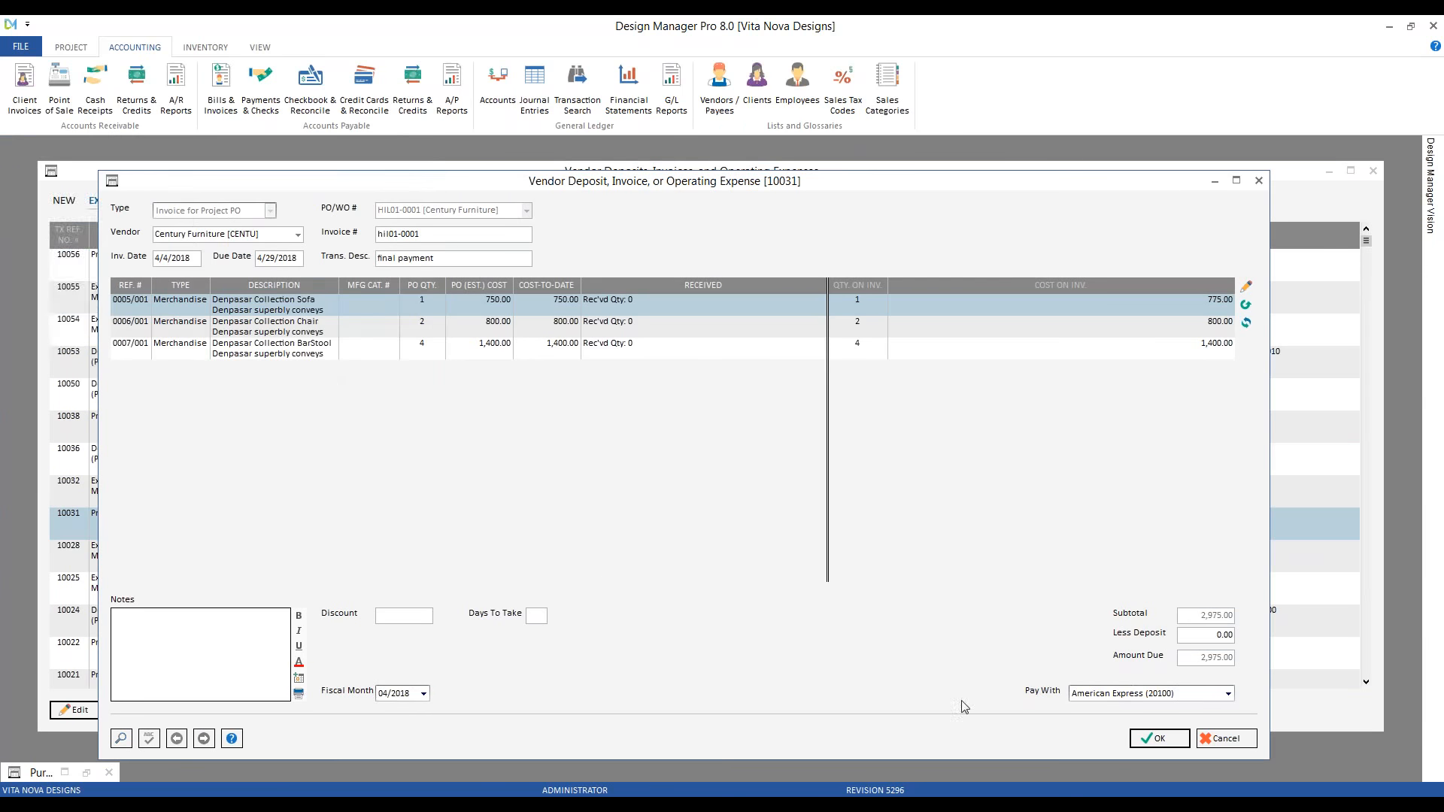
left_click(1160, 740)
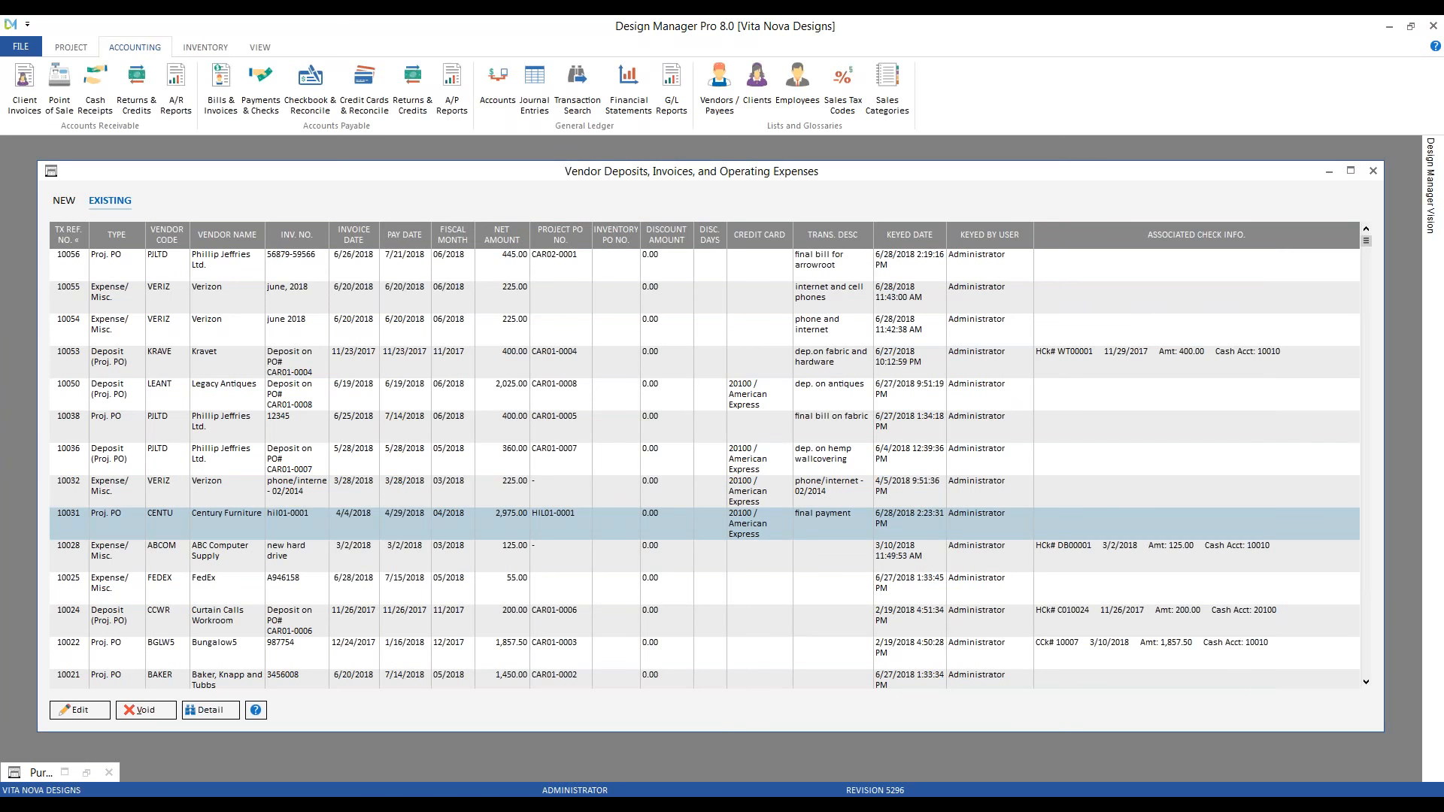
Void the duplicate Verizon expense described as internet and cell phones for June 2018
left_click(394, 387)
left_click(303, 303)
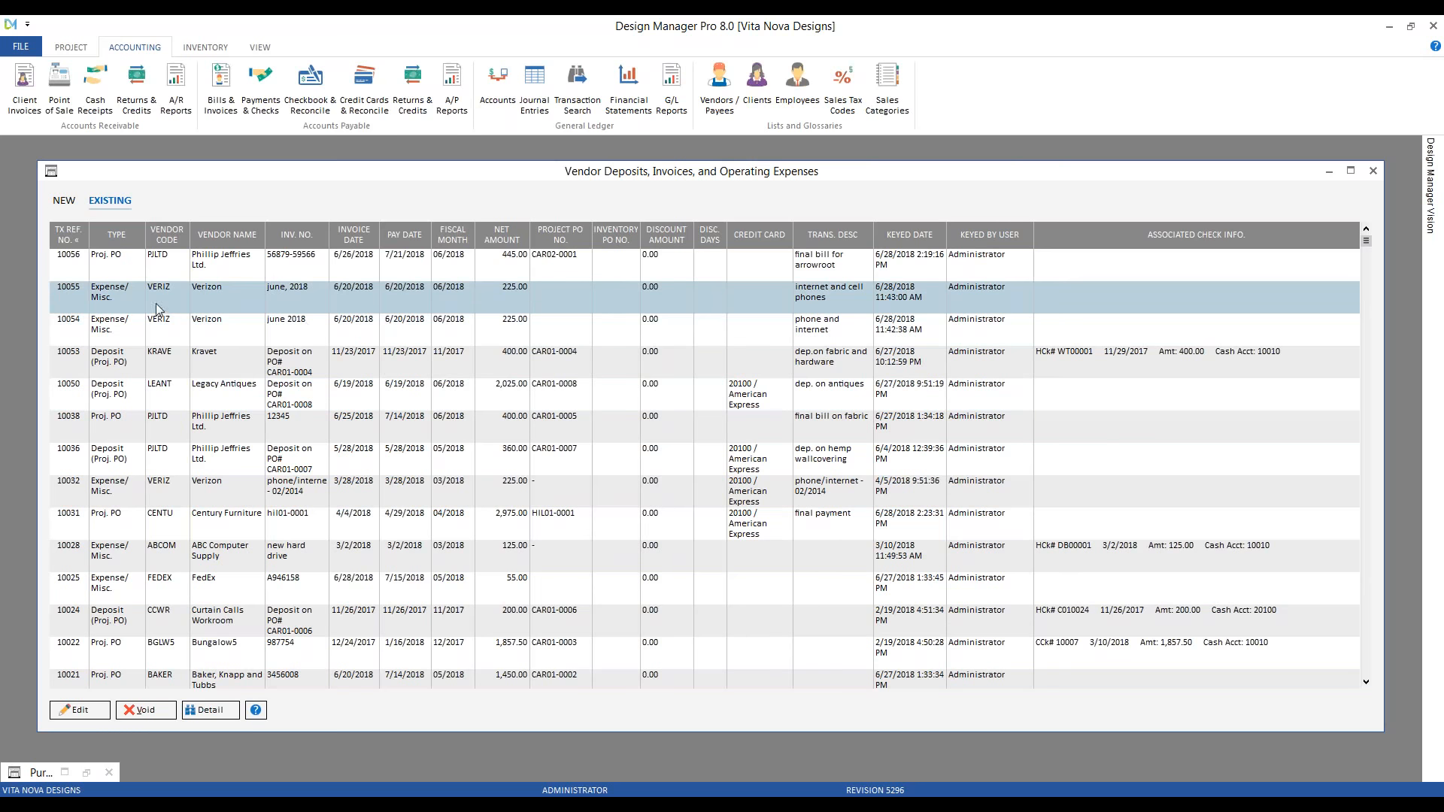
left_click(349, 303)
left_click(158, 716)
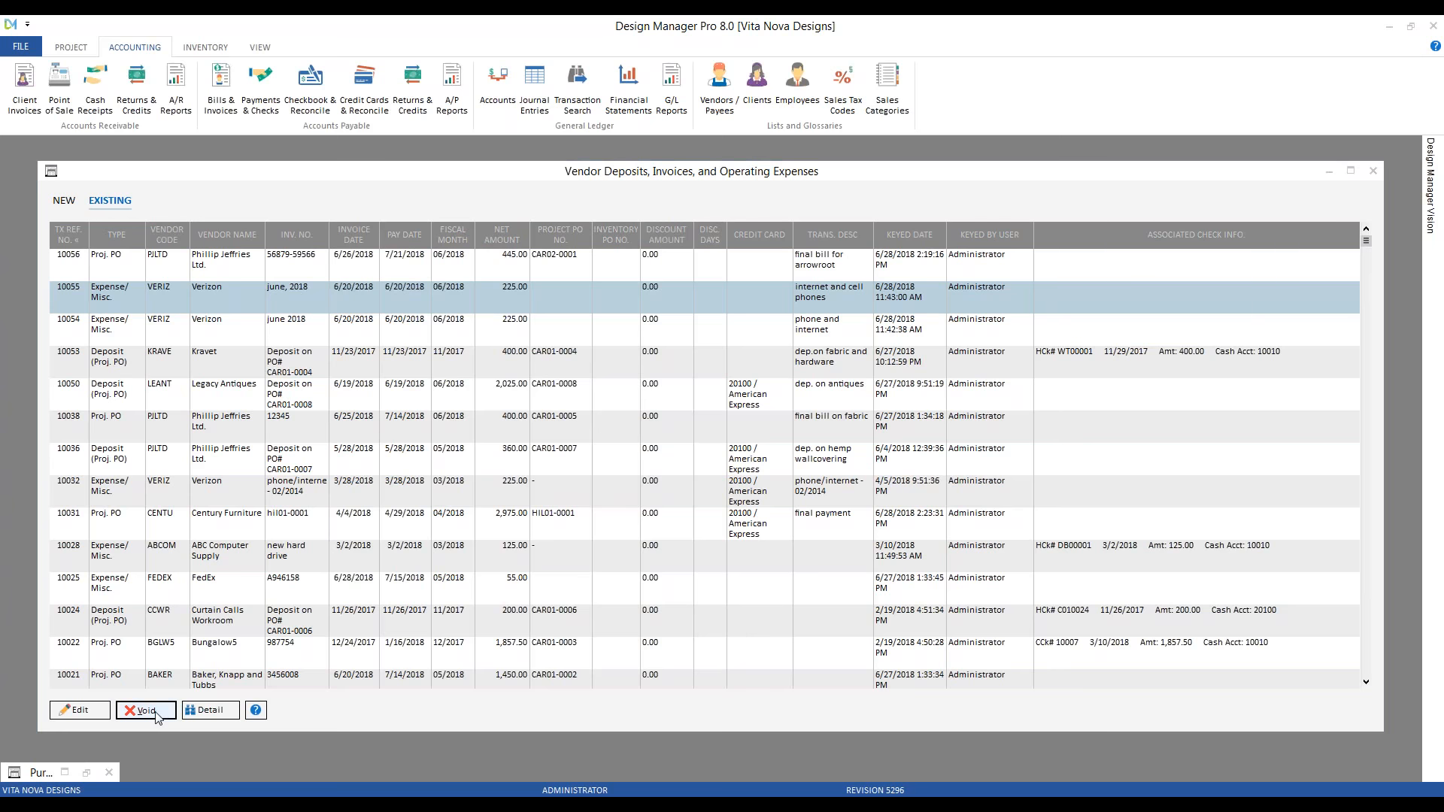
left_click(738, 466)
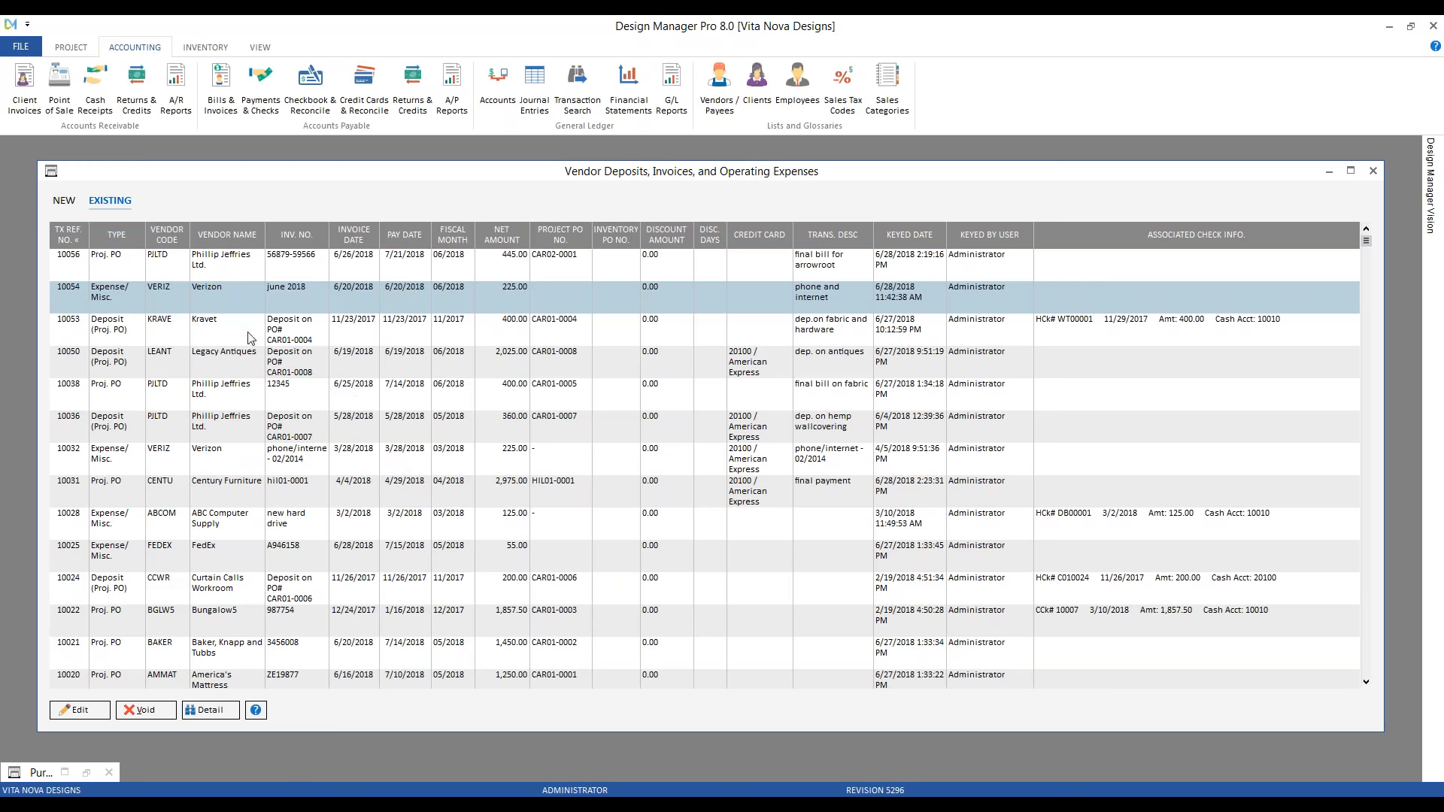
Try to void the Kravet deposit on fabric and hardware, which has an associated check
left_click(298, 338)
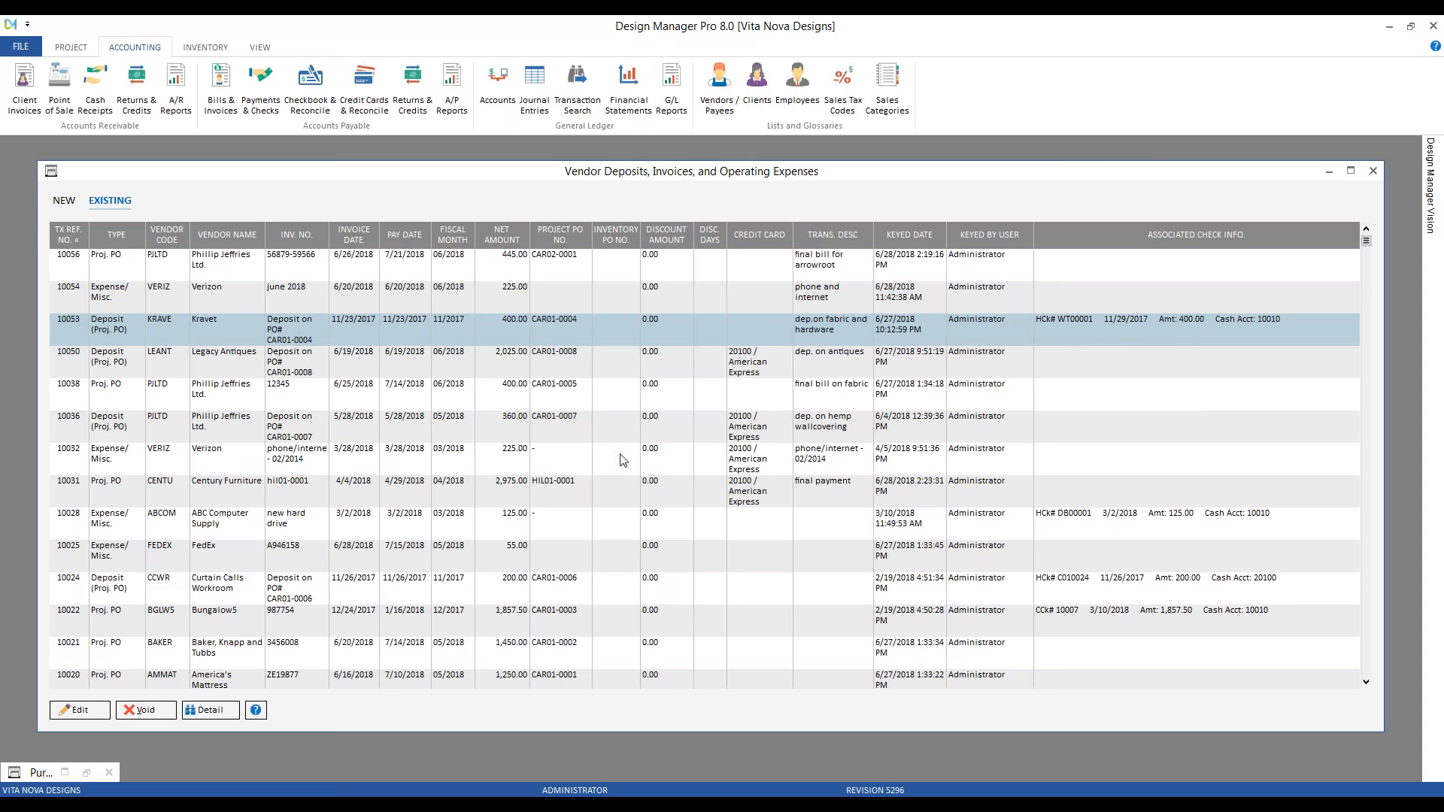
left_click(143, 710)
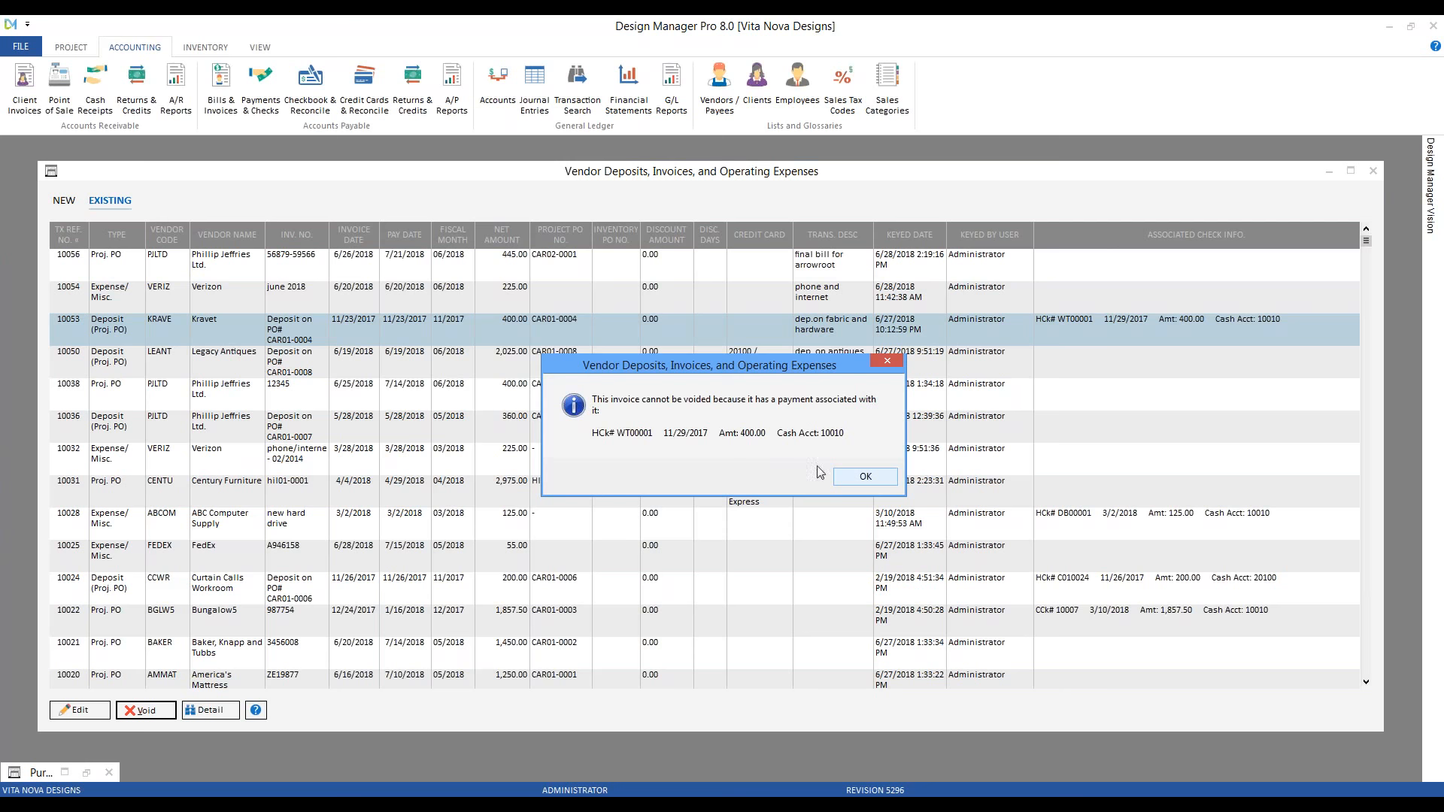
left_click(865, 477)
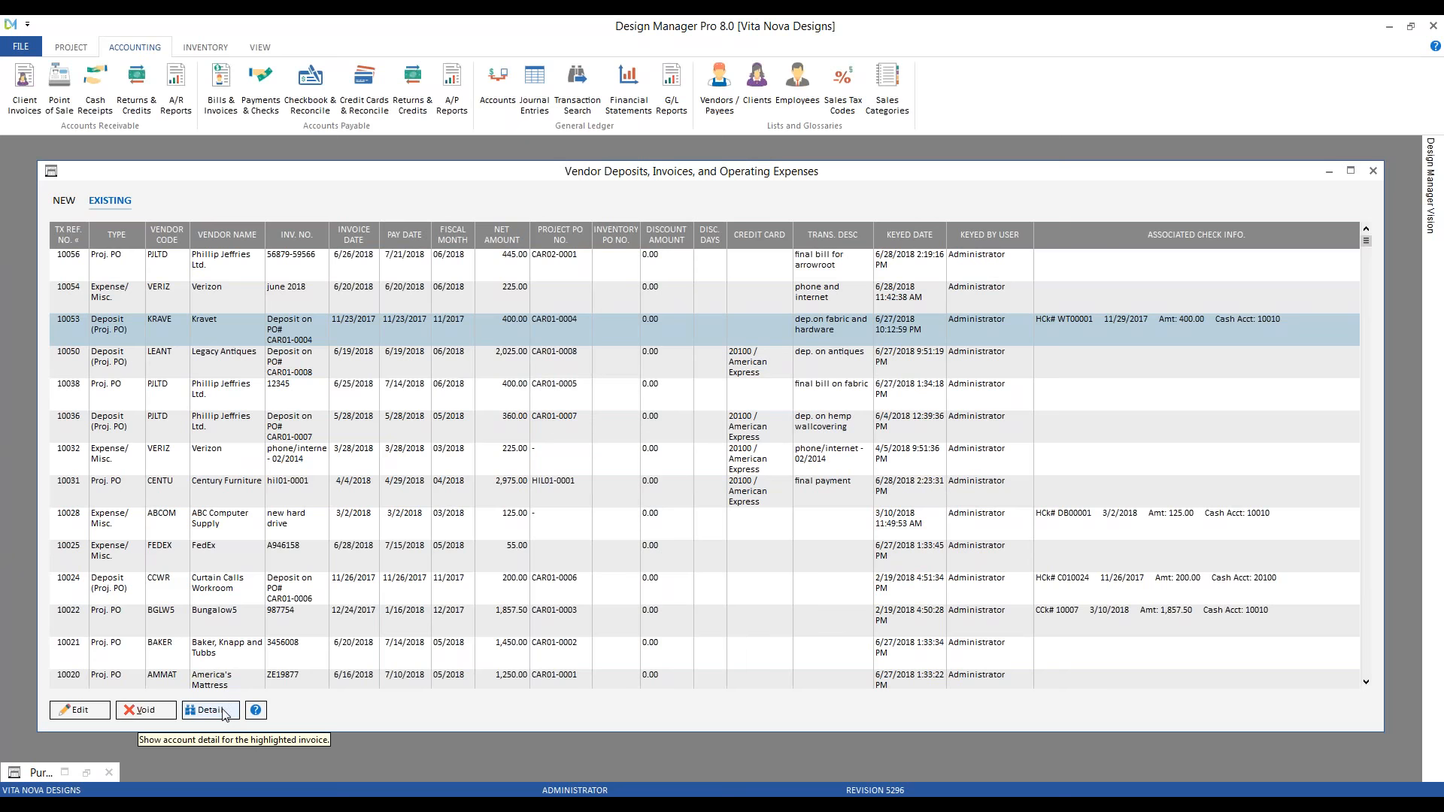
Examine the account distribution and item costs in the detail of the Phillip Jeffries arrowroot invoice
left_click(322, 261)
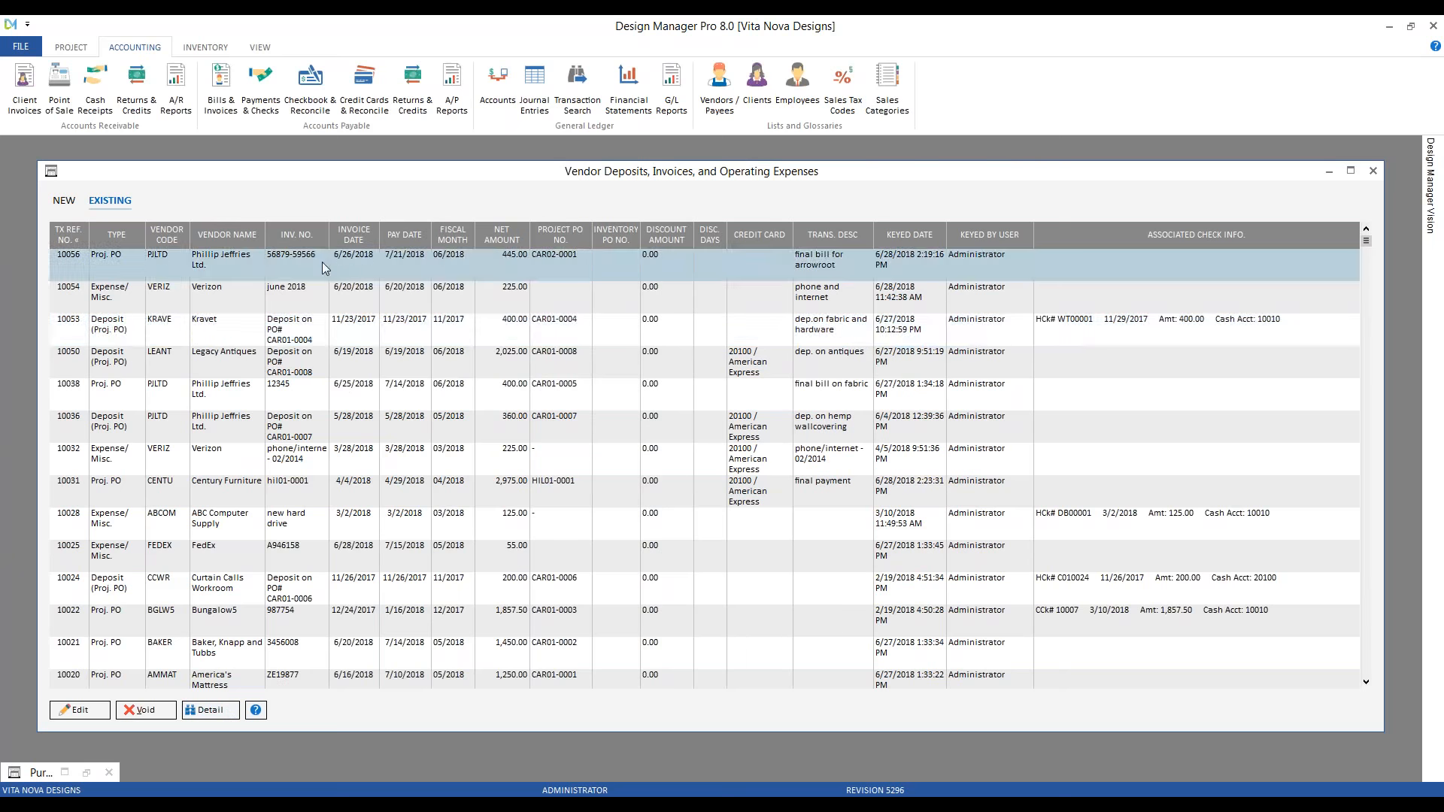
left_click(222, 713)
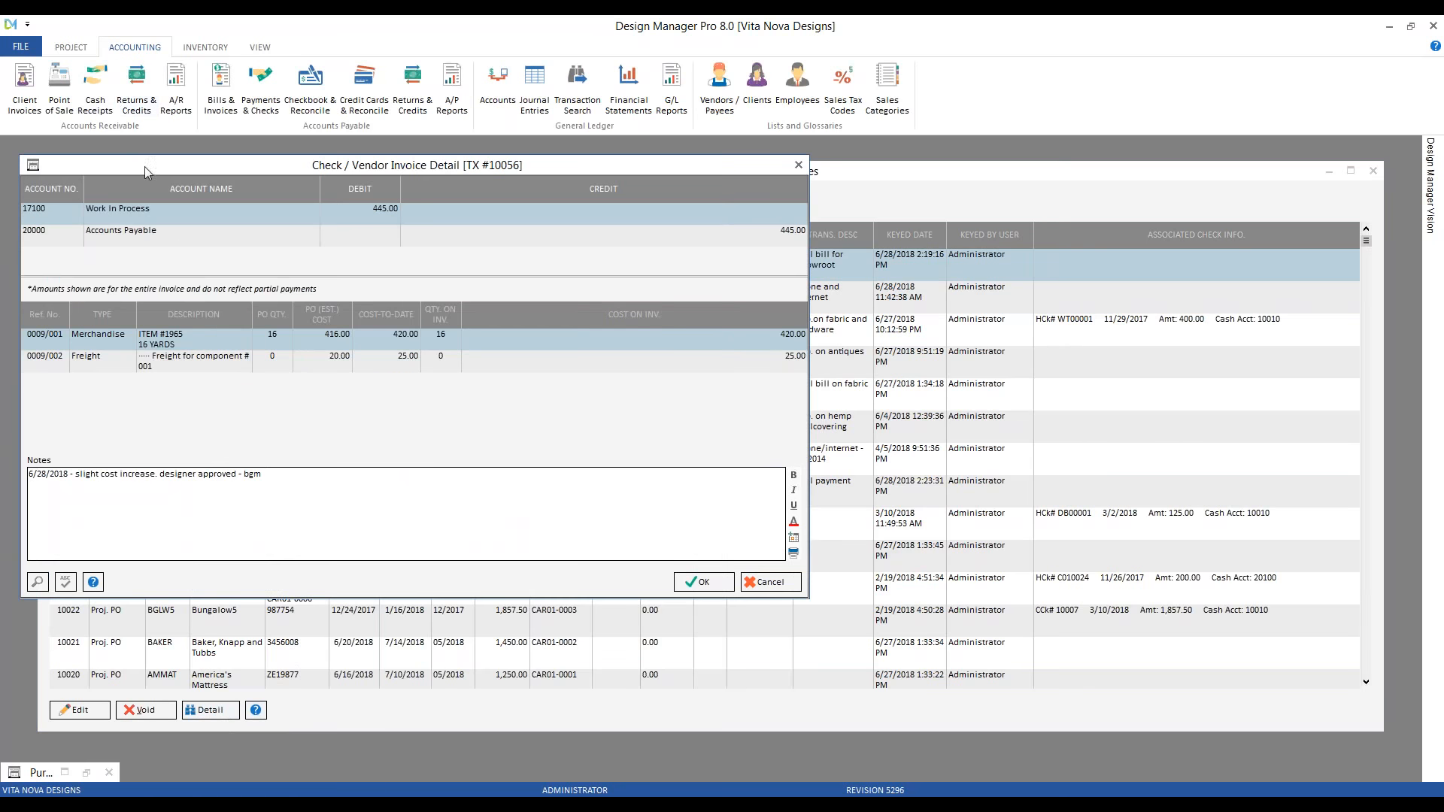
left_click_drag(144, 165, 361, 208)
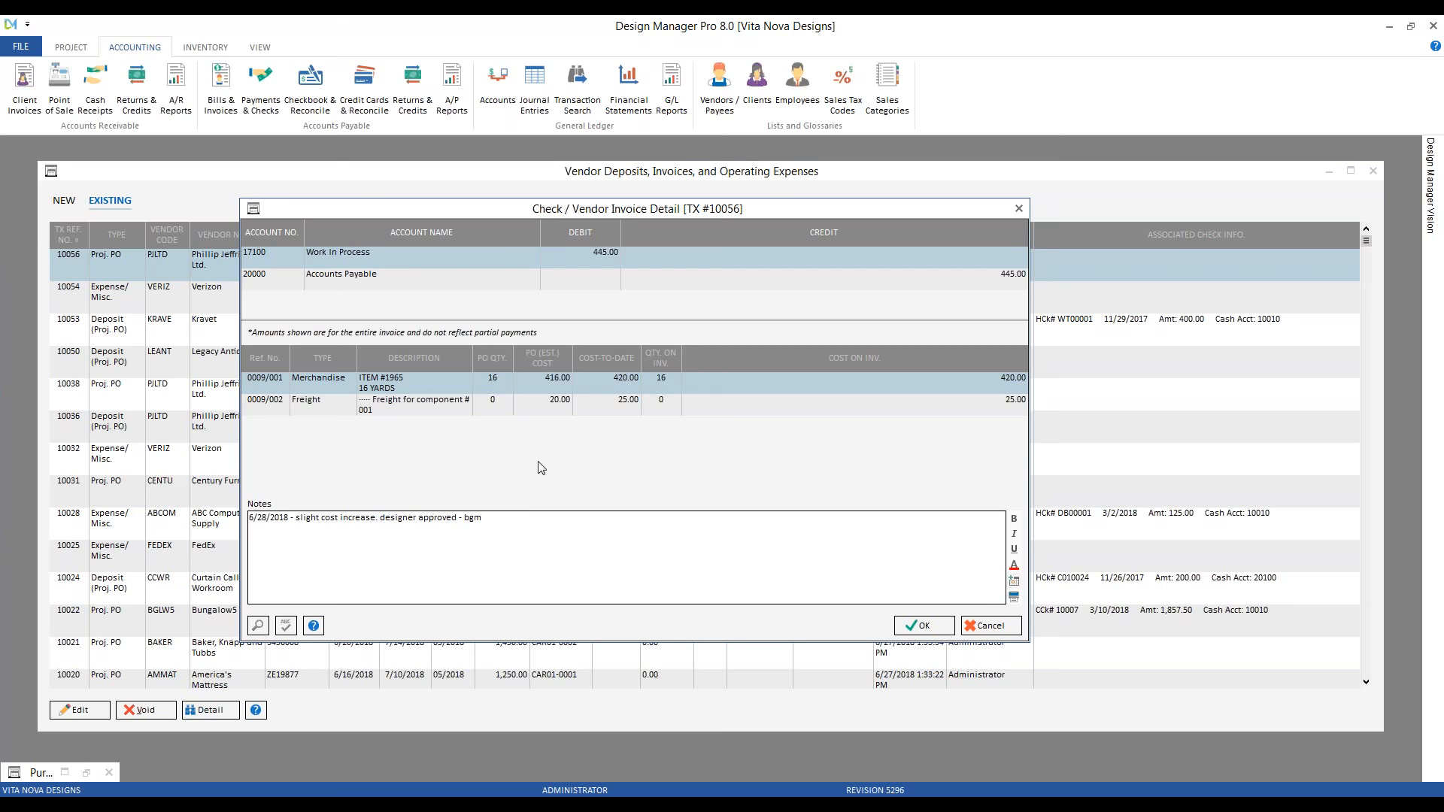
left_click(412, 278)
left_click(914, 279)
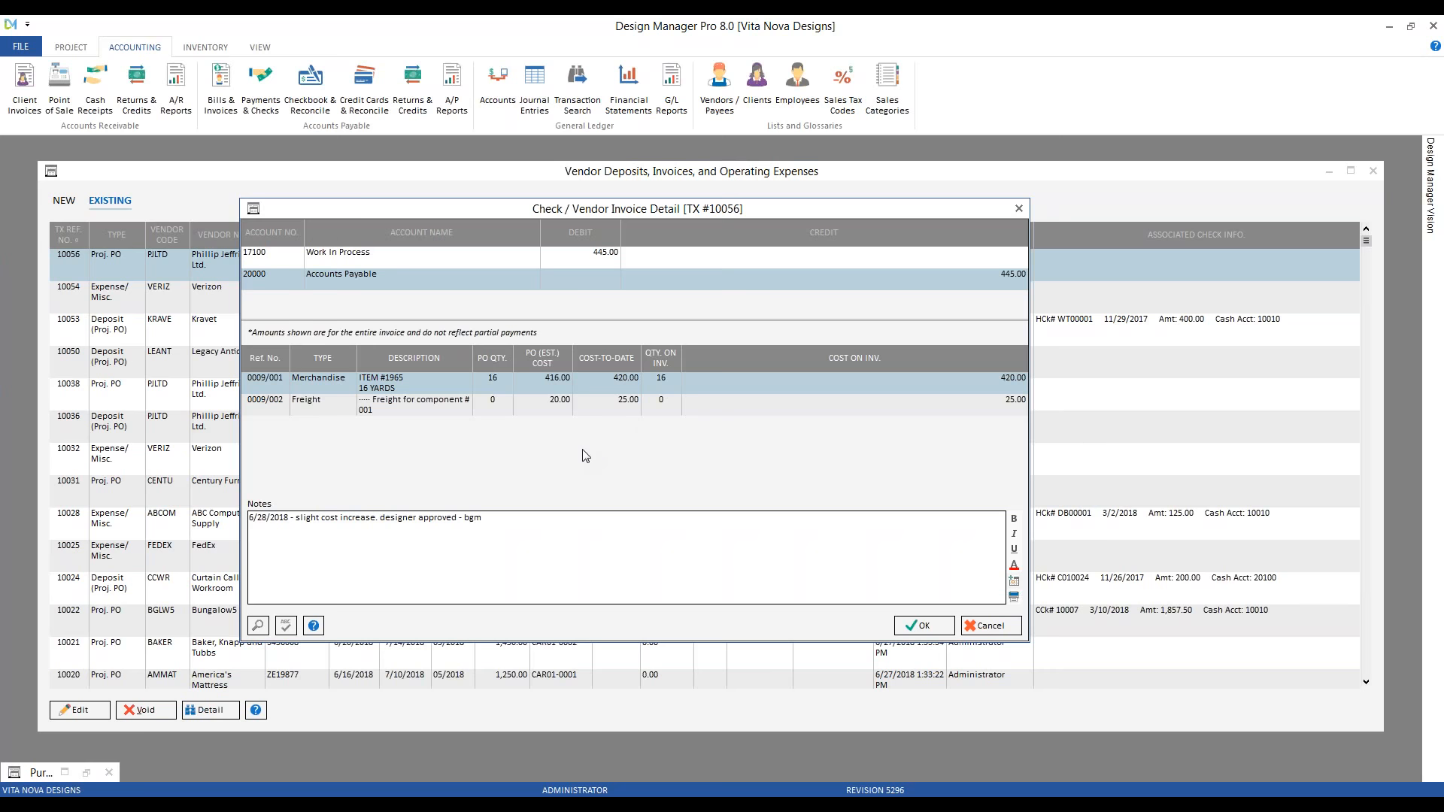
left_click(608, 400)
left_click(610, 382)
left_click(608, 397)
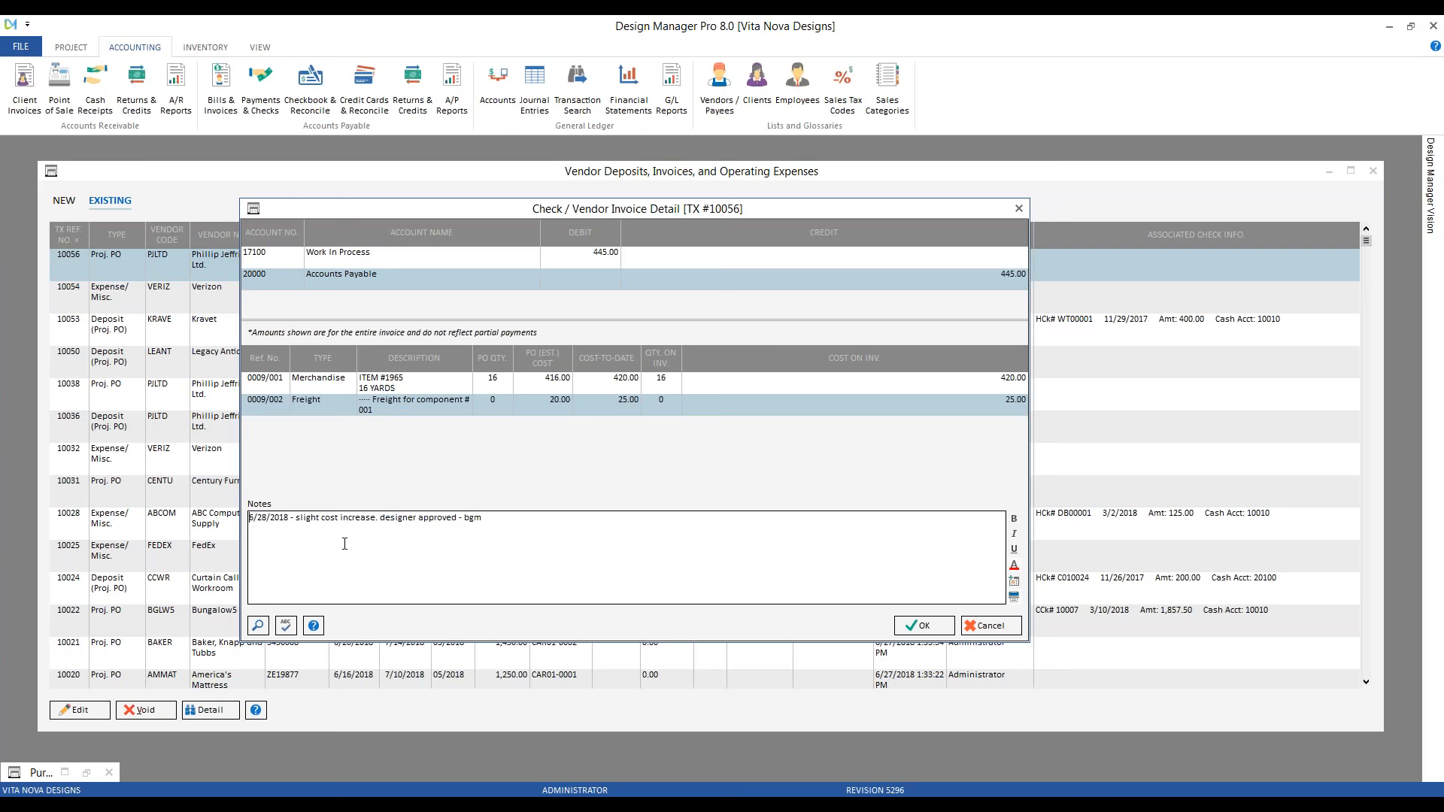
Add the note "7/1/2018 - on hold until cost is reviewed - bgm" above the existing invoice note and save the detail
key("Home")
key("Return")
type("7/1/2018")
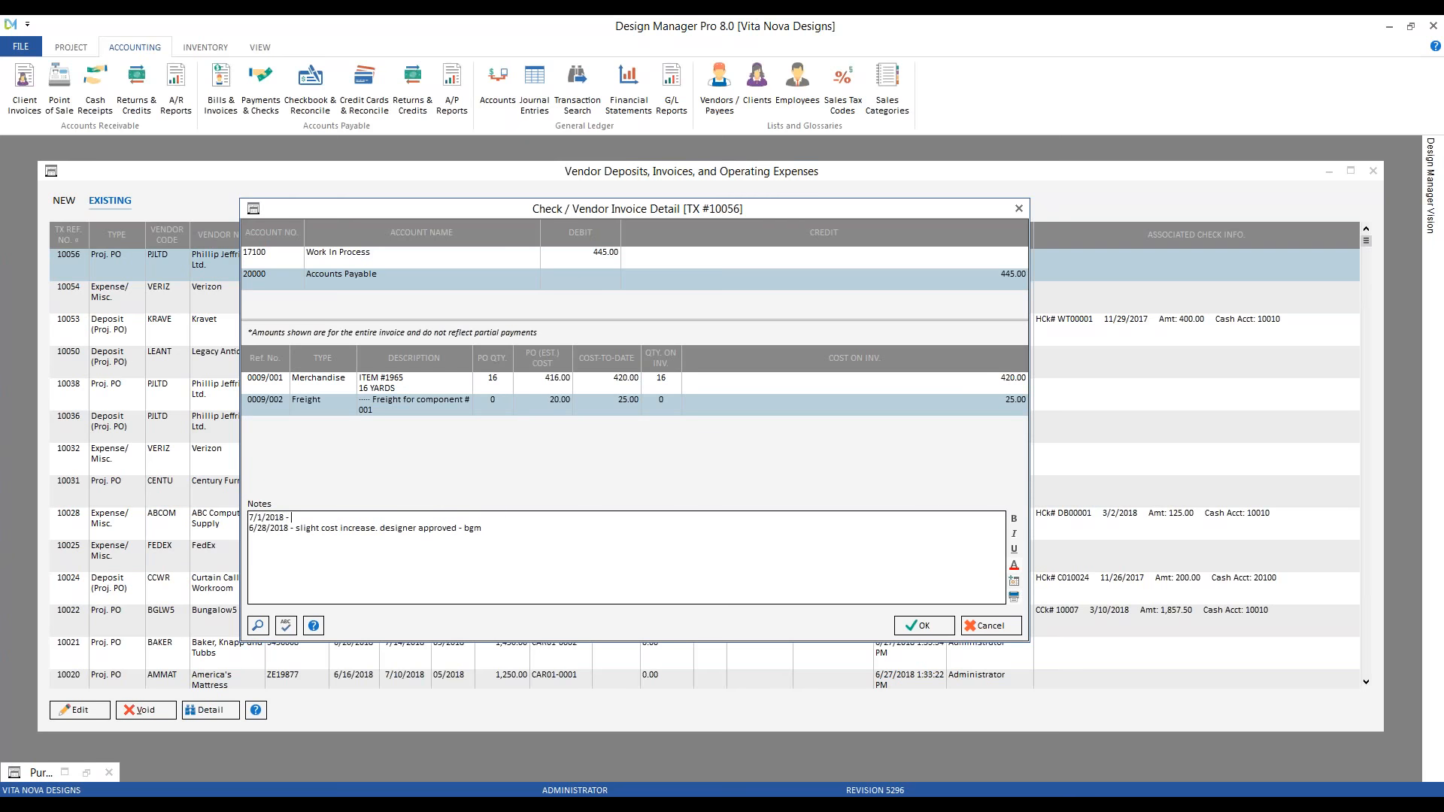
type(" - on hold until cost is review ")
type("d - bgm")
key("Return")
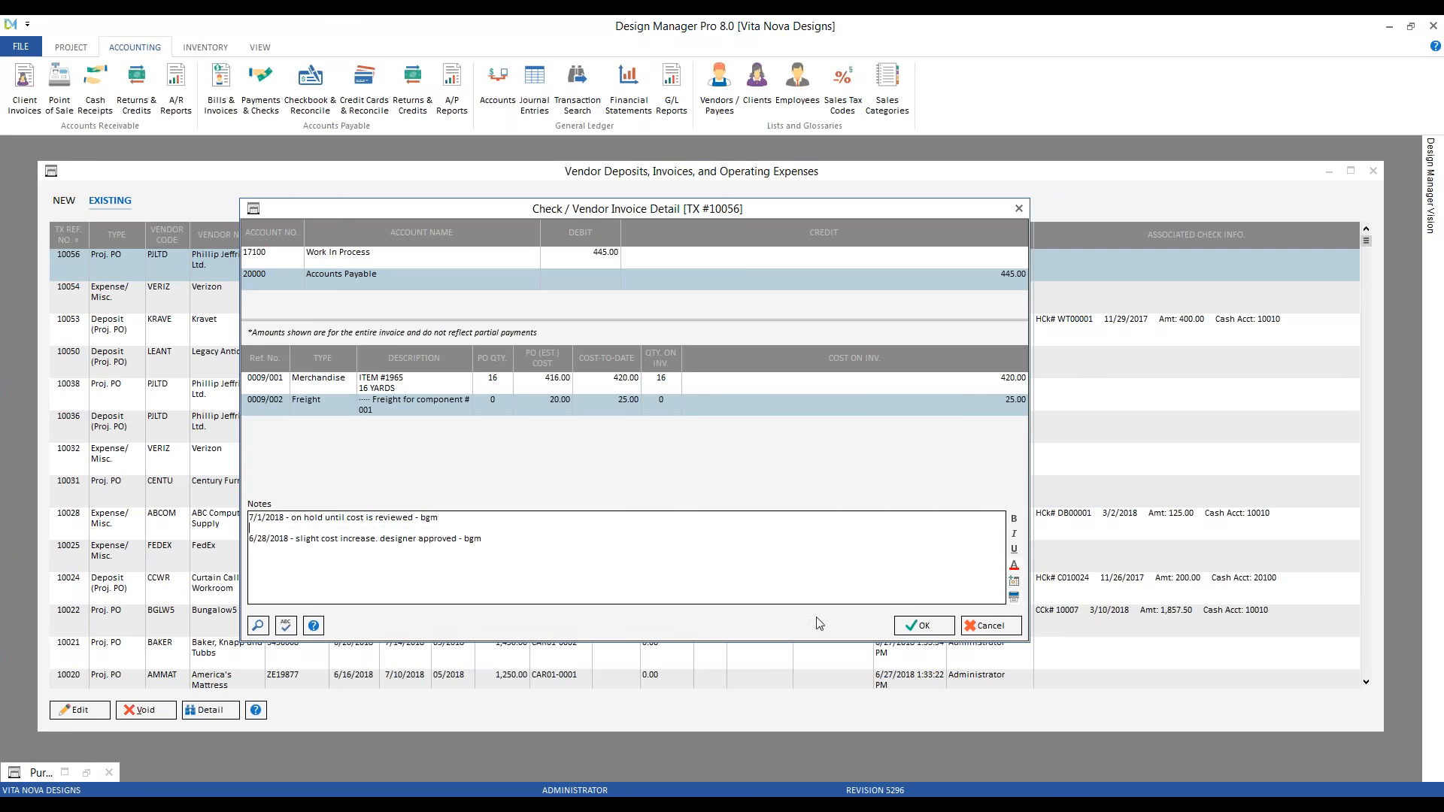
left_click(923, 625)
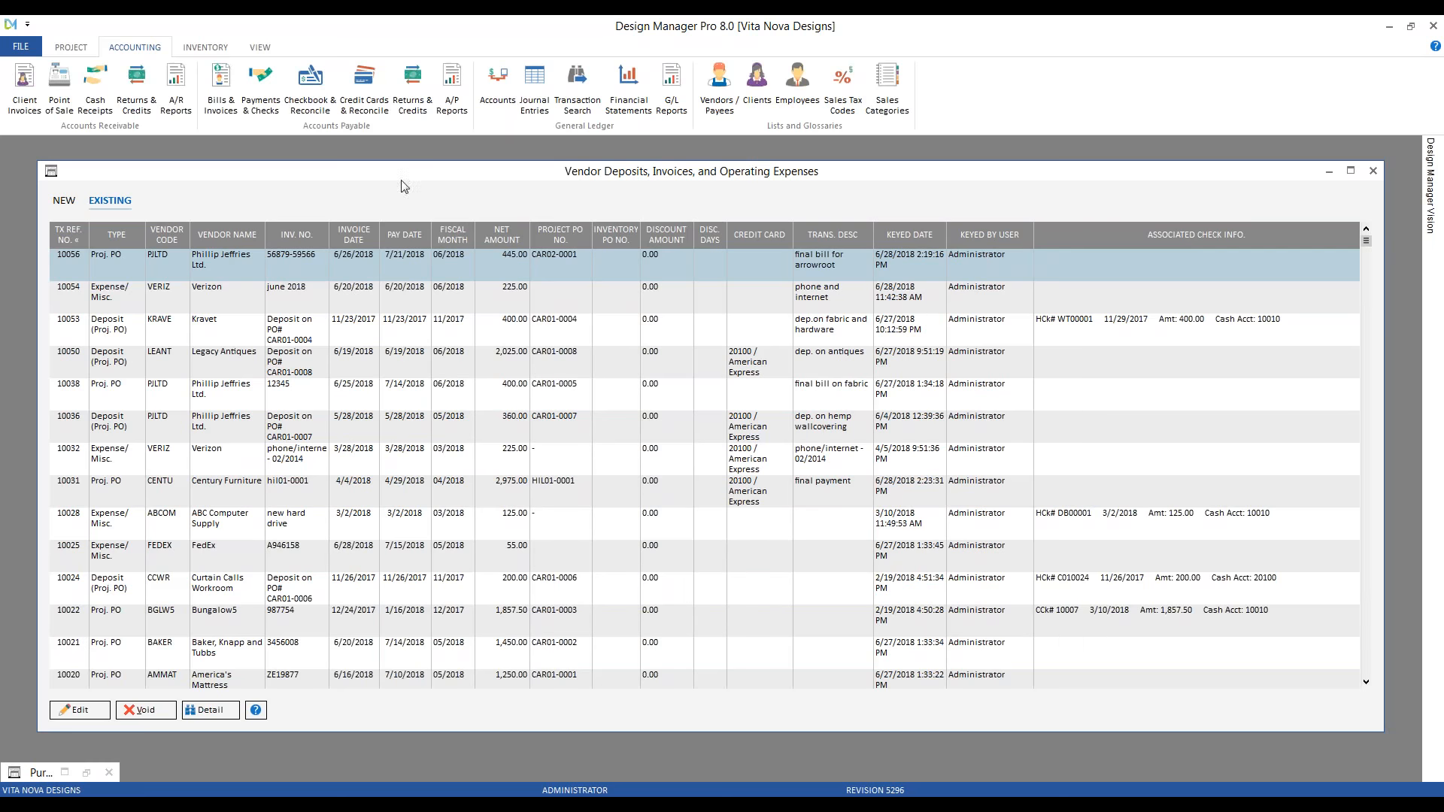
Preview the favorite Work In Process report at 150%, review its project totals, and close the report and transaction windows
left_click(454, 85)
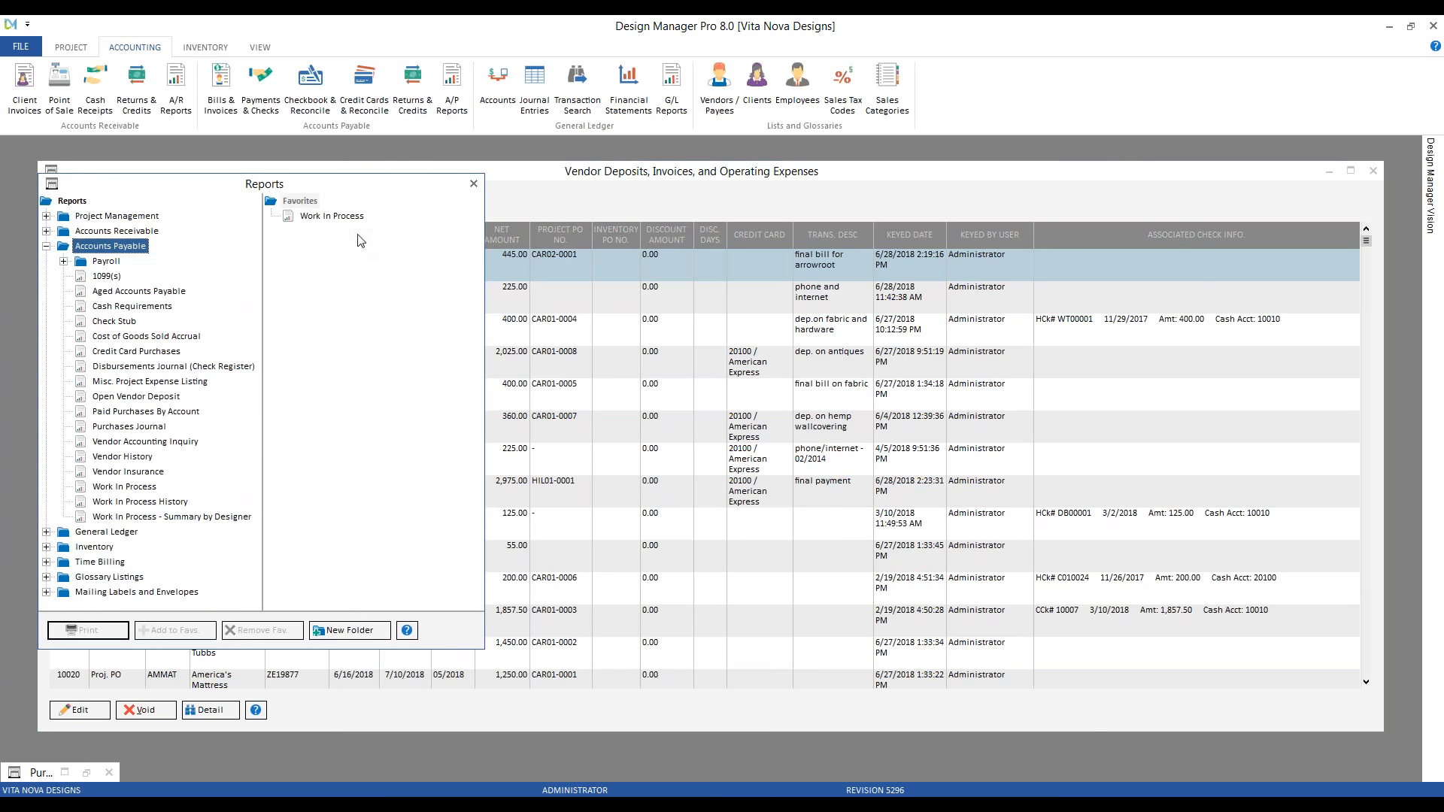
left_click(340, 217)
left_click(333, 366)
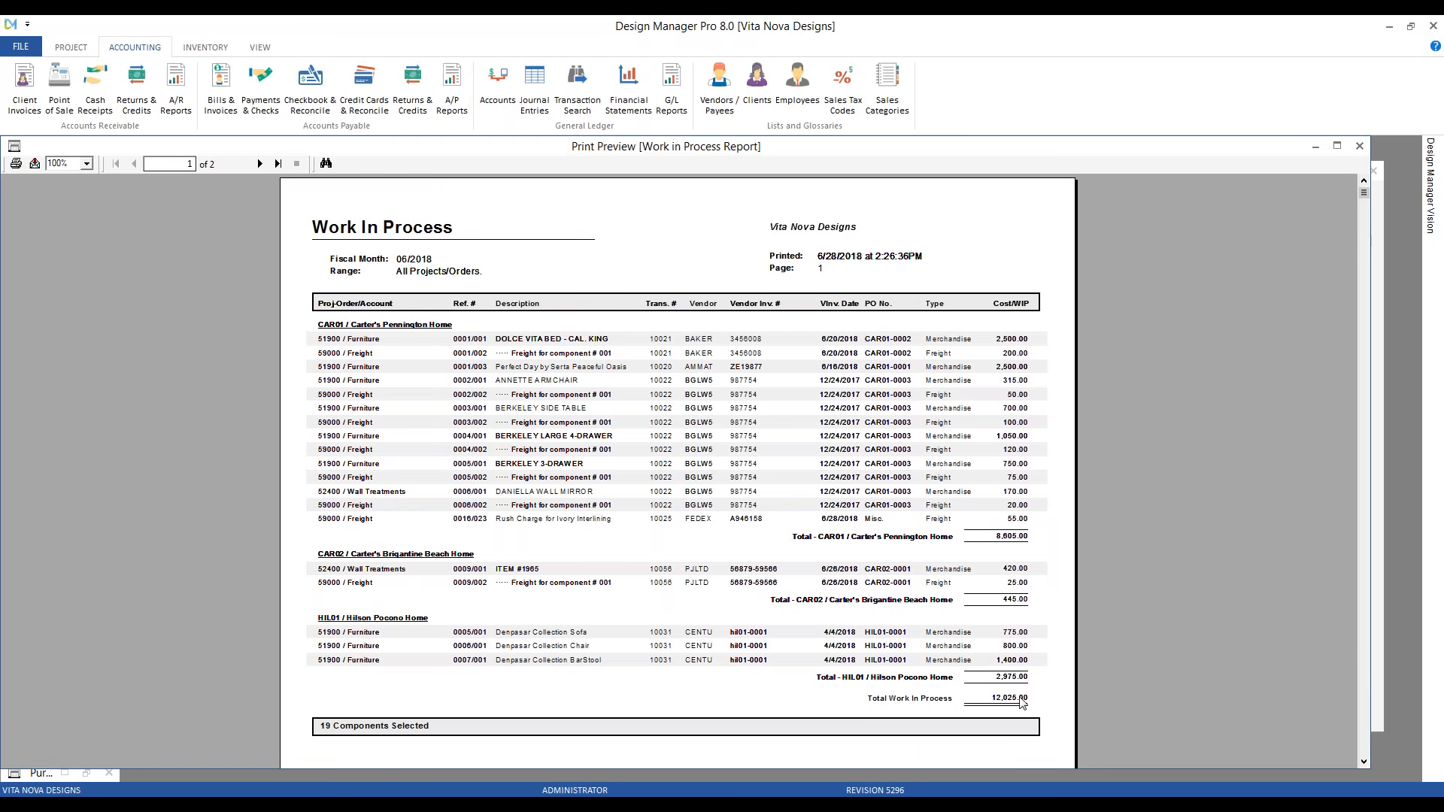
left_click(86, 163)
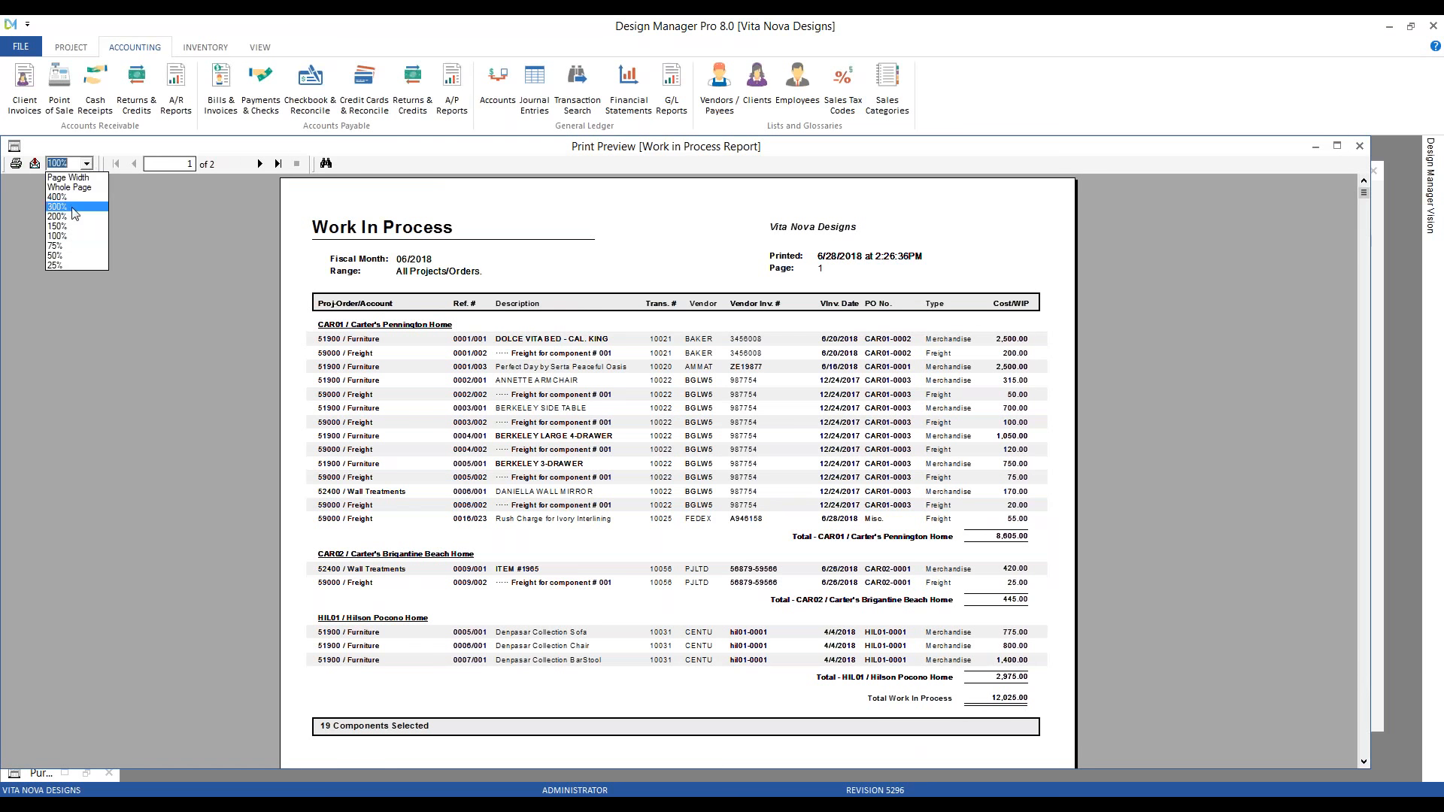
left_click(75, 220)
scroll(165, 303, "down", 5)
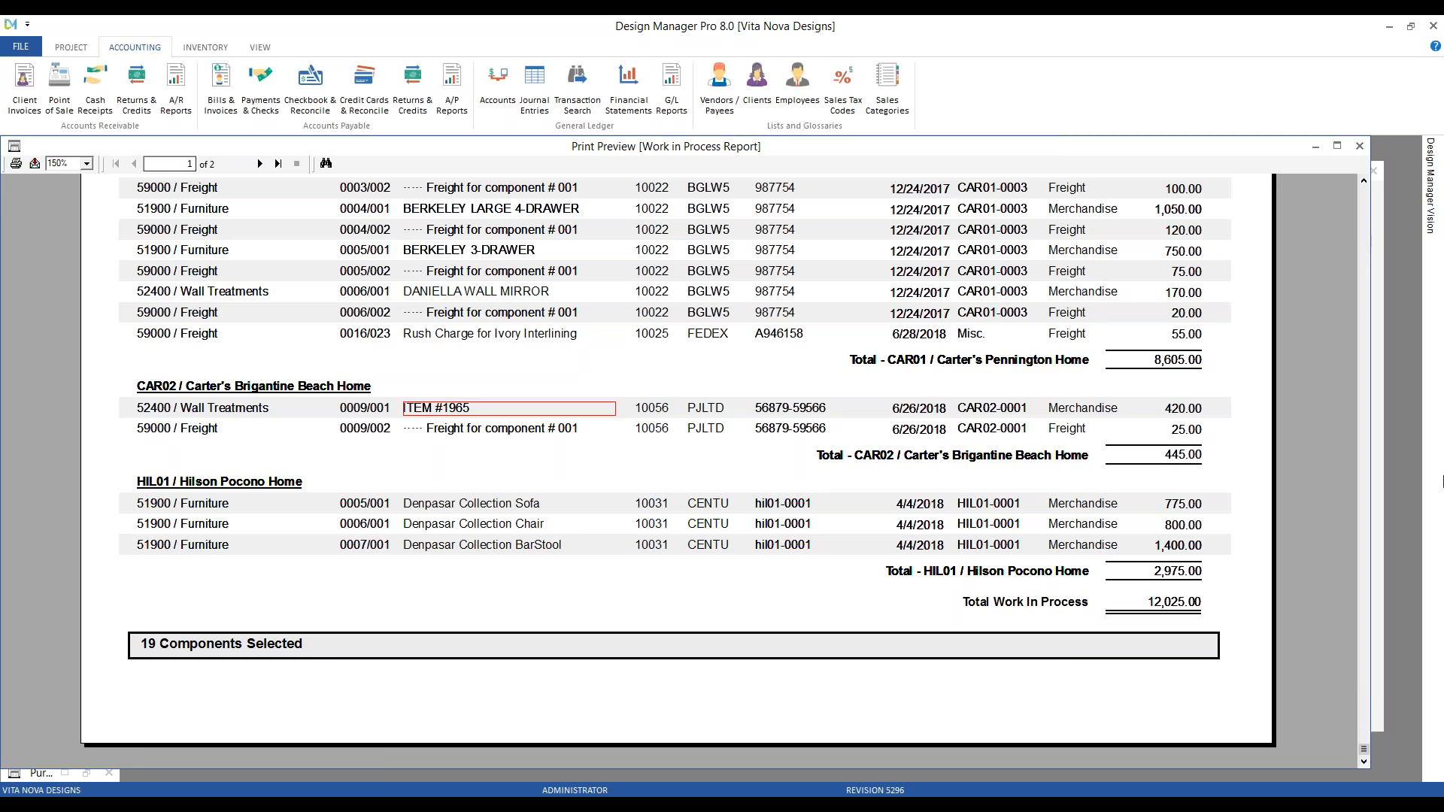
left_click(1361, 147)
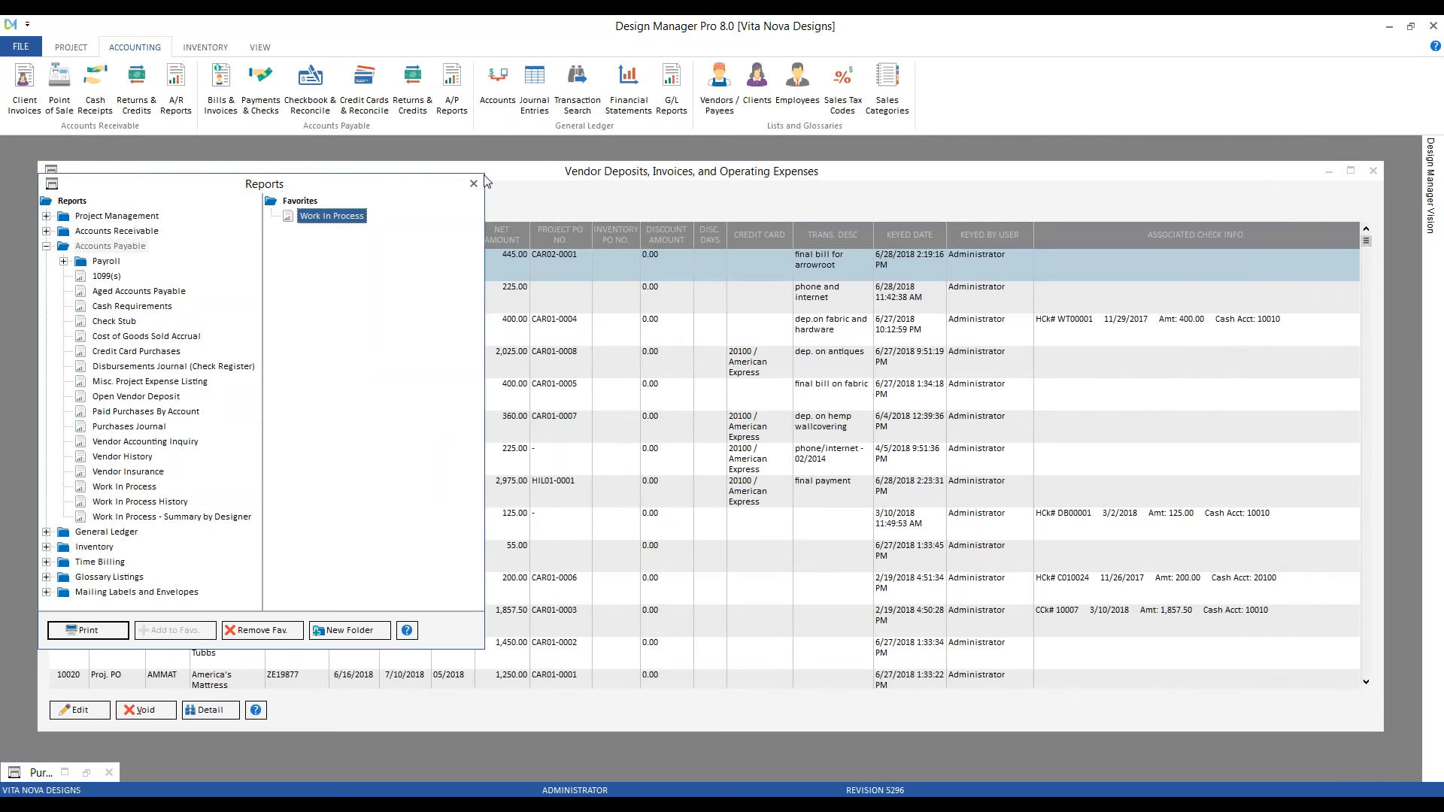
left_click(1373, 171)
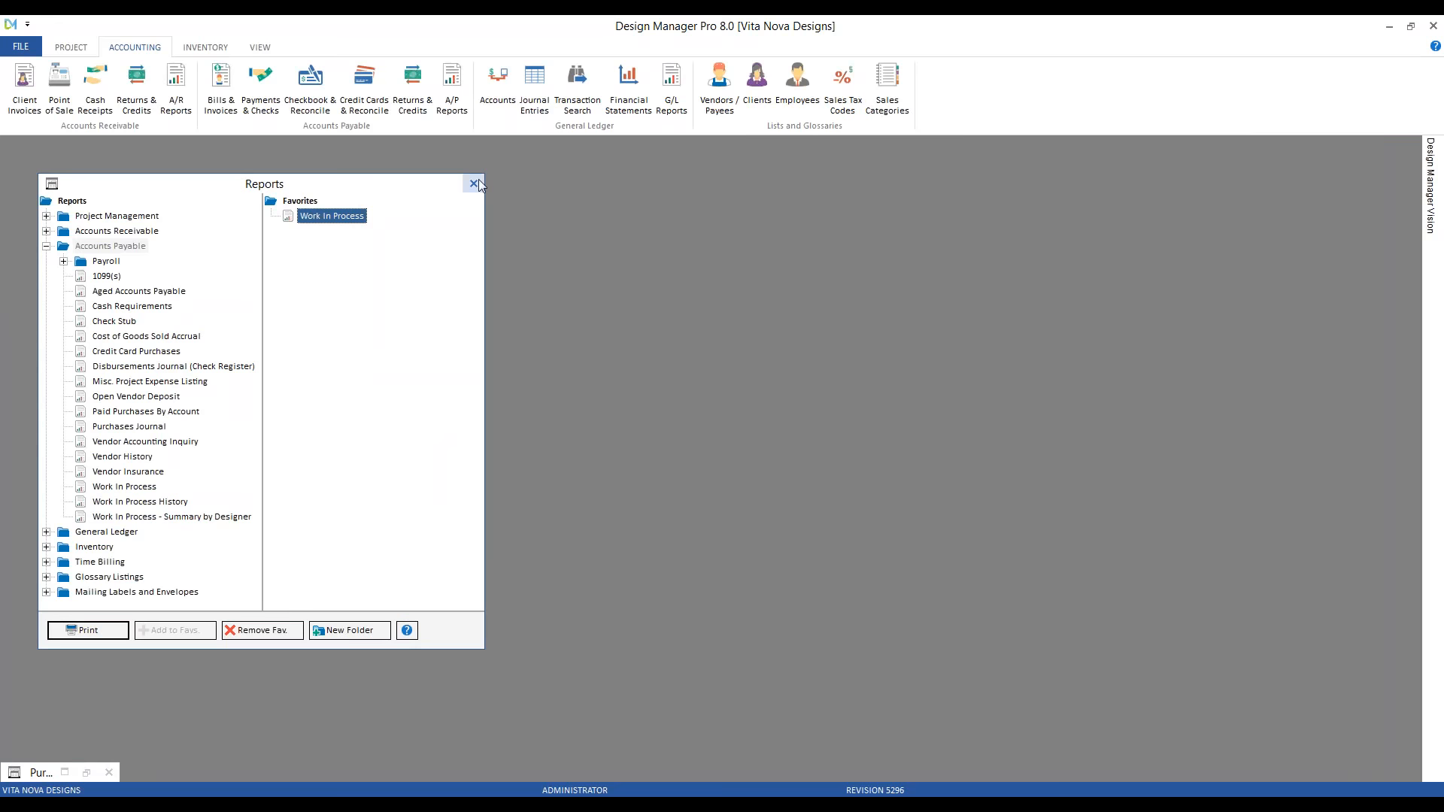
left_click(474, 184)
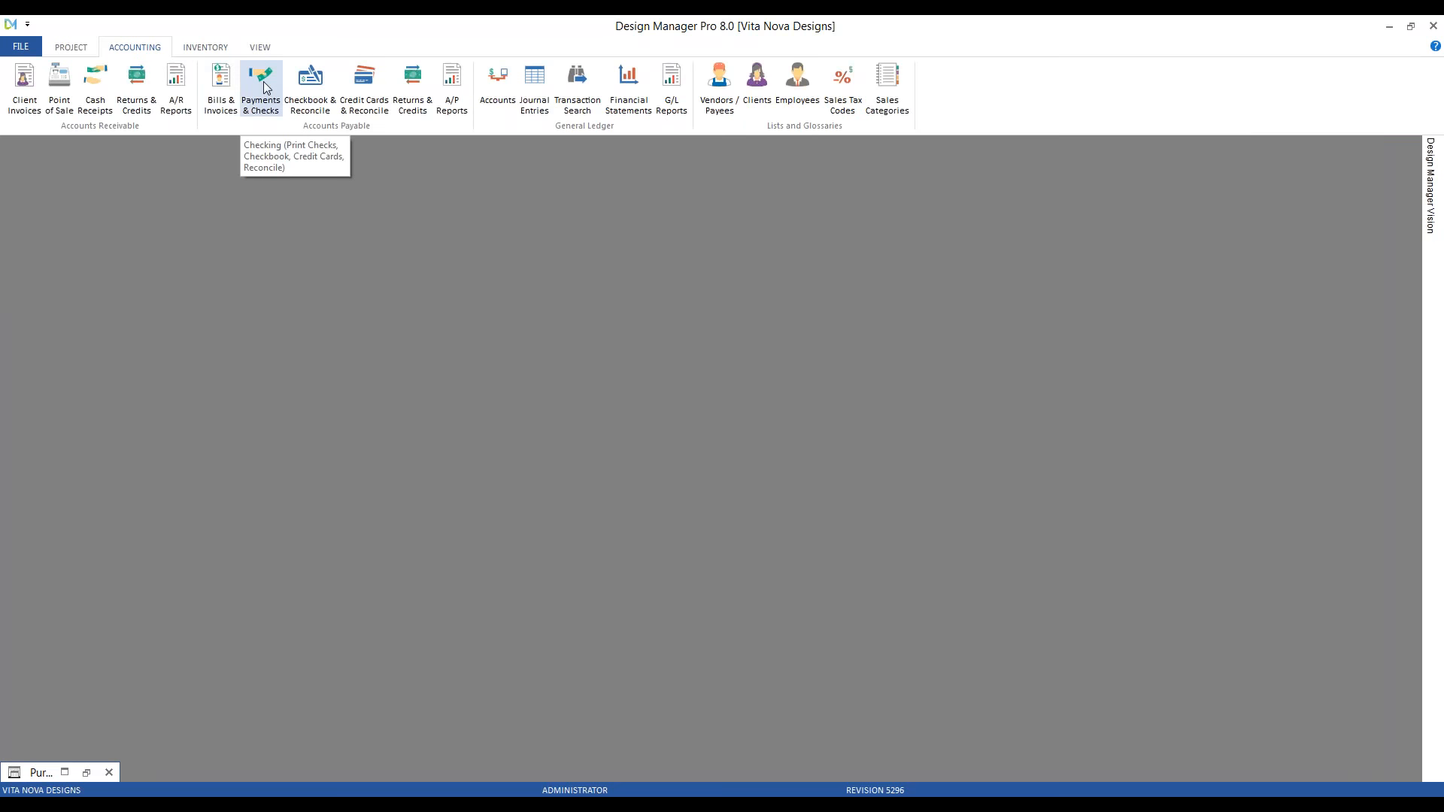
Open Payments and Print Checks and review the Phillip Jeffries CAR02 invoice with its on-hold note
left_click(266, 88)
left_click_drag(226, 155, 438, 181)
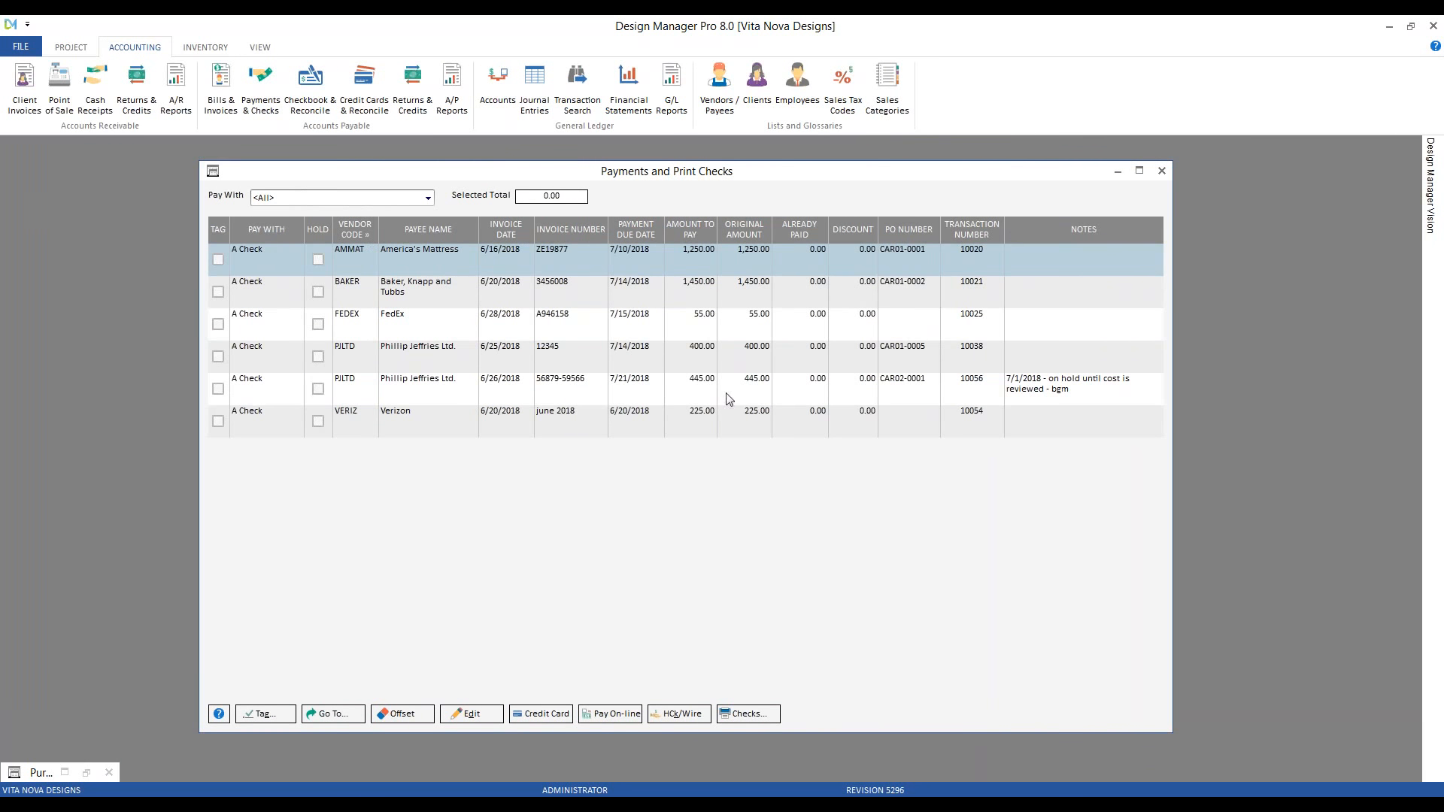
left_click(664, 385)
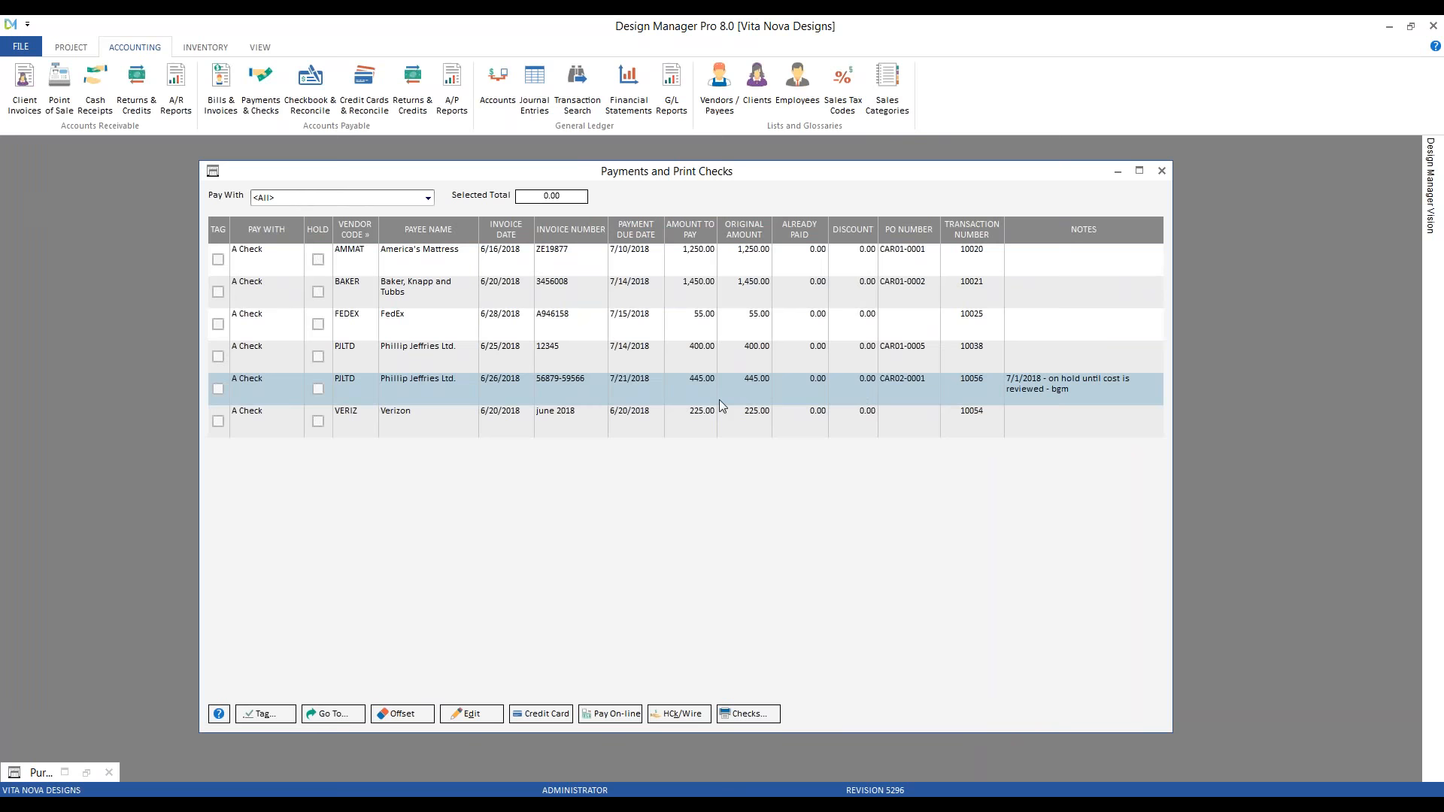
left_click(546, 402)
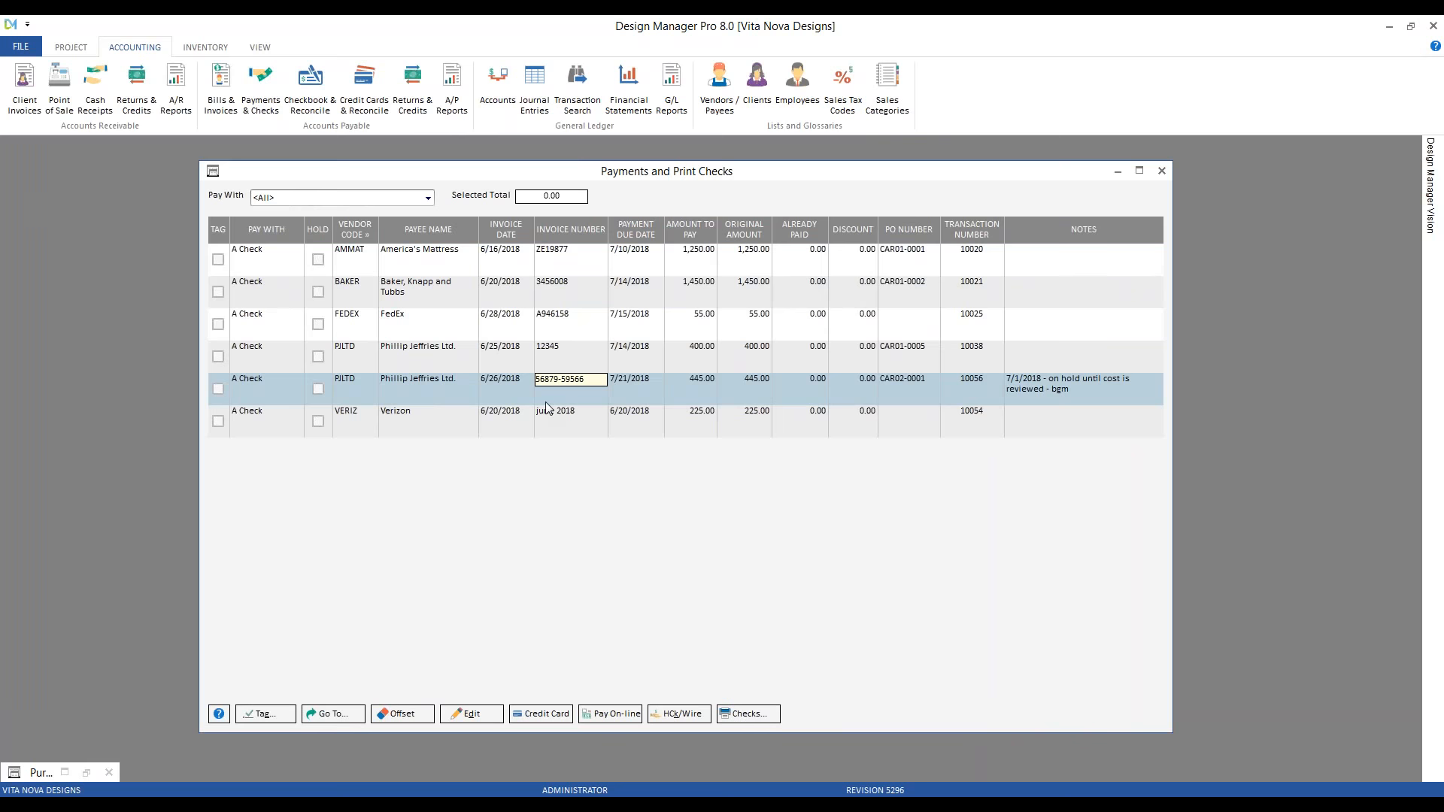
left_click(548, 365)
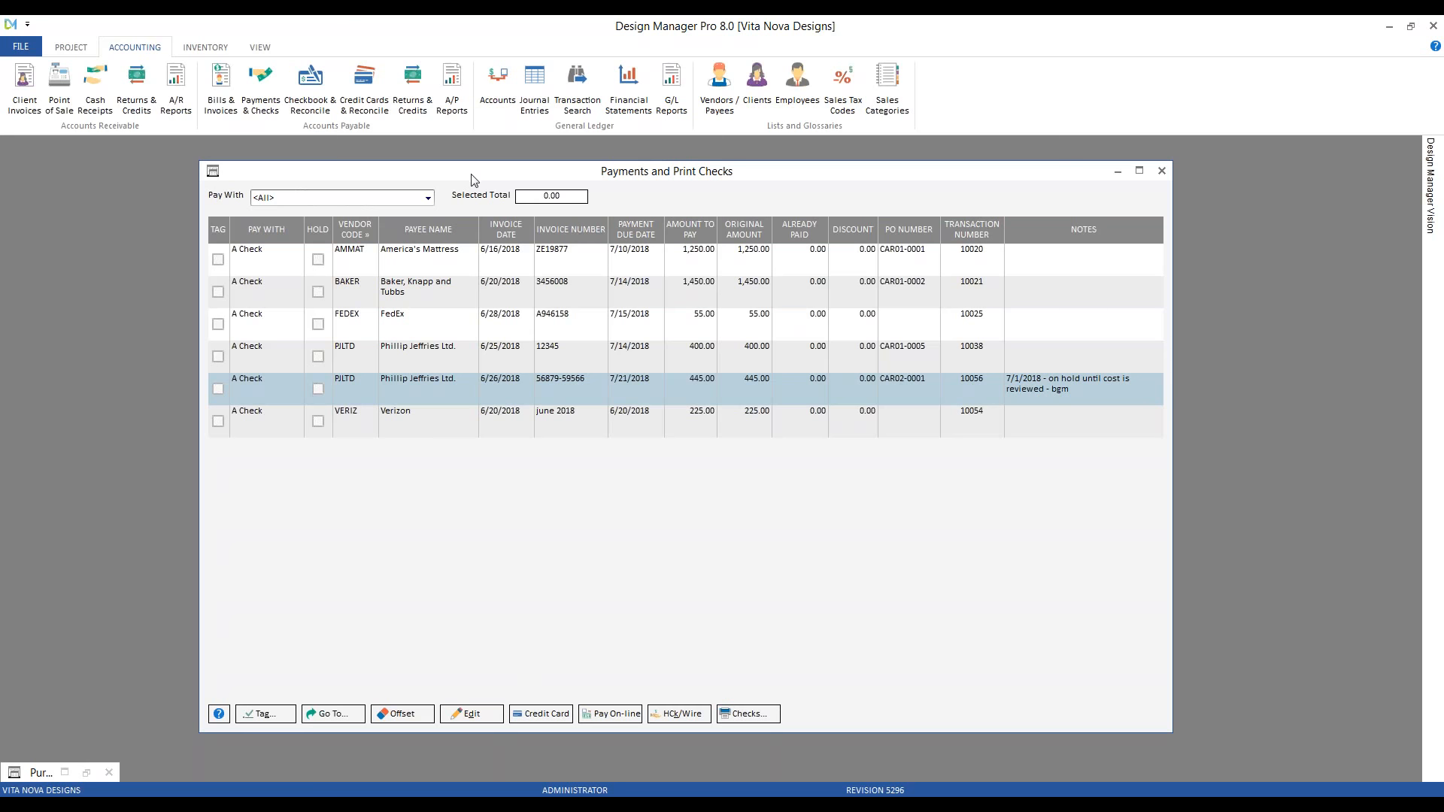
Preview the Aged Accounts Payable report in Detail format for fiscal month 06/2018 and enlarge it to 150%
left_click(452, 87)
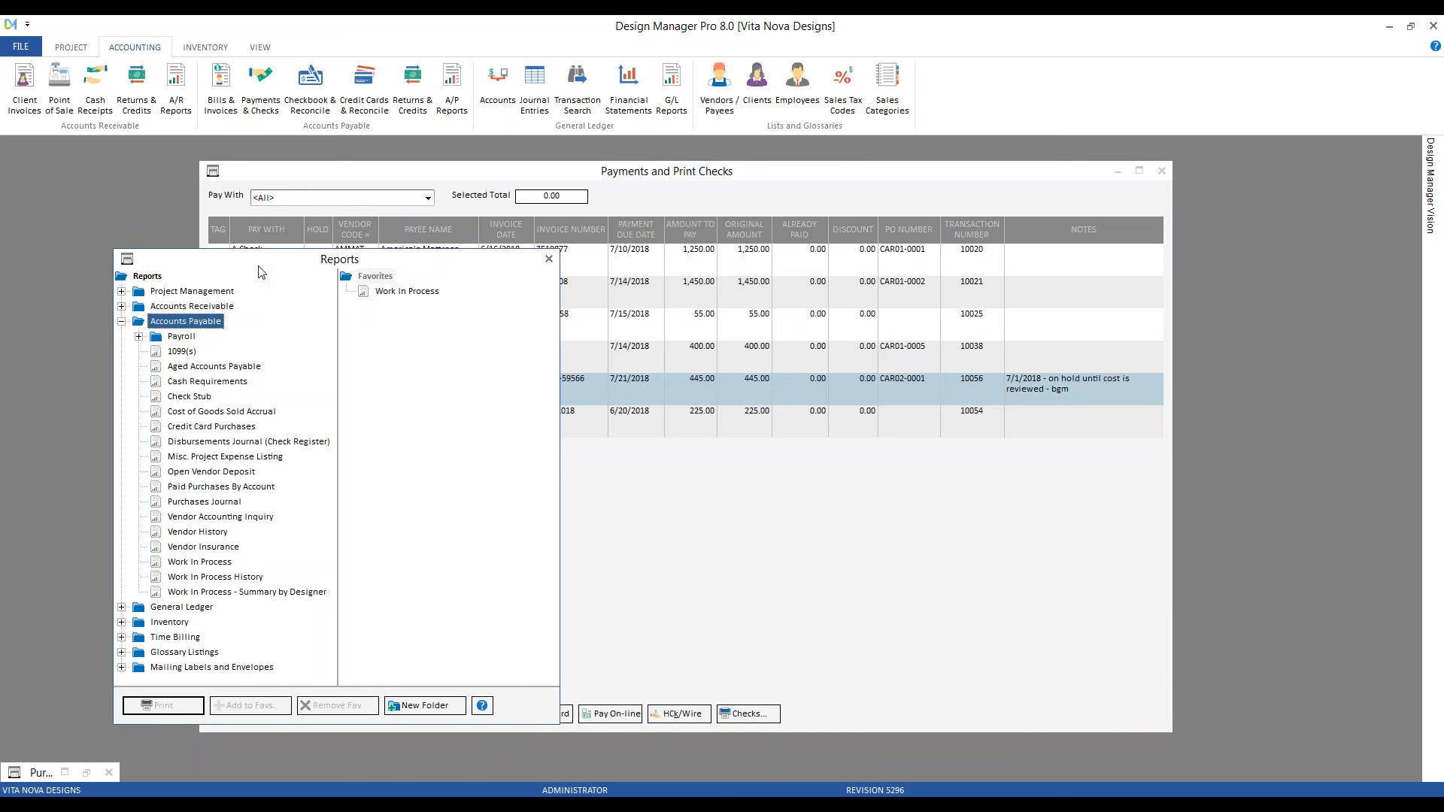
double_click(237, 367)
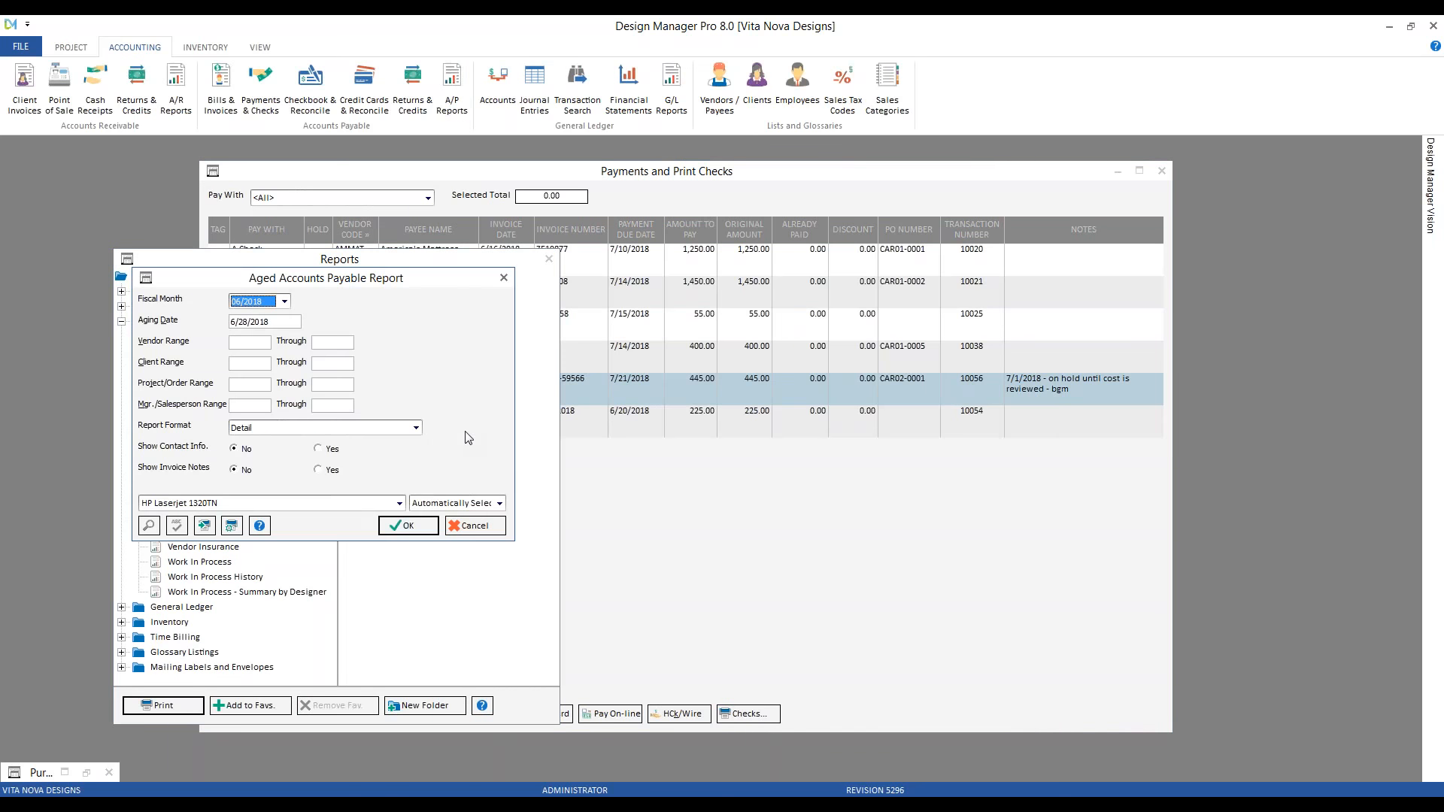
left_click(423, 526)
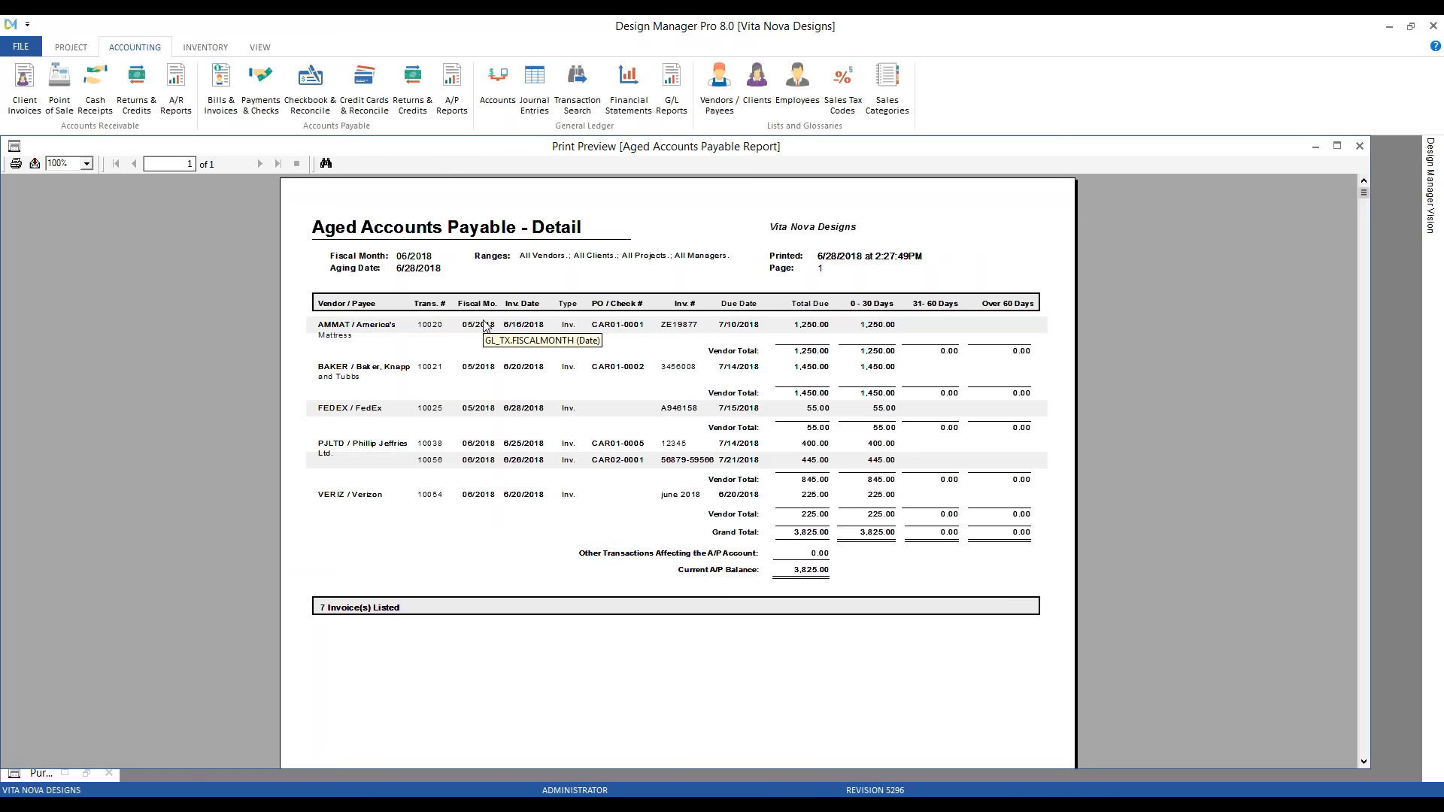
left_click(87, 164)
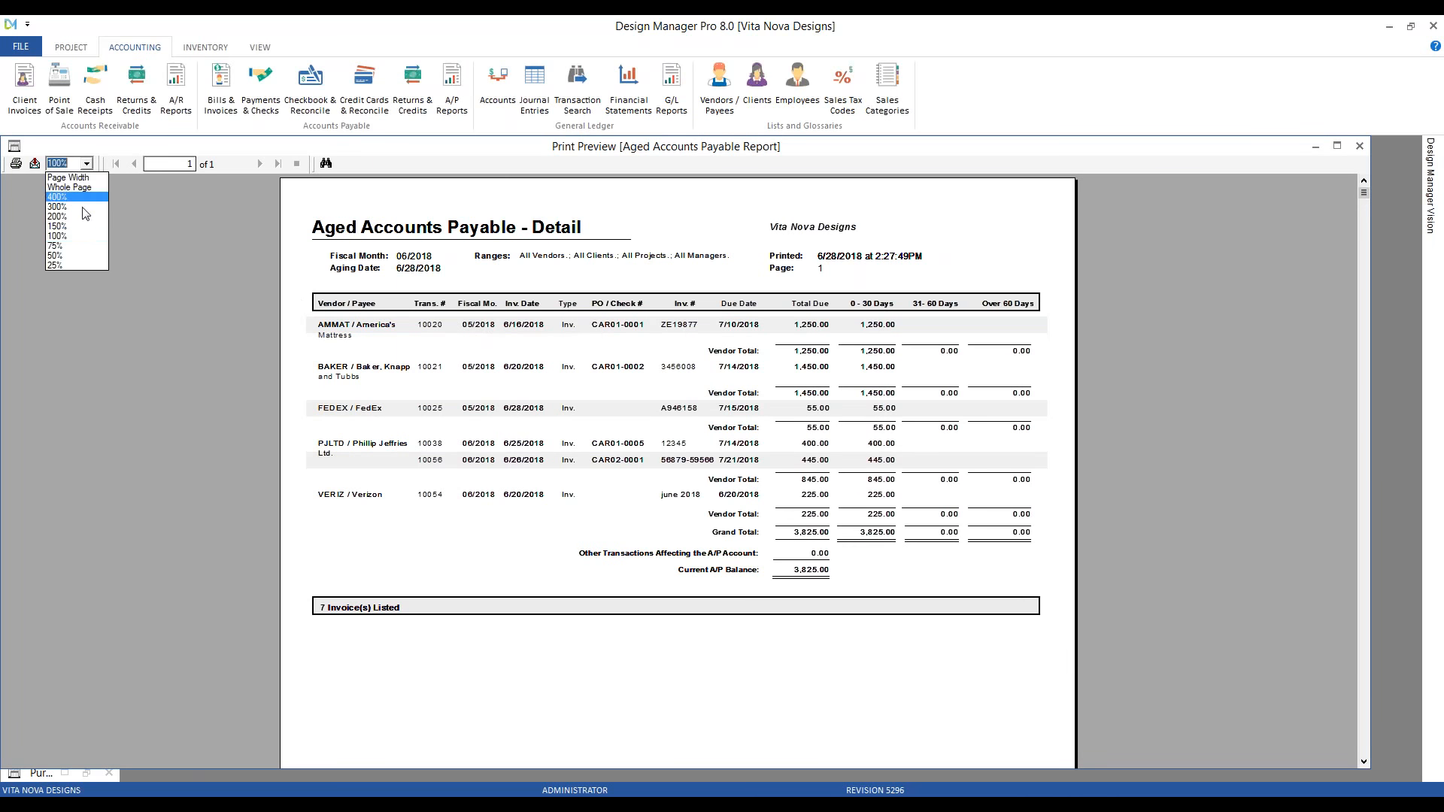
left_click(77, 226)
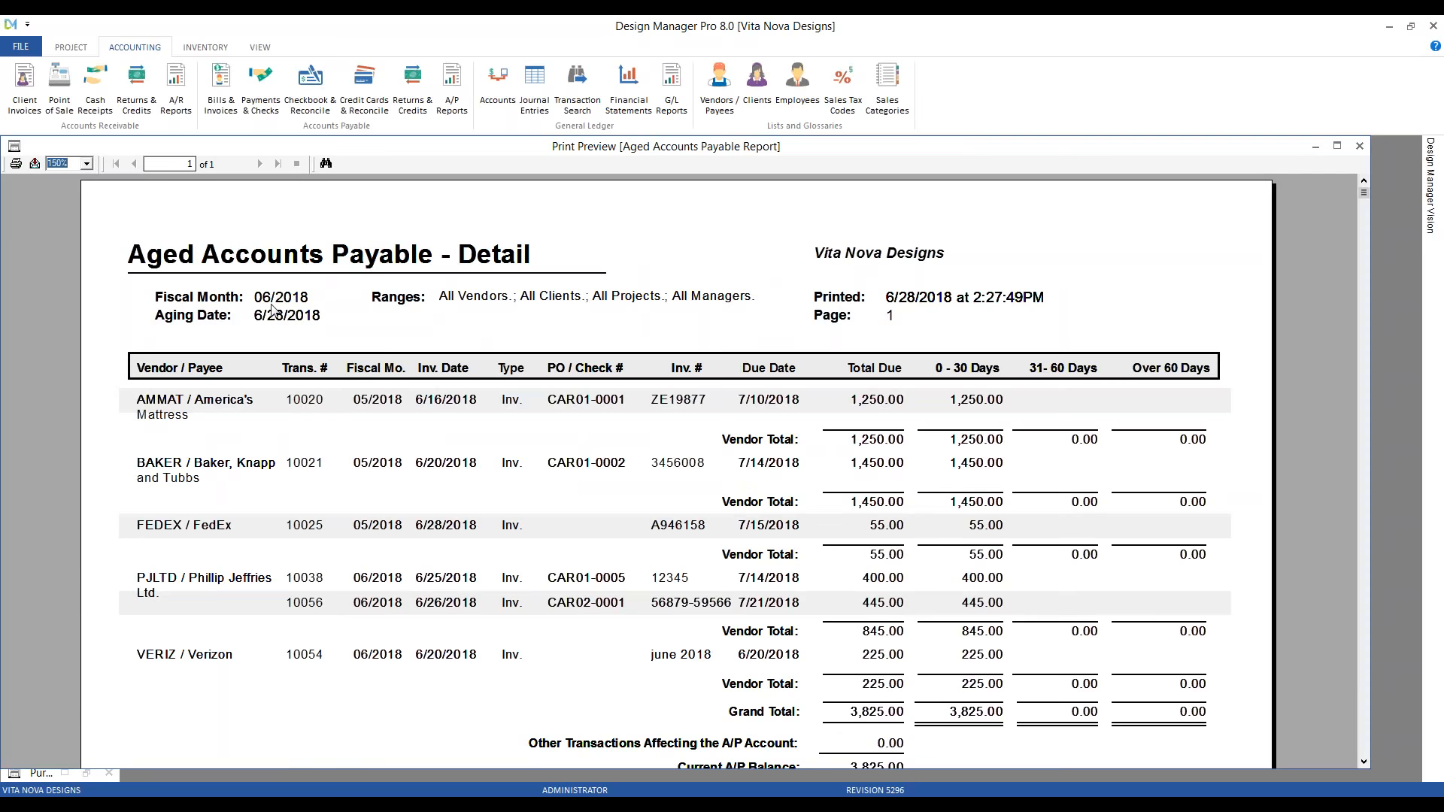
Review the Aged Accounts Payable Detail report at 150% down to its grand total and current A/P balance
scroll(272, 313, "down", 1)
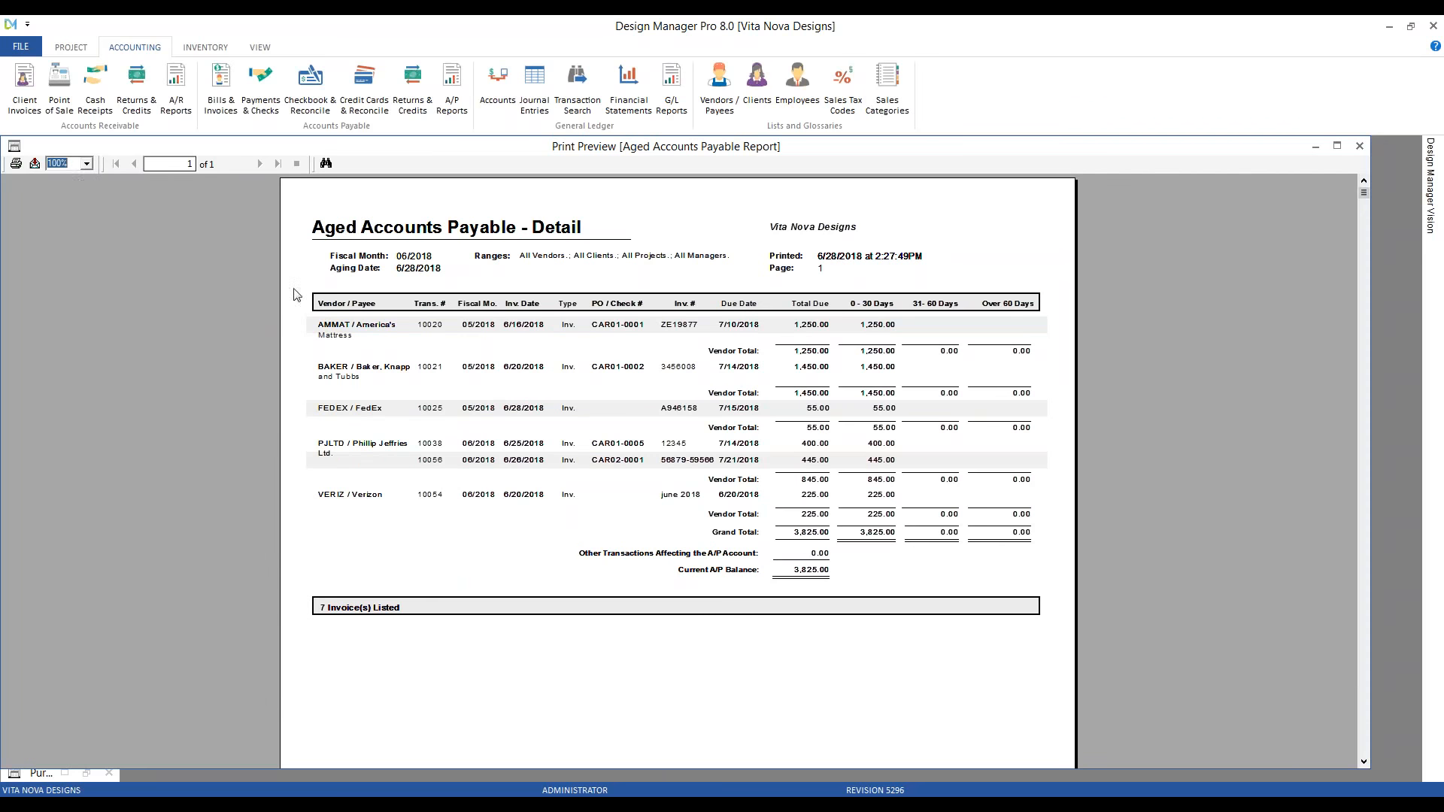
left_click(87, 164)
left_click(77, 225)
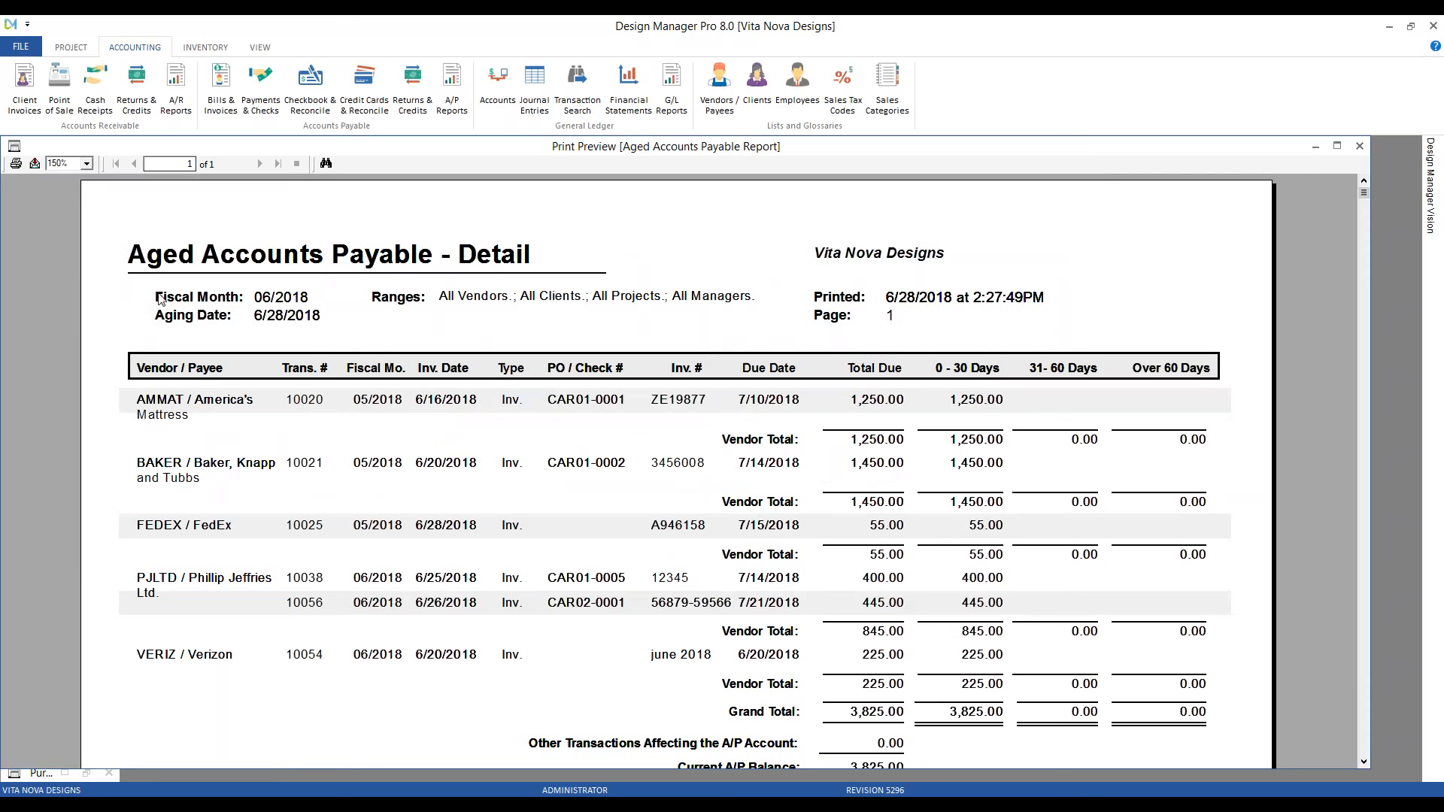
scroll(162, 291, "down", 1)
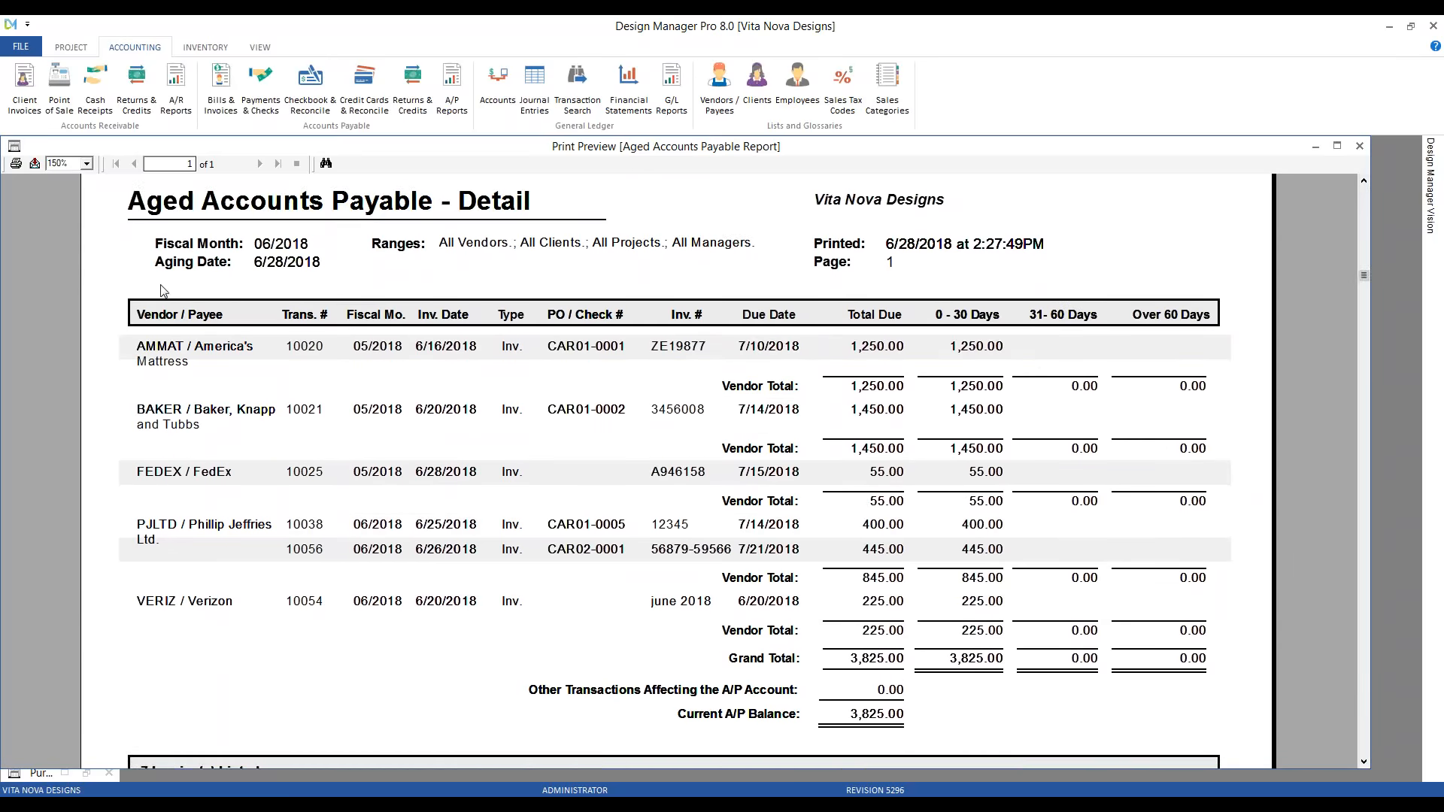
scroll(161, 285, "down", 1)
Compare the Aged Accounts Payable report with the invoices in Payments and Print Checks, and close the report preview
left_click_drag(630, 153, 1098, 186)
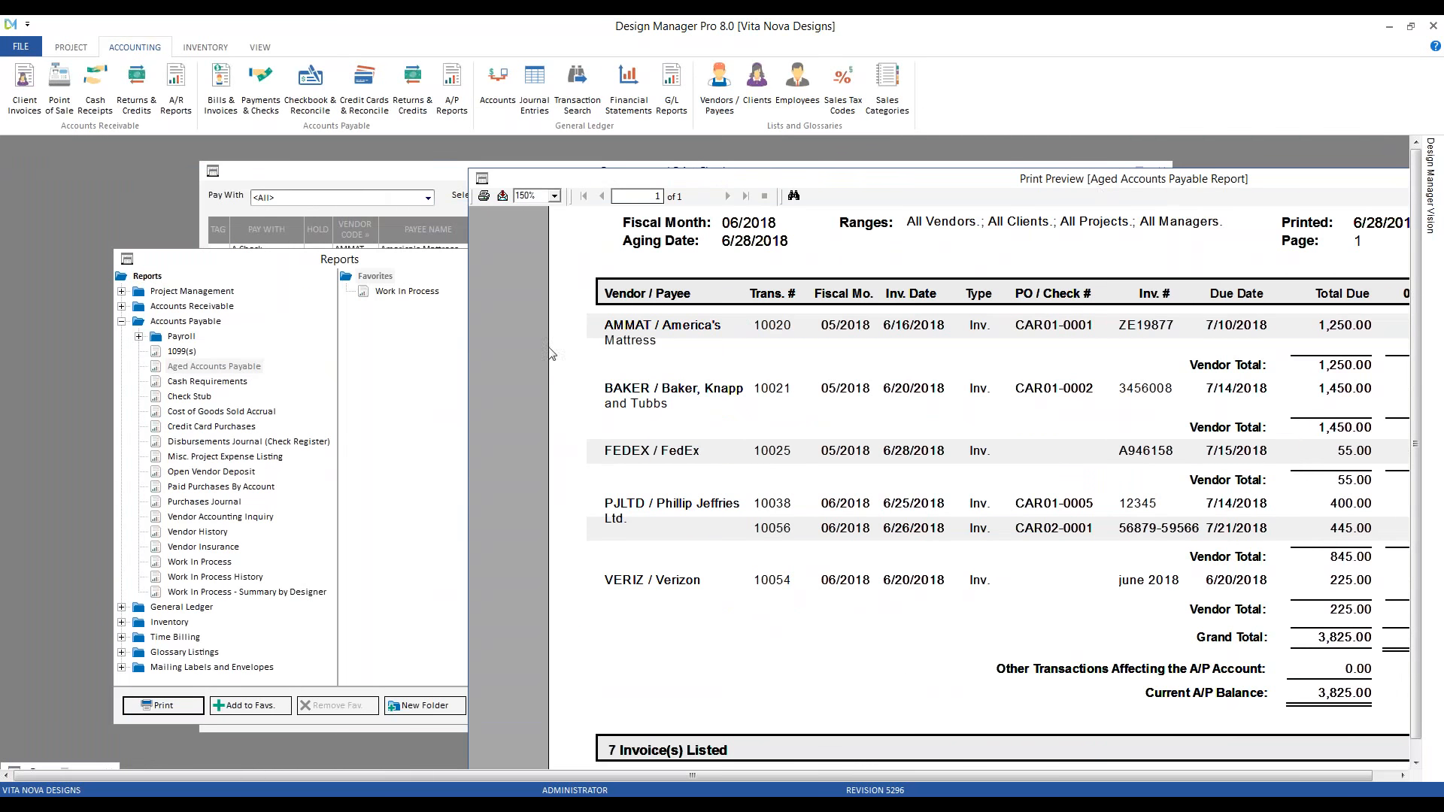
left_click(370, 182)
left_click_drag(998, 172, 802, 157)
left_click(1158, 191)
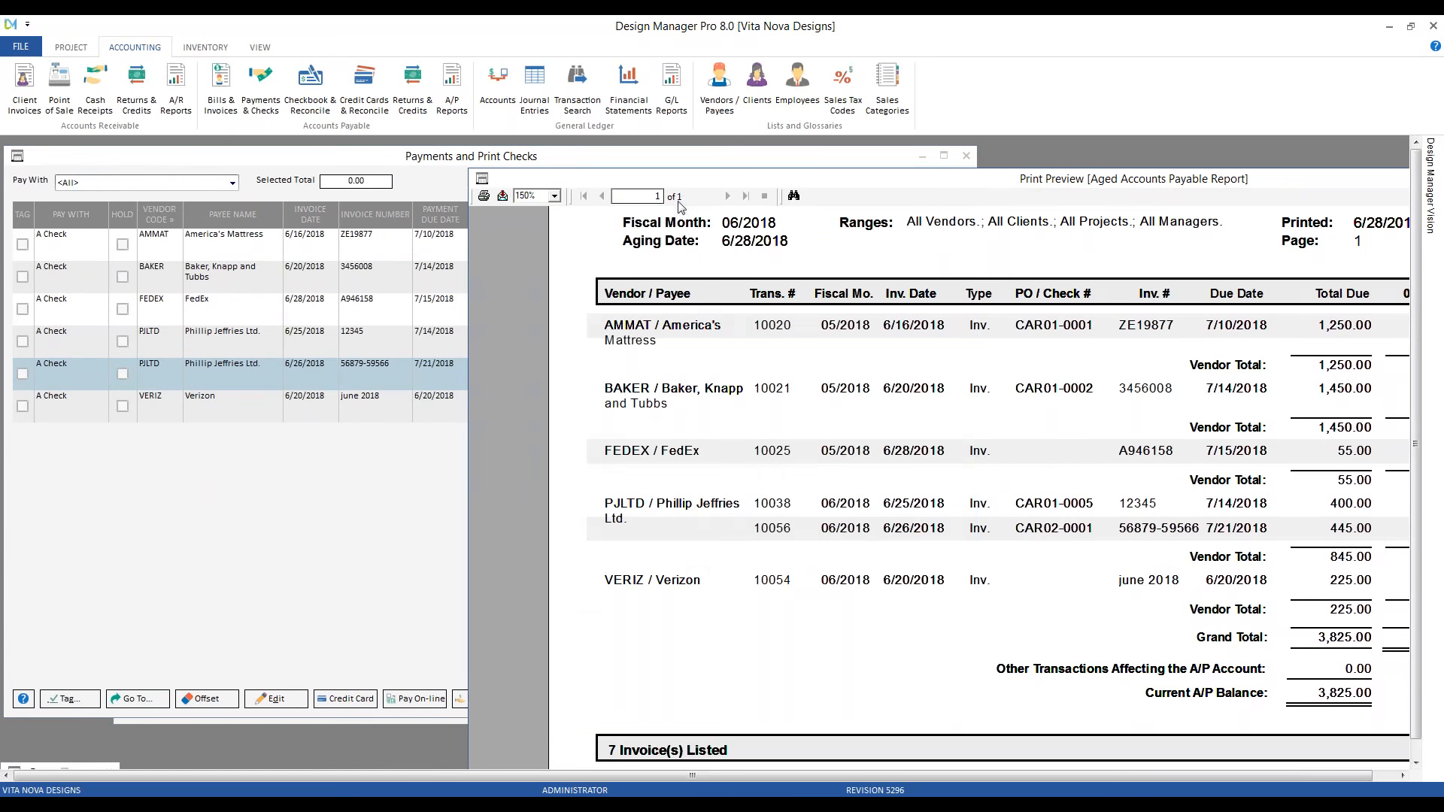
left_click_drag(469, 169, 545, 160)
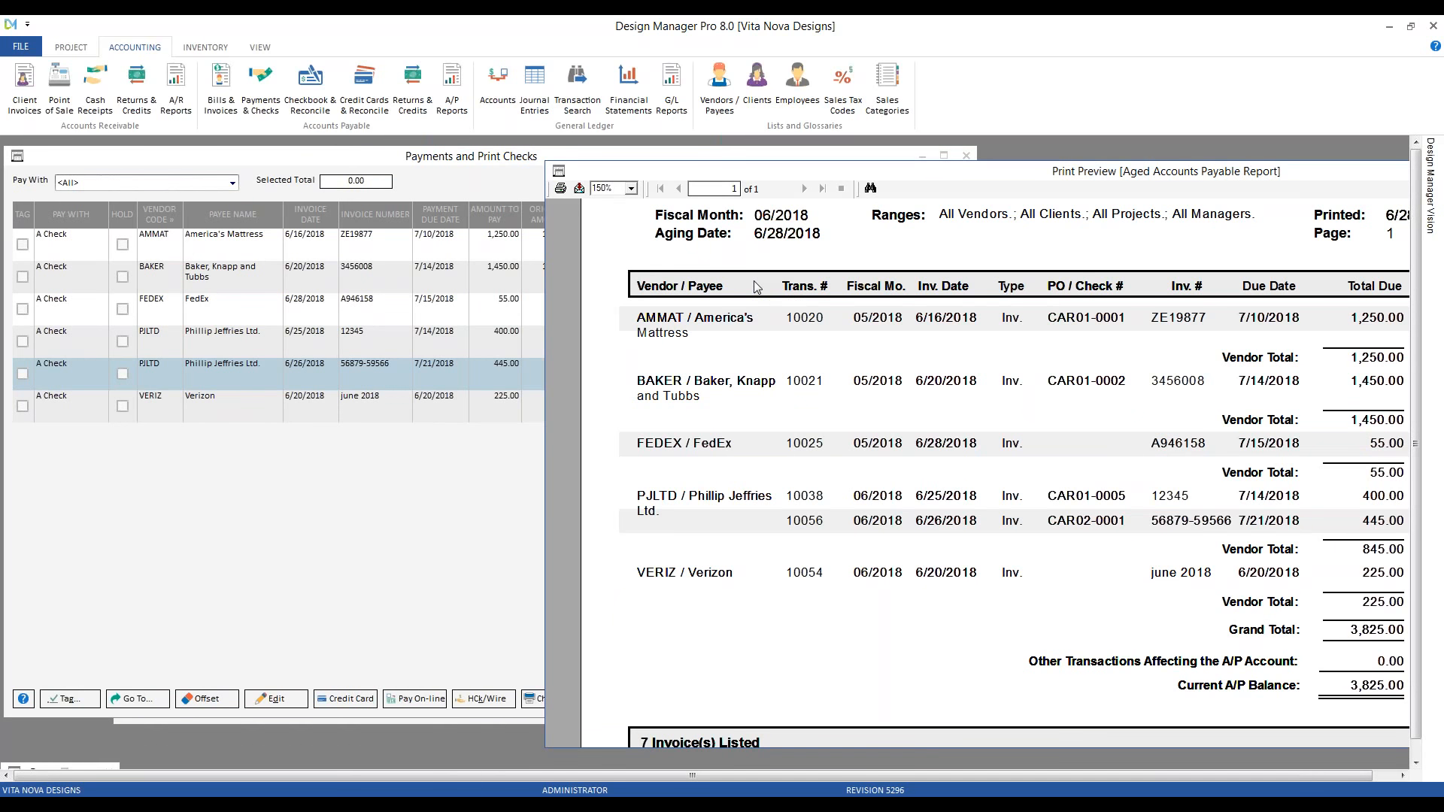
left_click(559, 171)
left_click(588, 281)
left_click_drag(423, 161, 518, 186)
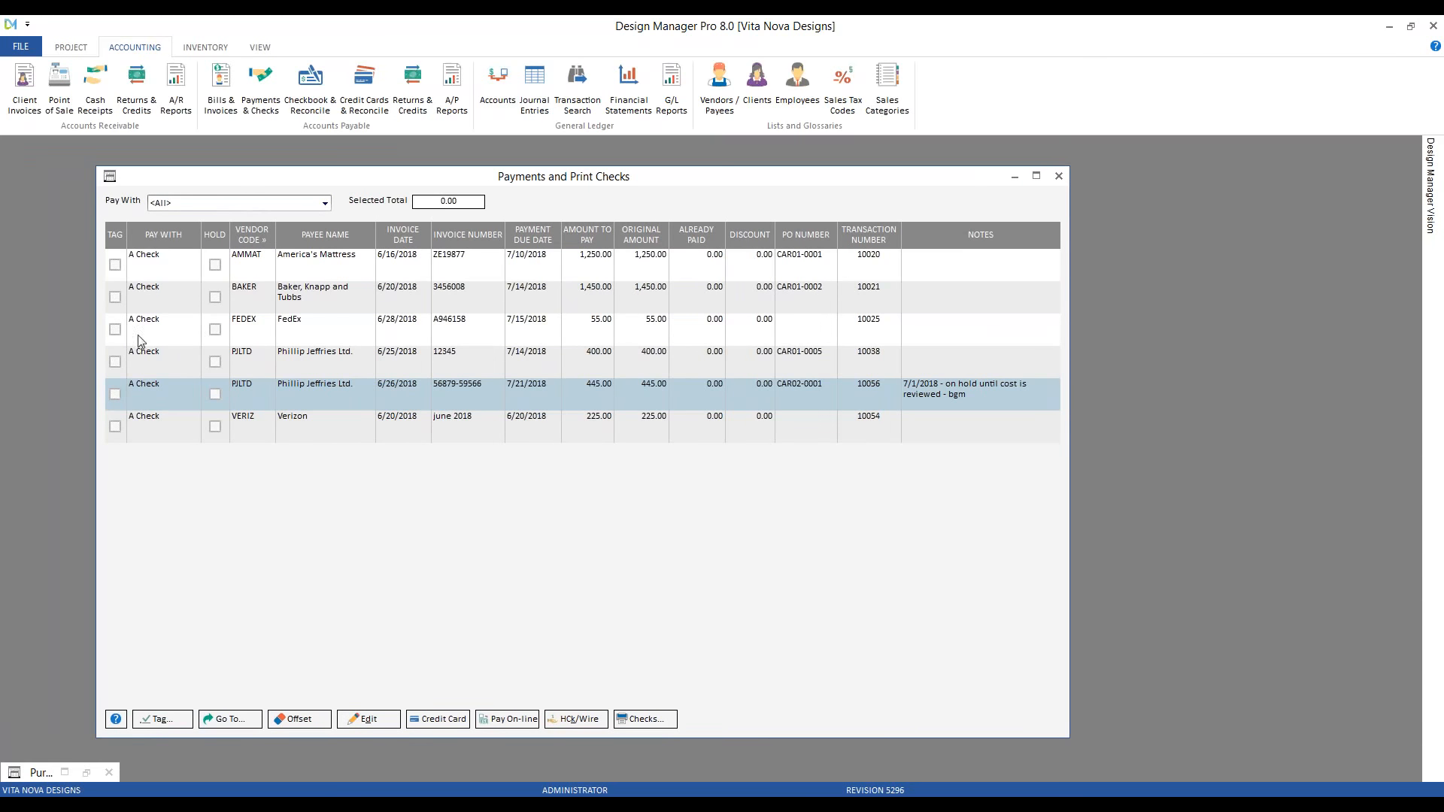
Tag the Phillip Jeffries CAR02-0001 invoice for payment and set up a check run from the Cash - Checking account
left_click(123, 389)
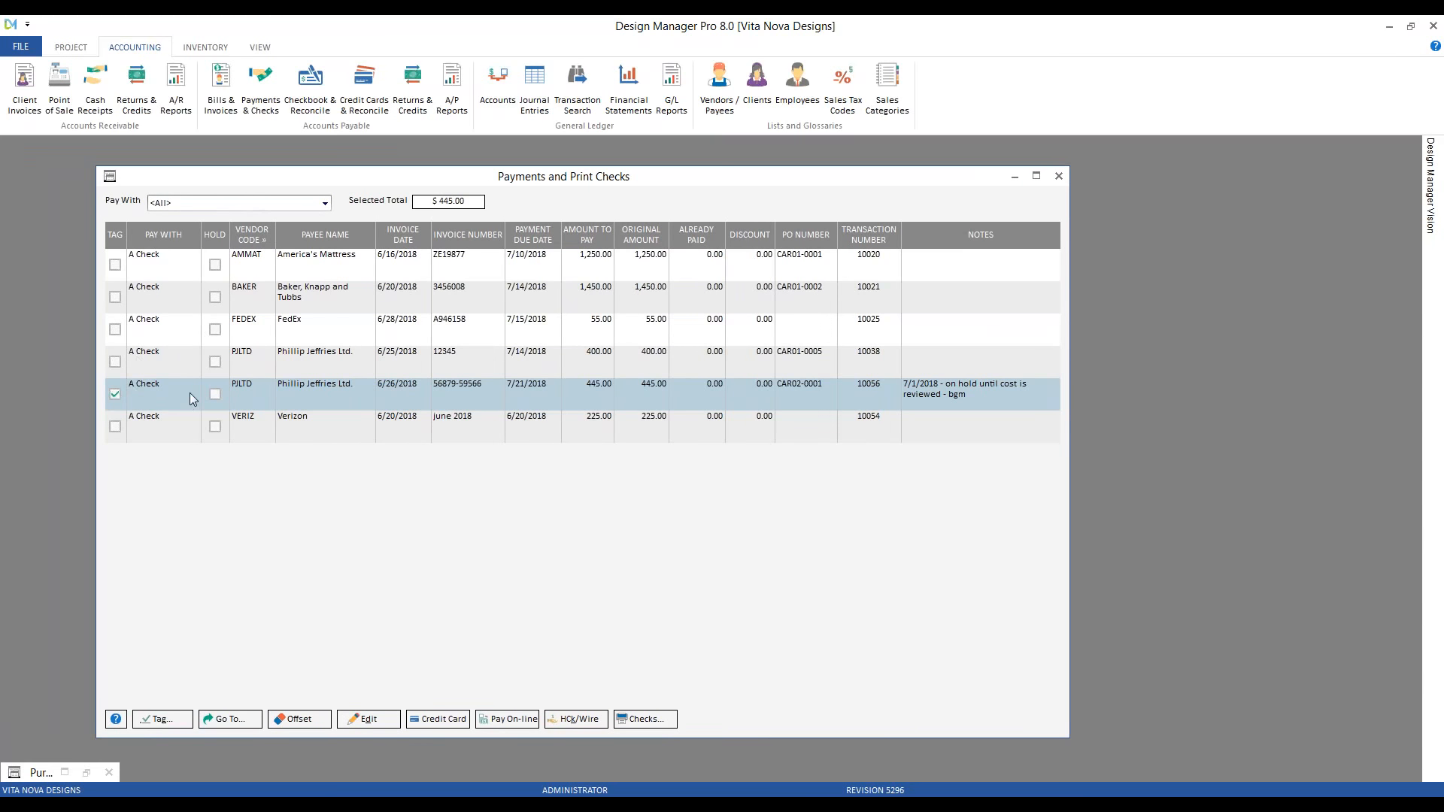
left_click(646, 719)
left_click_drag(320, 315, 315, 281)
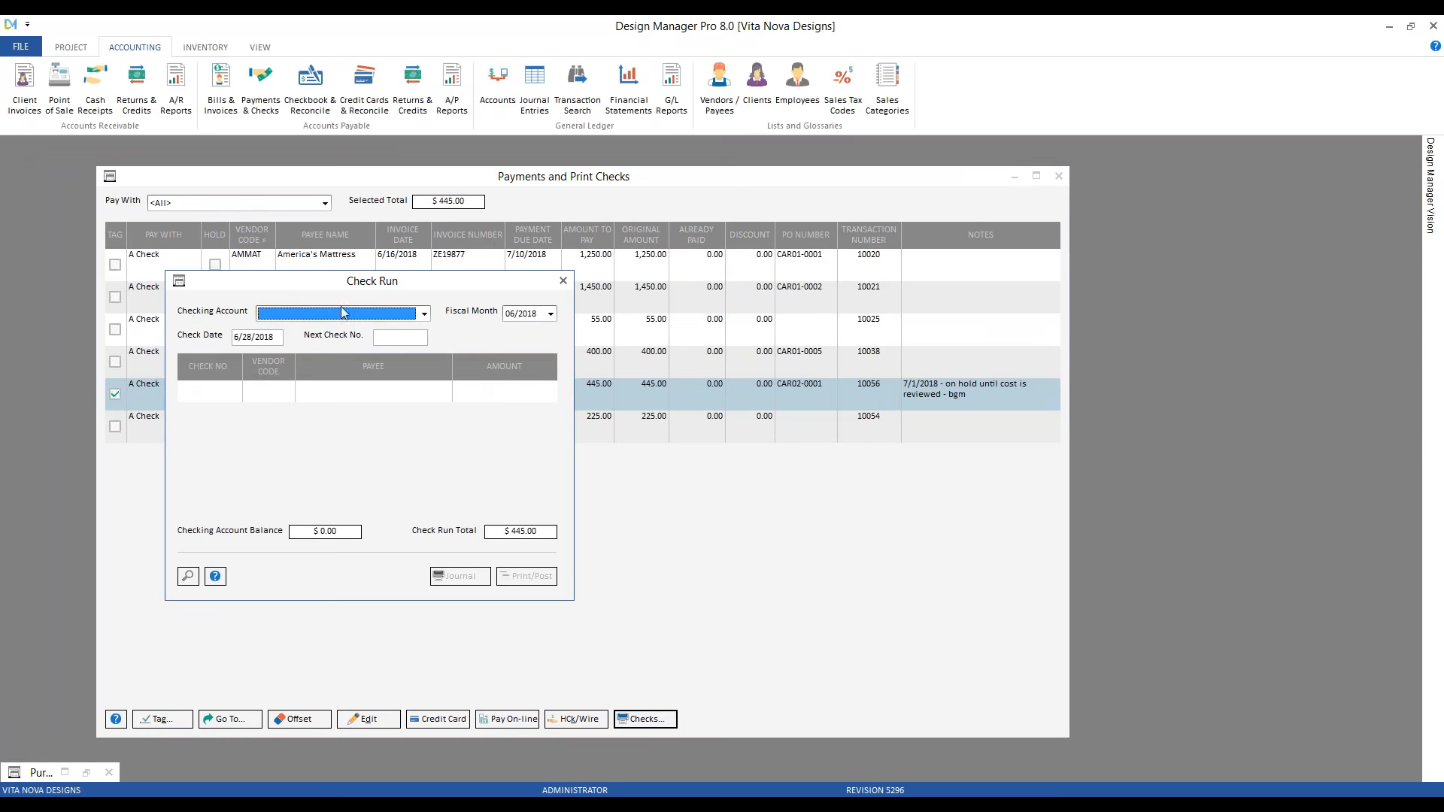
left_click(425, 316)
left_click(417, 329)
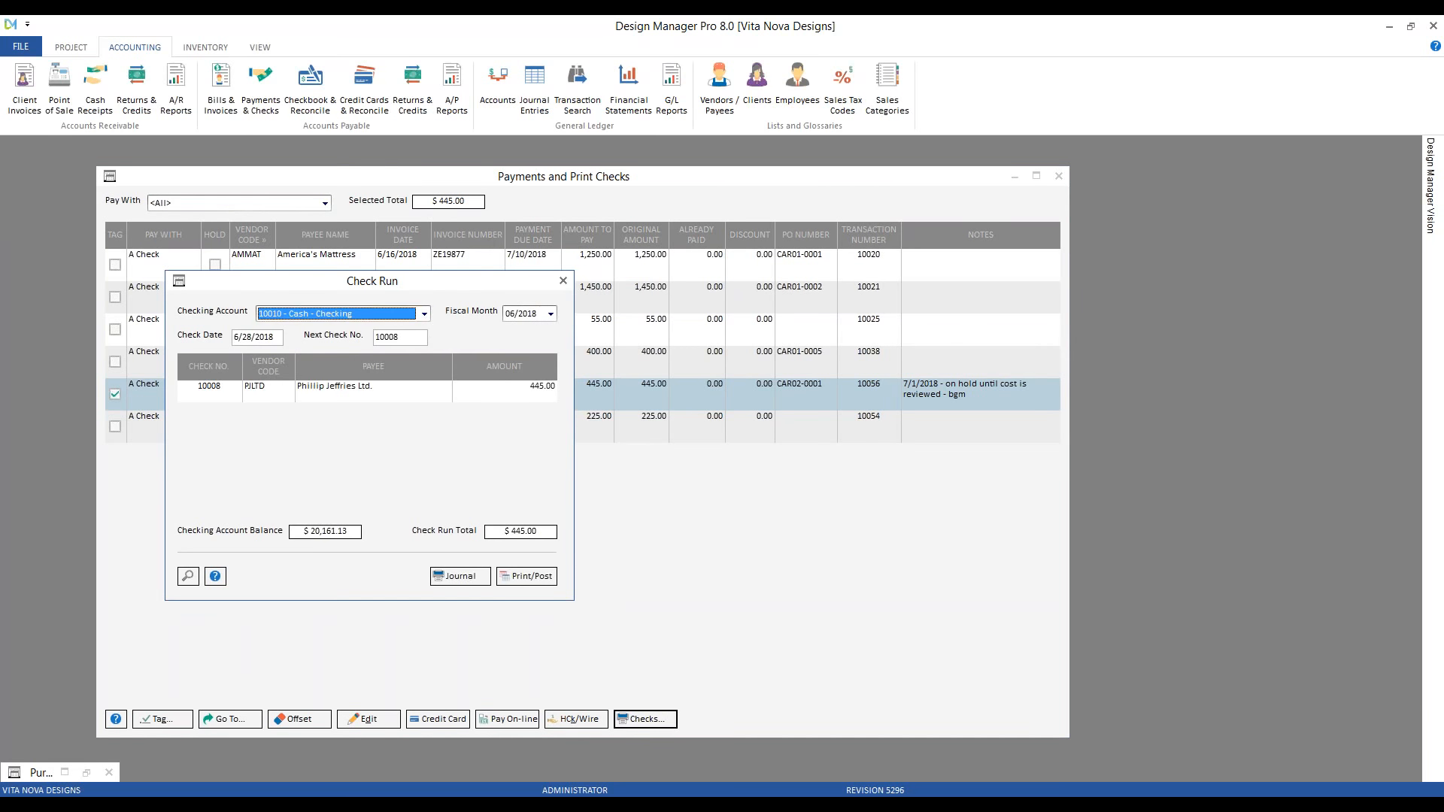
Print and post the Phillip Jeffries check, review its preview, and accept the check run
left_click(529, 577)
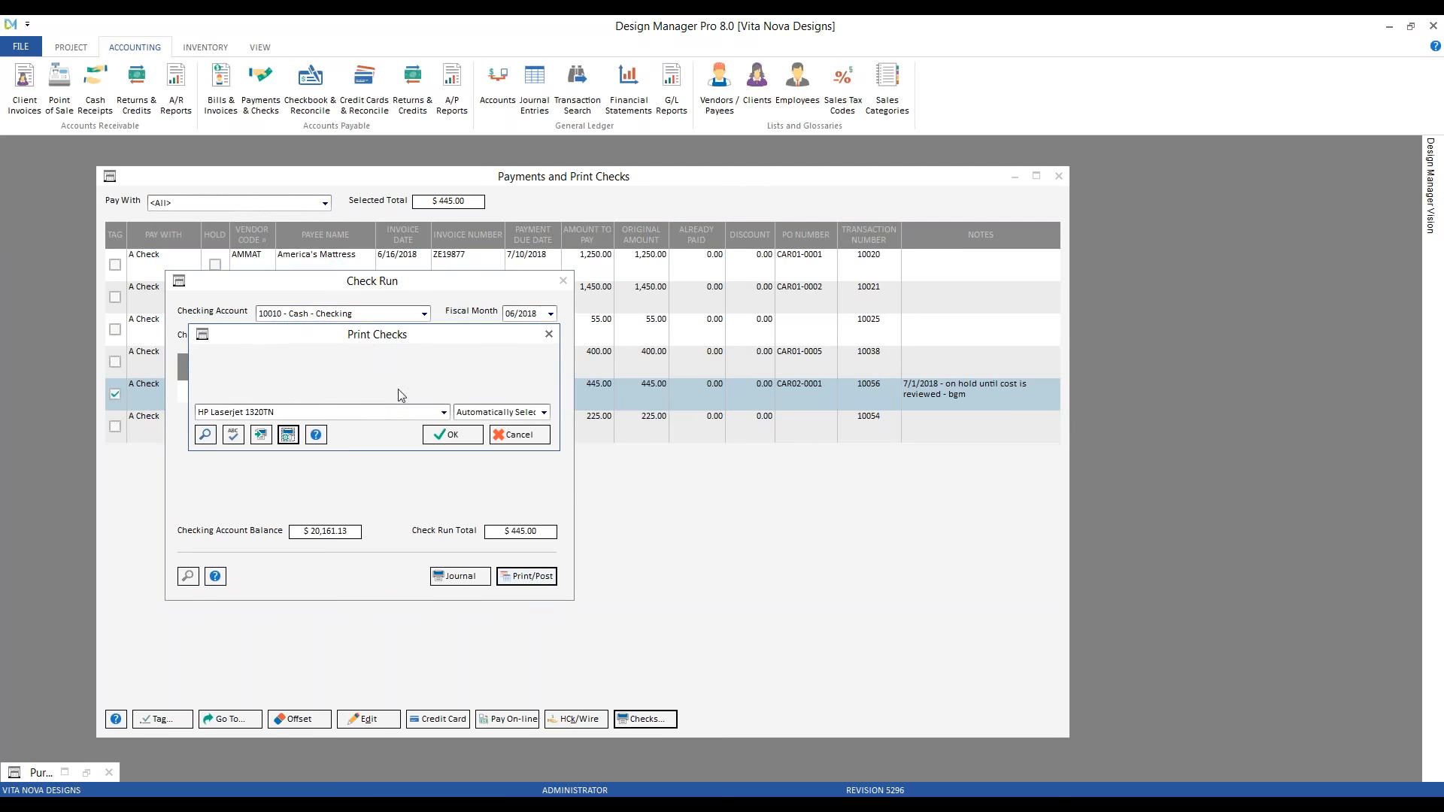
left_click(452, 436)
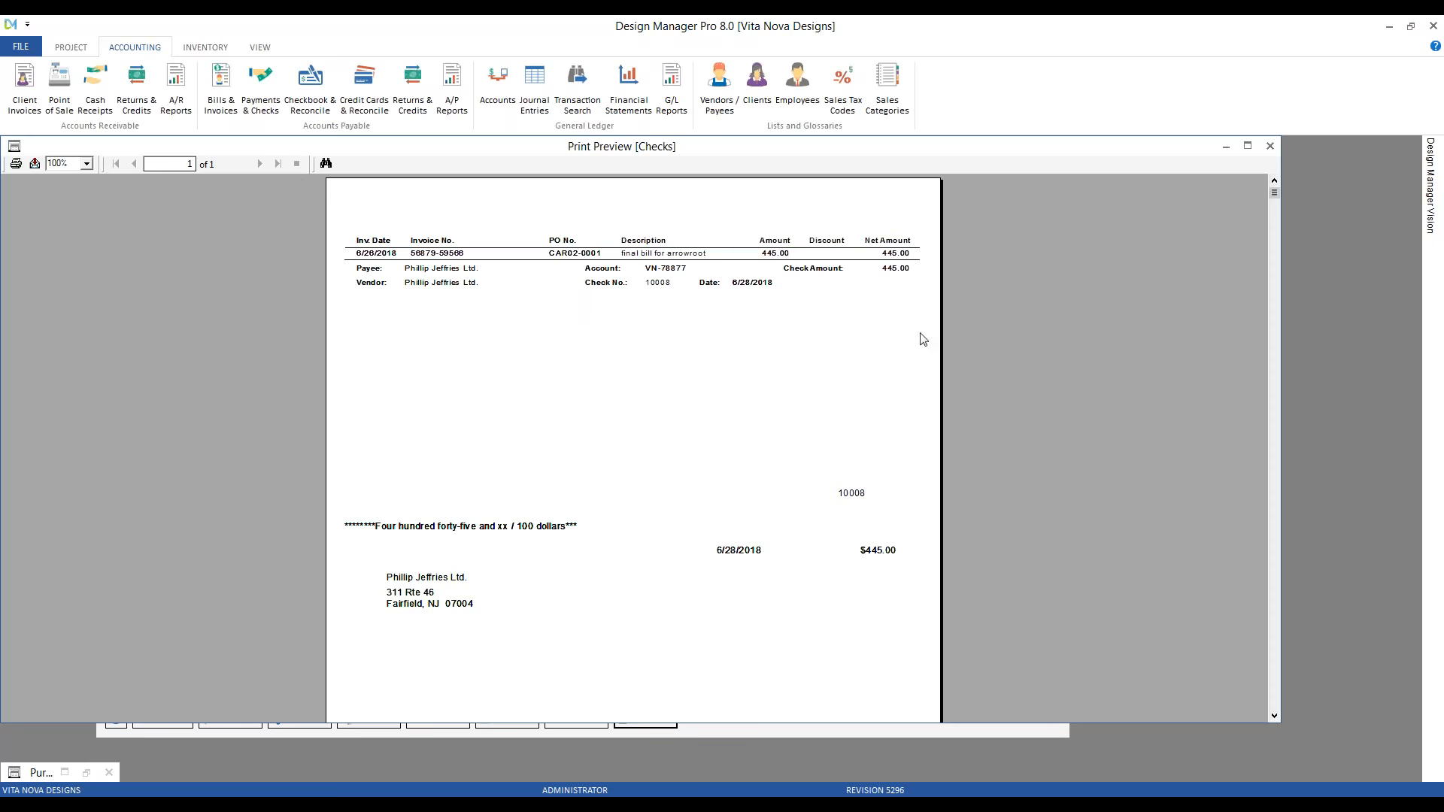
scroll(855, 325, "down", 3)
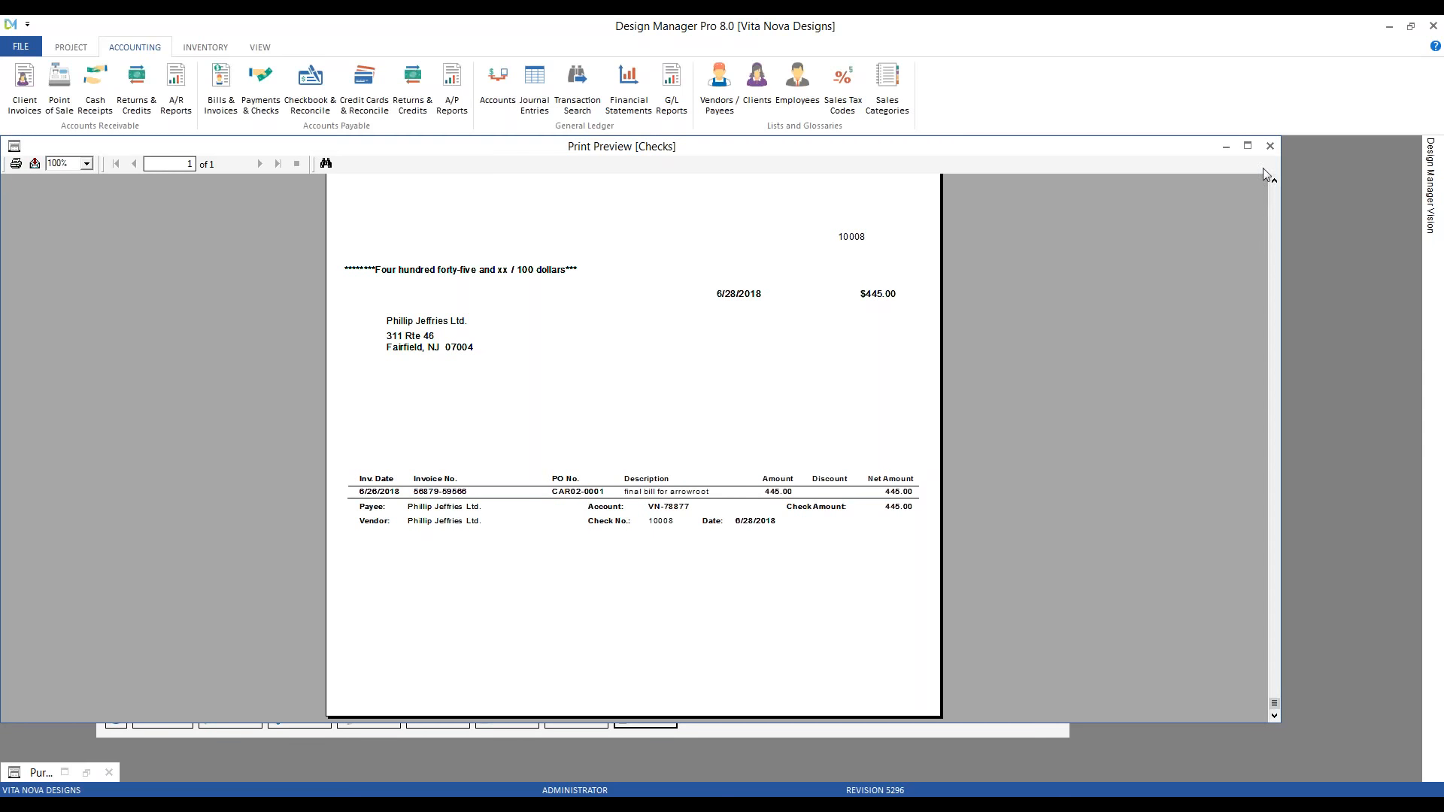
left_click(1272, 149)
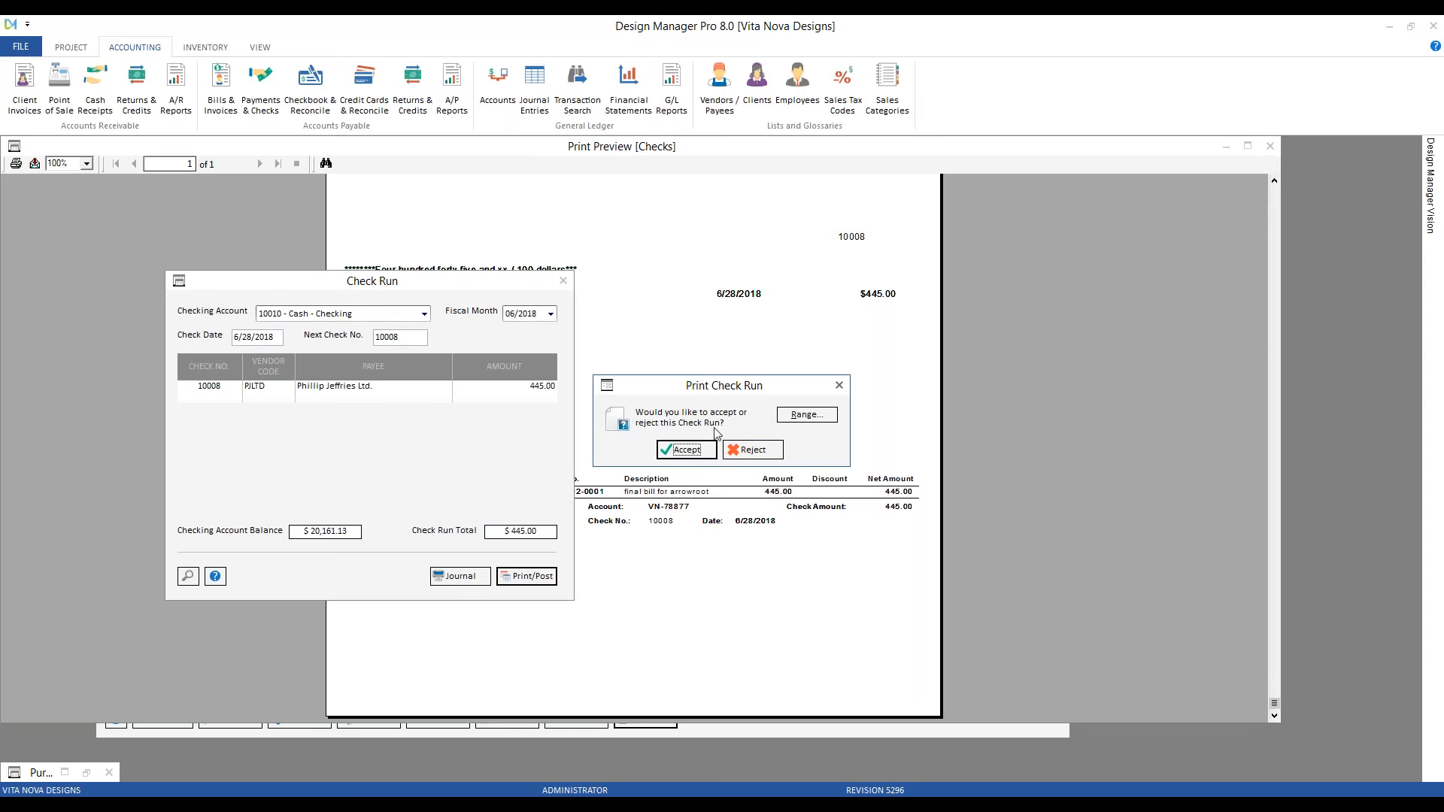
left_click(698, 450)
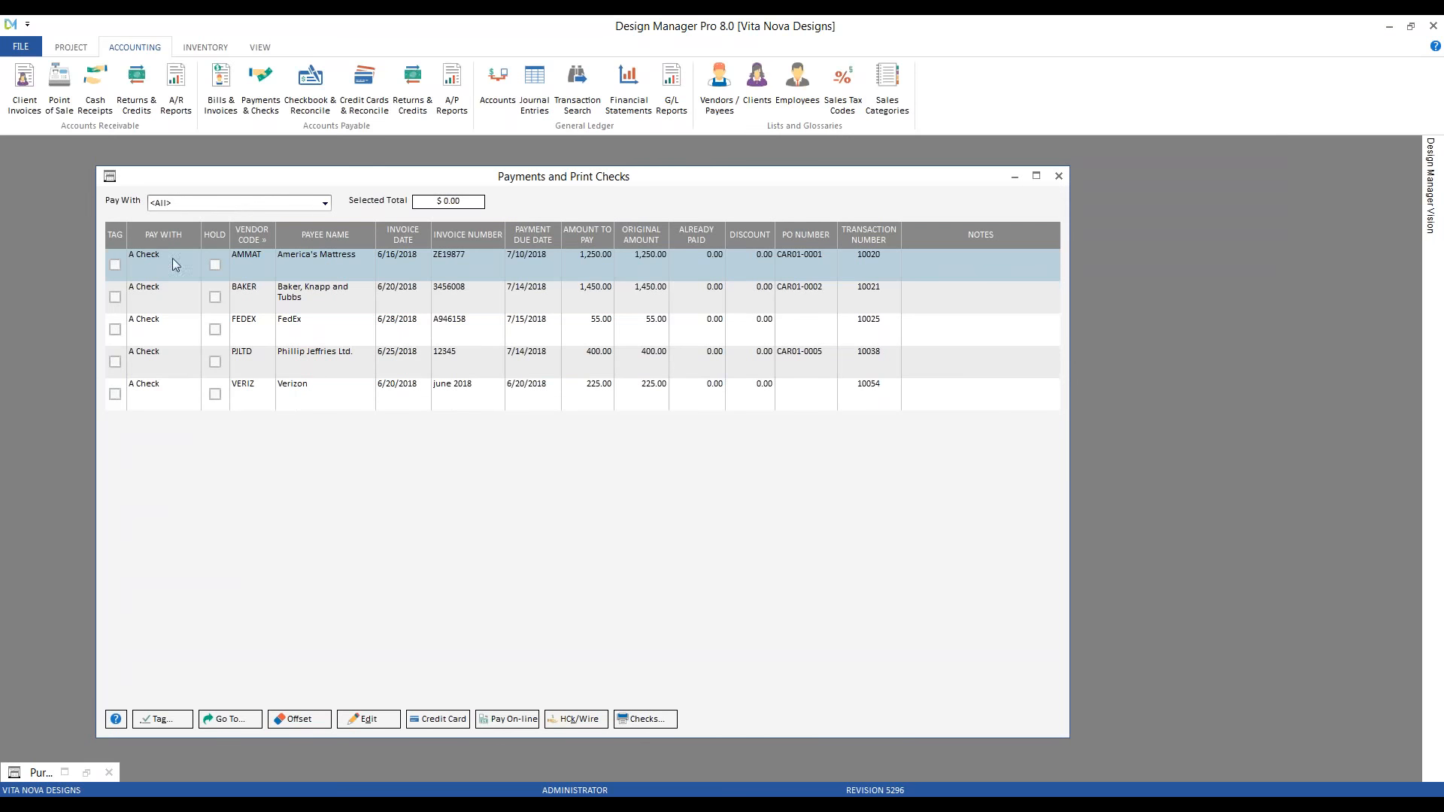
Open the accounts payable reports and add Aged Accounts Payable to the favorites
left_click(810, 375)
left_click(452, 83)
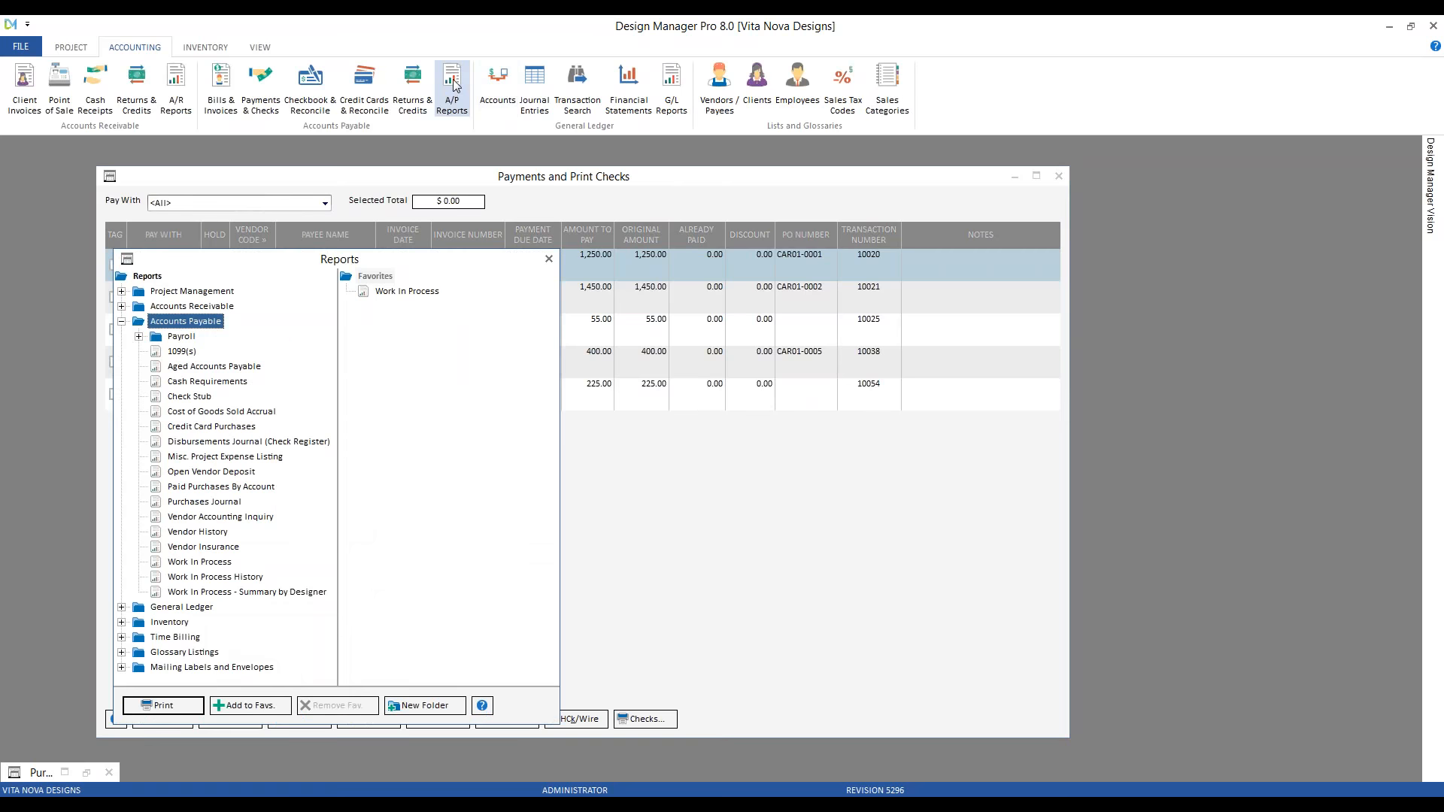
left_click(411, 291)
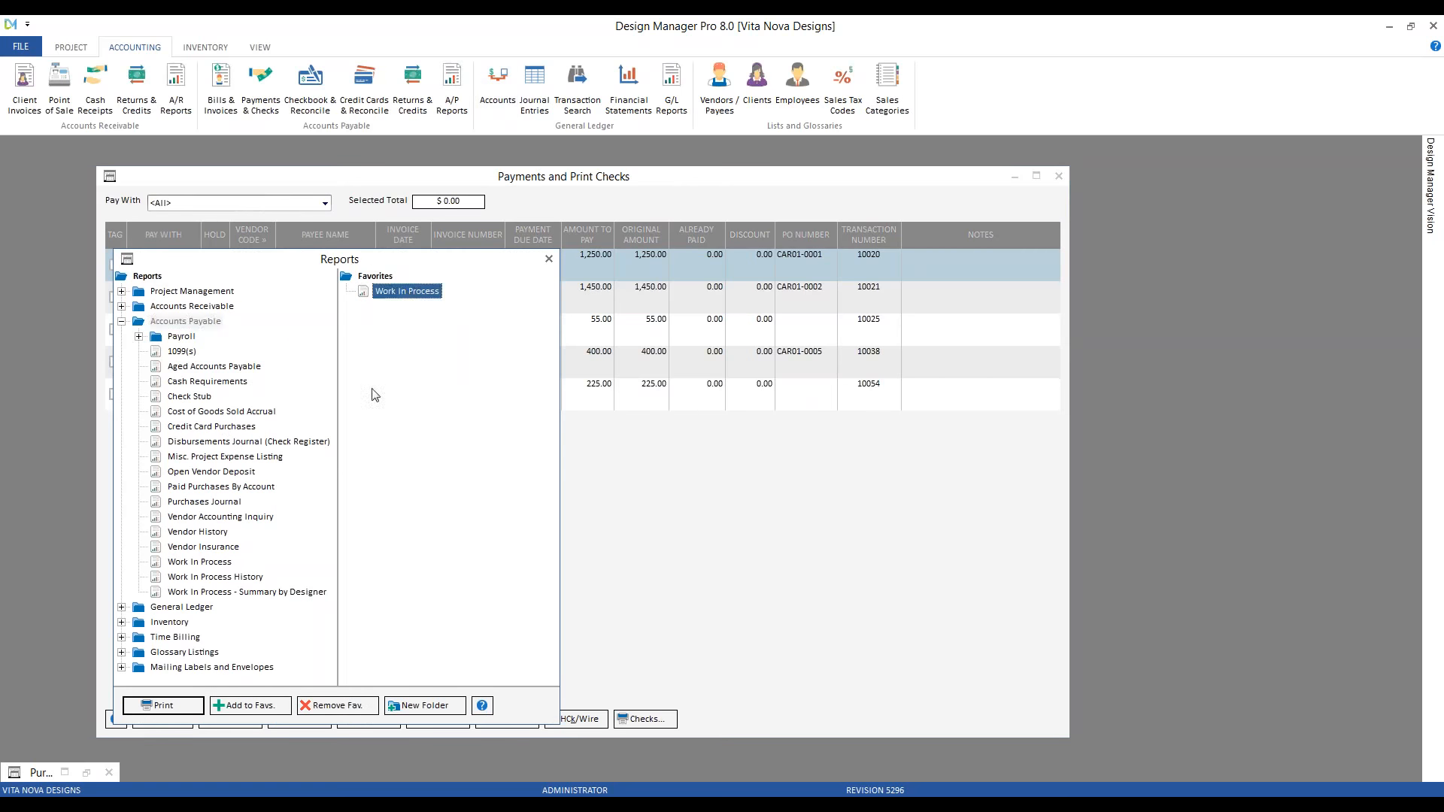
left_click(218, 367)
left_click(252, 705)
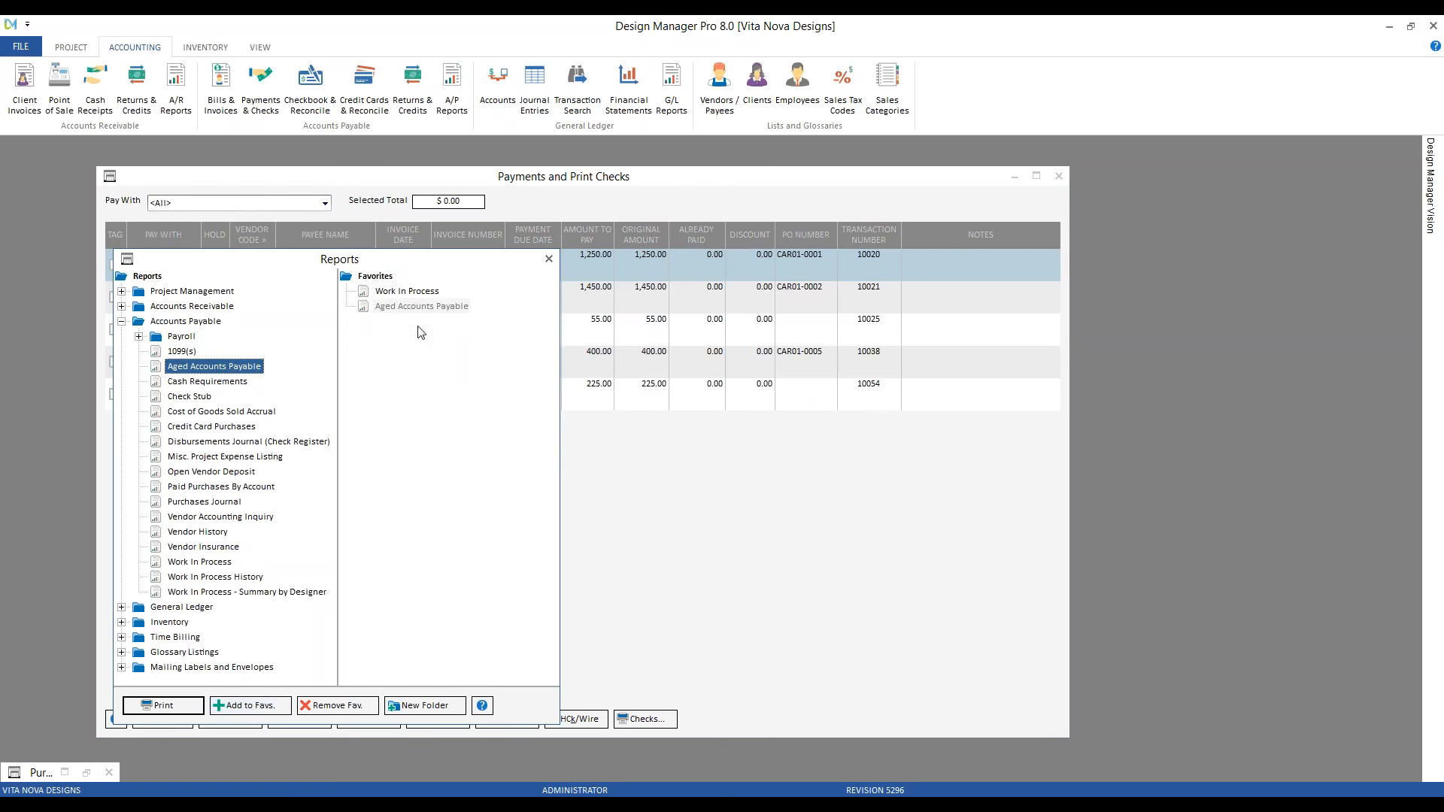
Preview the favorite Aged Accounts Payable report in Detail format for 06/2018, and close the preview and Payments and Print Checks
double_click(422, 306)
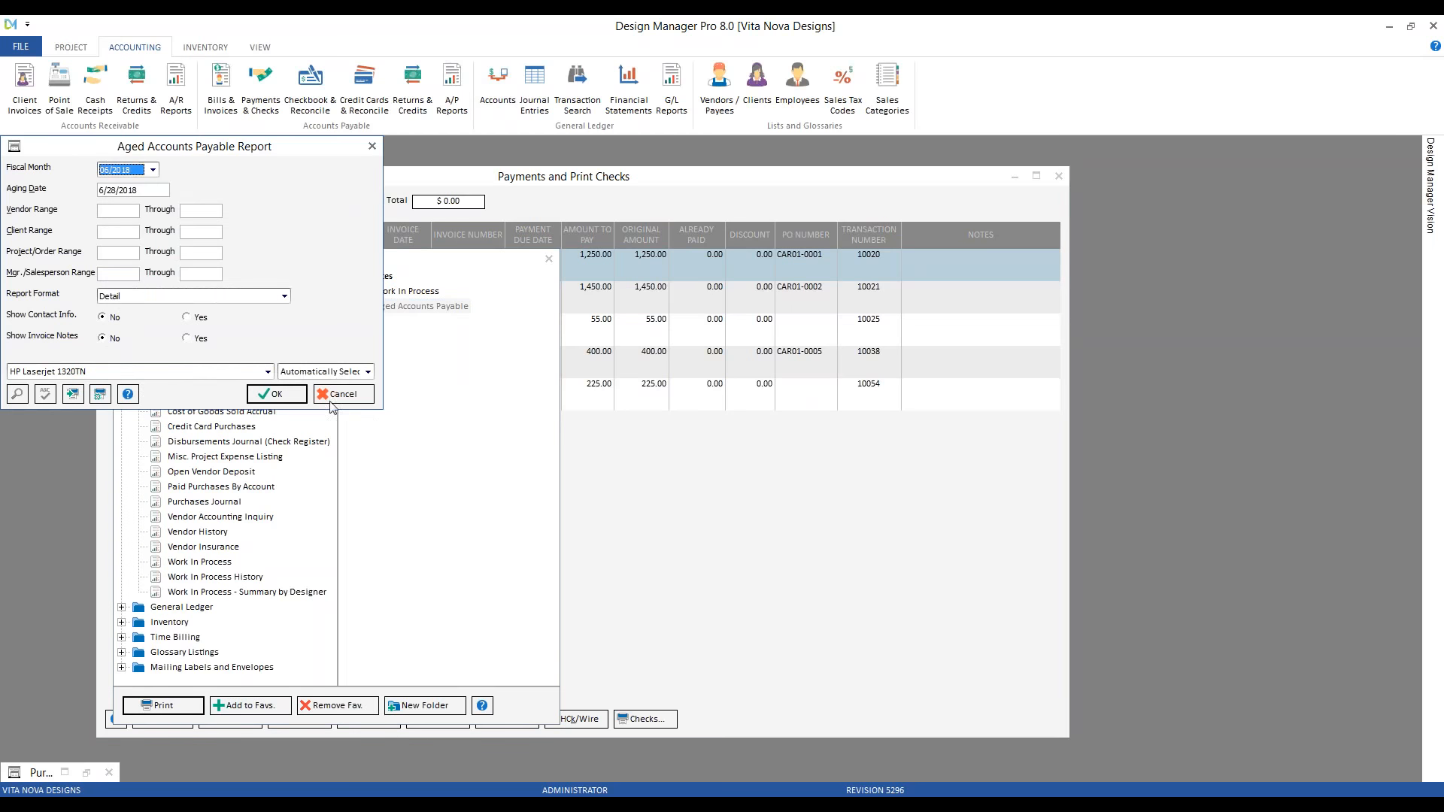
left_click(287, 396)
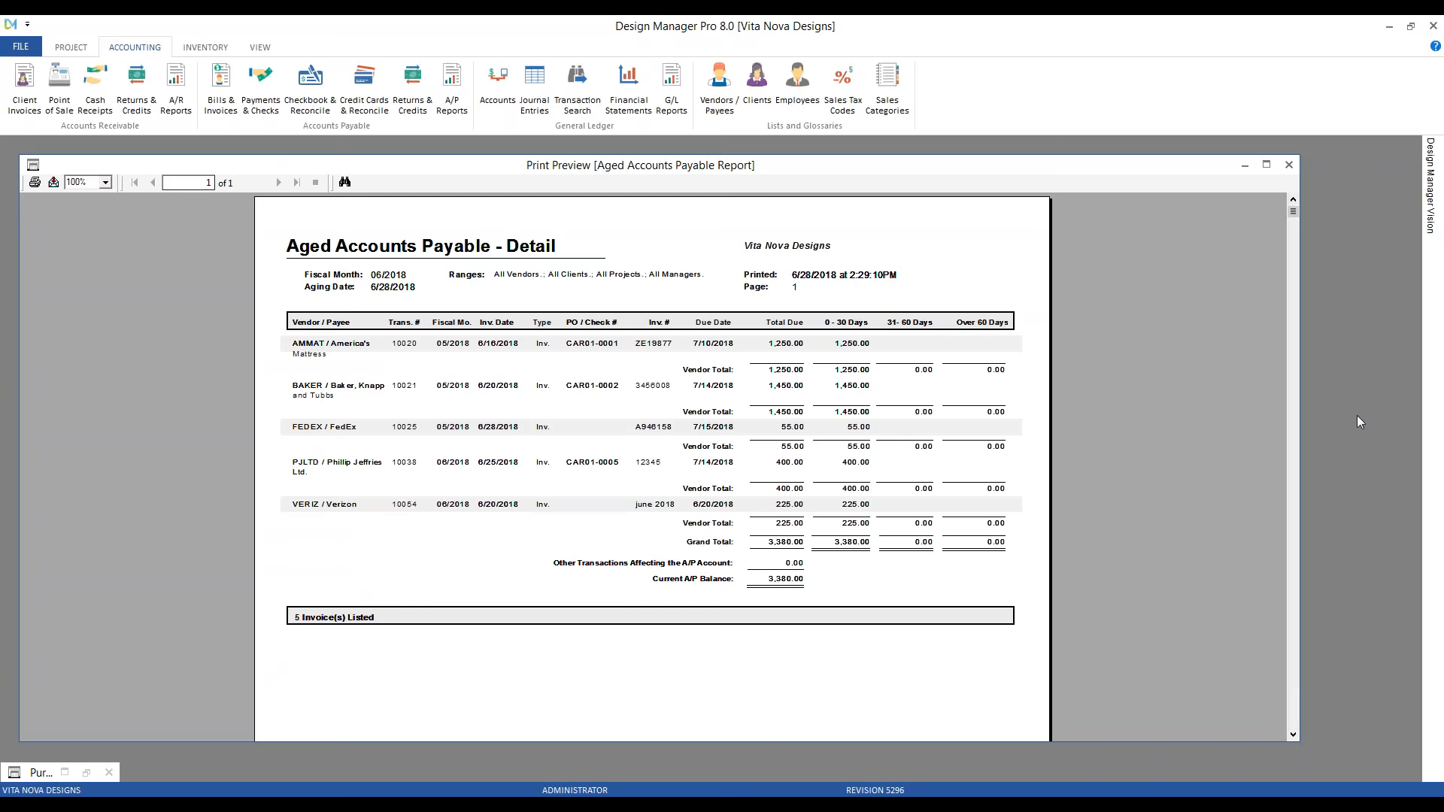
left_click(1288, 165)
left_click(1061, 205)
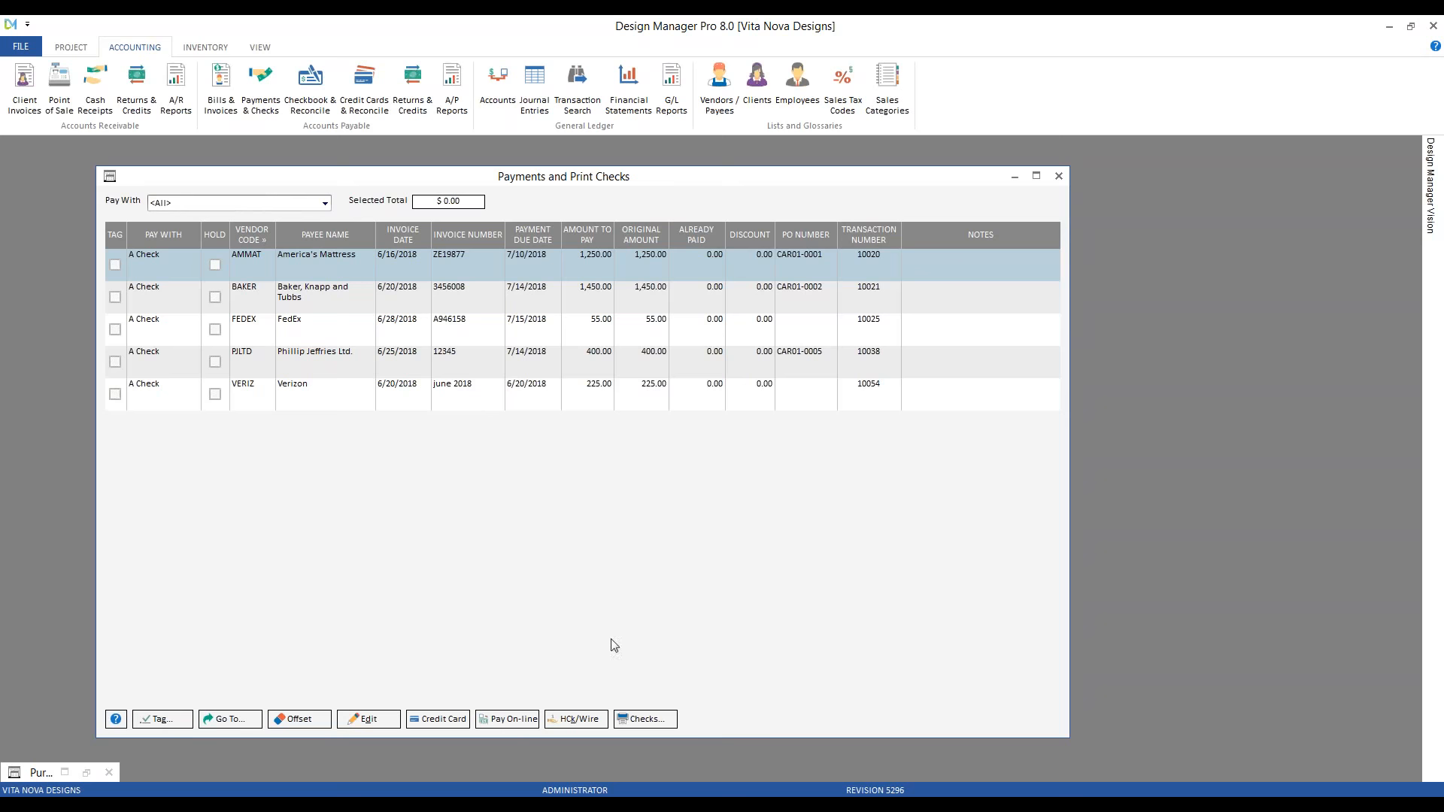
left_click(1058, 175)
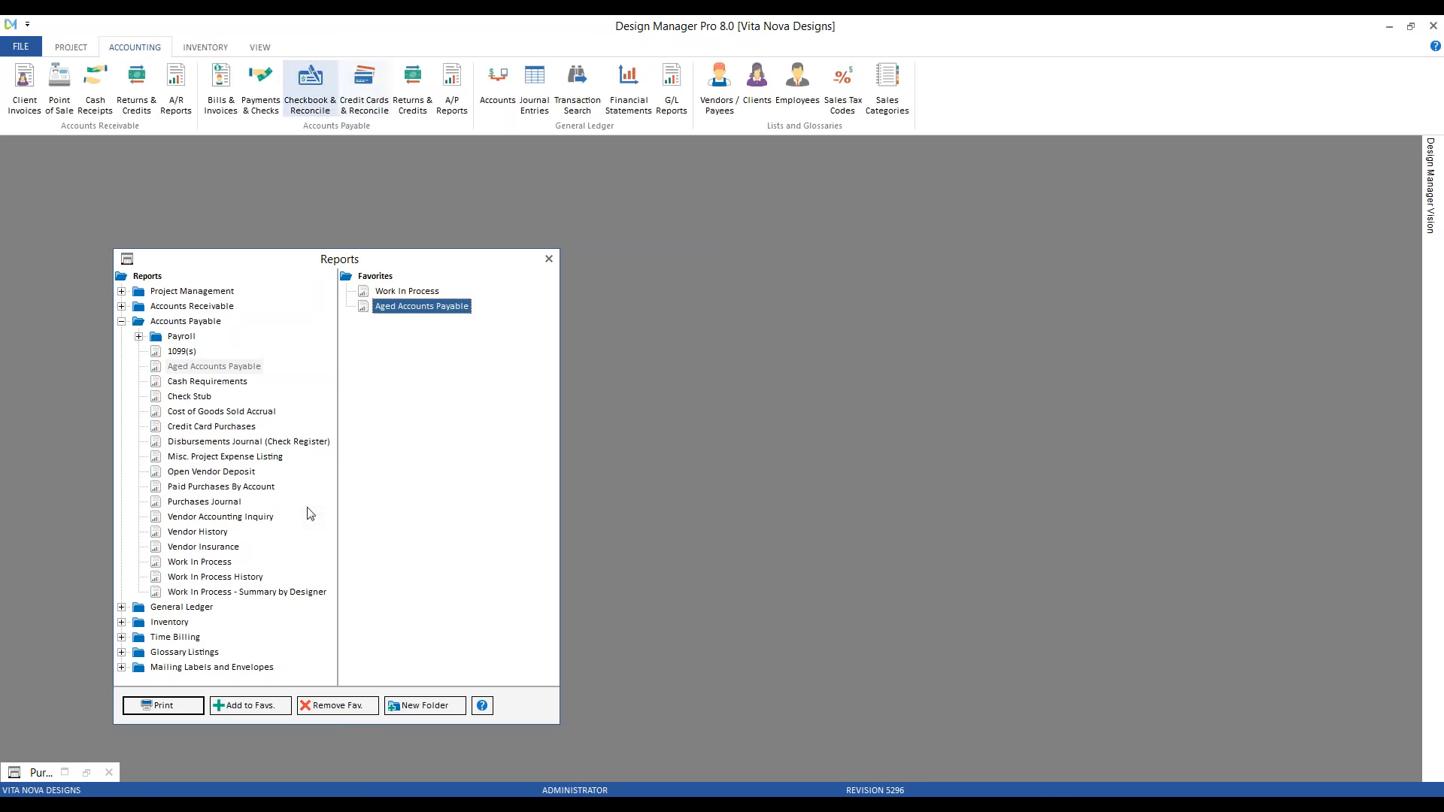
Restore the Purchase and Work Orders window and close the Reports window
left_click(87, 773)
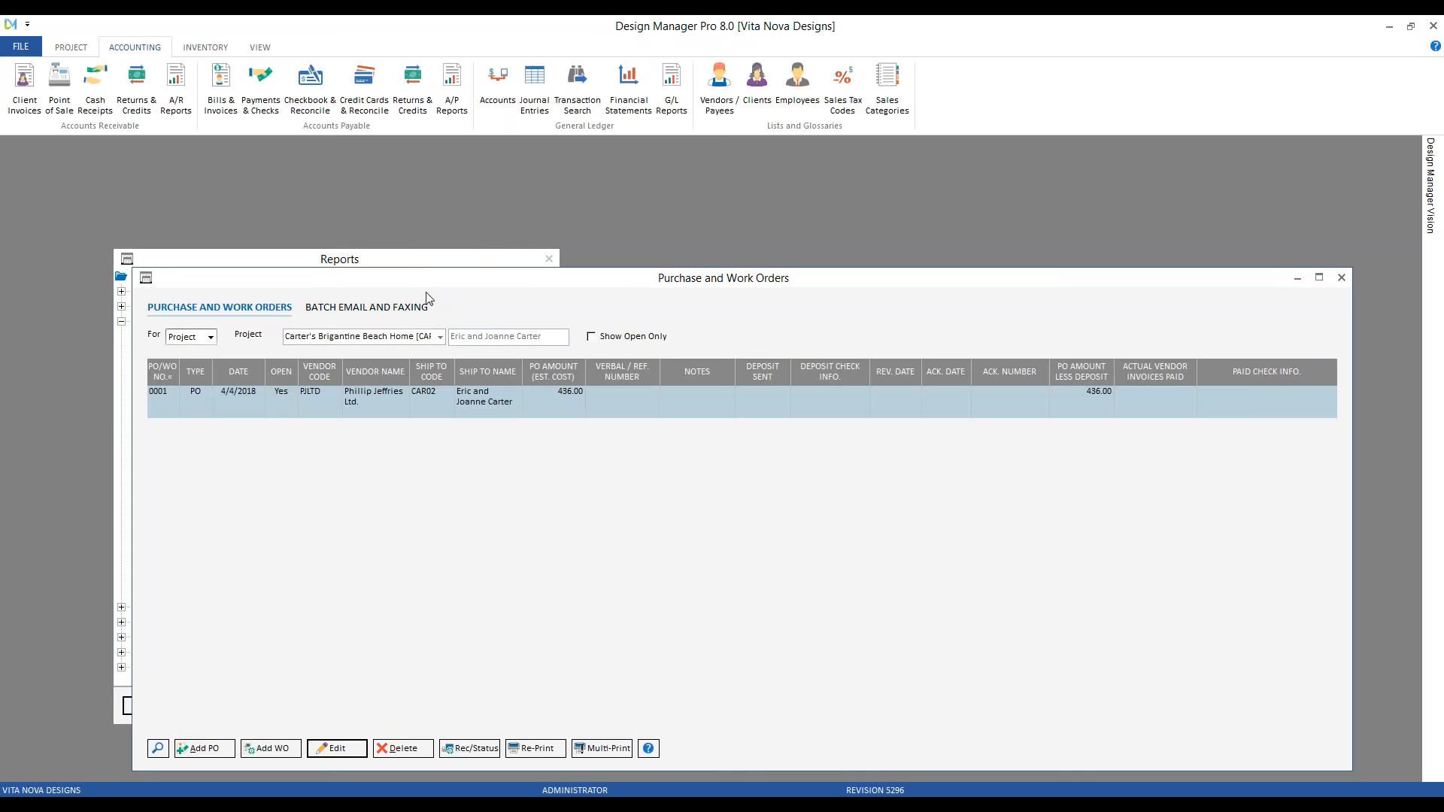
left_click_drag(391, 265, 361, 203)
left_click(520, 194)
left_click_drag(518, 278, 444, 210)
left_click(367, 270)
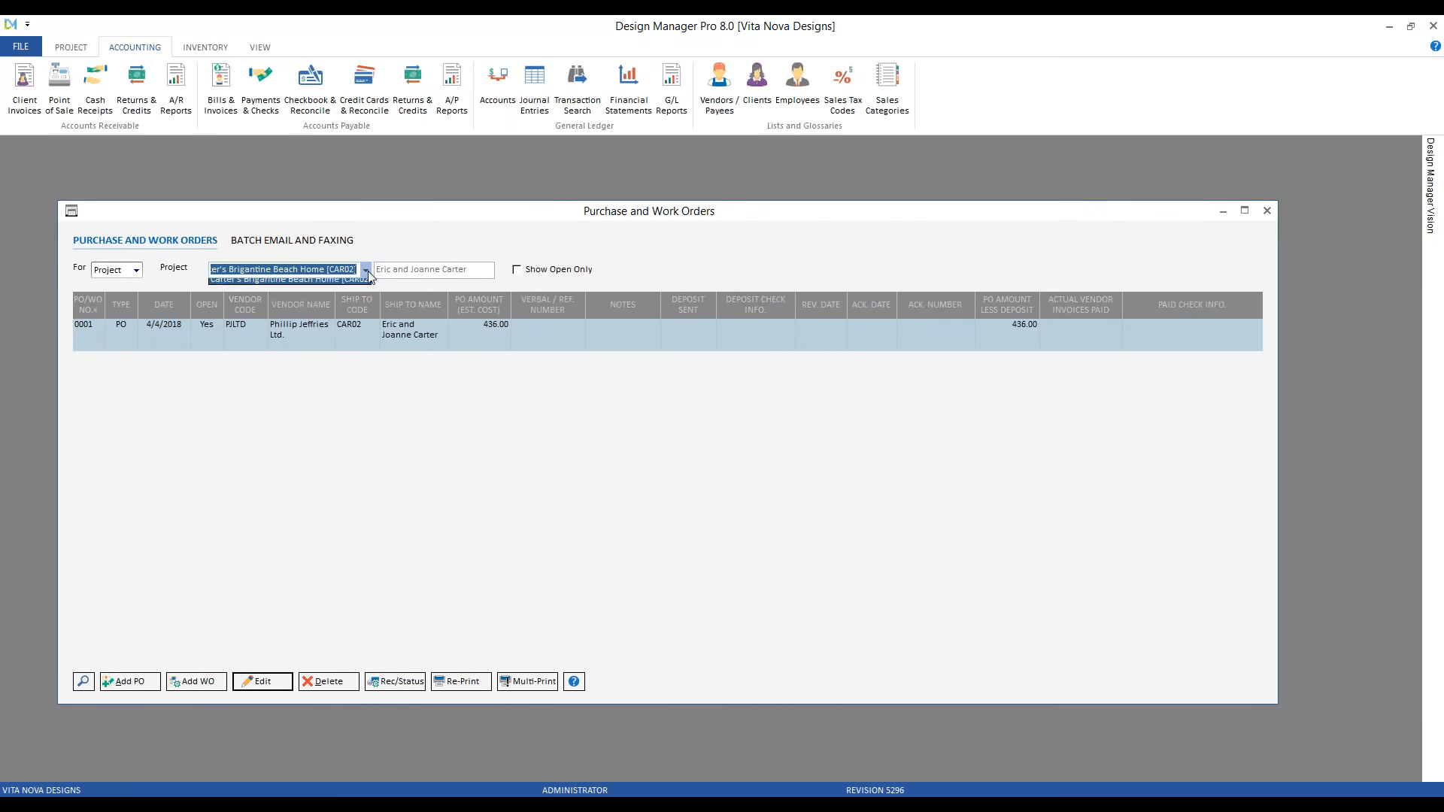
Show the purchase orders of the CAR01 Pennington Home project, review PO 0007's deposit information, and close the window
left_click(84, 676)
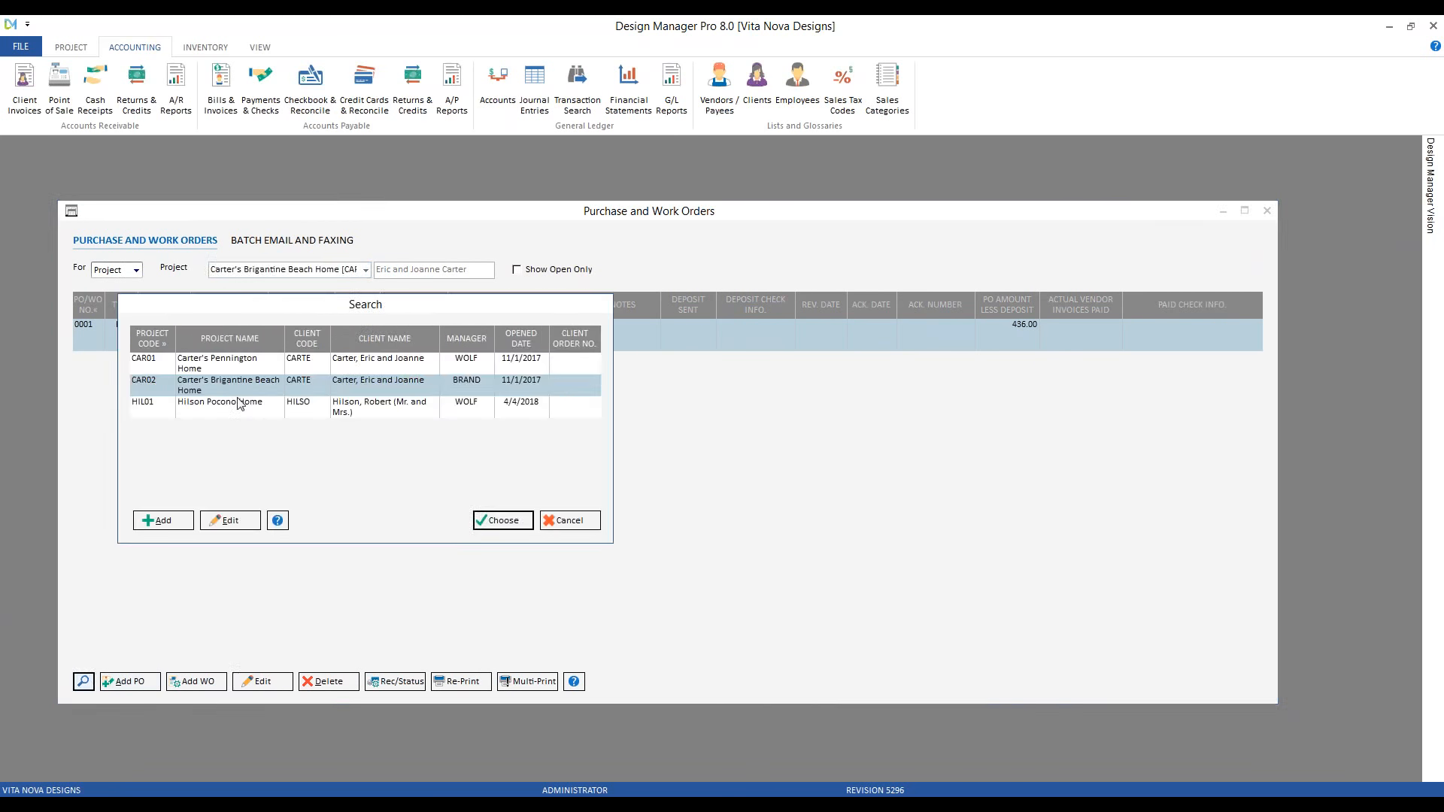
left_click(226, 364)
left_click(504, 520)
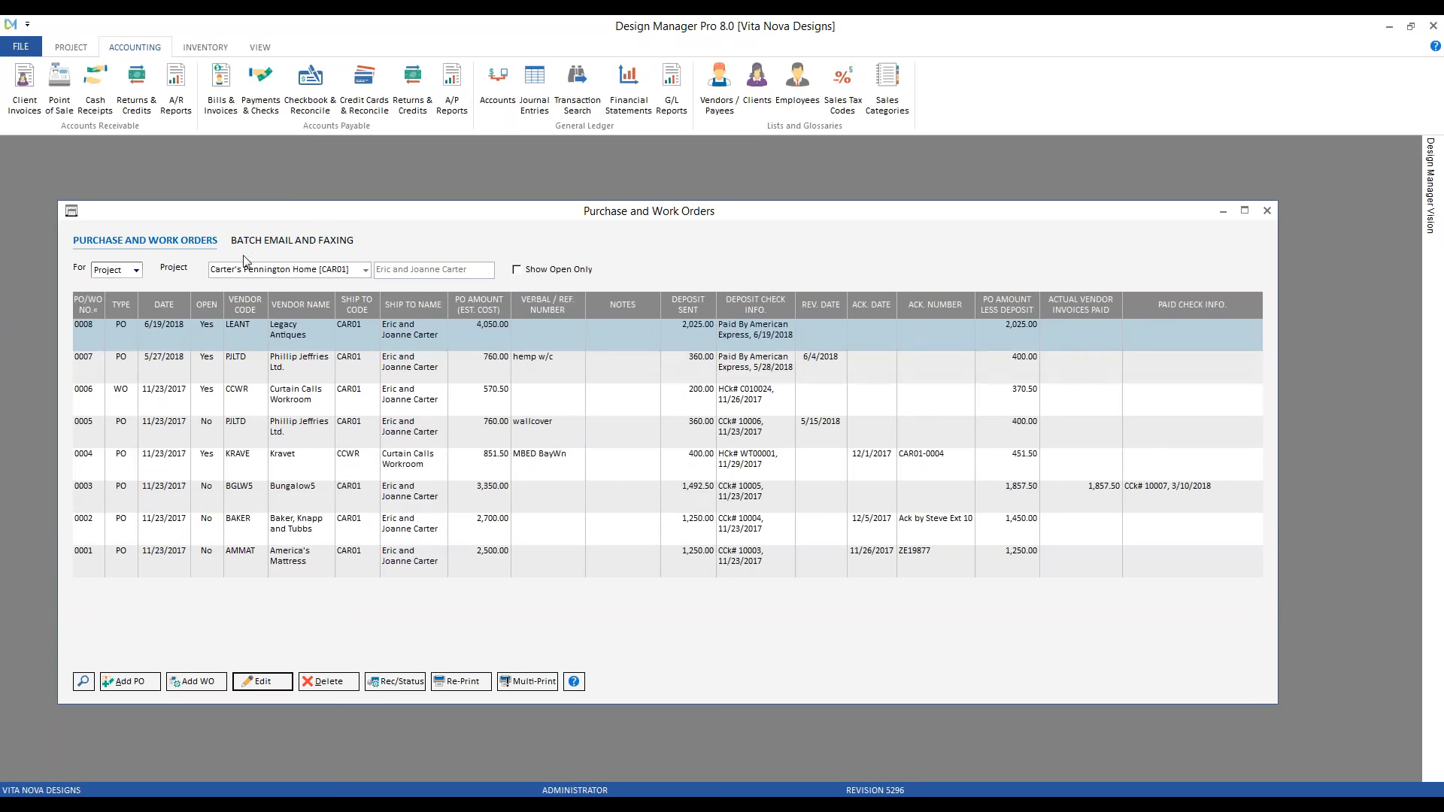
left_click(146, 376)
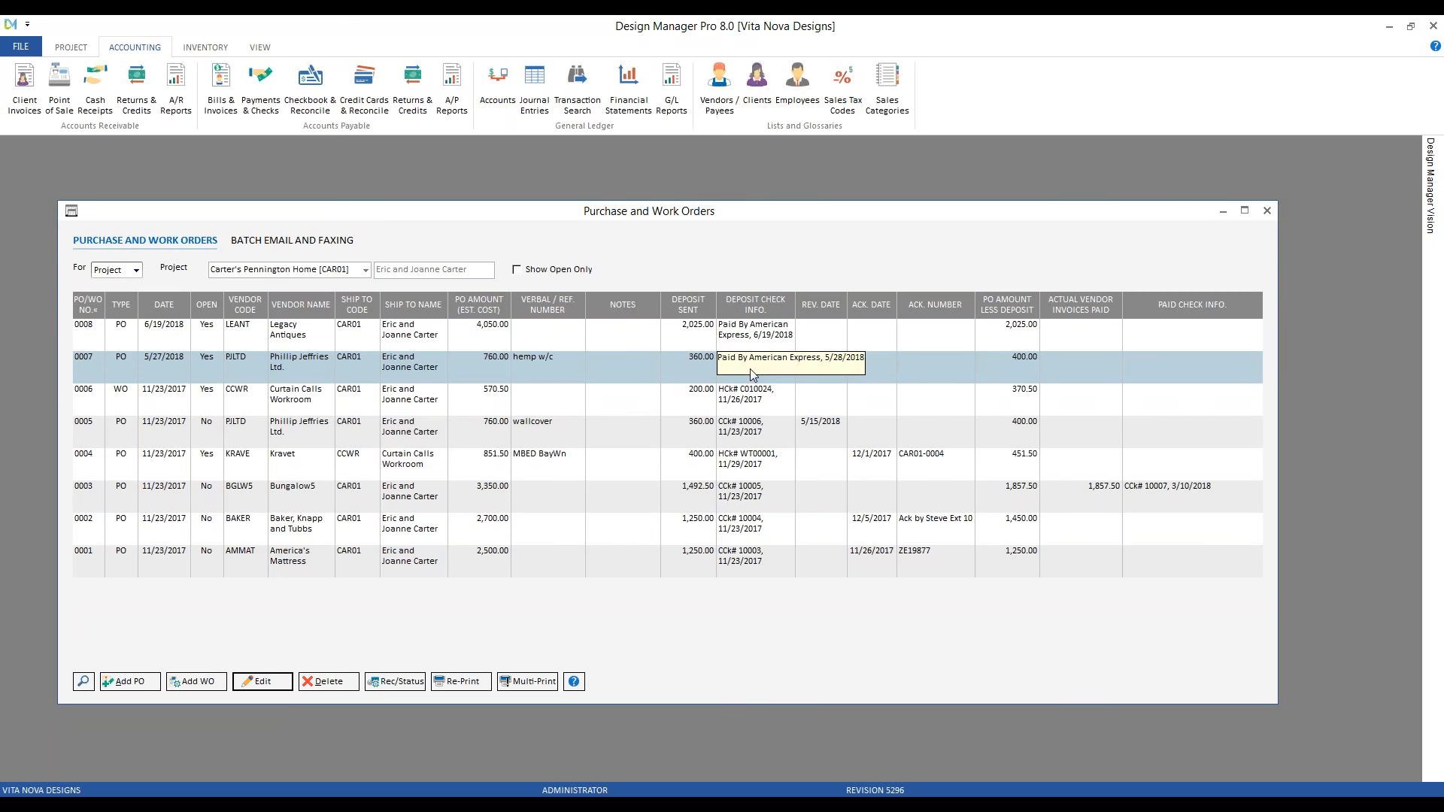
left_click(1268, 212)
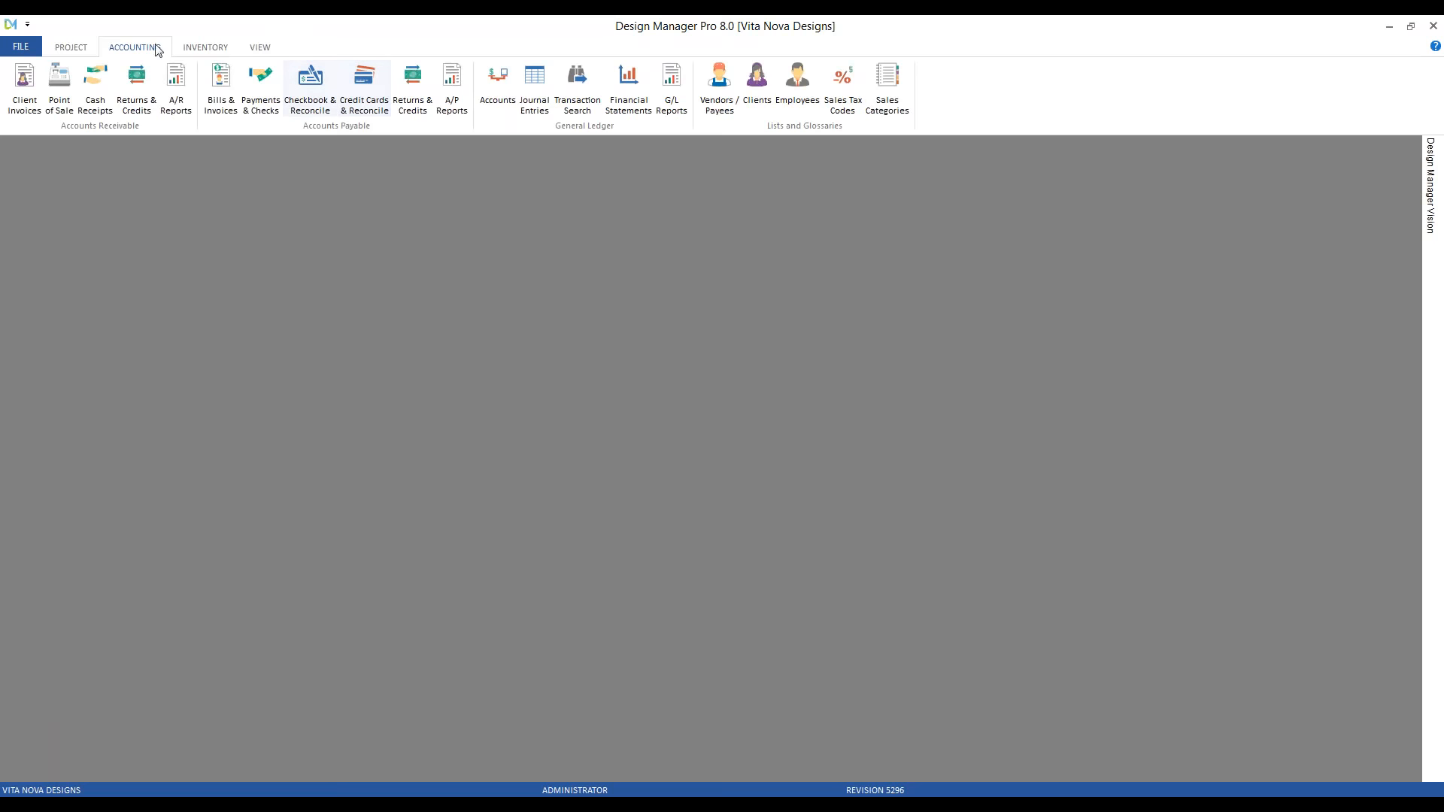
Add a vendor invoice of type Invoice for Project PO for Phillip Jeffries purchase order CAR01-0007
left_click(221, 89)
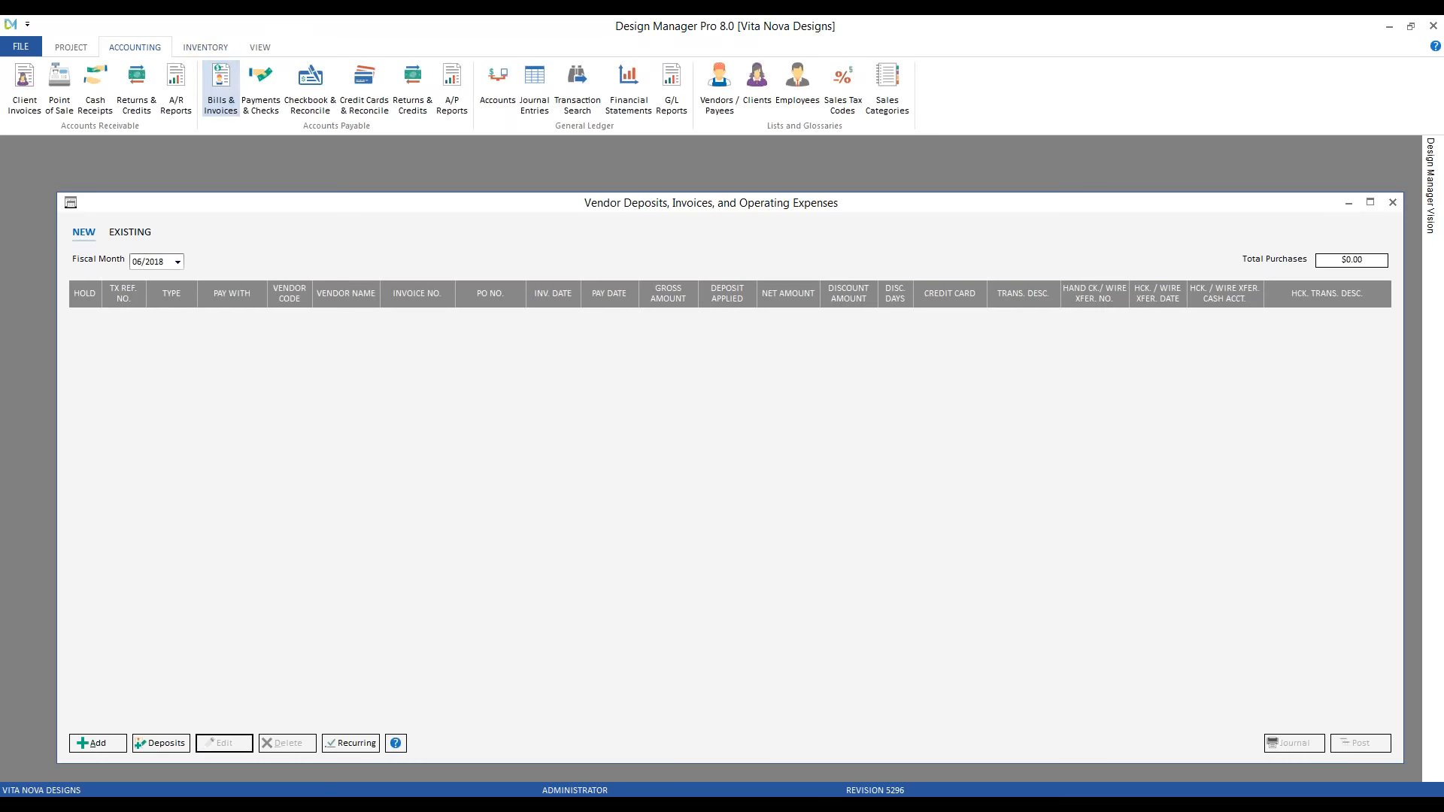
left_click(96, 743)
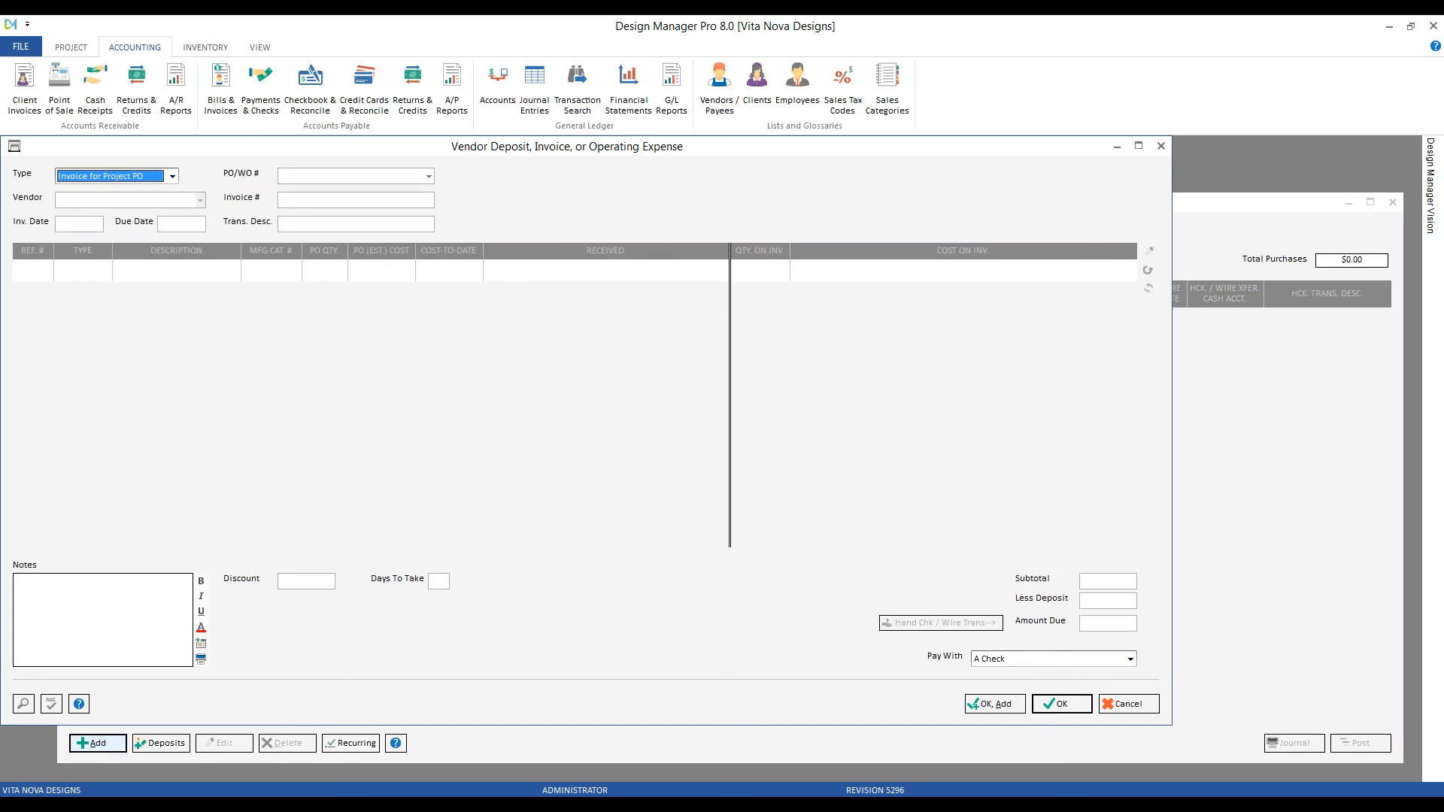
left_click(350, 176)
type("ca")
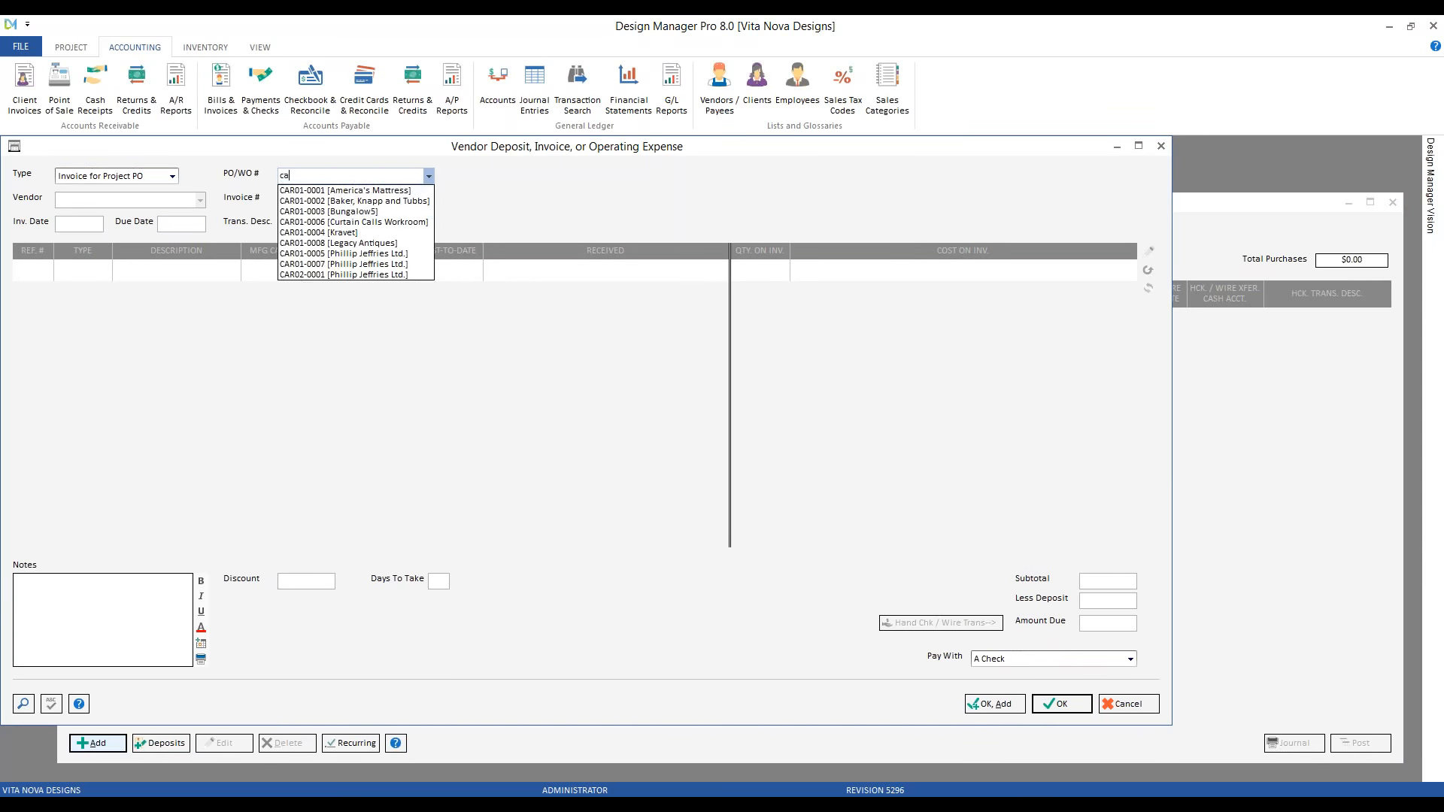
key("Down")
key("Down")
key("Down")
key("Down")
key("Down")
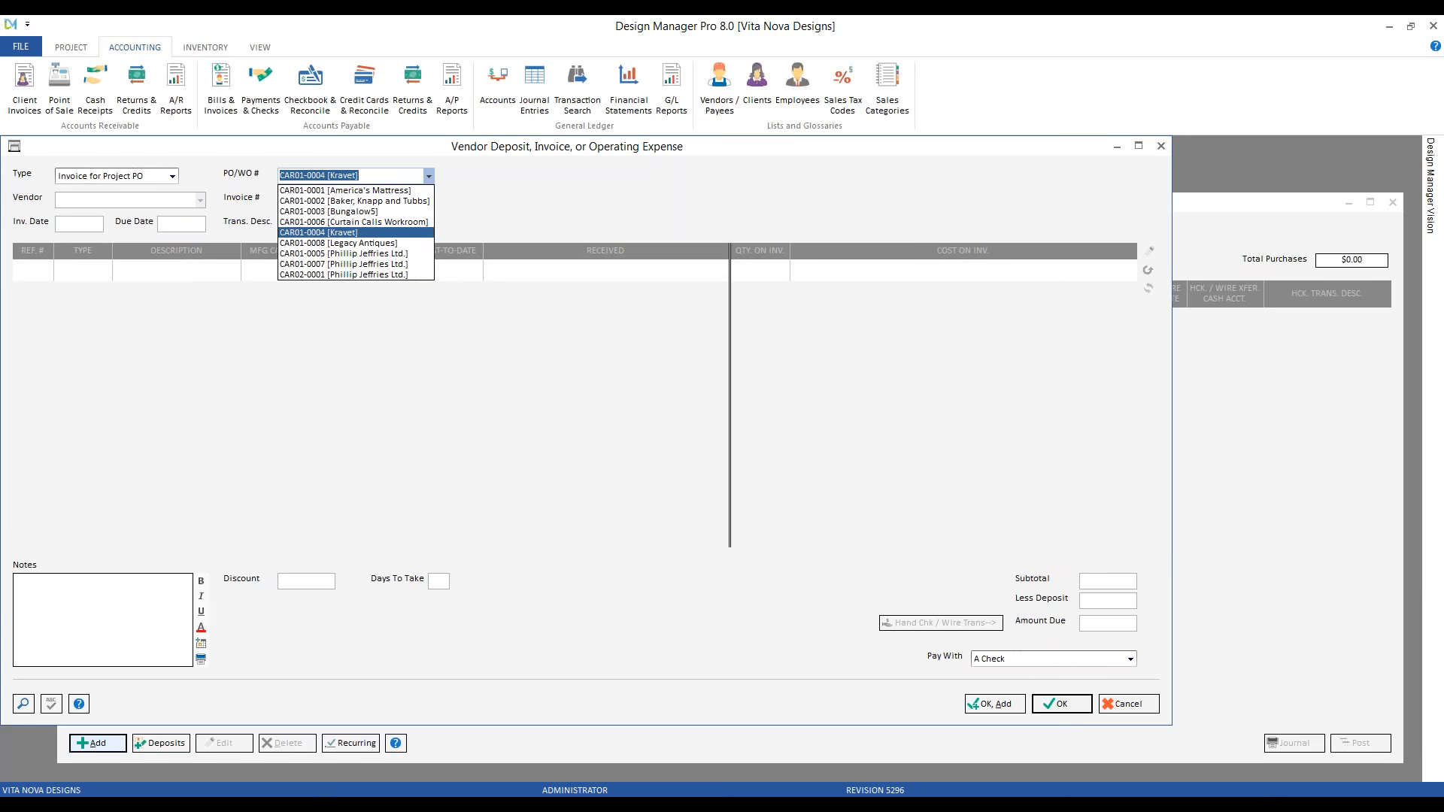
key("Down")
key("Down")
key("Down")
key("Tab")
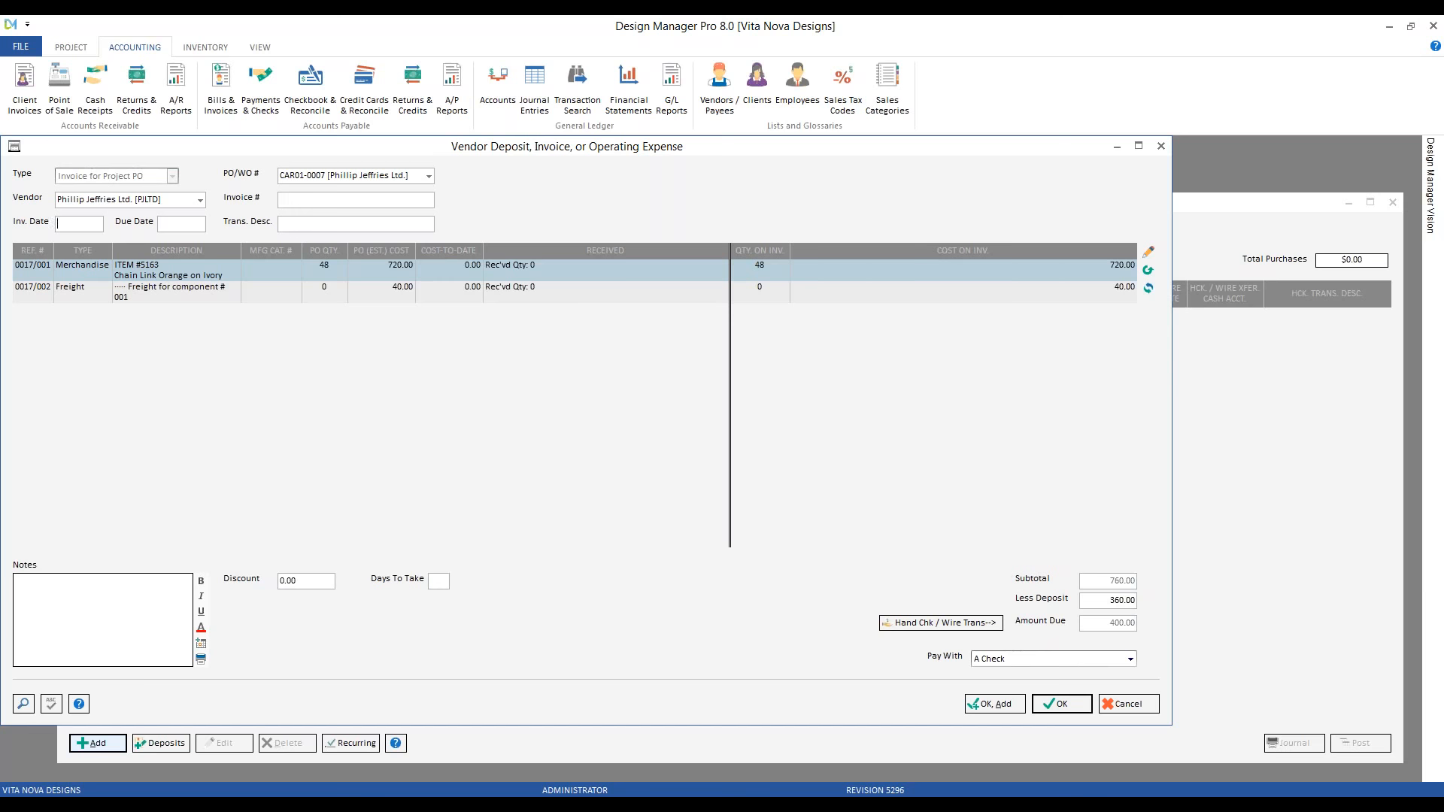
Set the invoice number to 576546, the invoice date to 6/28/2018, and the transaction description to "final bill for w/c"
type("576546")
key("F5")
key("Return")
key("Tab")
type("final bill for w/c")
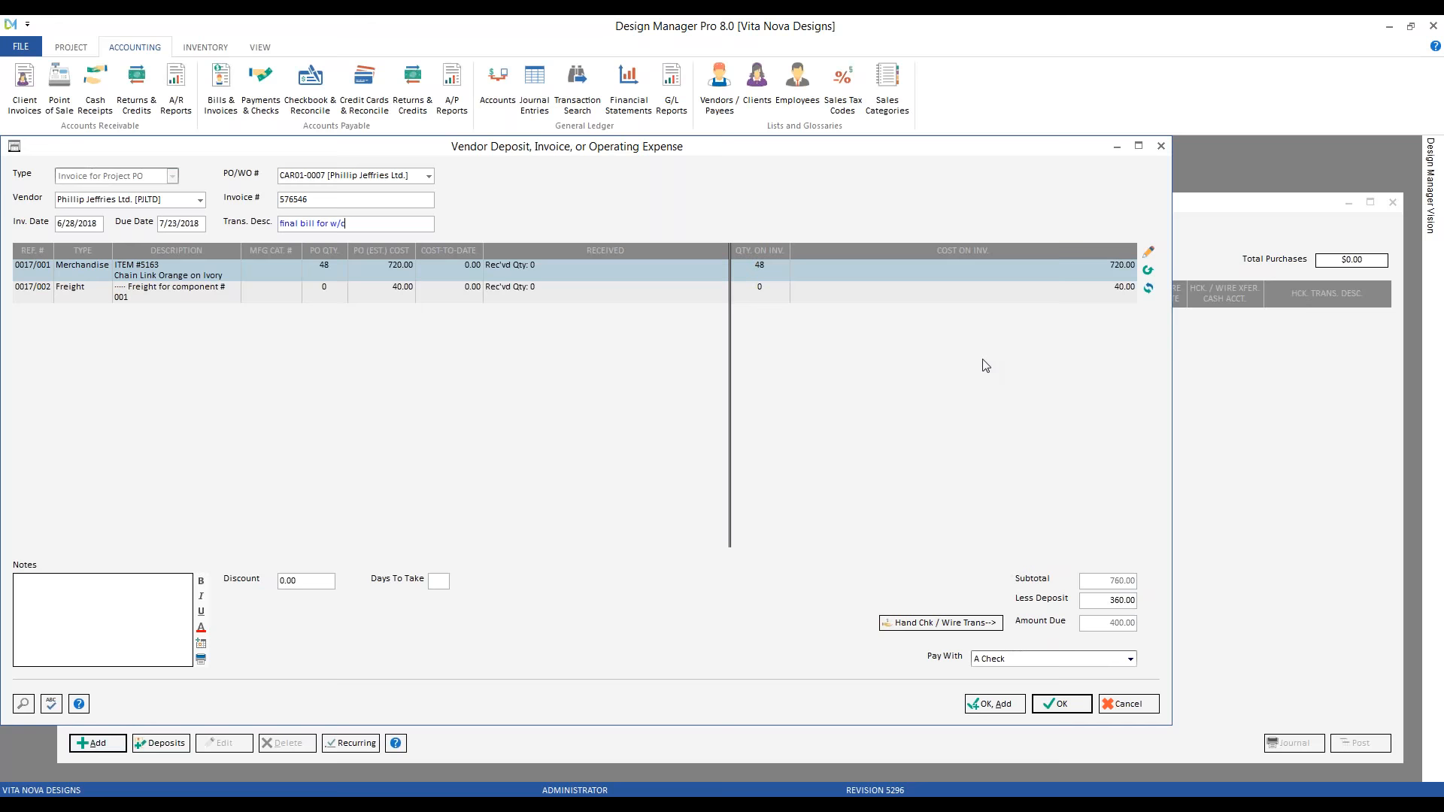
Check the invoiced costs of the merchandise and freight components on the CAR01-0007 invoice
left_click(944, 292)
left_click(941, 276)
left_click(932, 301)
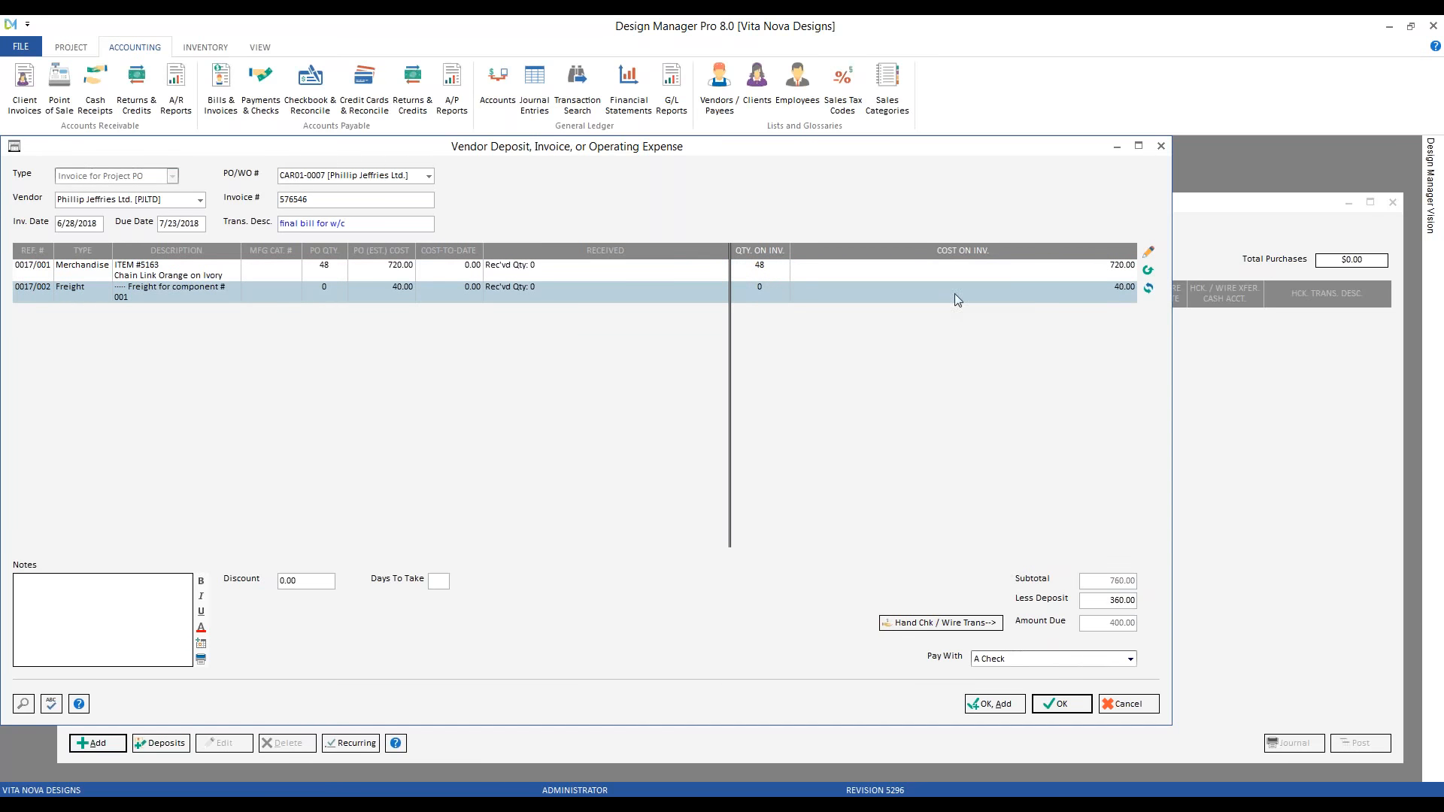
Set the CAR01-0007 invoice to be paid with American Express (20100) and save it
left_click_drag(1111, 600, 1150, 607)
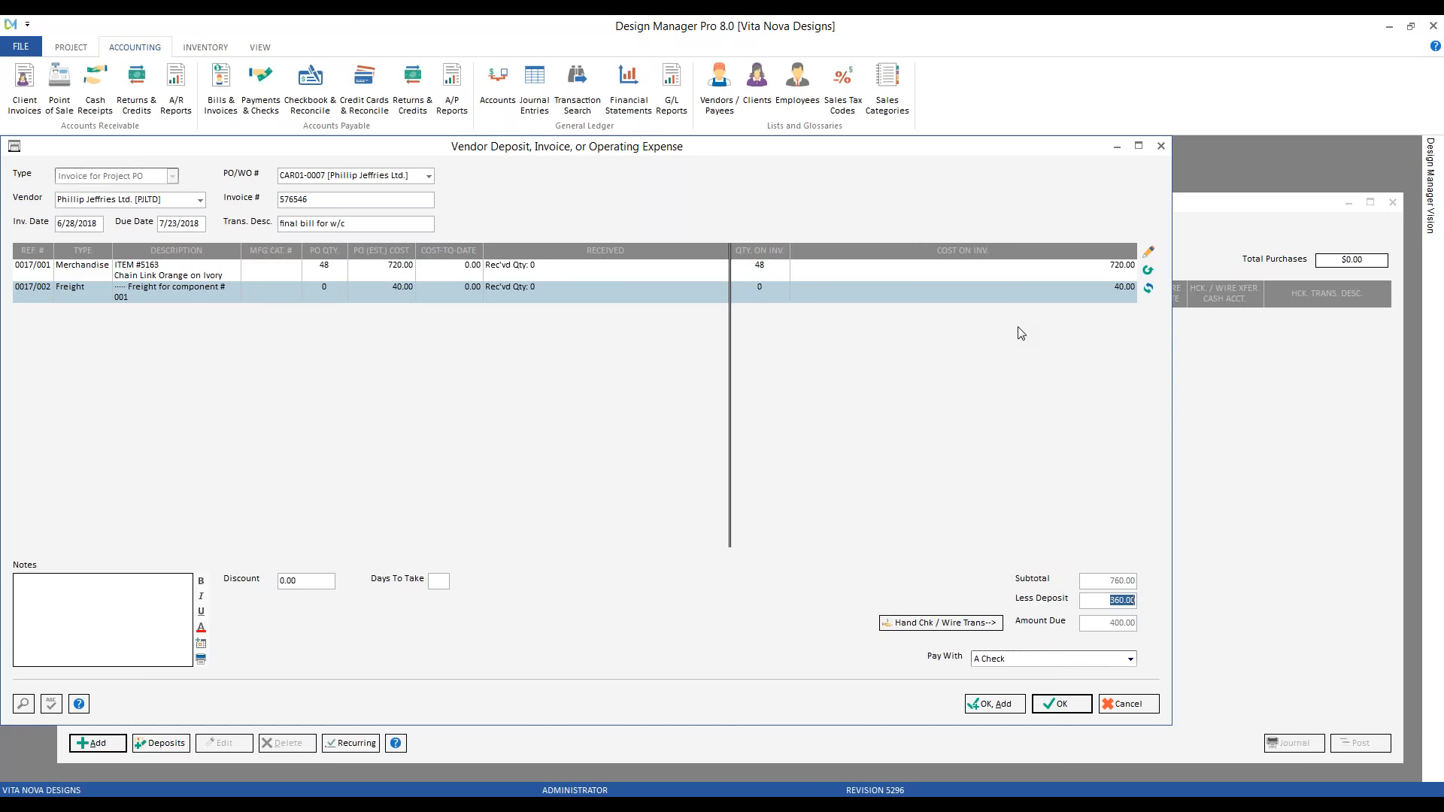
left_click(1068, 660)
left_click(1053, 685)
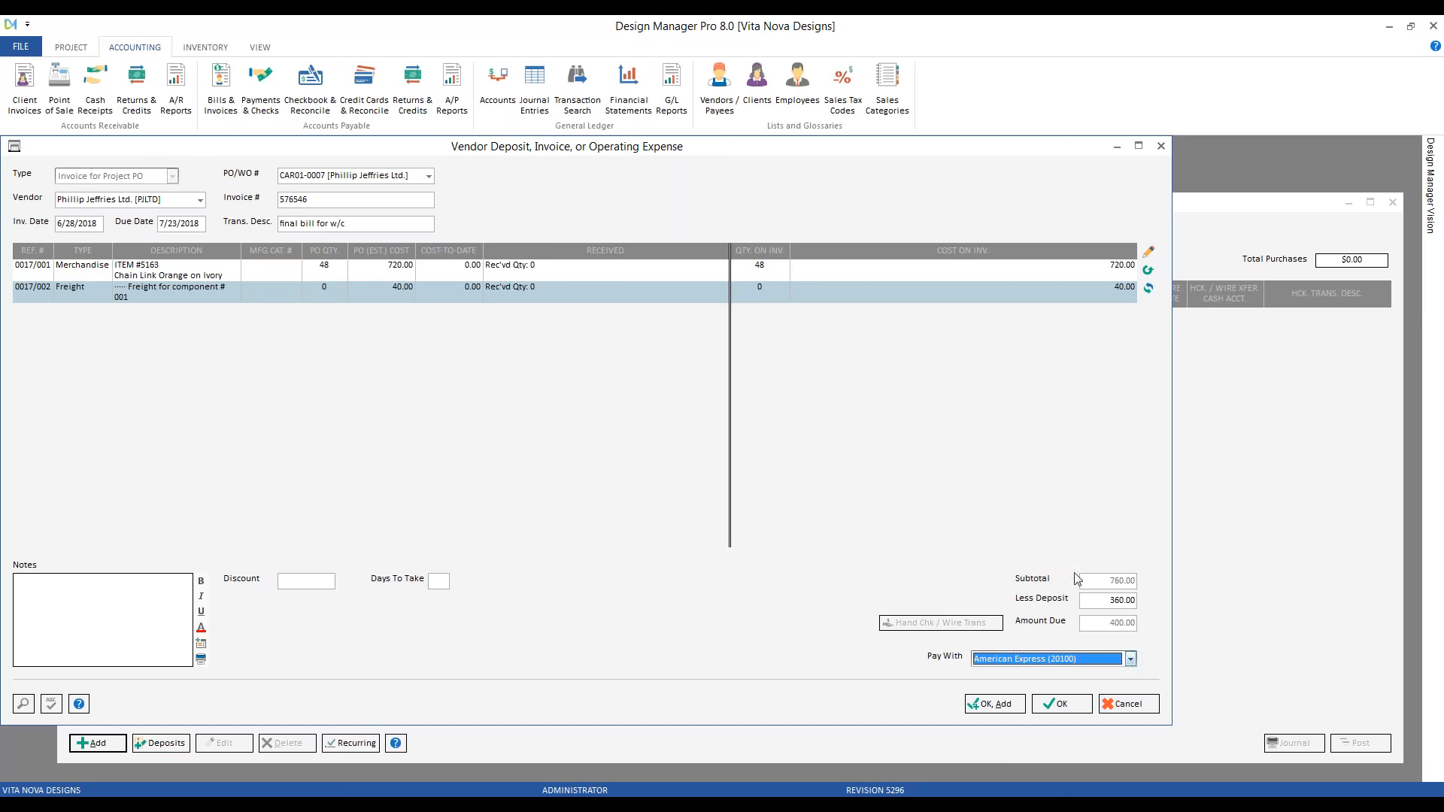
left_click(1001, 704)
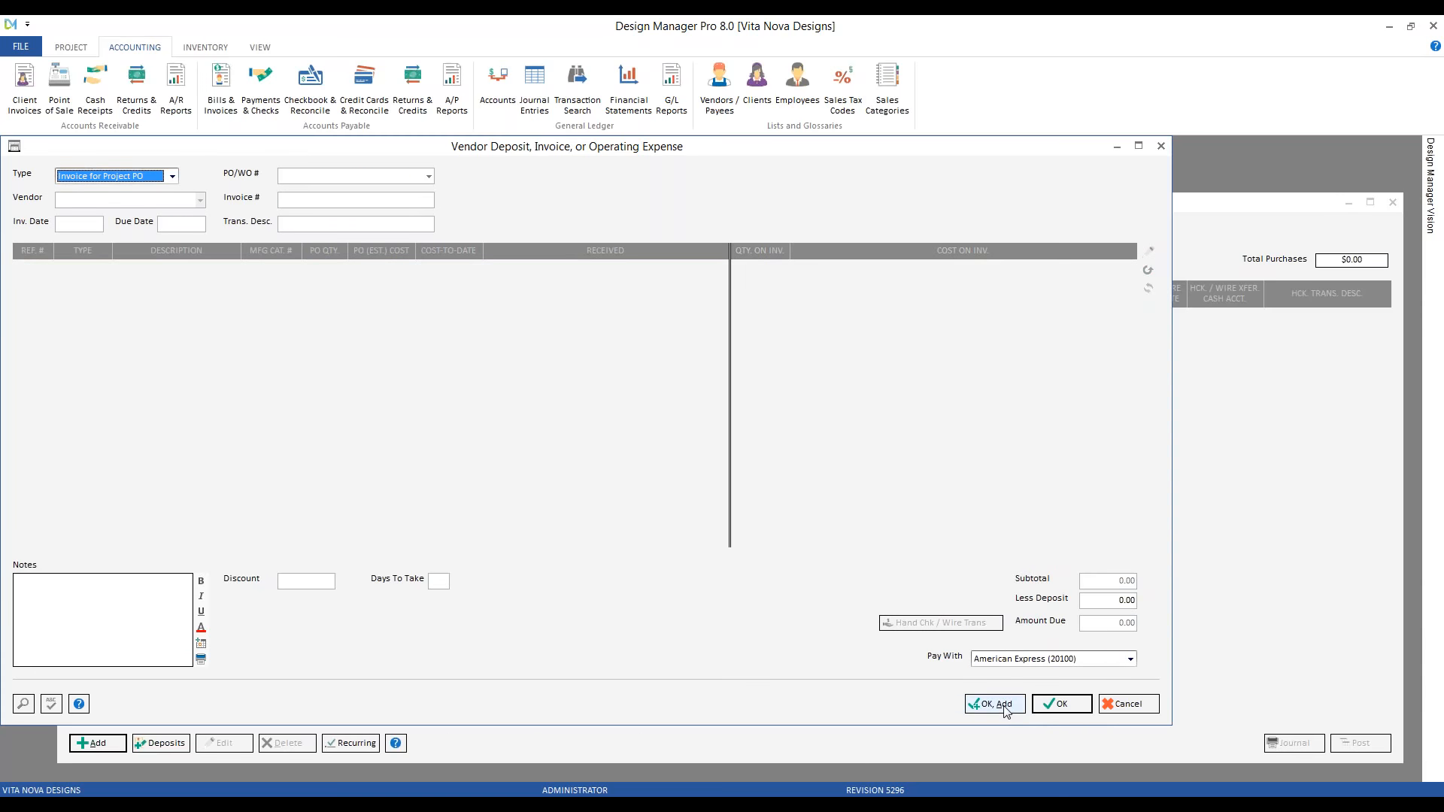
Discard the blank invoice entry and post the list of purchases into 06/2018
left_click_drag(309, 152, 319, 153)
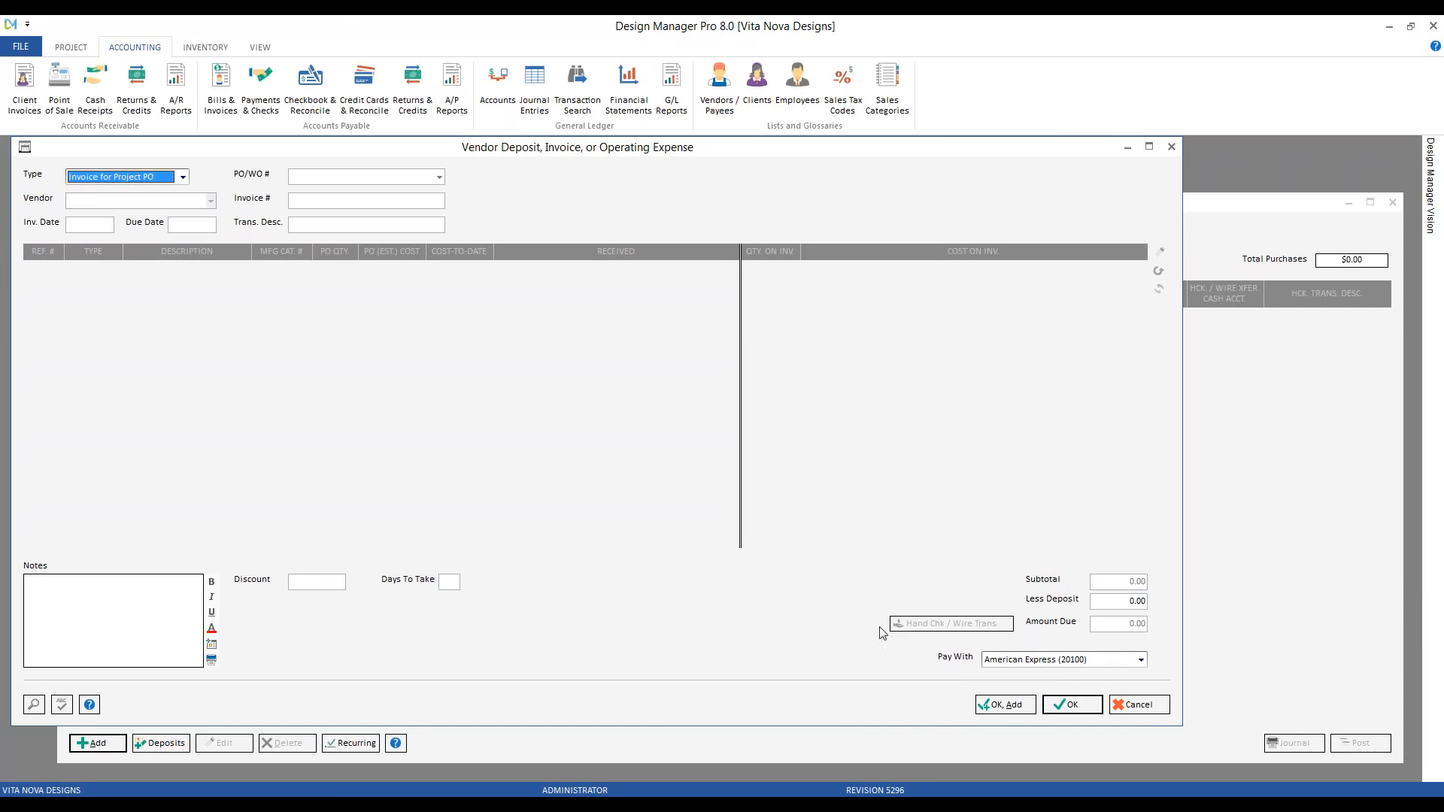
left_click(1150, 705)
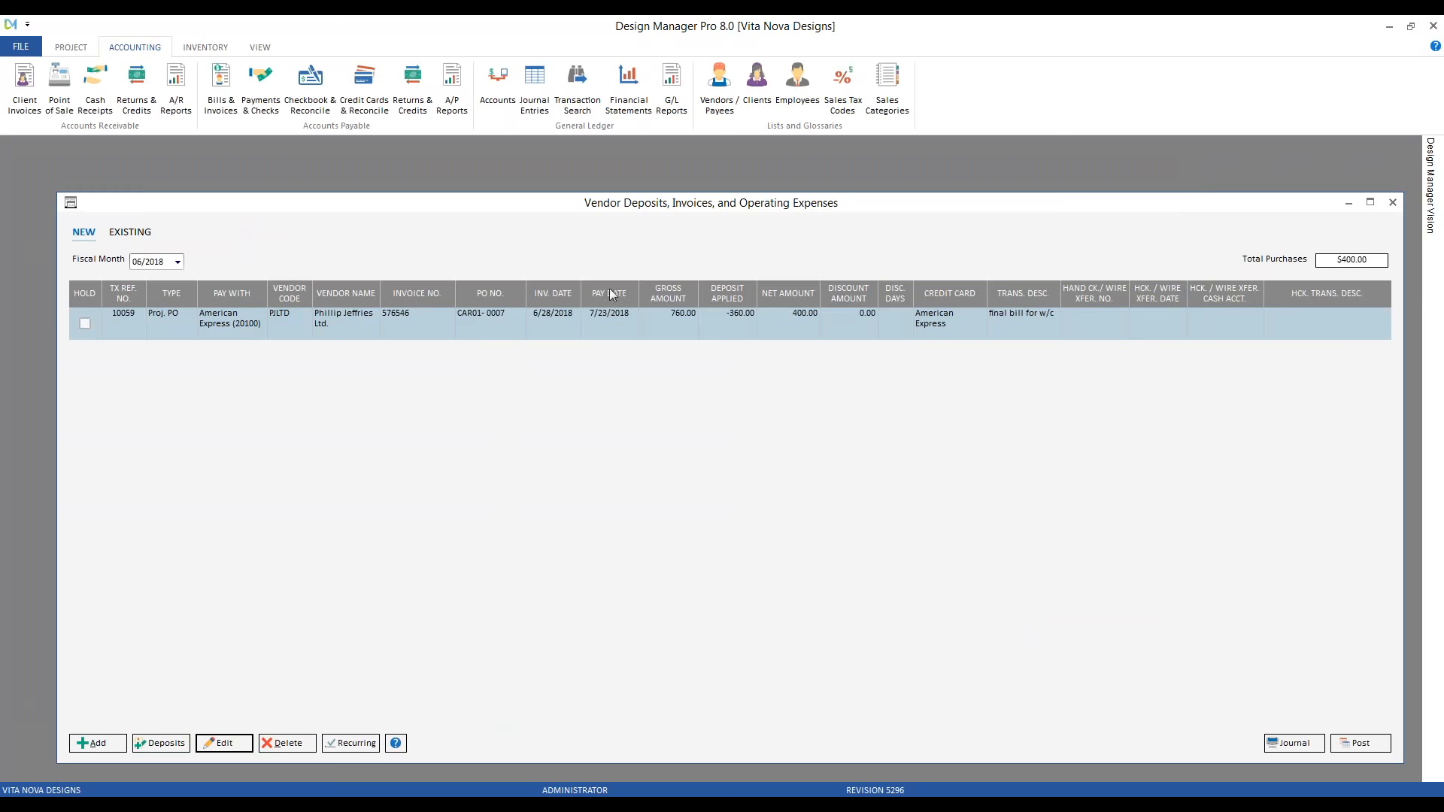
left_click(1362, 743)
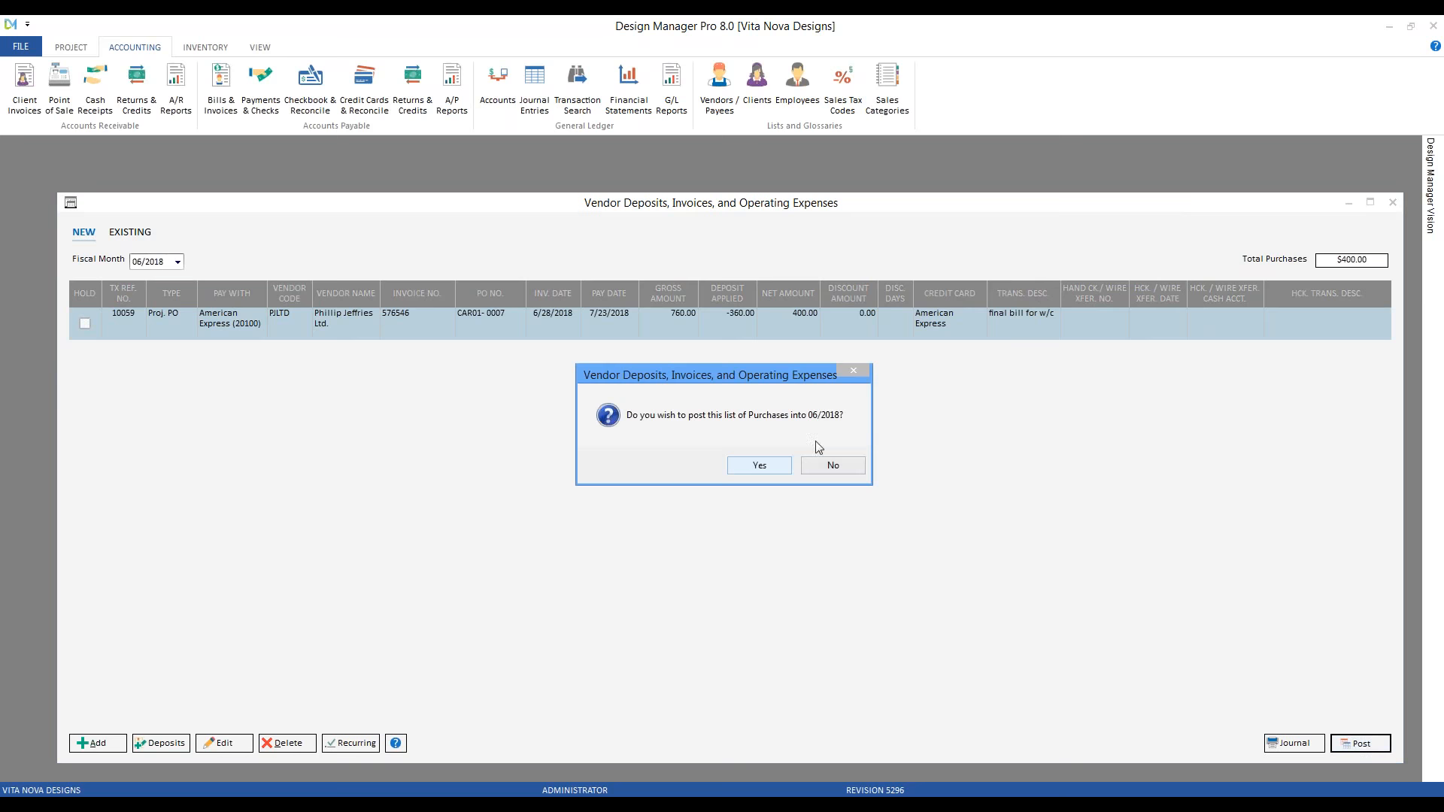
left_click(761, 468)
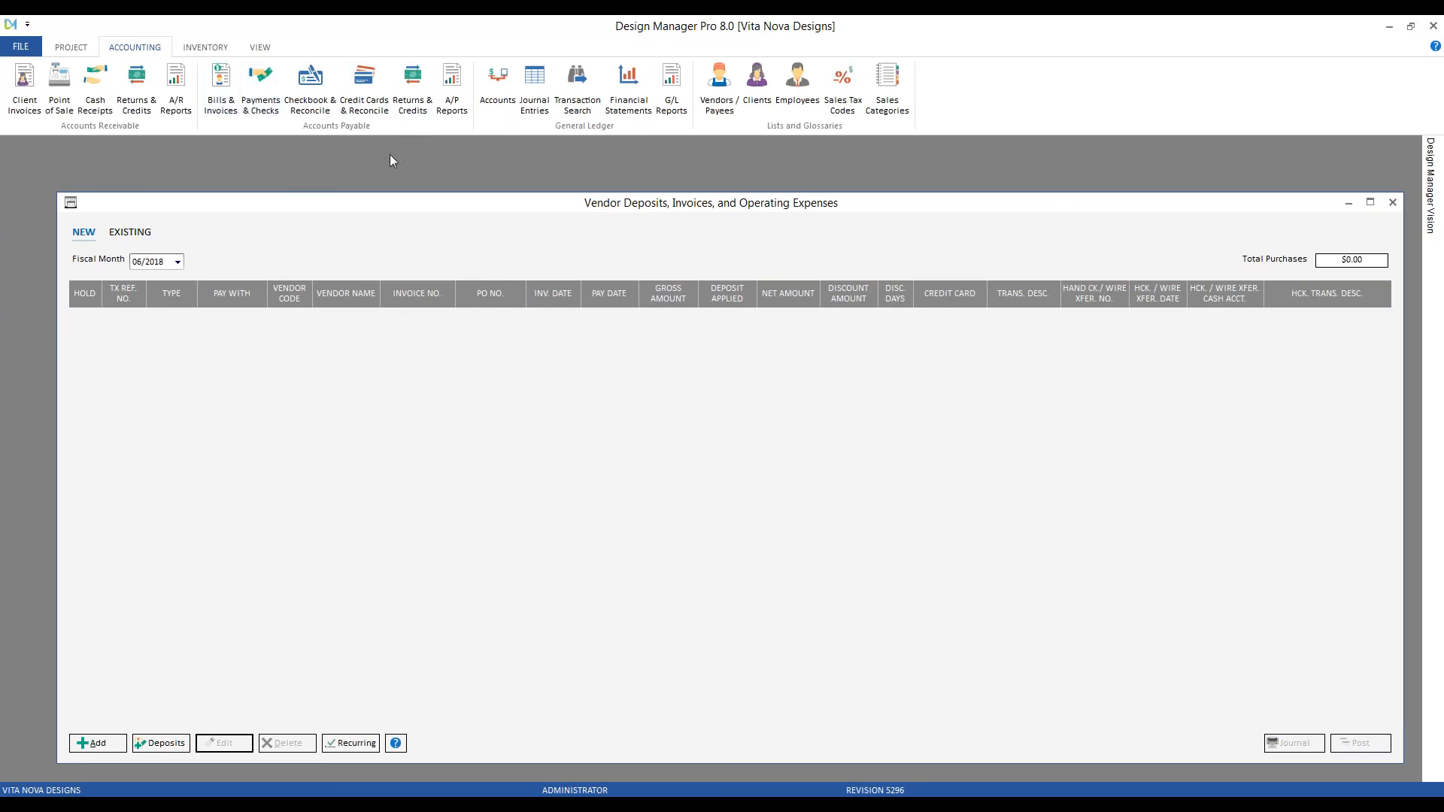
Review the open vendor invoices for all payment methods in Payments and Print Checks, and close the window
left_click(275, 92)
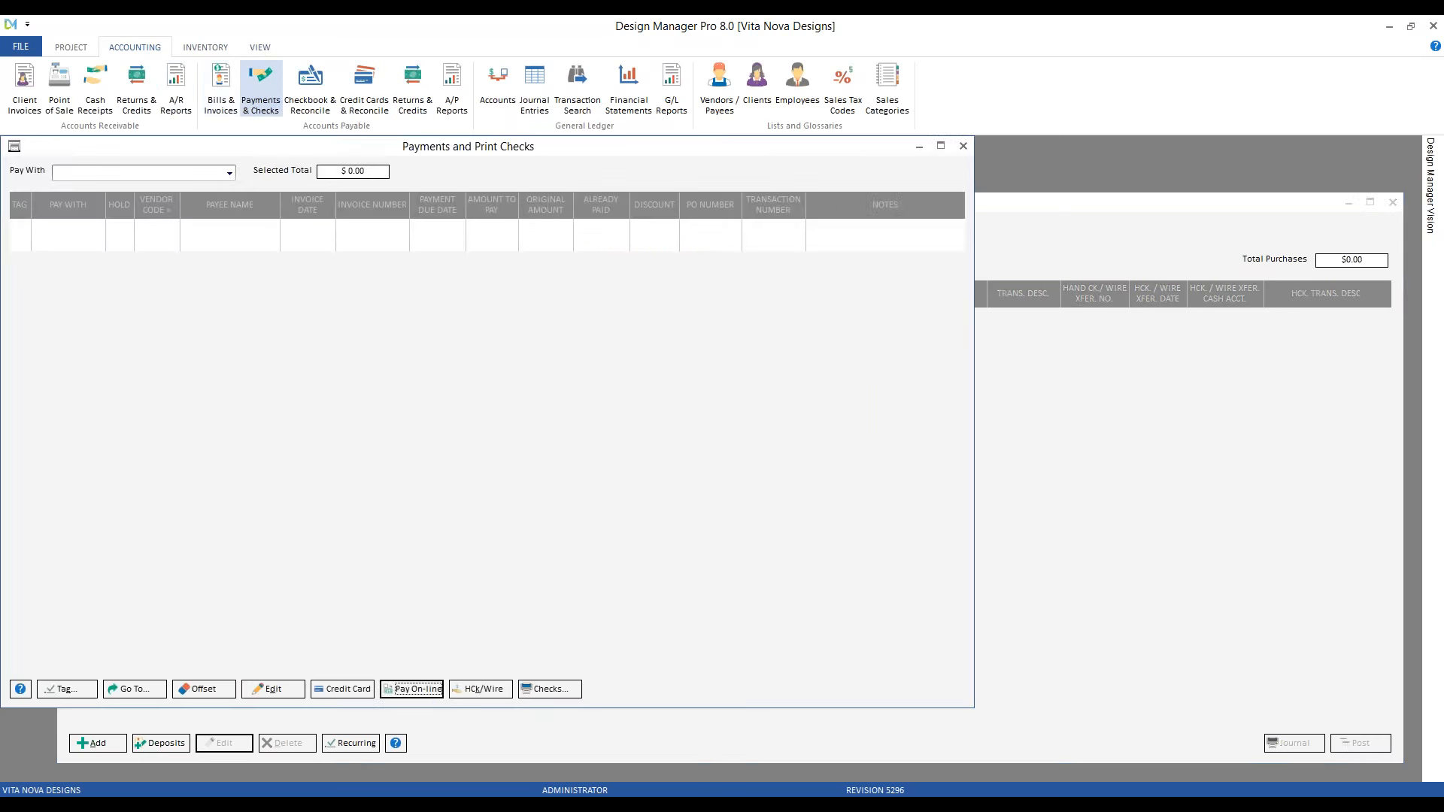
left_click(308, 268)
left_click(303, 310)
left_click(503, 370)
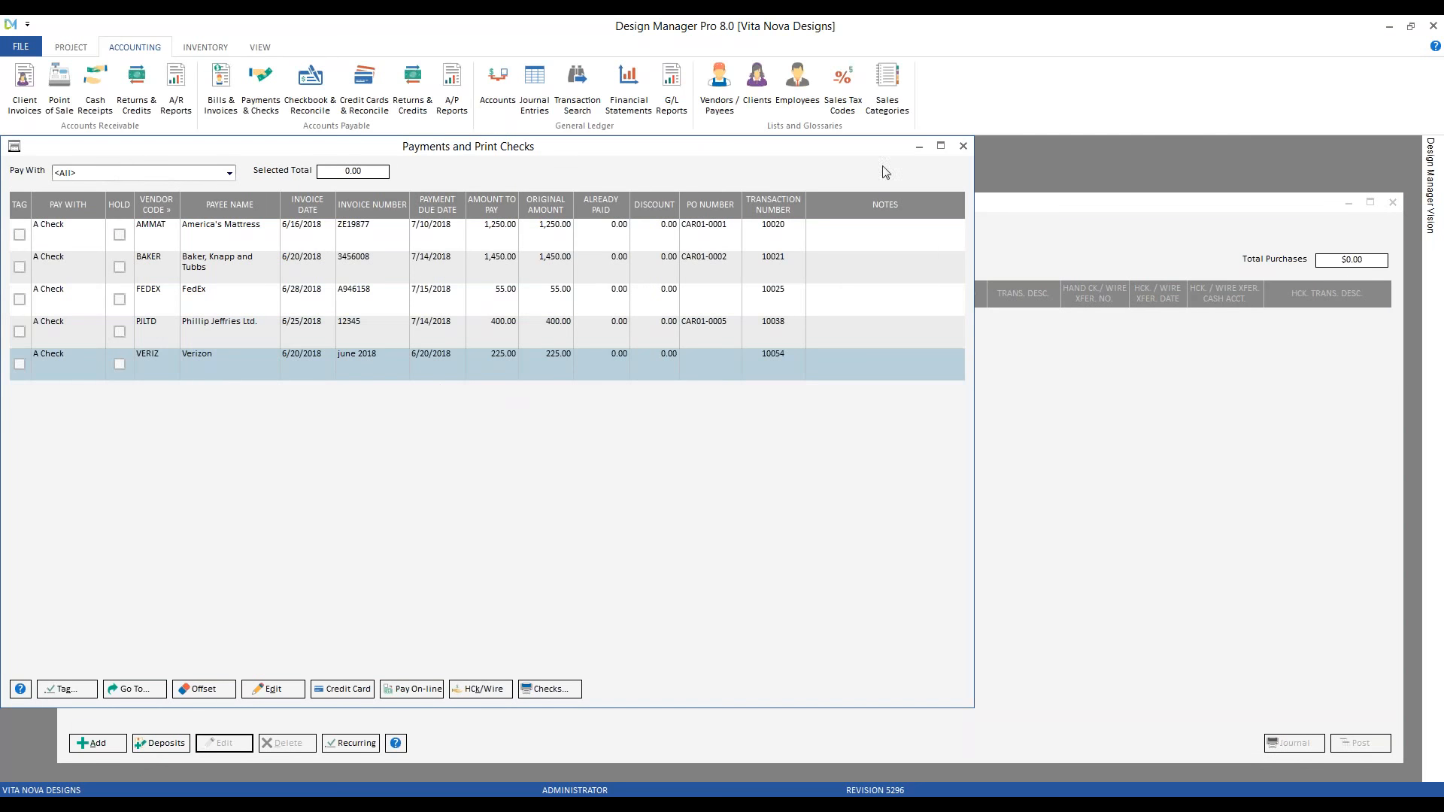
left_click(963, 146)
Preview the detail Aged Accounts Payable report for 06/2018, check the existing vendor invoices, and minimize their window
left_click(453, 90)
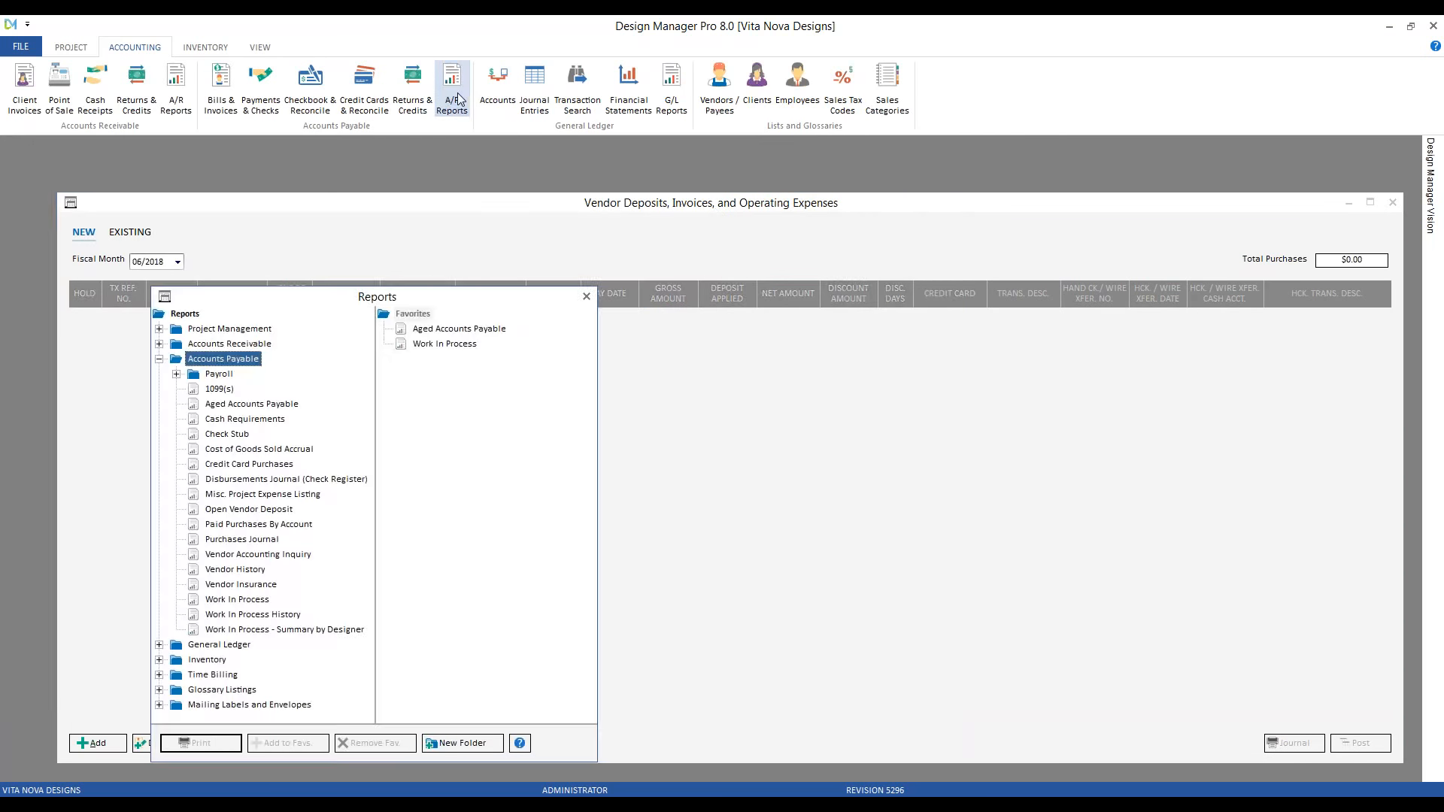
left_click(453, 331)
double_click(454, 333)
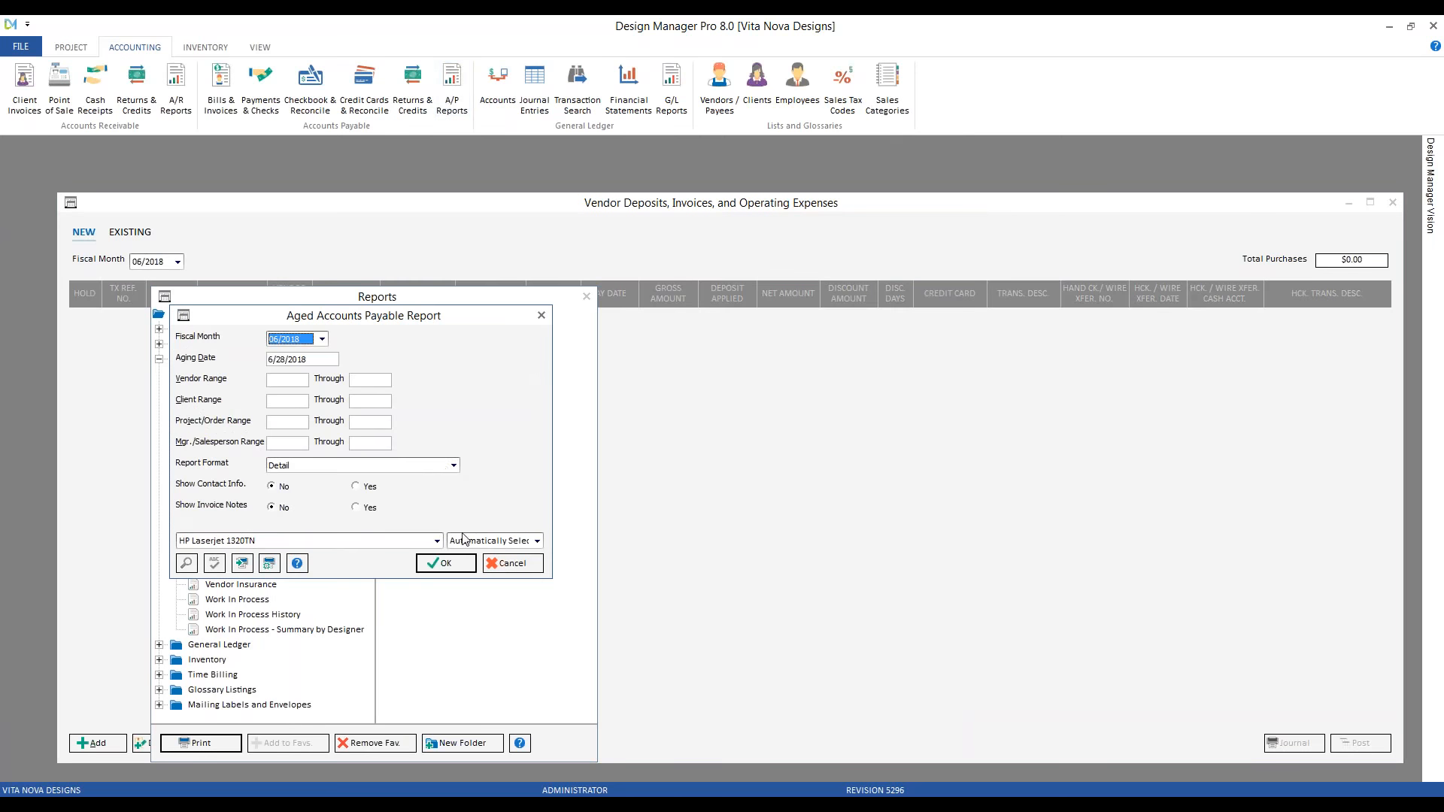
left_click(446, 563)
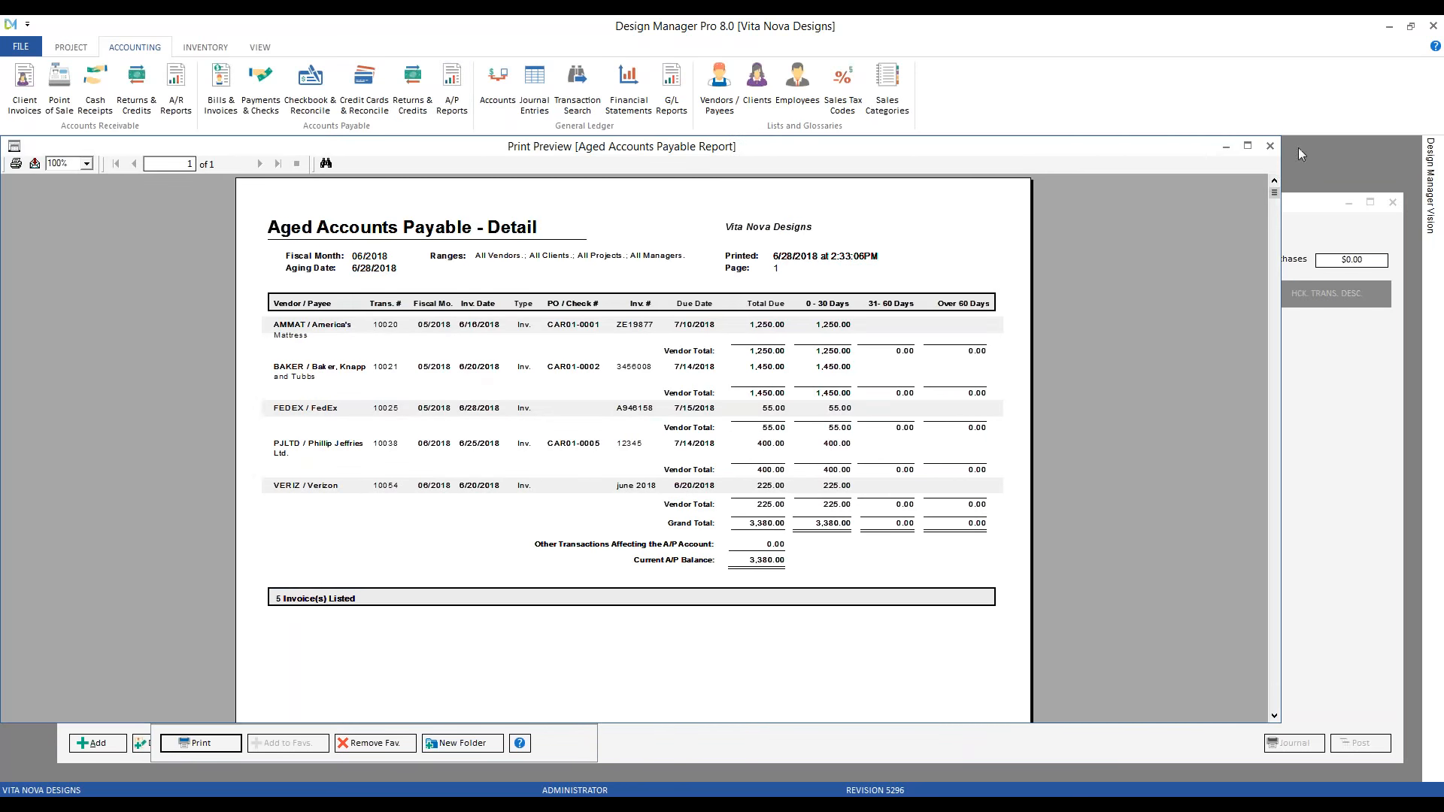
left_click(1271, 146)
left_click(131, 232)
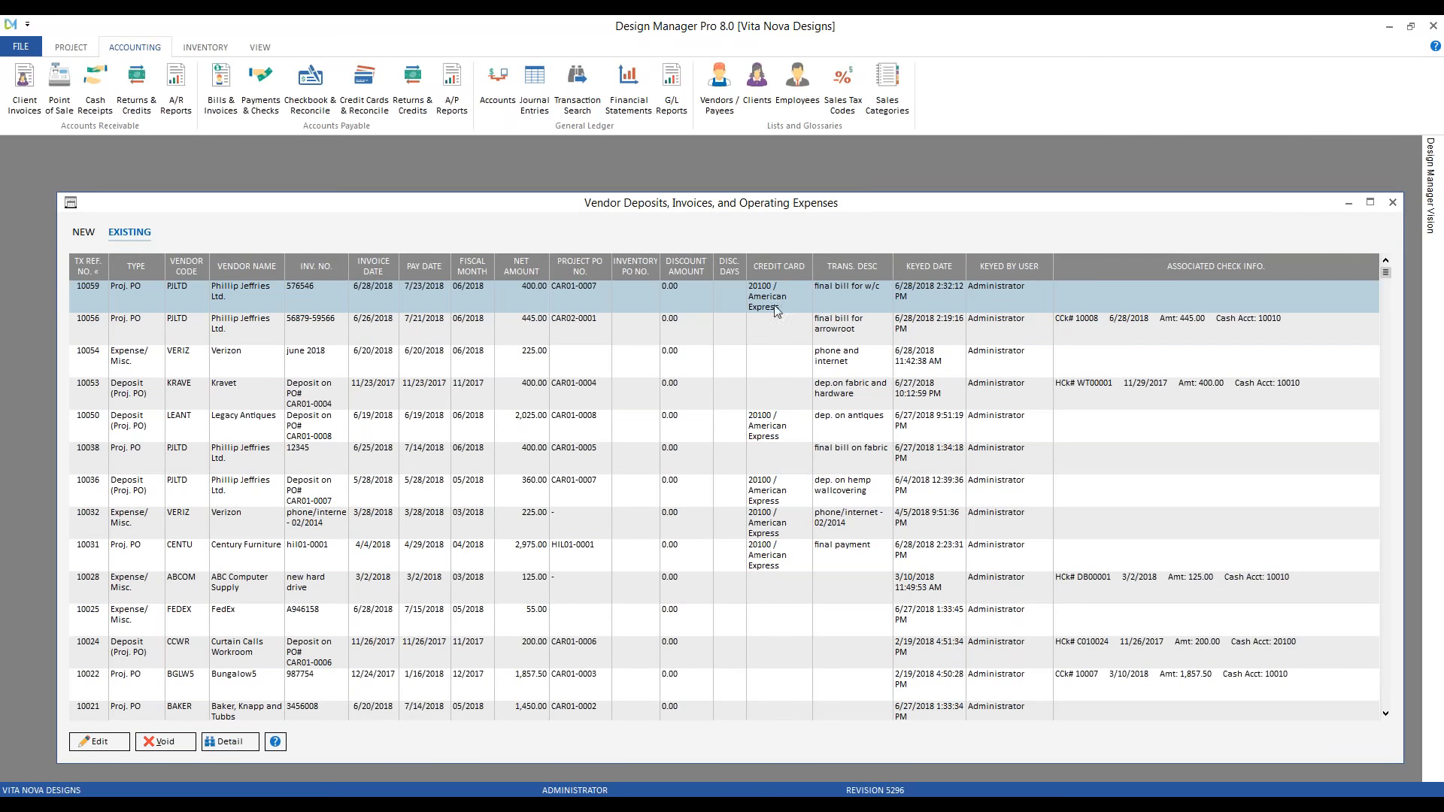
left_click(1352, 203)
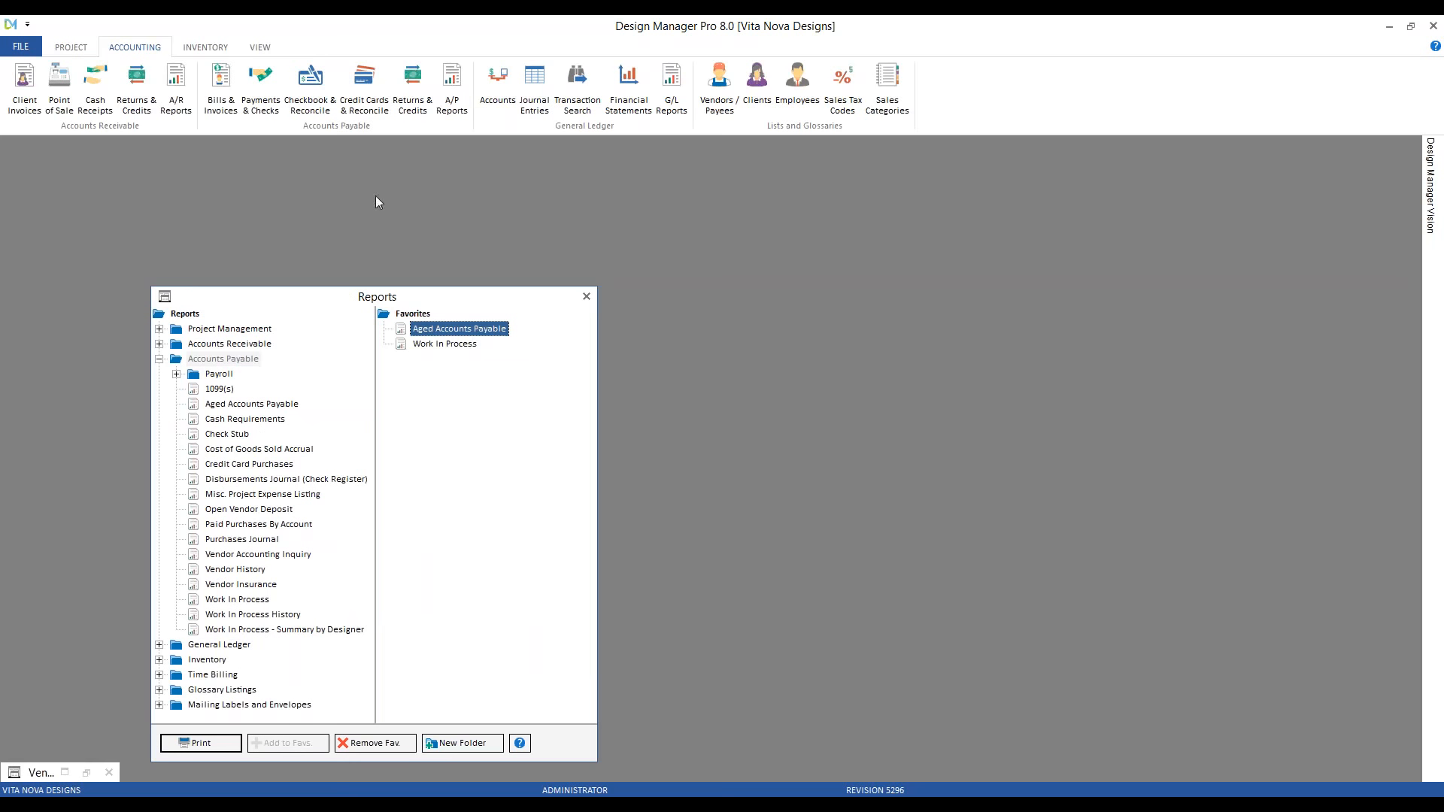
Preview the Credit Card Purchases report for fiscal month 06/2018 from the Accounts Payable reports
left_click(257, 468)
double_click(257, 468)
left_click(482, 518)
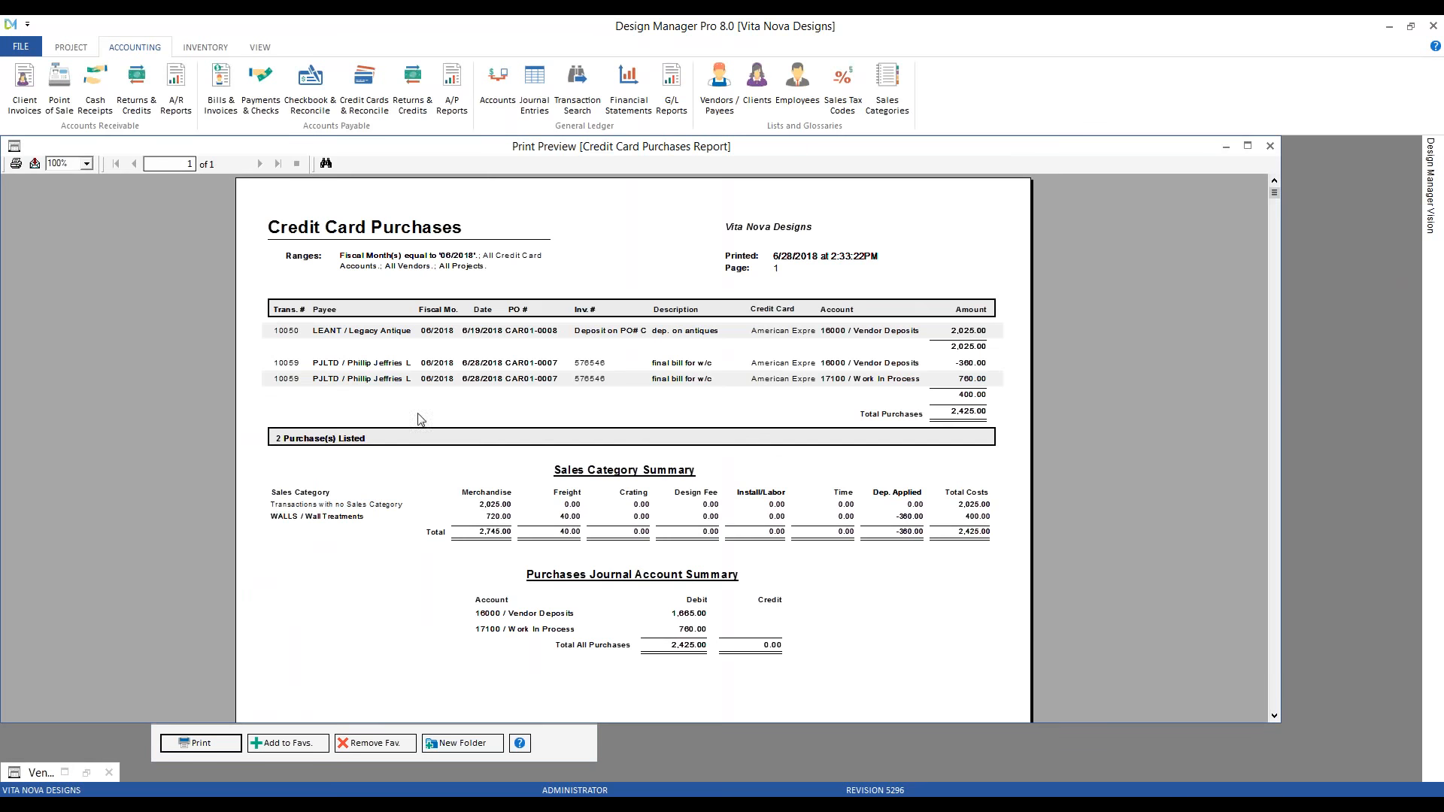
left_click(86, 164)
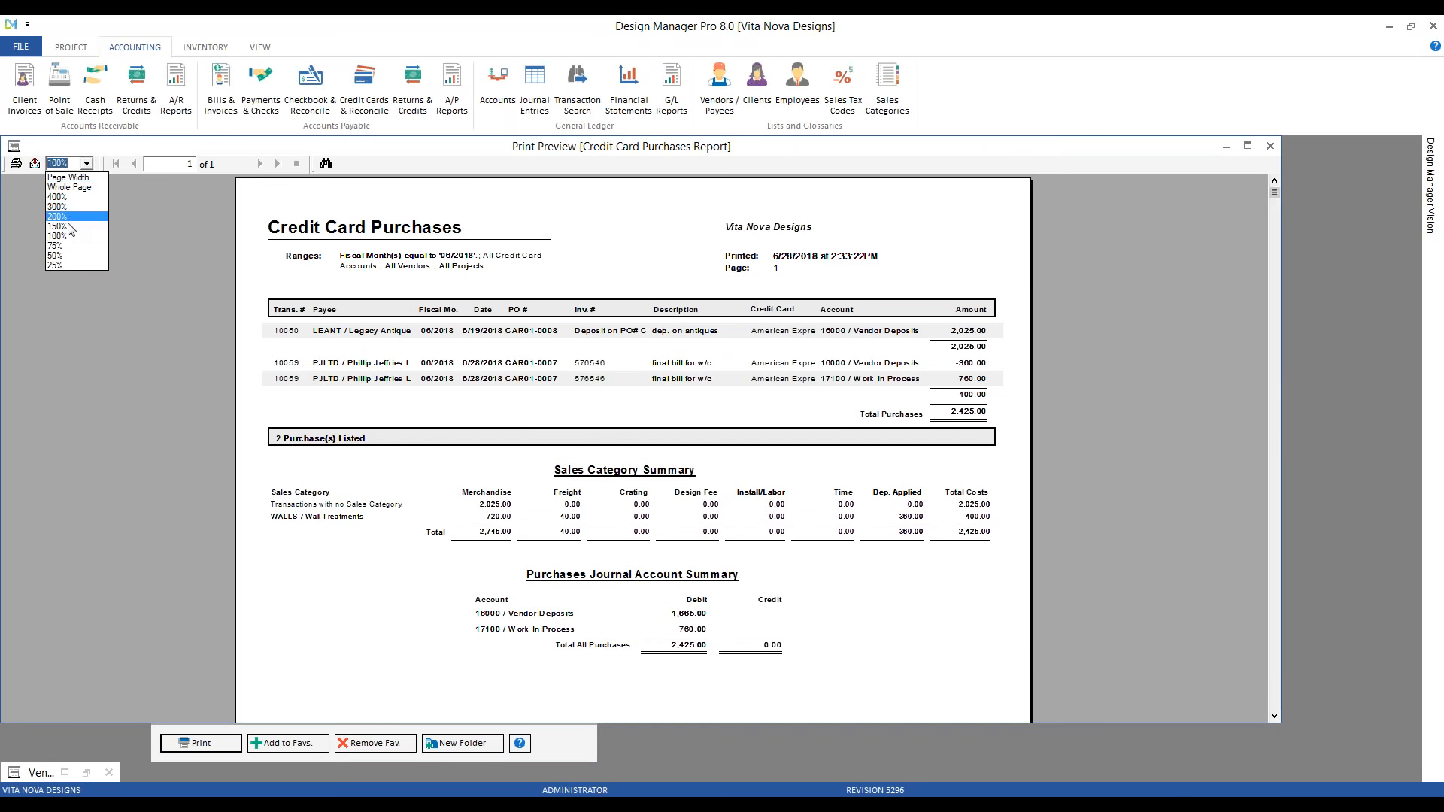
left_click(72, 228)
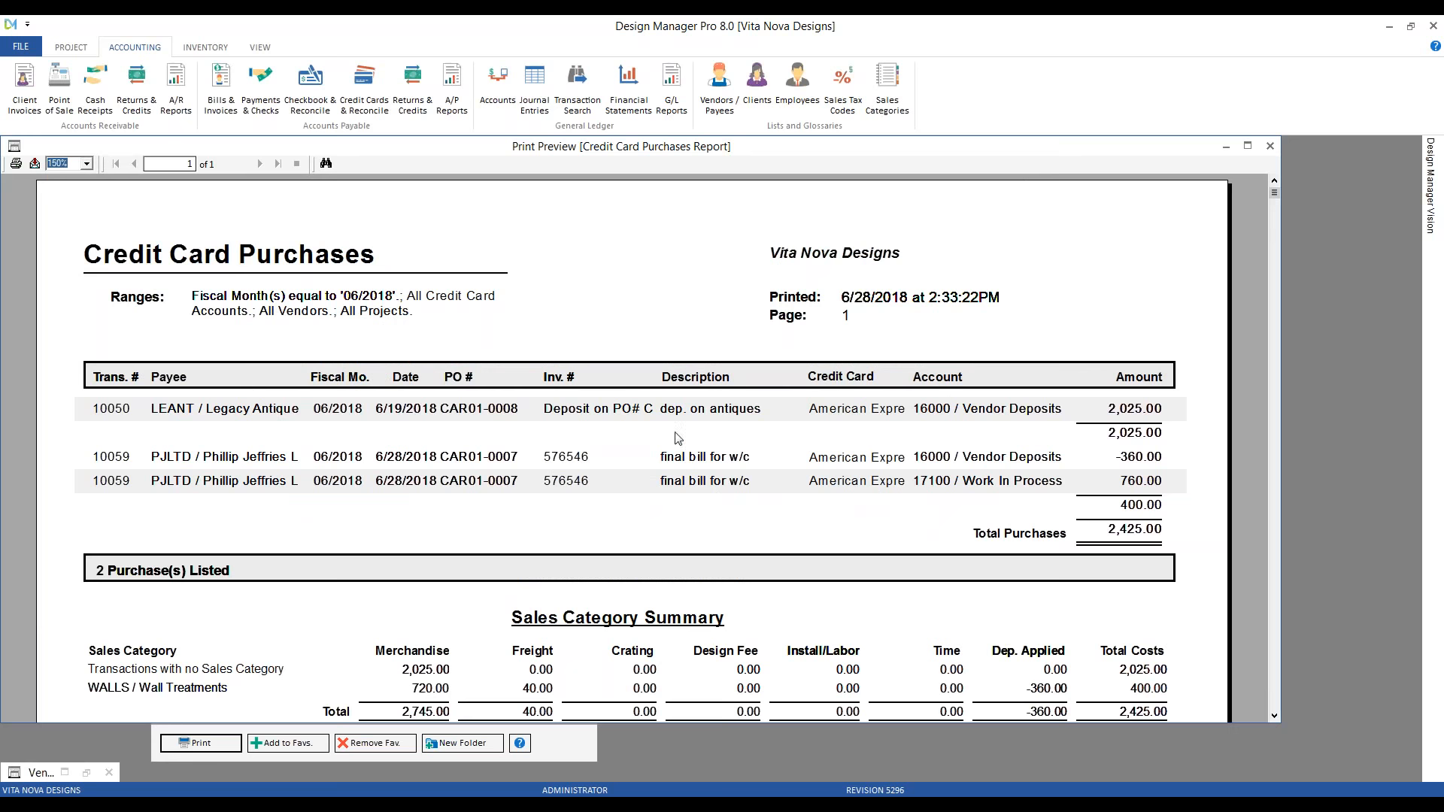
Examine the vendor deposit, Work In Process and net amounts of invoice 576546 on the report, and close the preview
left_click(1144, 487)
left_click(1144, 467)
left_click(1114, 511)
scroll(414, 499, "down", 1)
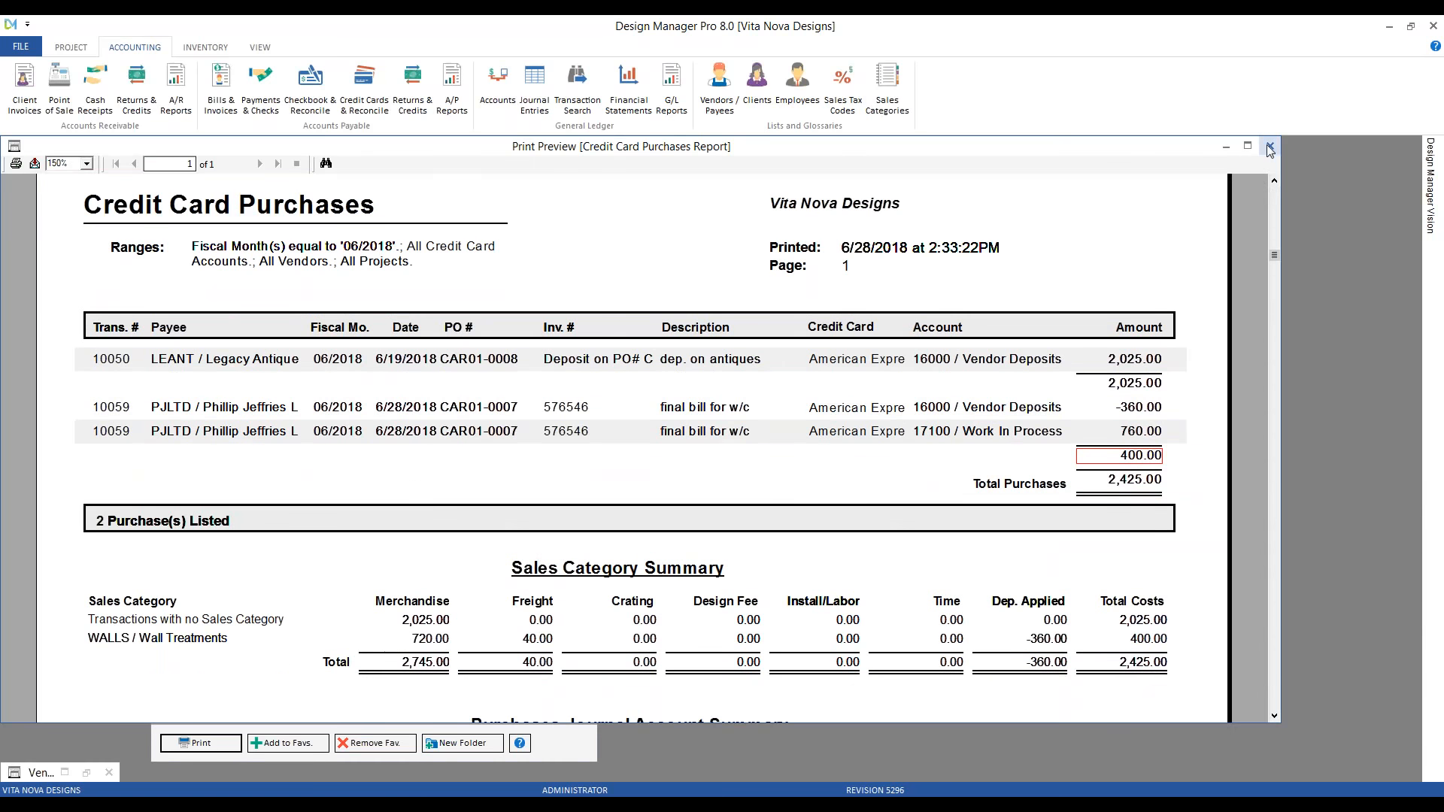
left_click(1270, 146)
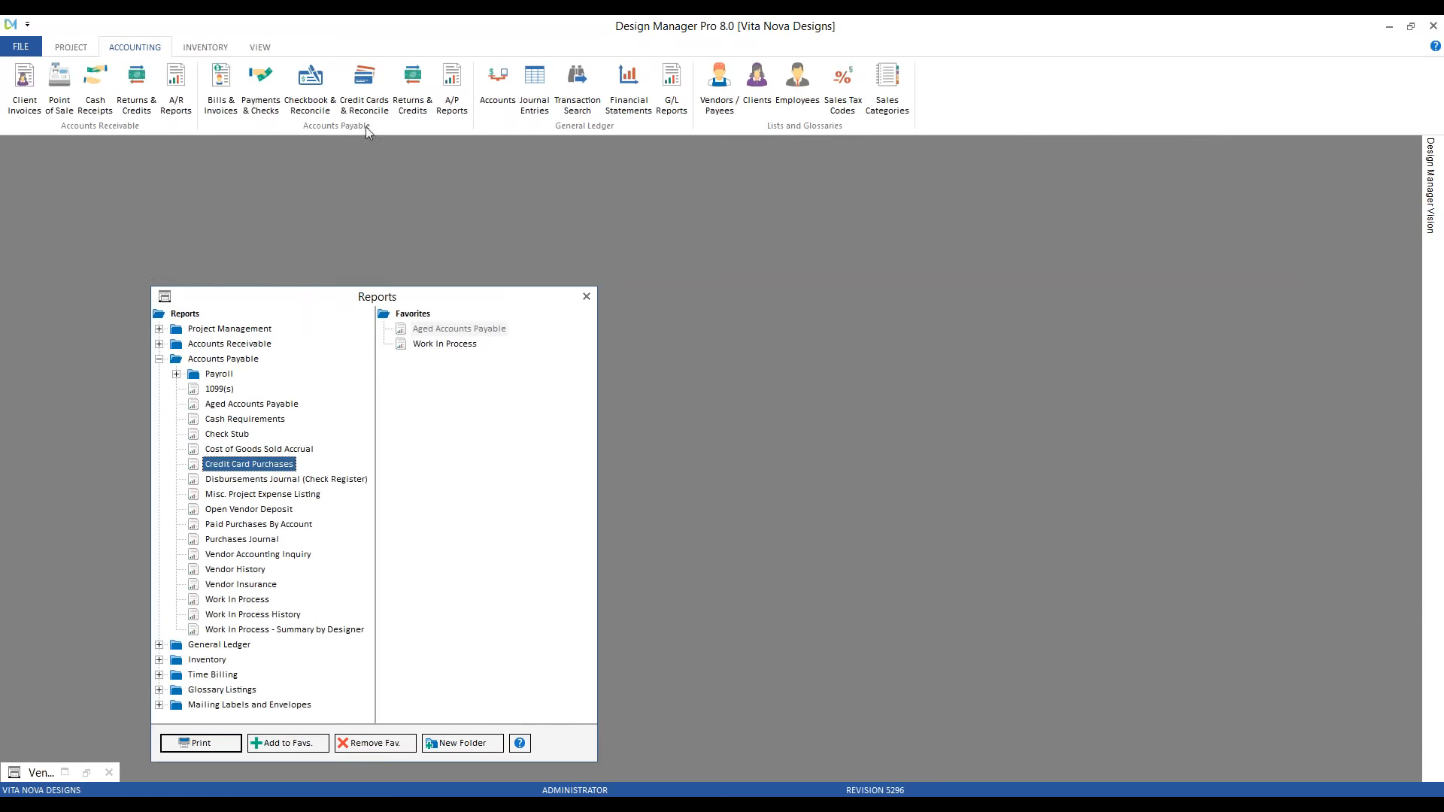
Review the American Express (20100) register for the CAR01-0007 charge, and close the Credit Cards and Reports windows
left_click(364, 86)
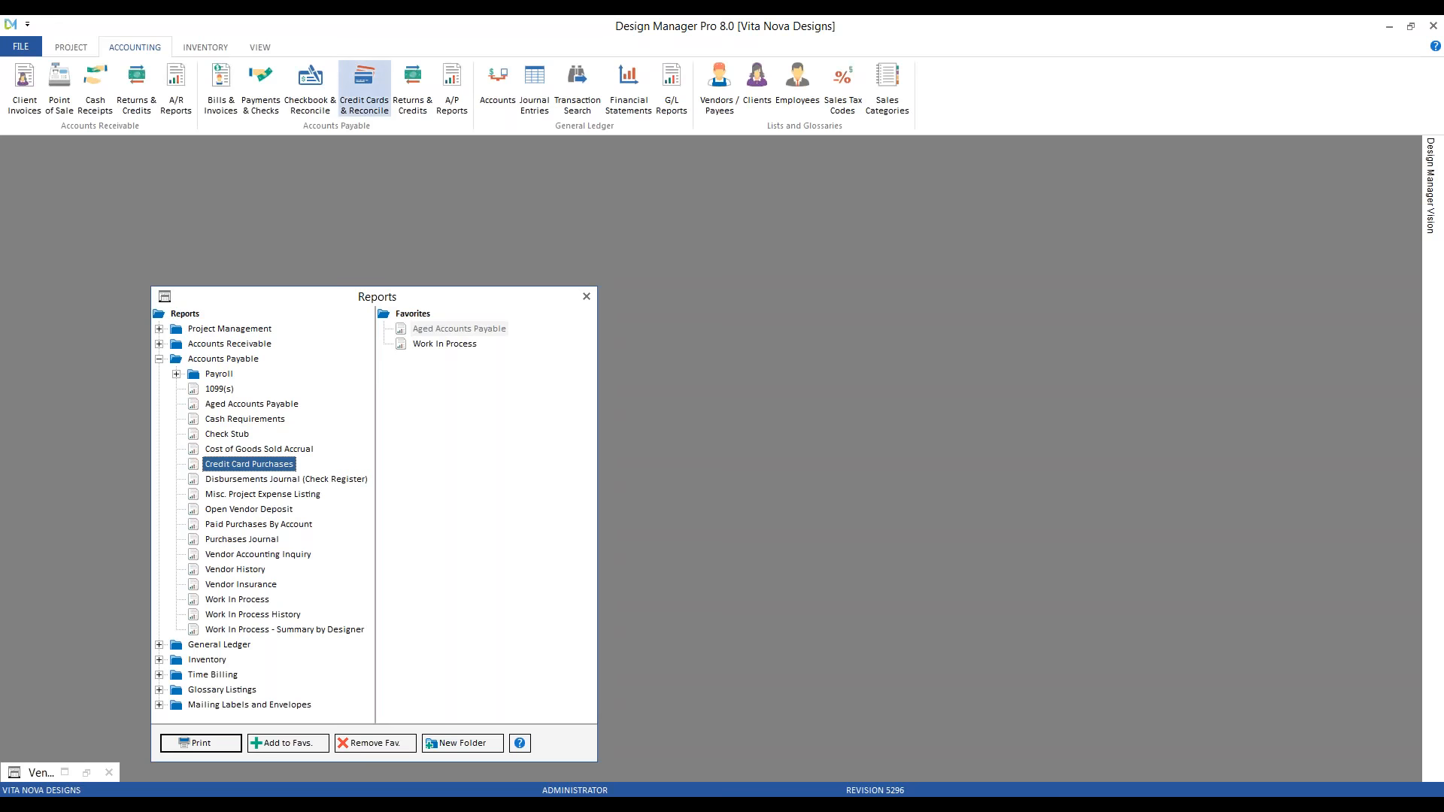
left_click(305, 295)
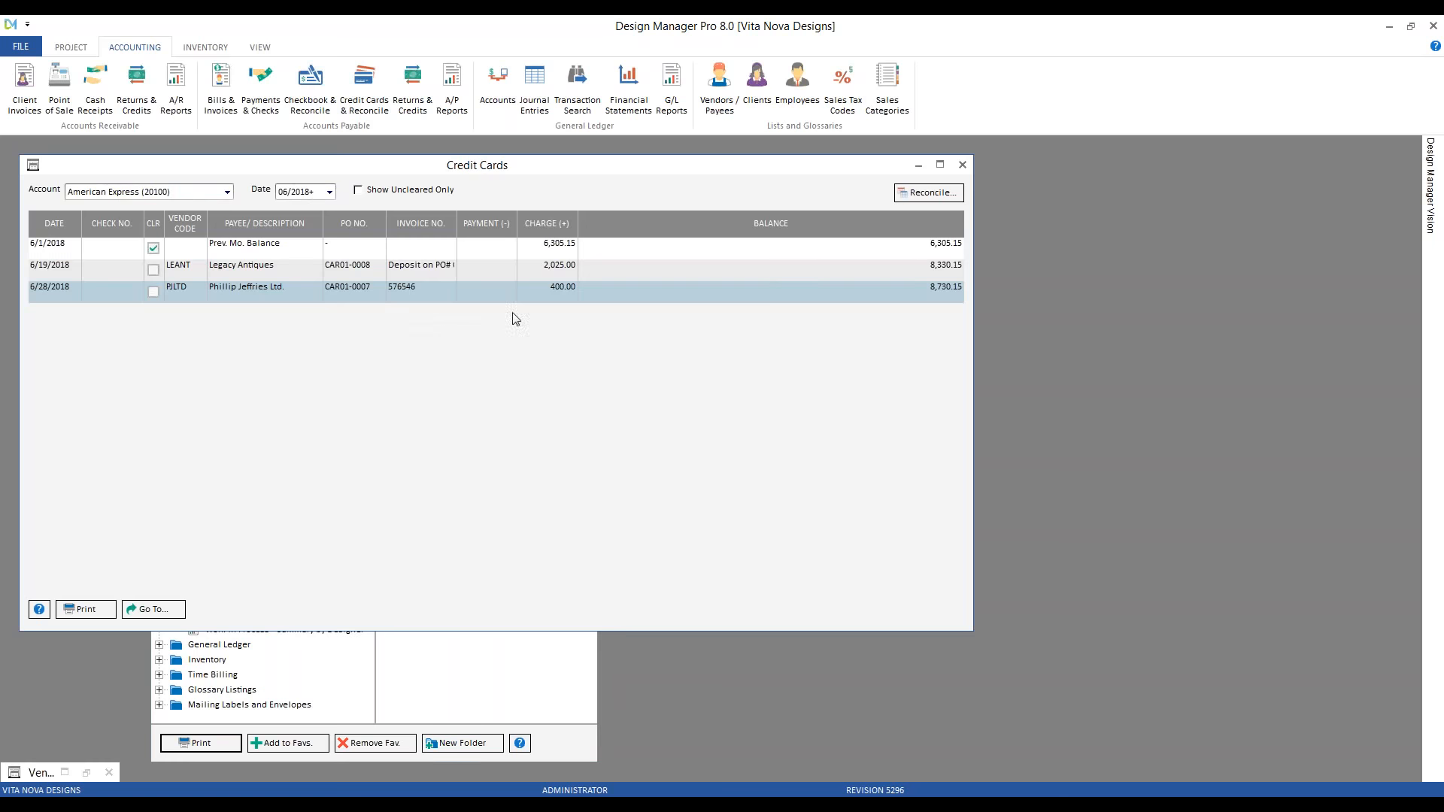
left_click(962, 164)
left_click(585, 298)
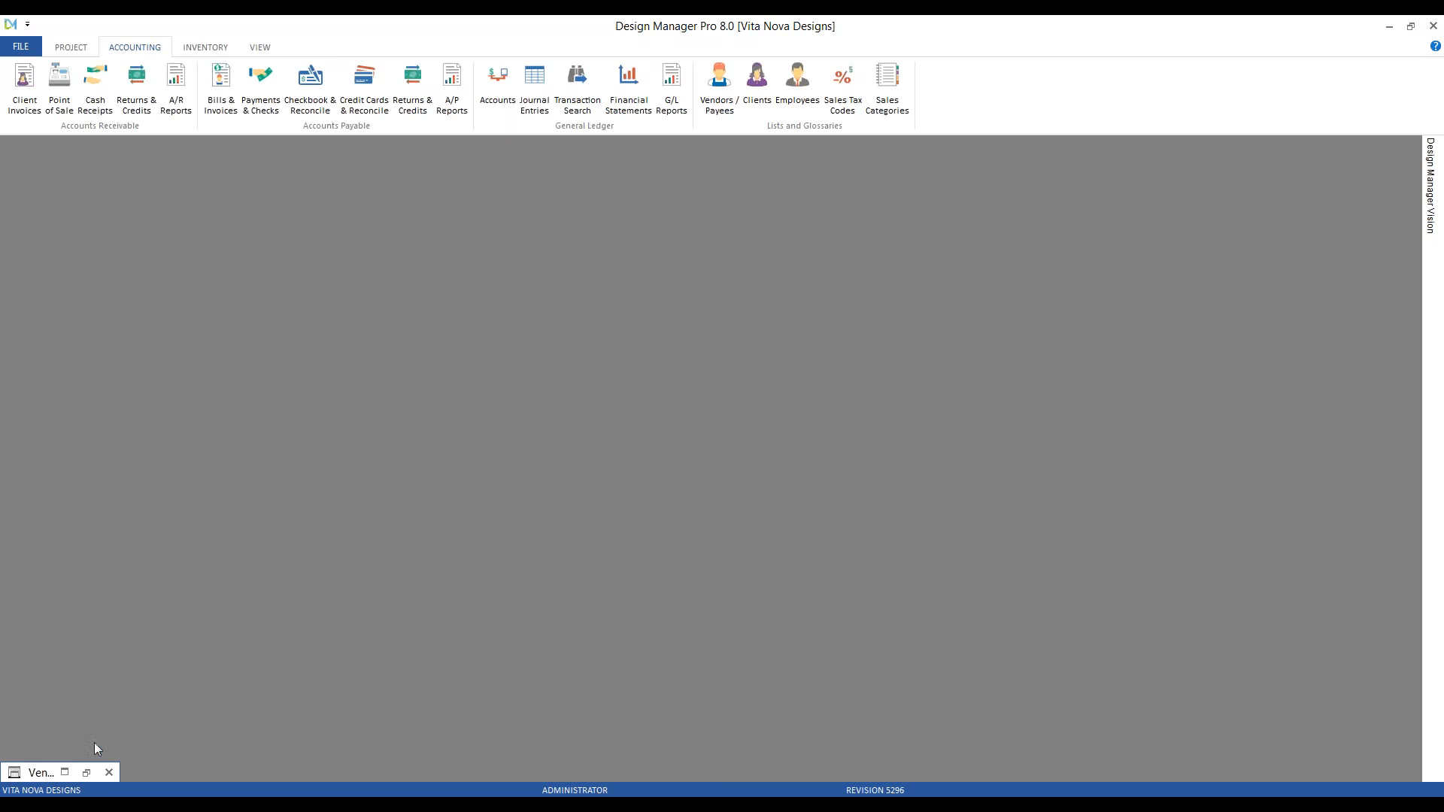
Return to the new vendor transactions and add an Invoice for Project PO for Kravet purchase order CAR01-0004
left_click(87, 773)
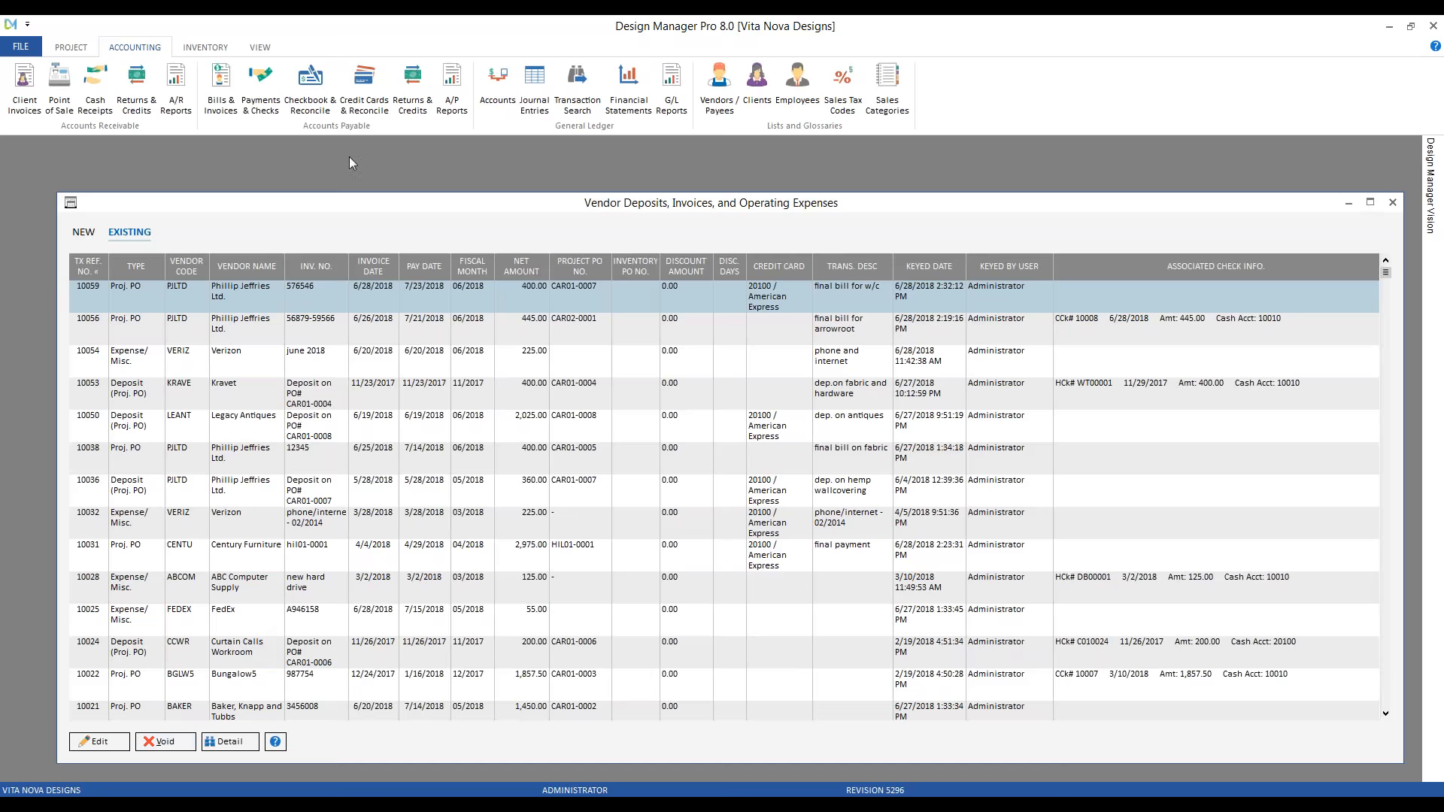
left_click(84, 234)
left_click_drag(254, 206, 227, 169)
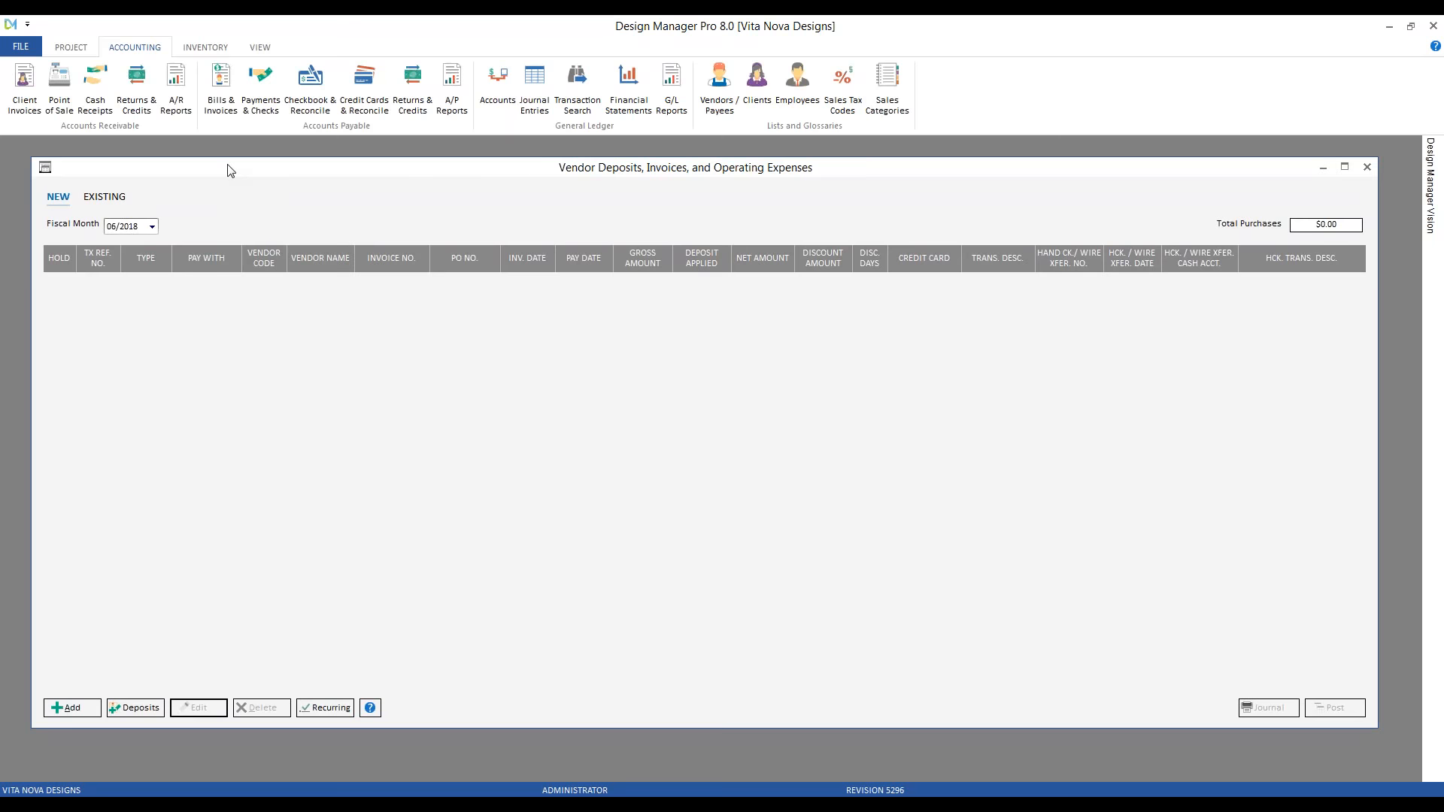
left_click(72, 709)
key("i")
key("Tab")
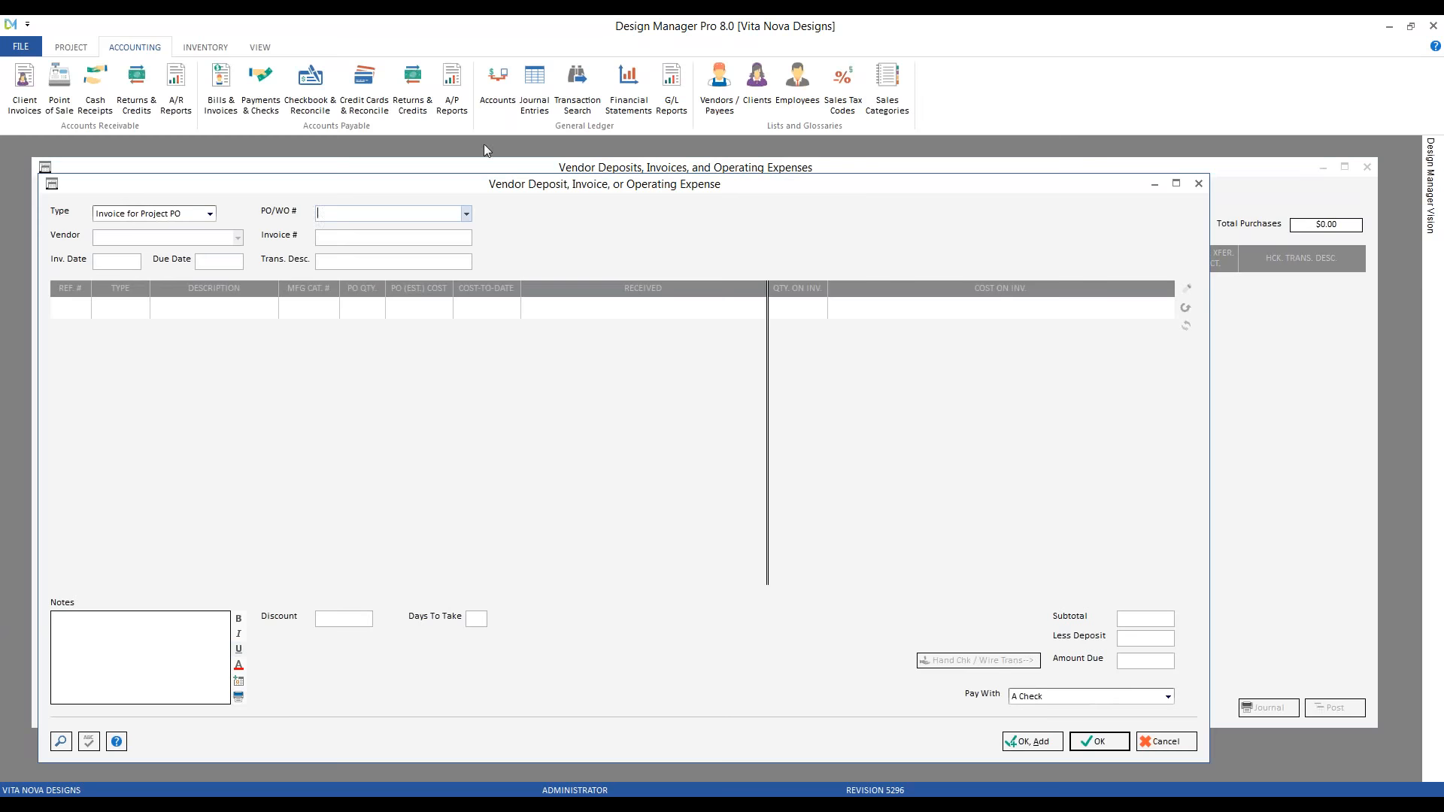
left_click(466, 215)
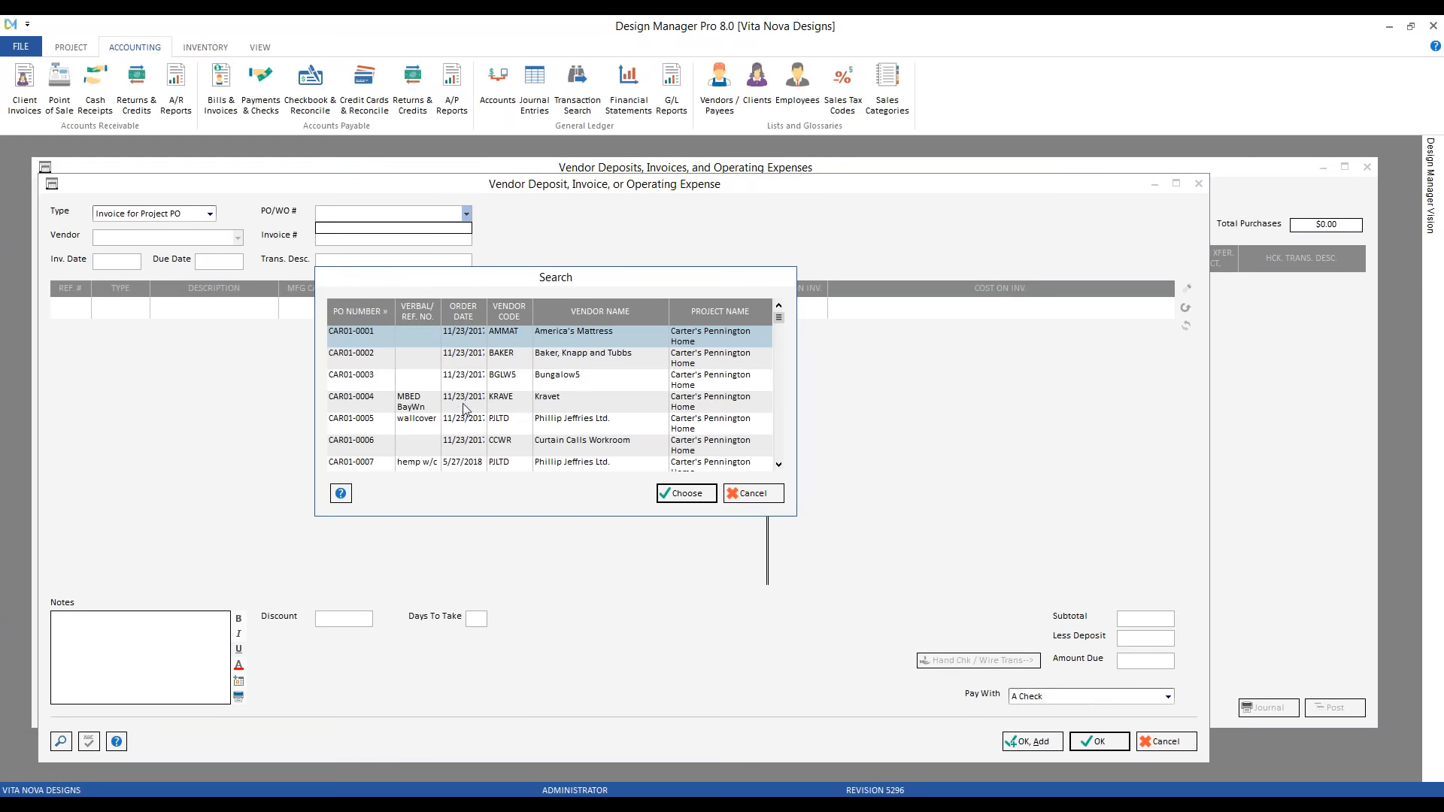
left_click(462, 409)
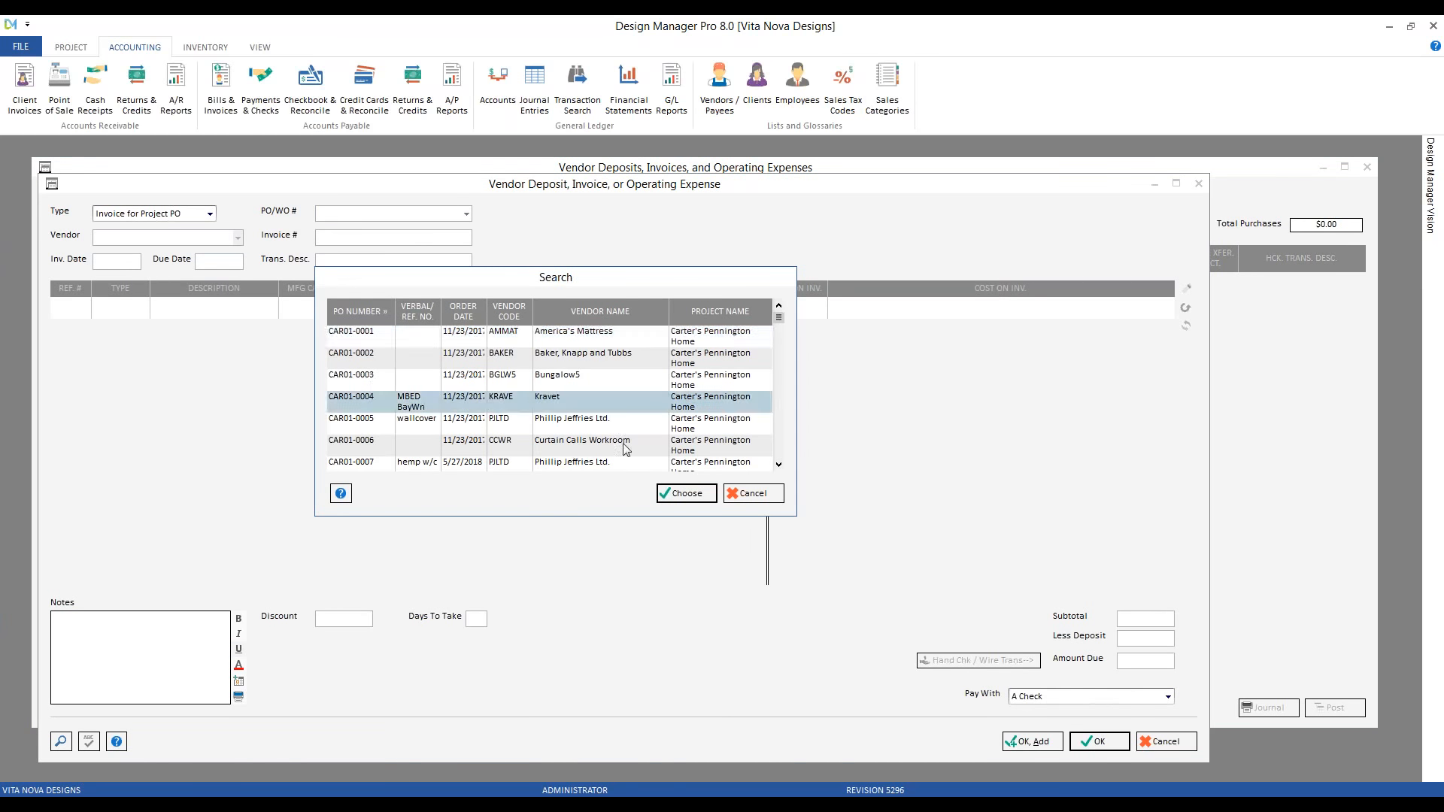
left_click(687, 494)
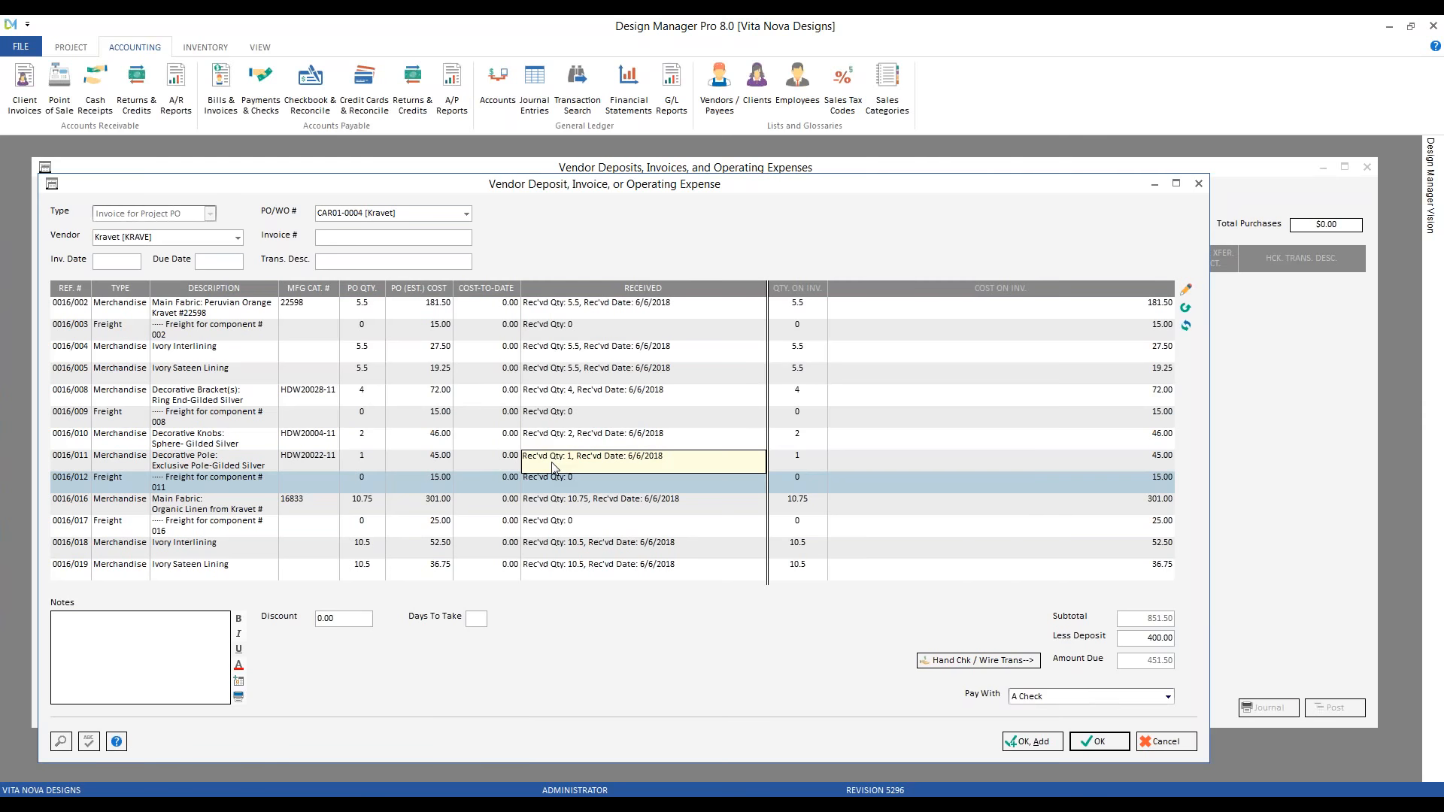
Set the invoice number to CAR01-0004, the invoice date to 6/28/2018, and the transaction description to "final bill for h/w only"
left_click(339, 237)
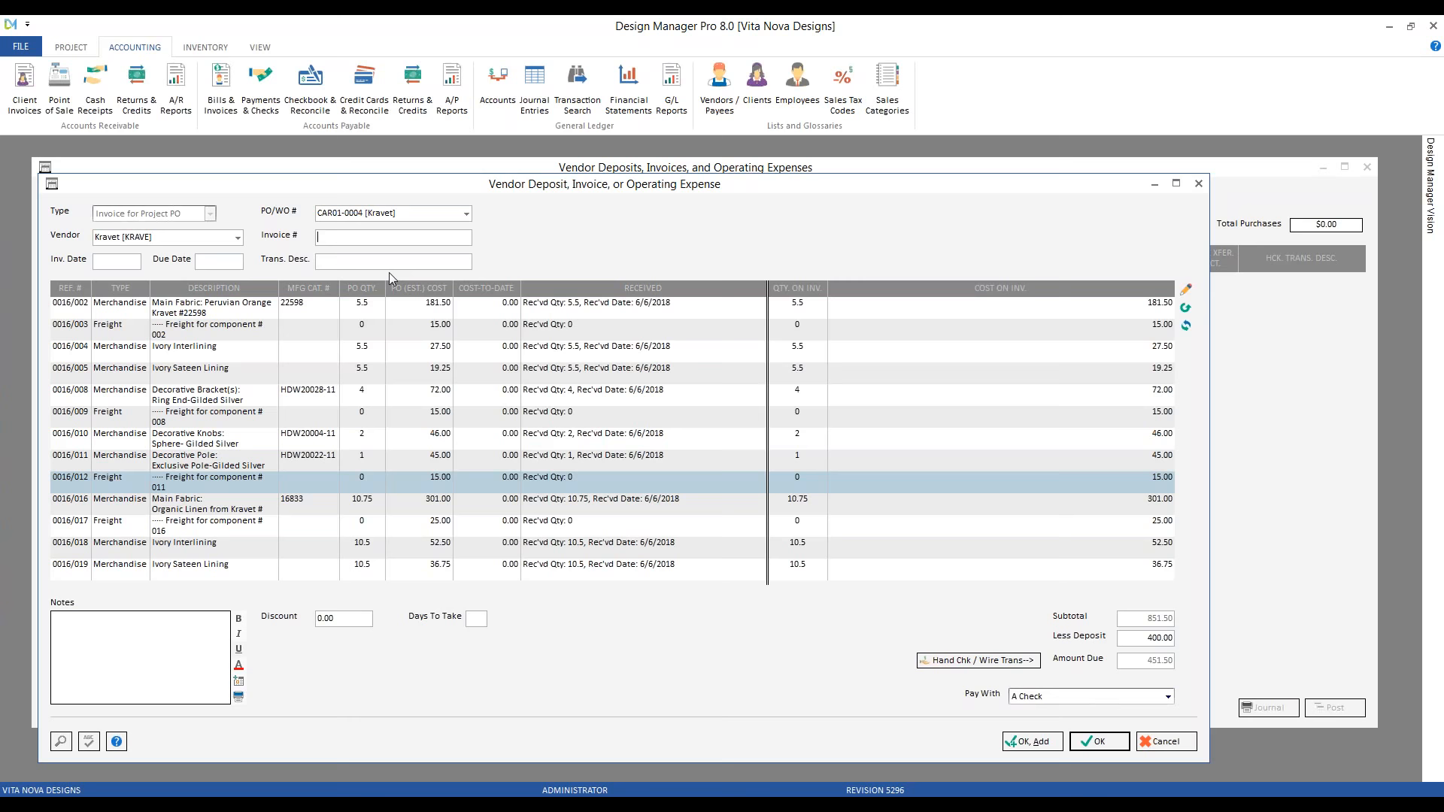
type("CAR01-0004")
key("Tab")
key("F2")
key("Return")
key("Tab")
type("final bill for ha")
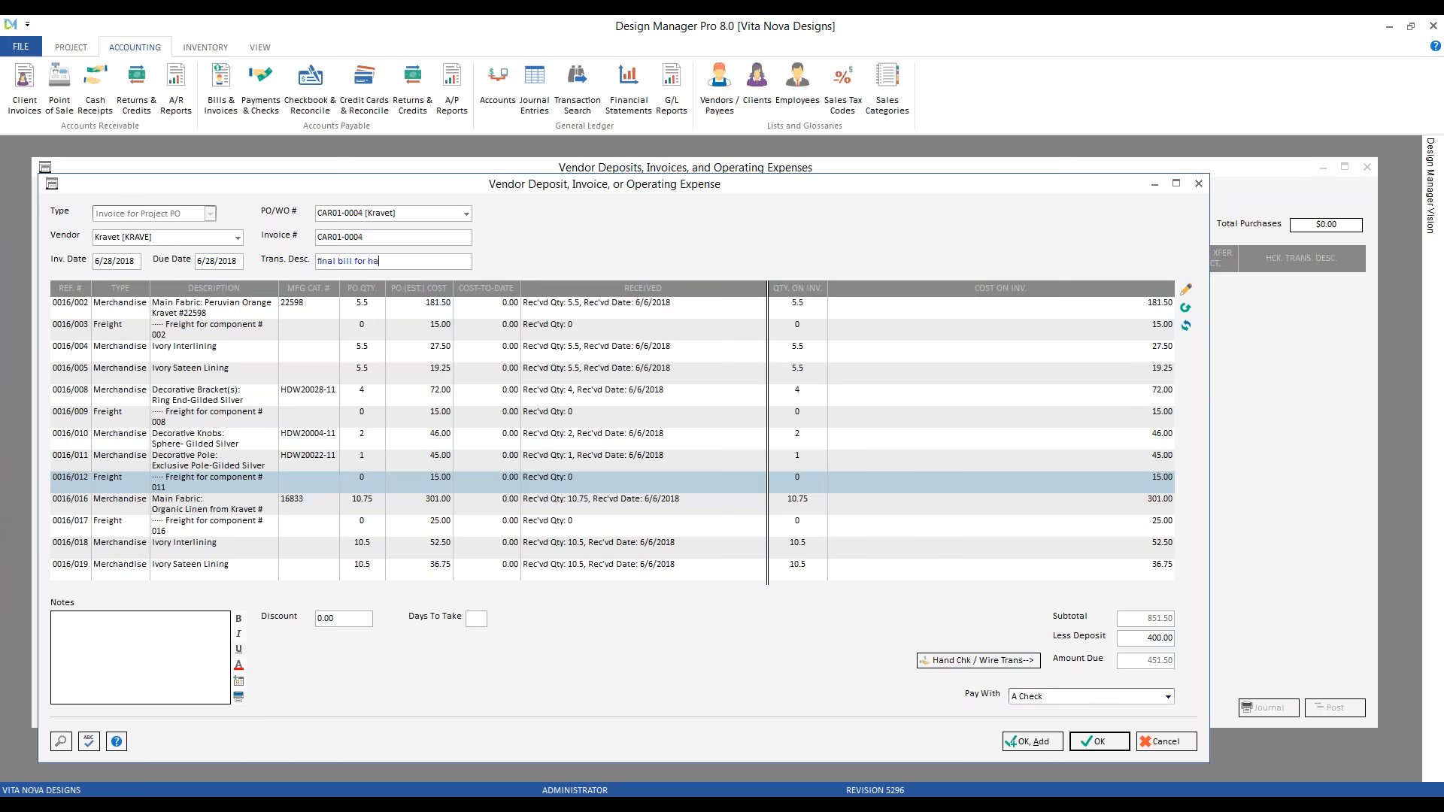
key("BackSpace")
type("/w only")
Inspect the invoice distribution of the Peruvian Orange main fabric component, and cancel out of it
left_click(705, 306)
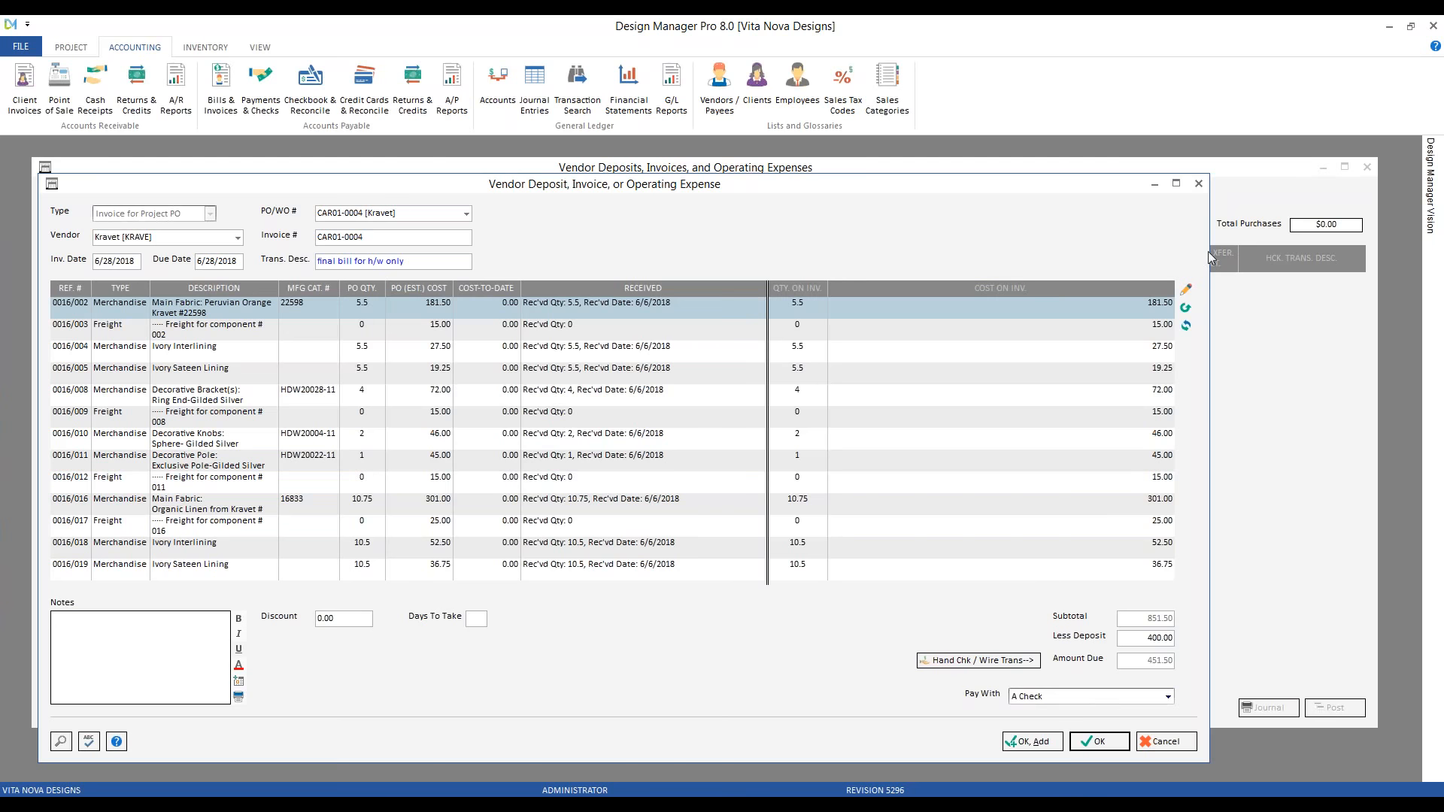
left_click(1186, 291)
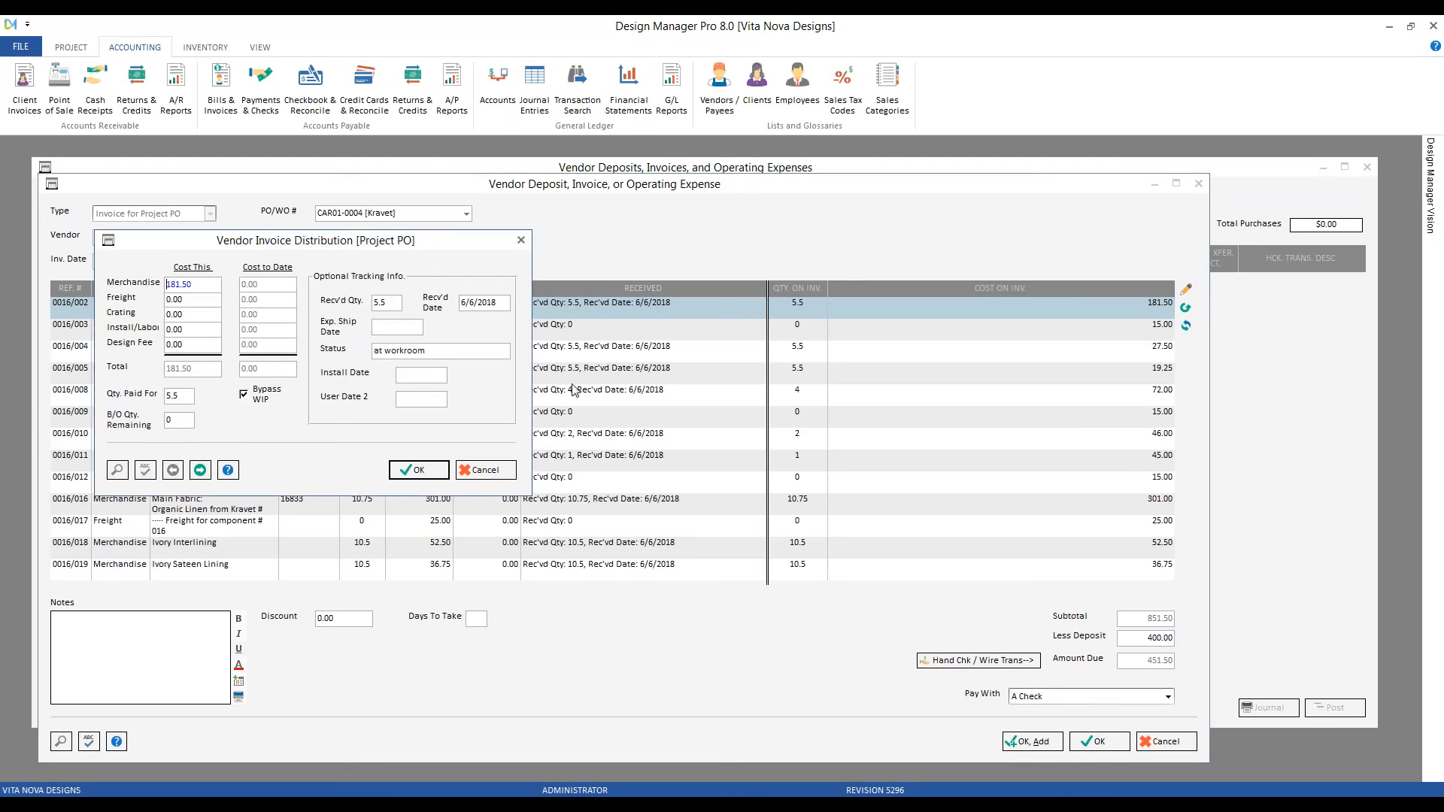
left_click(498, 471)
left_click(517, 466)
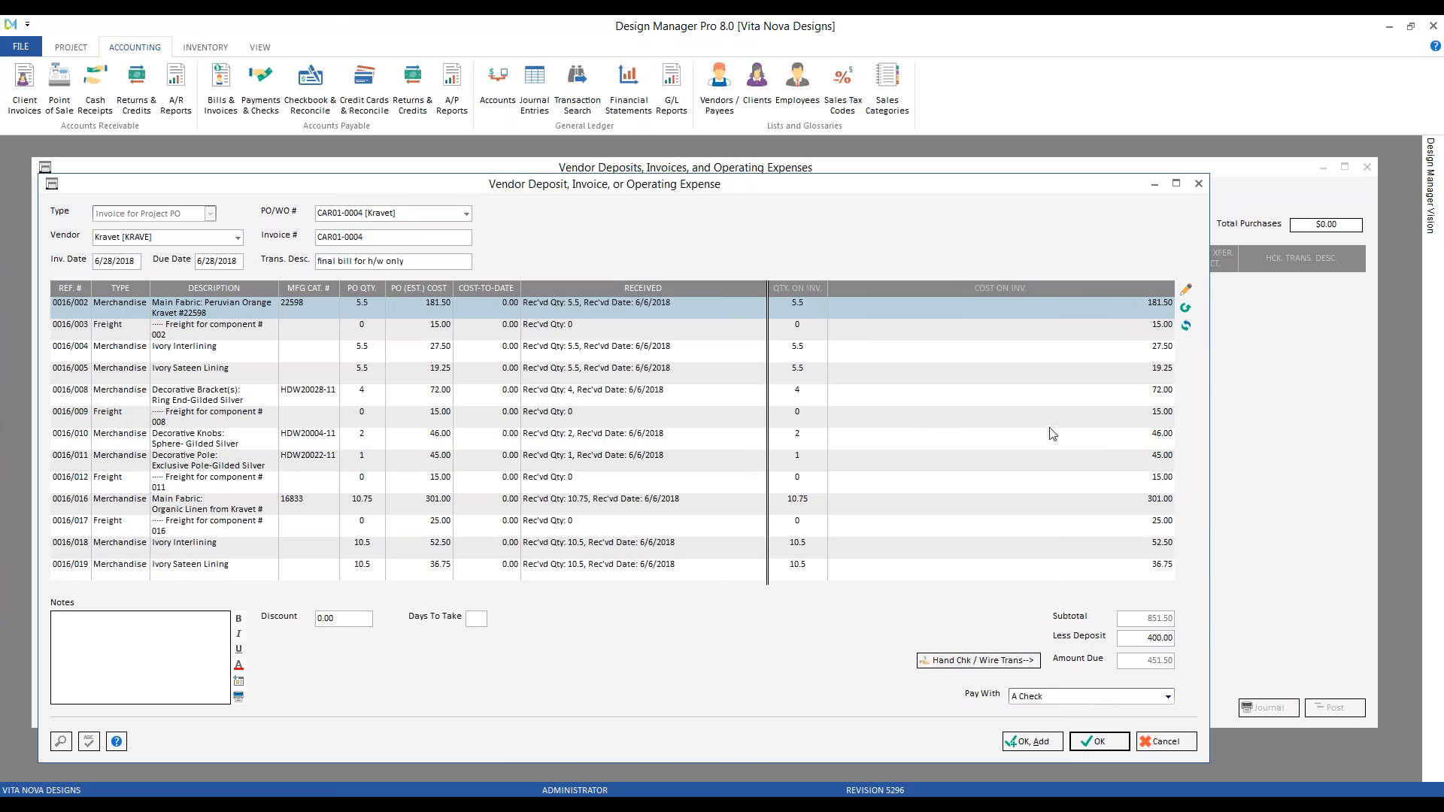
Clear the invoiced amounts for all items on the CAR01-0004 invoice
left_click(1072, 512)
left_click(1188, 309)
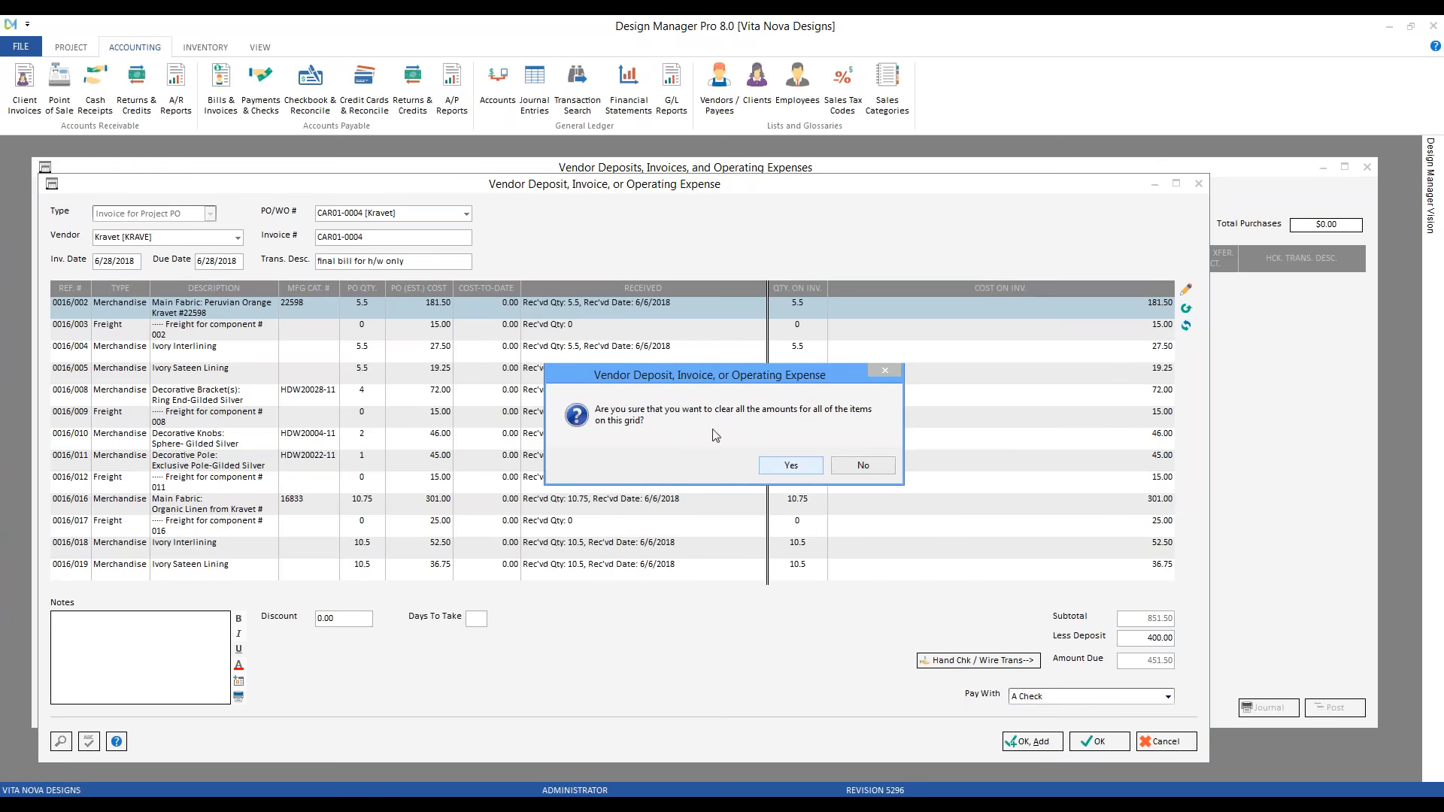
left_click(796, 466)
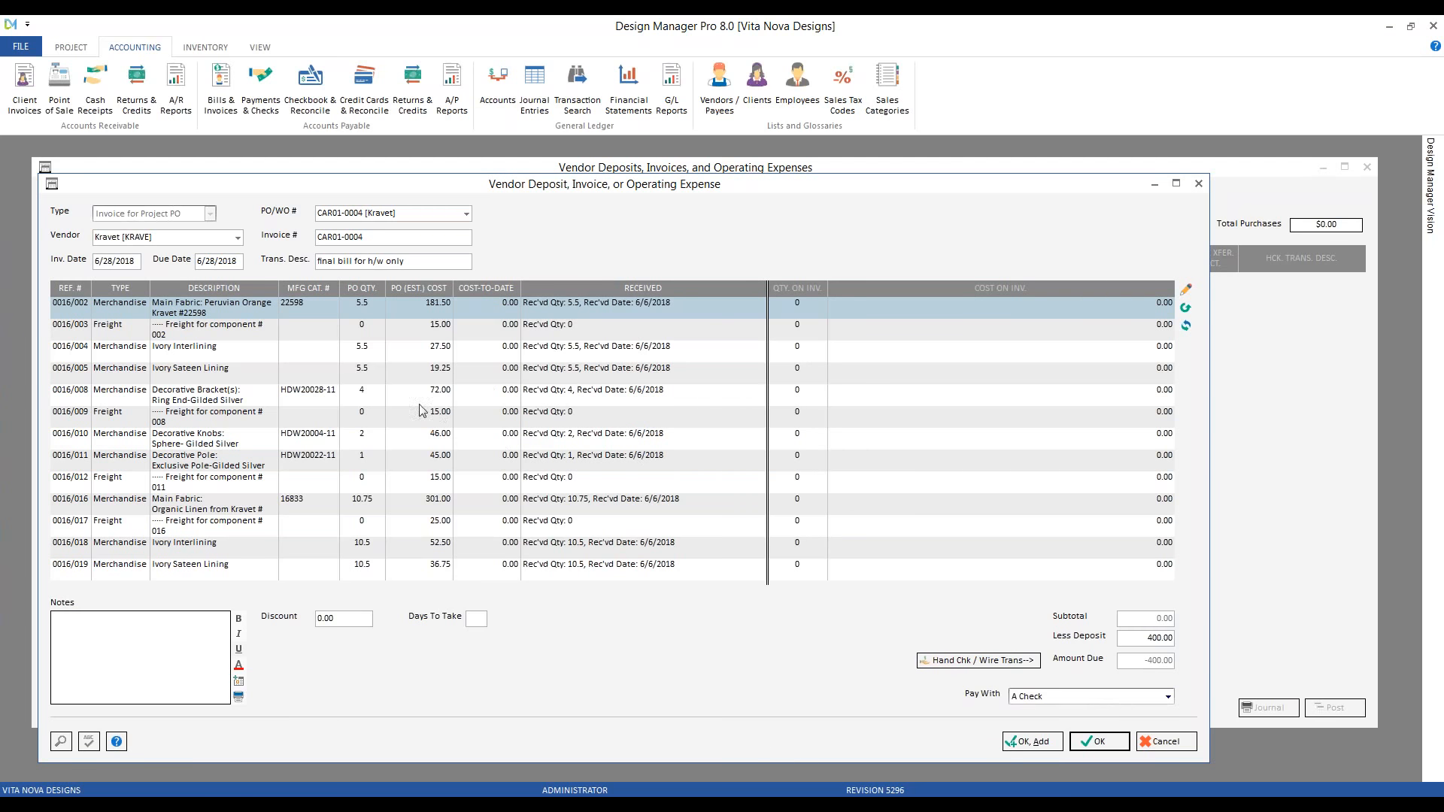
Enter invoice costs of 72 for the decorative brackets and 15 for their freight component
left_click(543, 400)
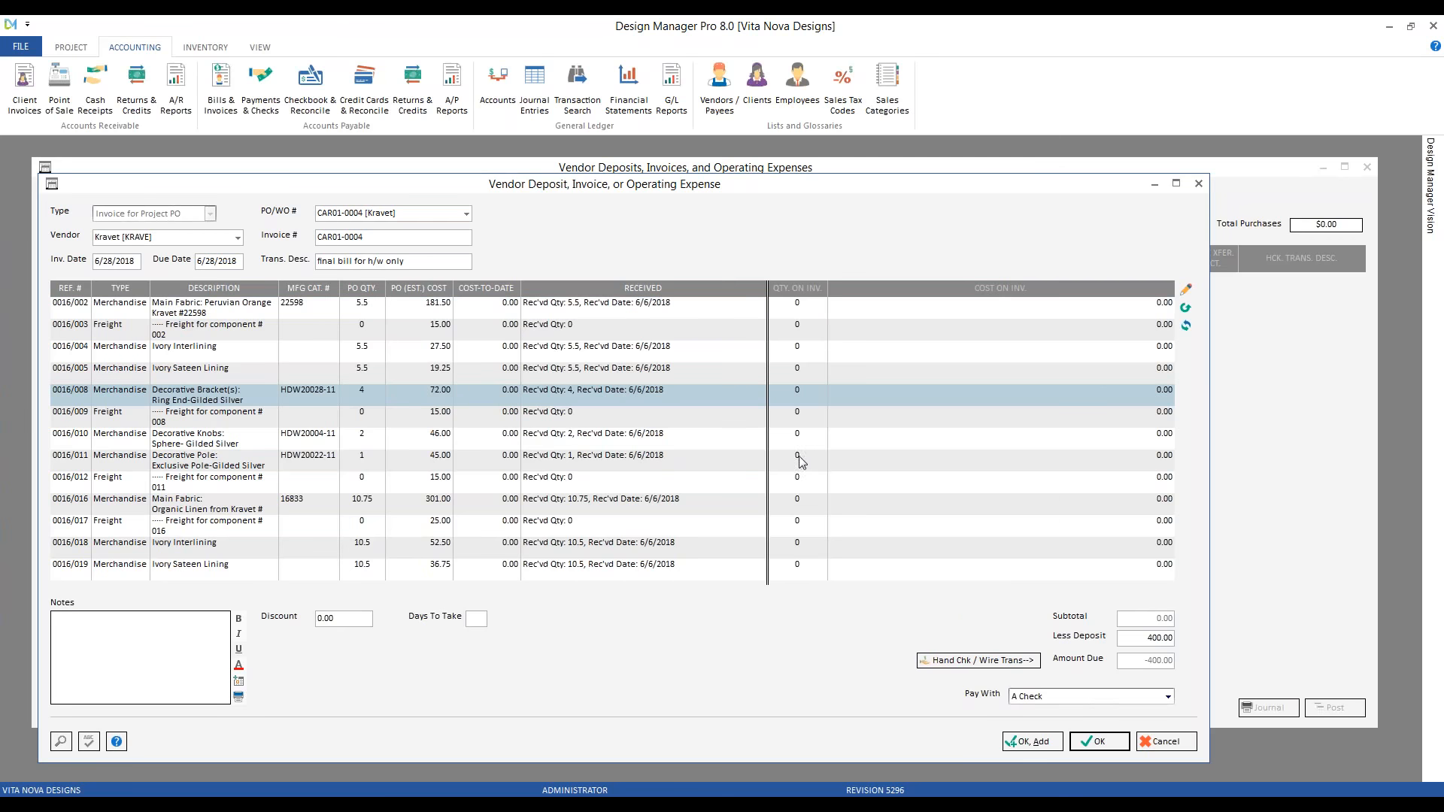
left_click(1186, 290)
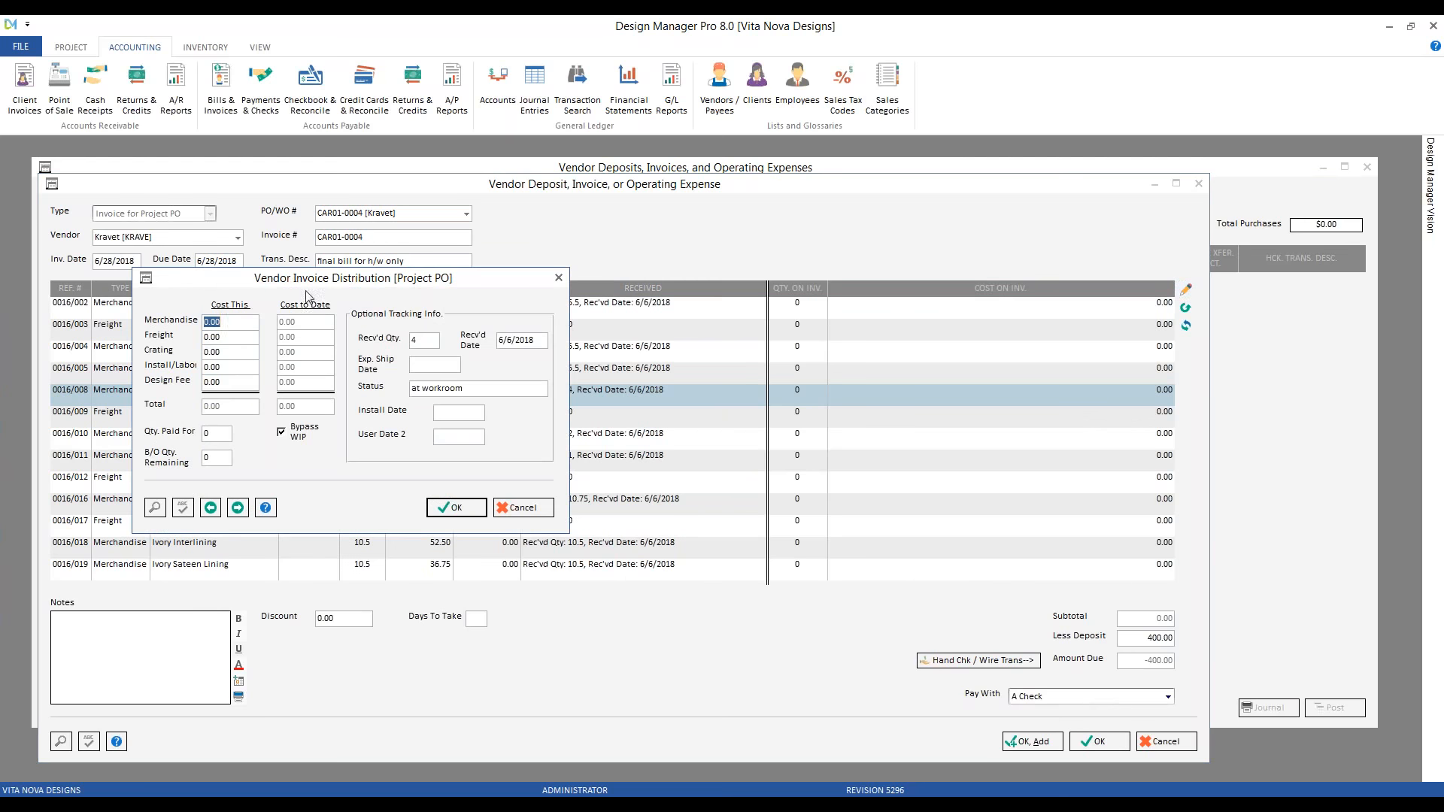
left_click_drag(296, 281, 915, 329)
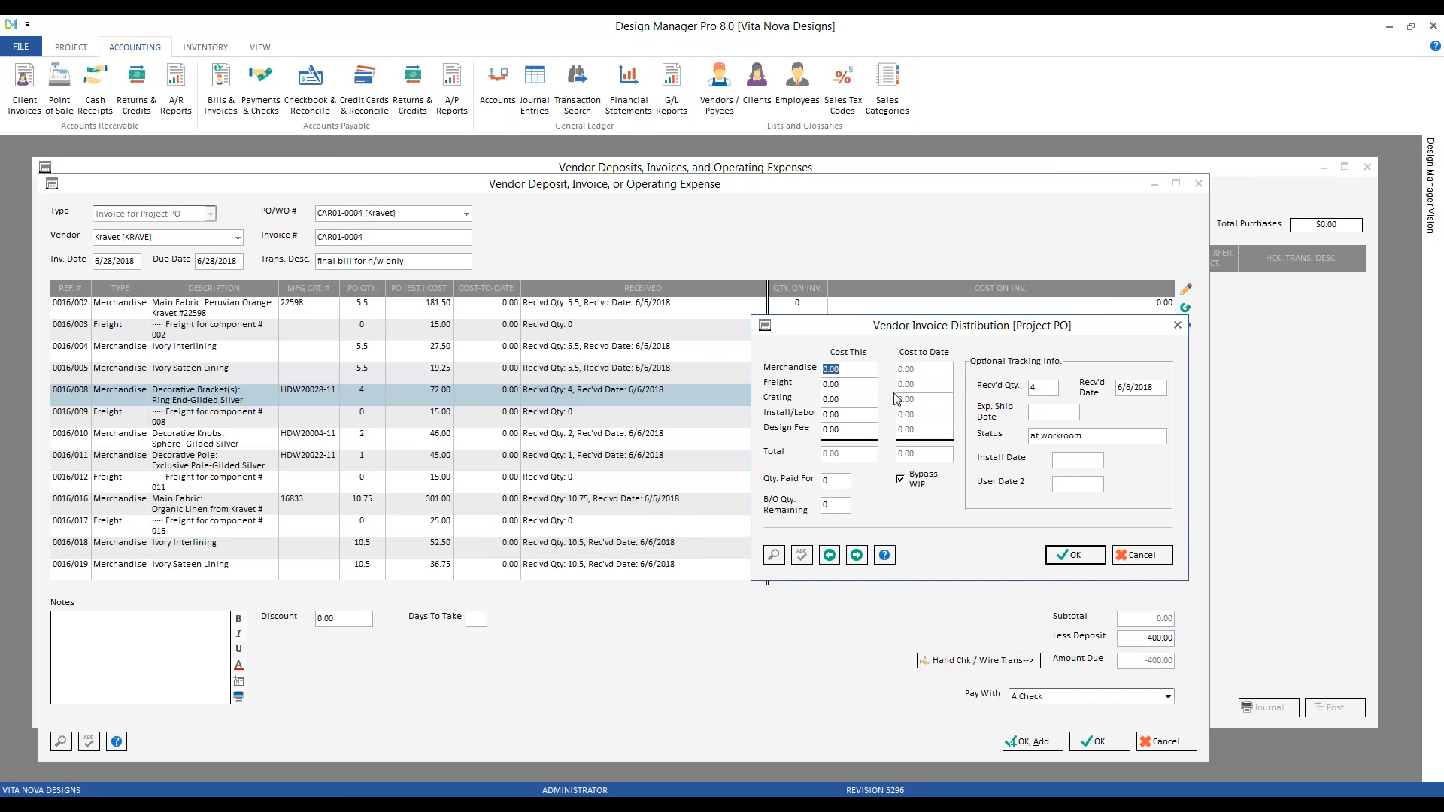
type("72")
left_click(858, 556)
left_click(863, 386)
type("15")
Enter invoice costs of 46 for the decorative knobs, 45 for the decorative pole and 15 for the pole's freight, and accept the distribution
left_click(857, 556)
key("shift+Tab")
type("46")
left_click(857, 556)
type("45")
left_click(857, 556)
left_click(845, 385)
type("15")
left_click(1068, 556)
left_click(1119, 435)
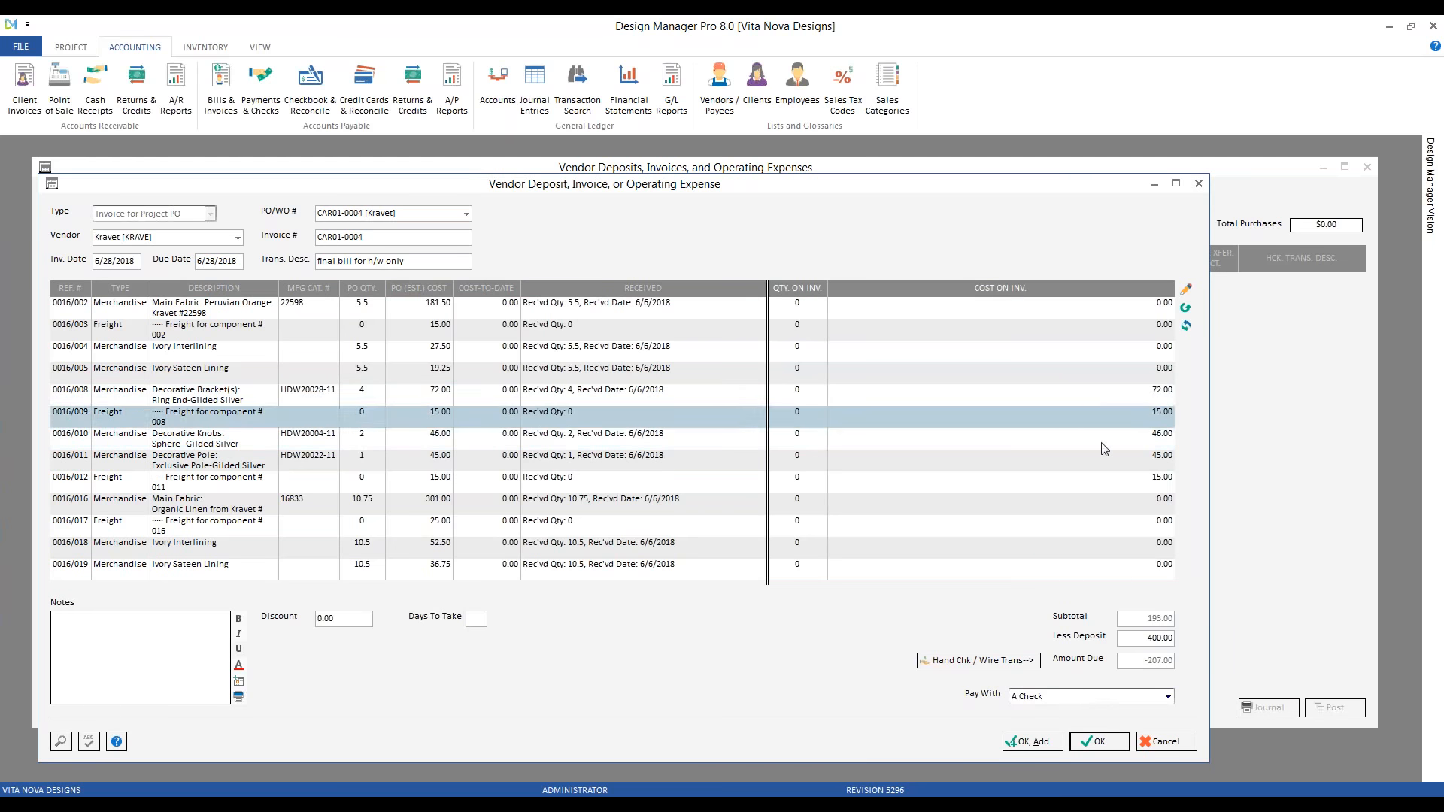
left_click(1093, 481)
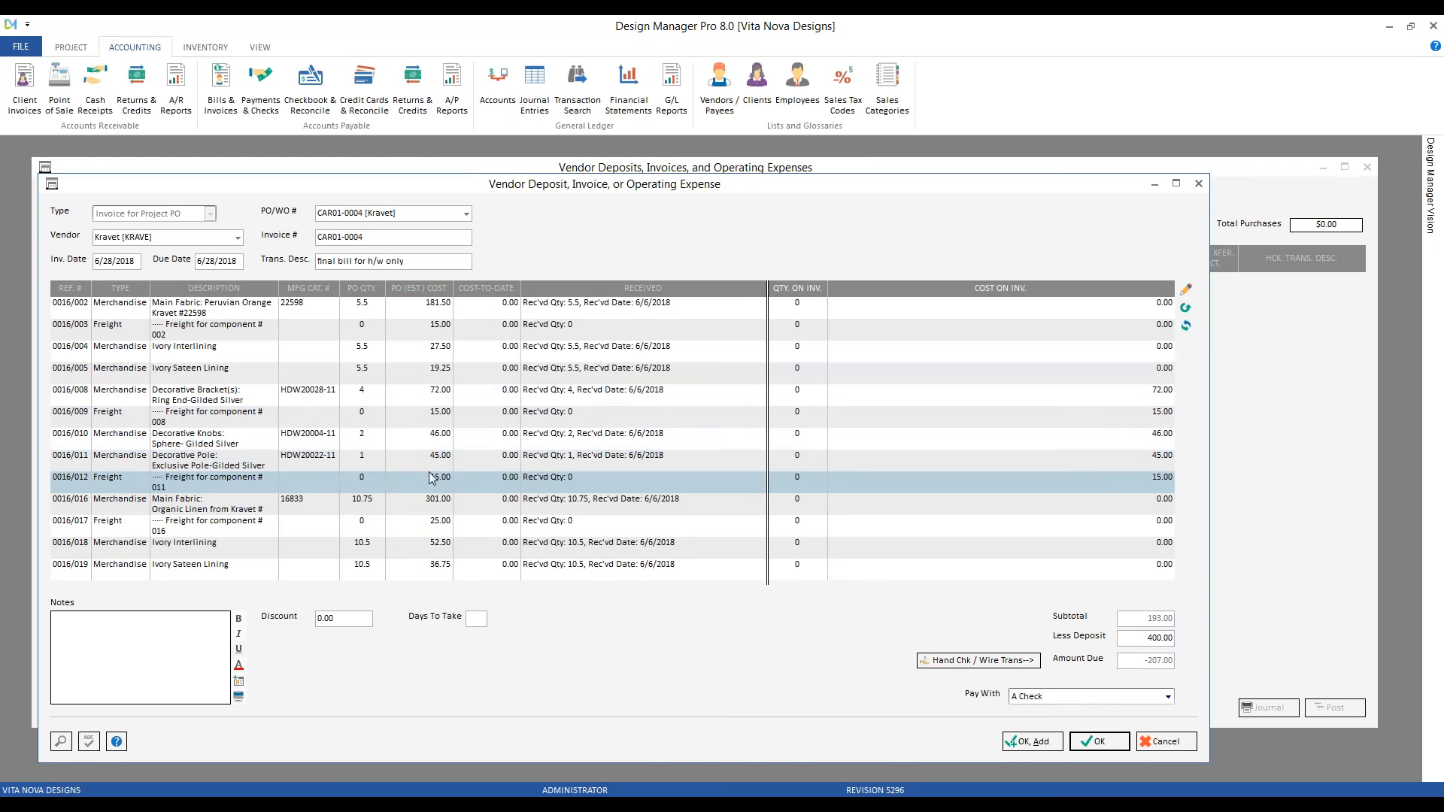
Set the deposit deducted from the hardware-only invoice to 0
left_click(512, 354)
left_click(1141, 639)
left_click_drag(1157, 633, 1280, 628)
type("0")
key("Tab")
Give the invoice an early payment discount of 9.65 with 5 days to take it
left_click(365, 617)
type("9.65")
key("Tab")
type("5")
Look up the early payment discount defaults in Kravet's vendor record, and leave the Vendor Glossary without changes
left_click(719, 76)
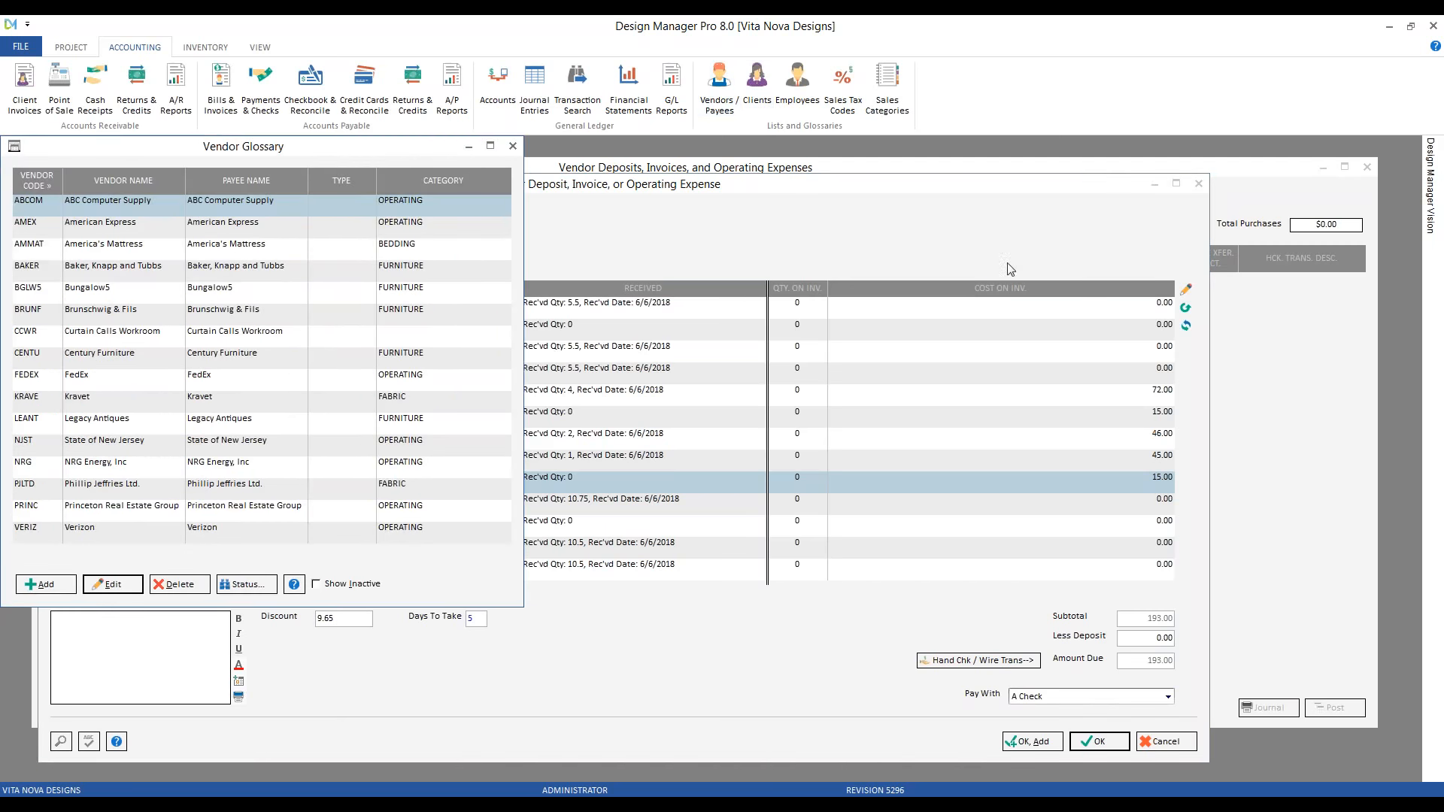
left_click_drag(394, 140, 1244, 213)
type("K")
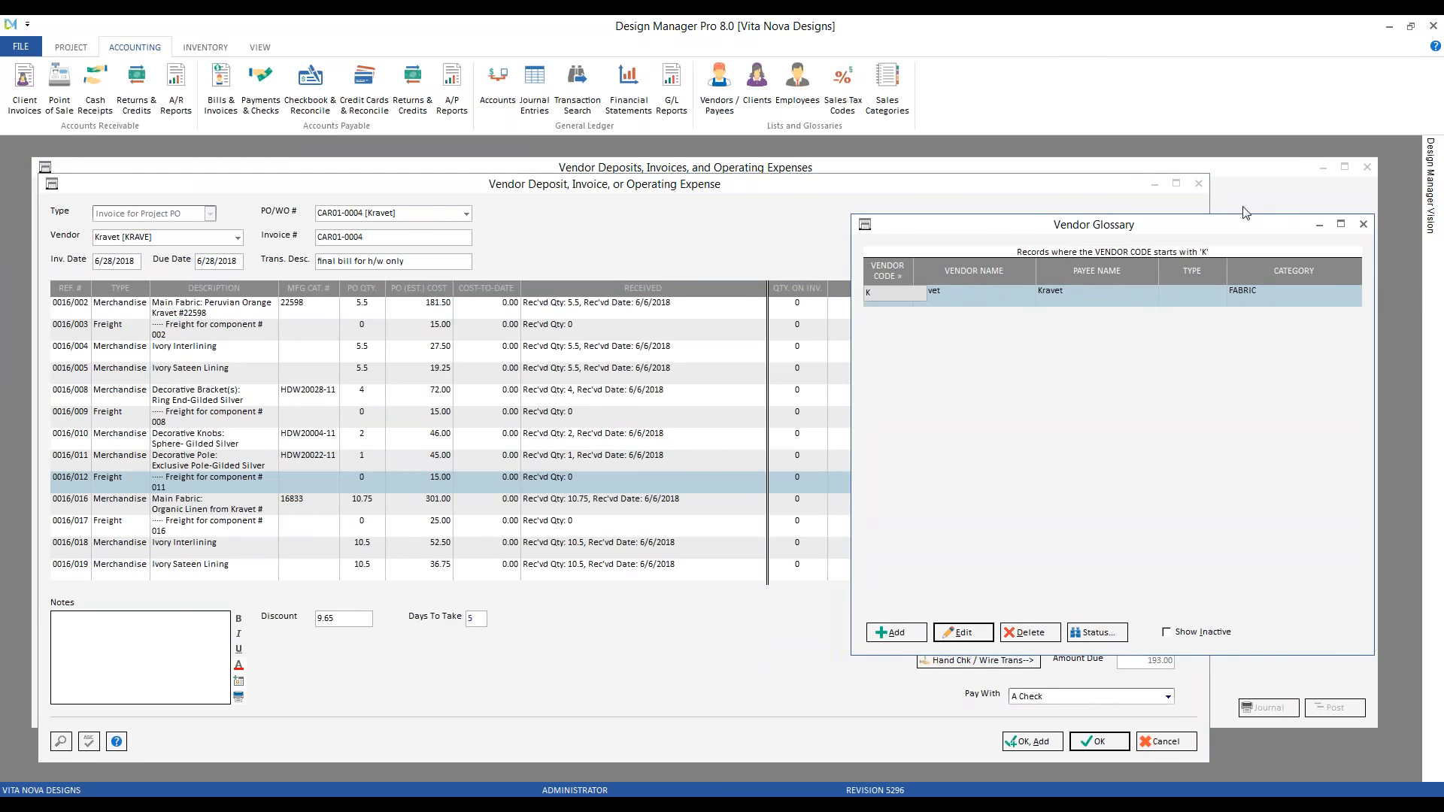
key("Return")
left_click_drag(410, 336, 808, 233)
left_click(701, 249)
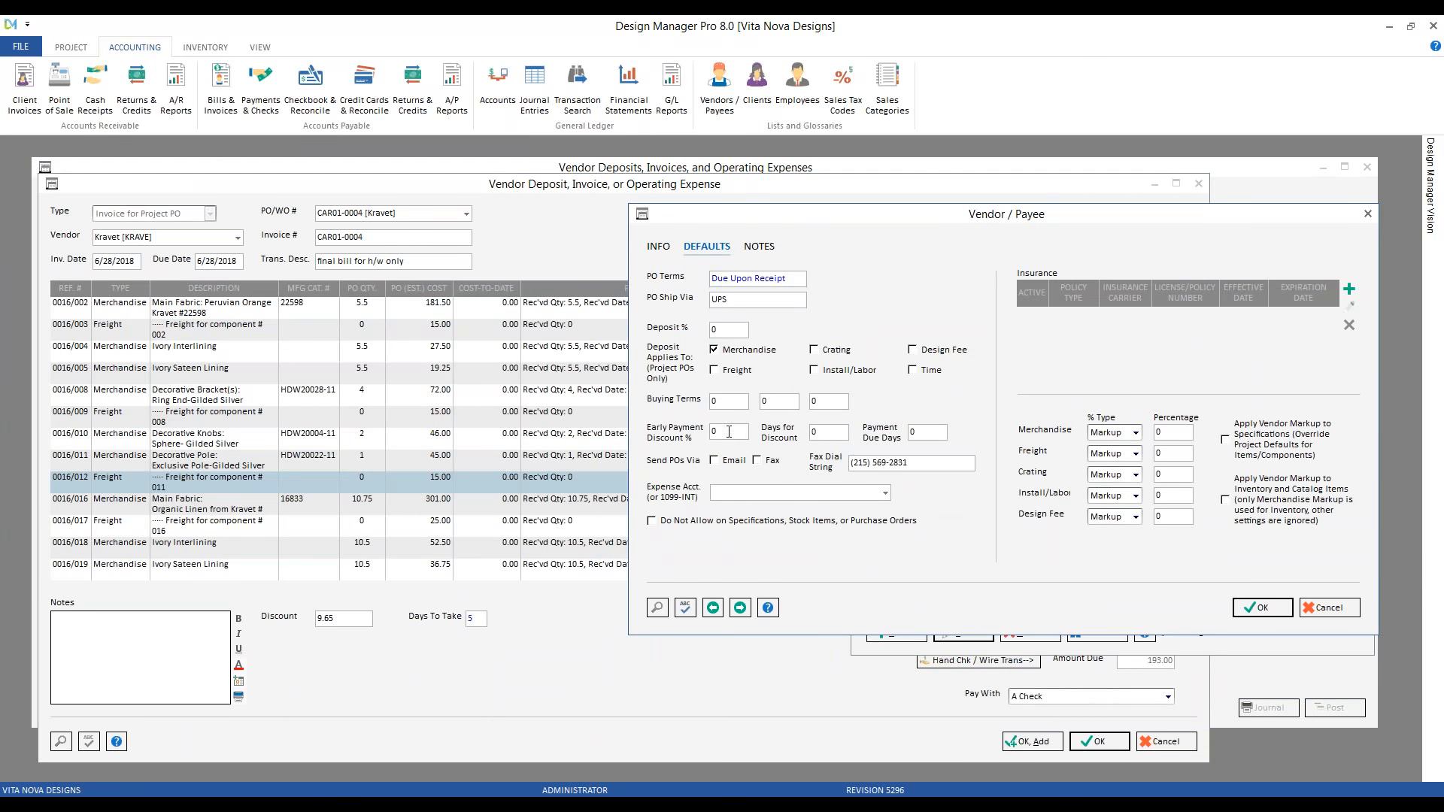
left_click(912, 433)
left_click(1329, 607)
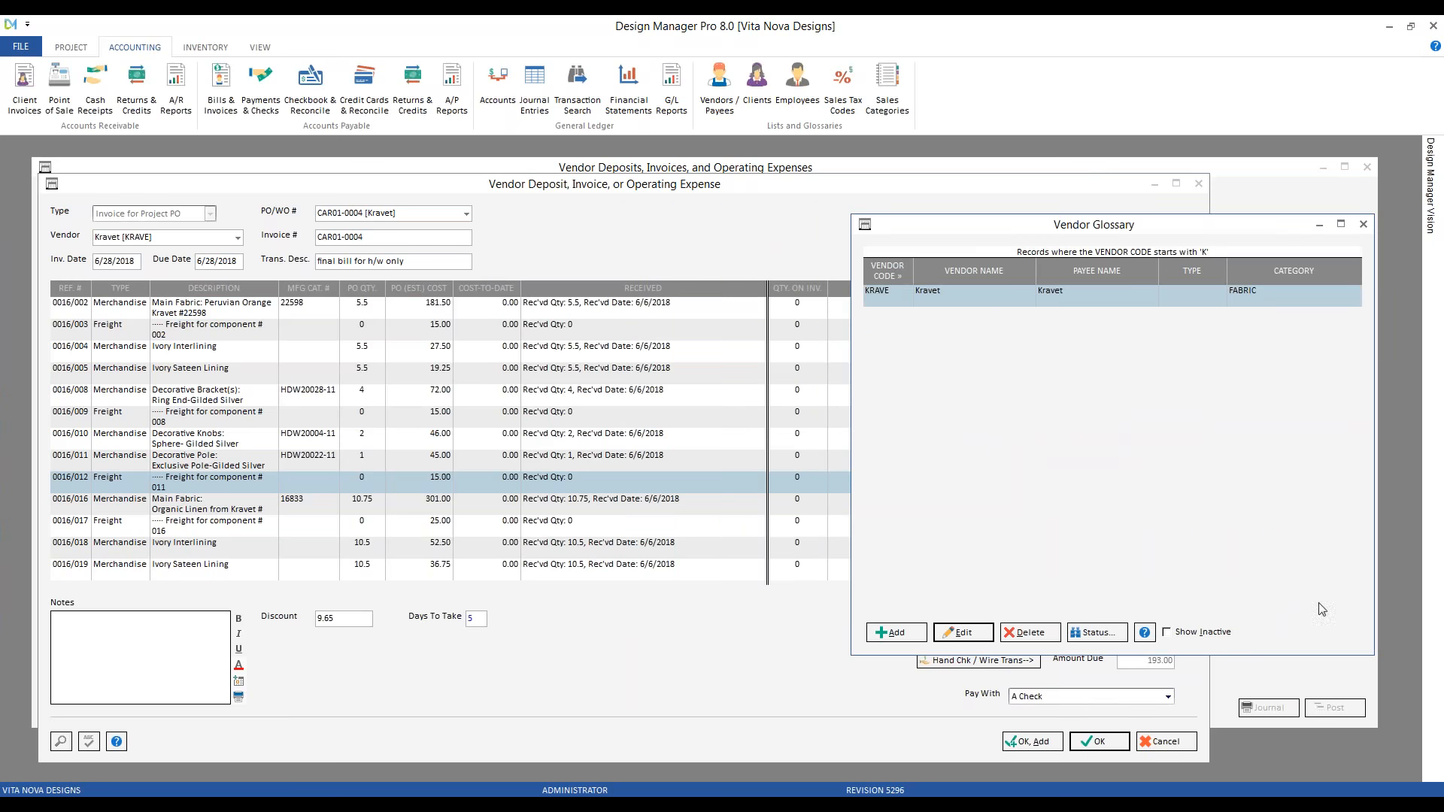
left_click(1363, 225)
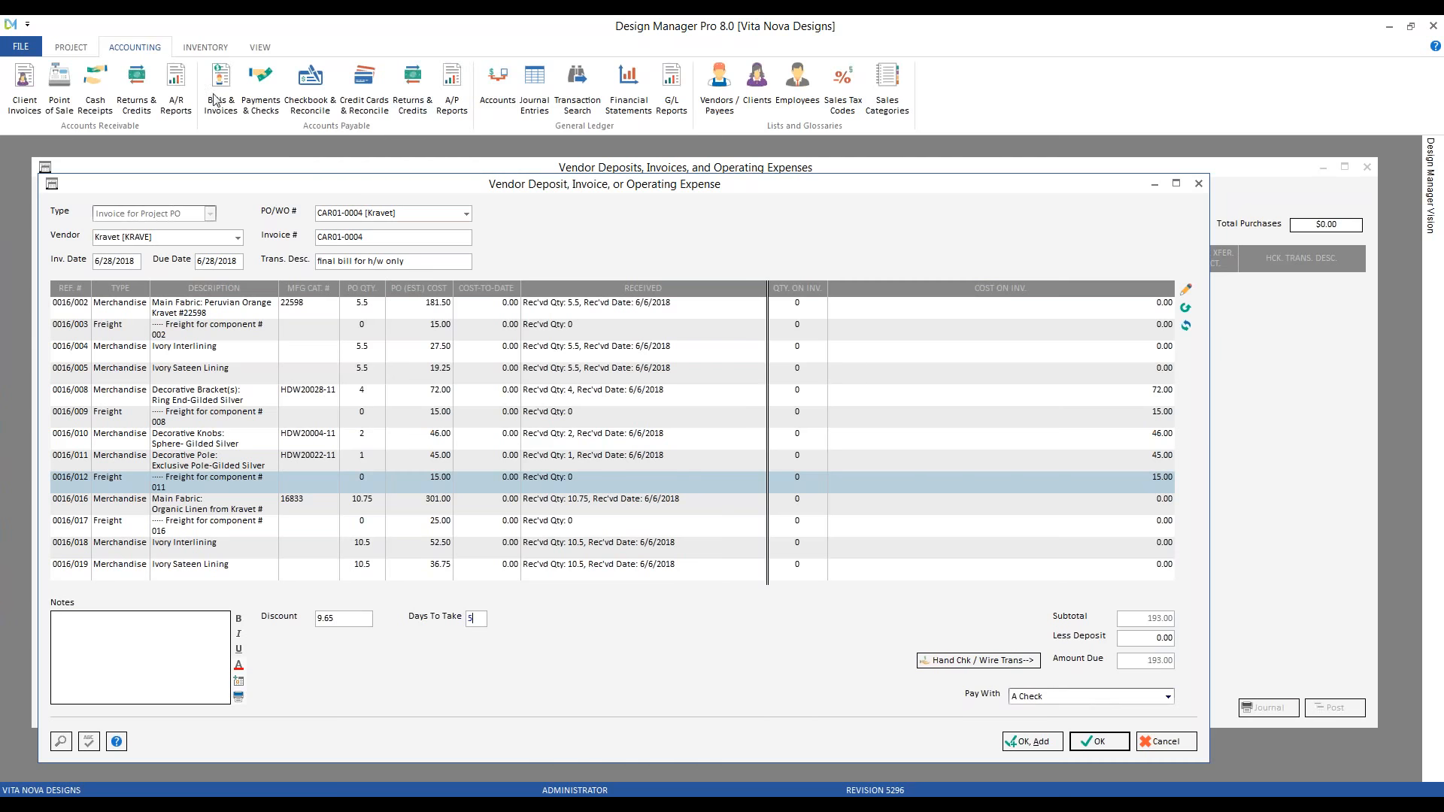
Check which account is assigned to vendor discounts in the company settings, and cancel out
left_click(21, 45)
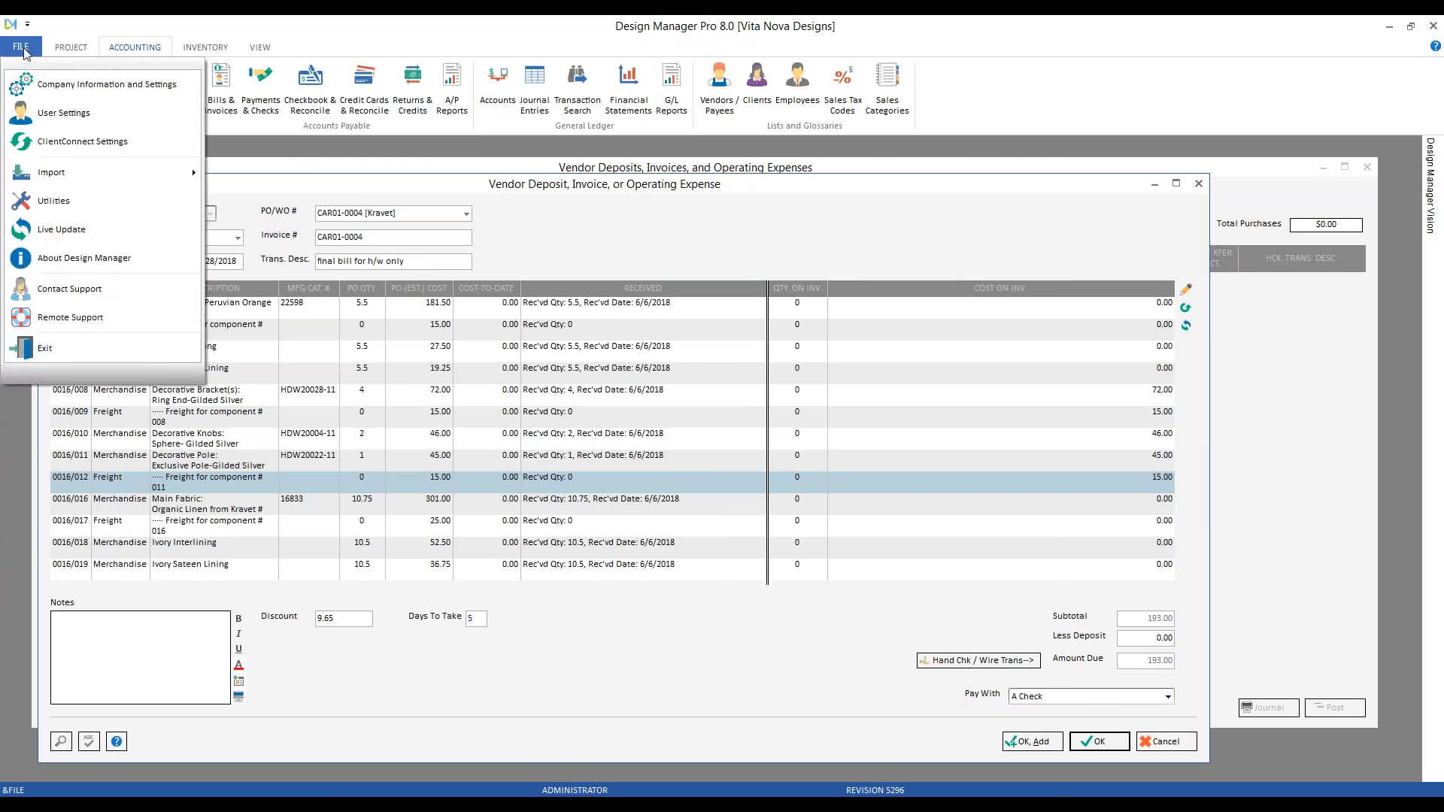
left_click(82, 84)
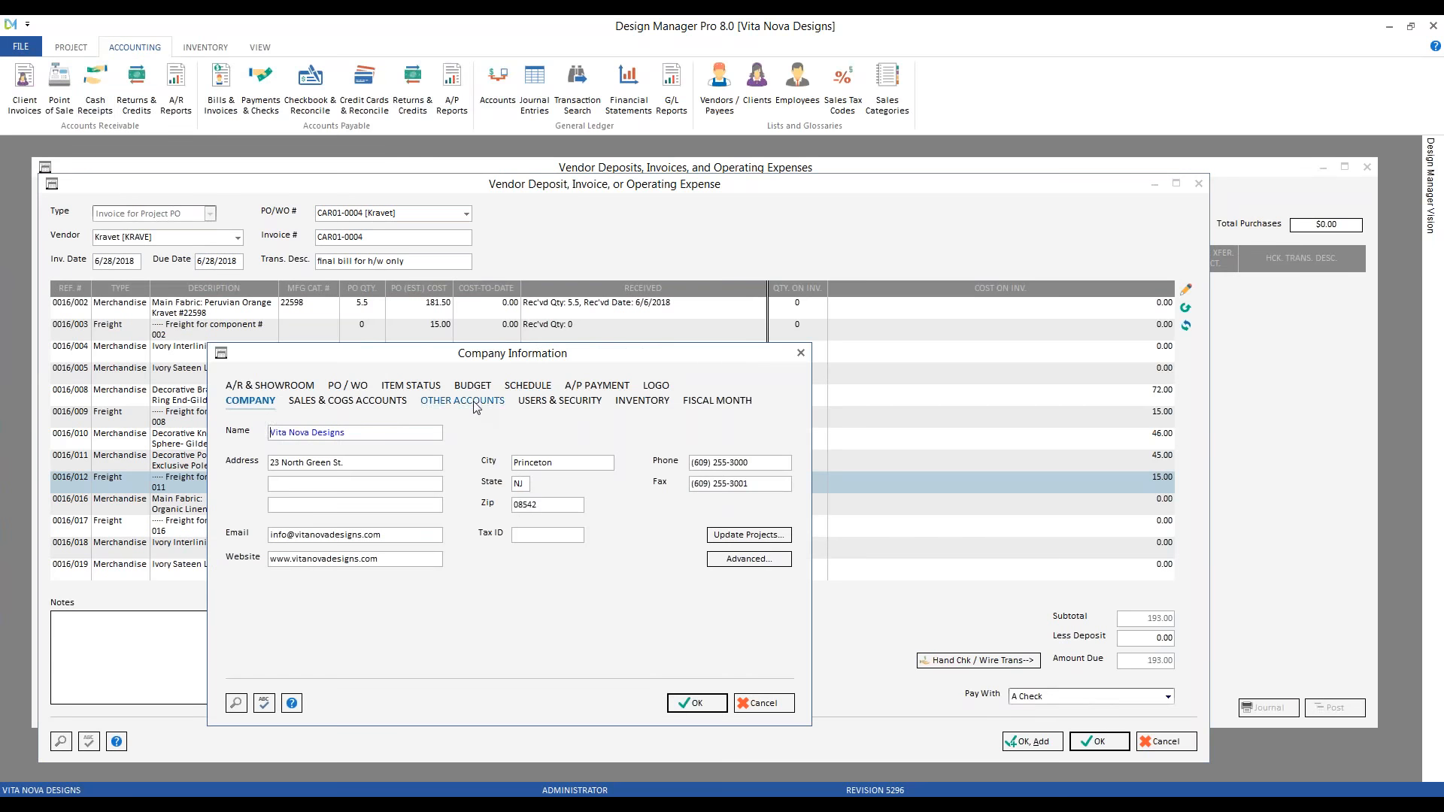
left_click(476, 401)
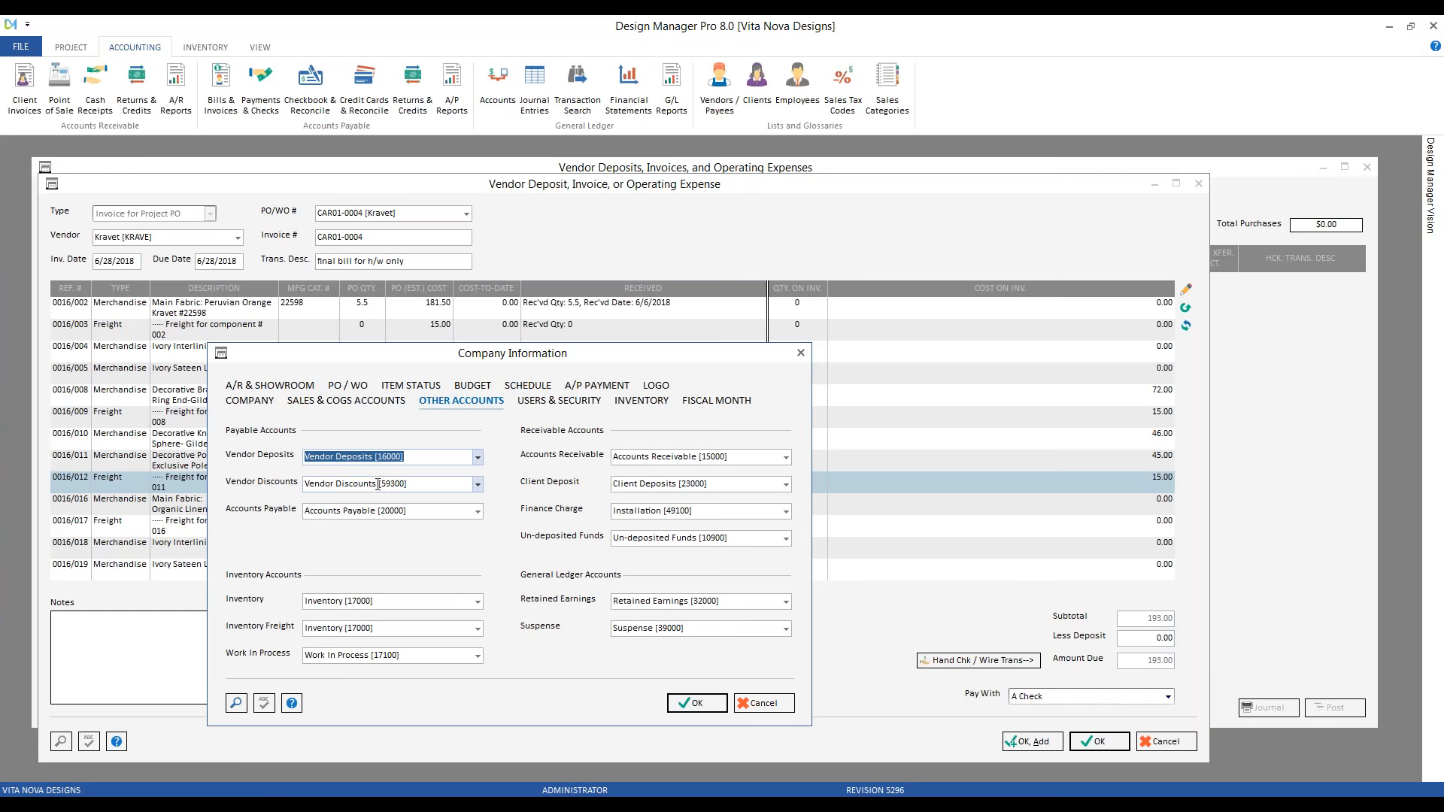
left_click(422, 485)
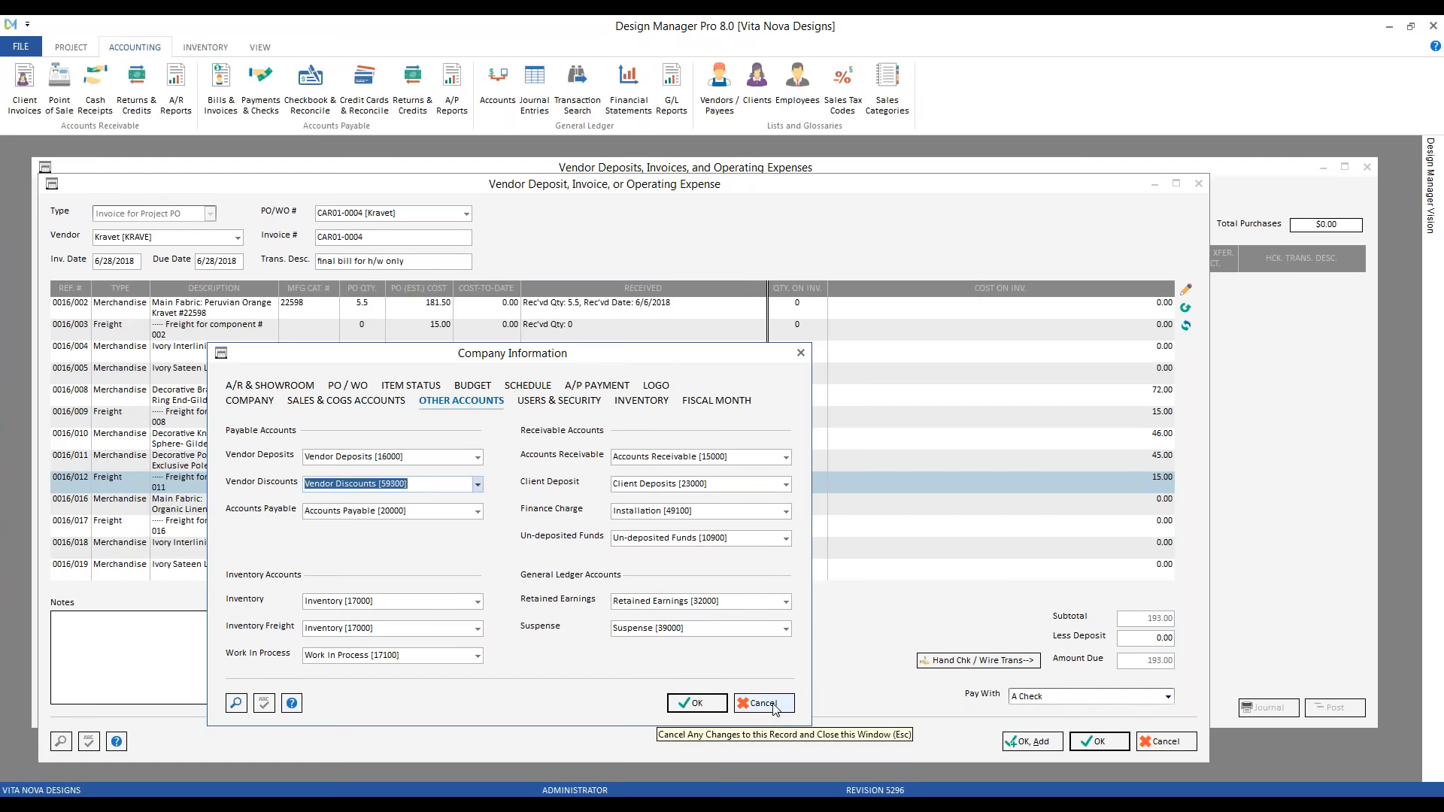
left_click(764, 703)
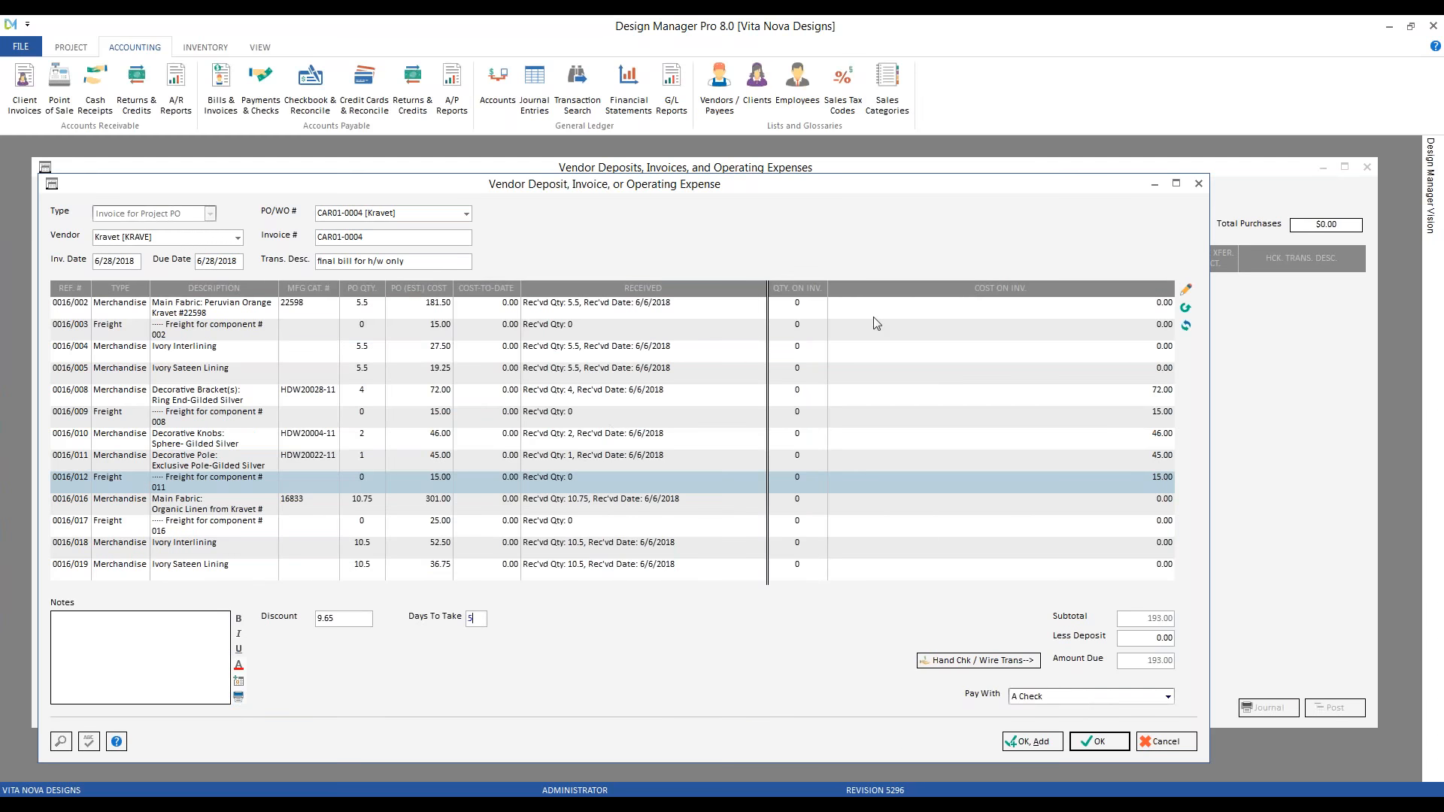
Save the hardware-only Kravet invoice and preview its Purchases Posting List report without item detail or notes
left_click(1104, 742)
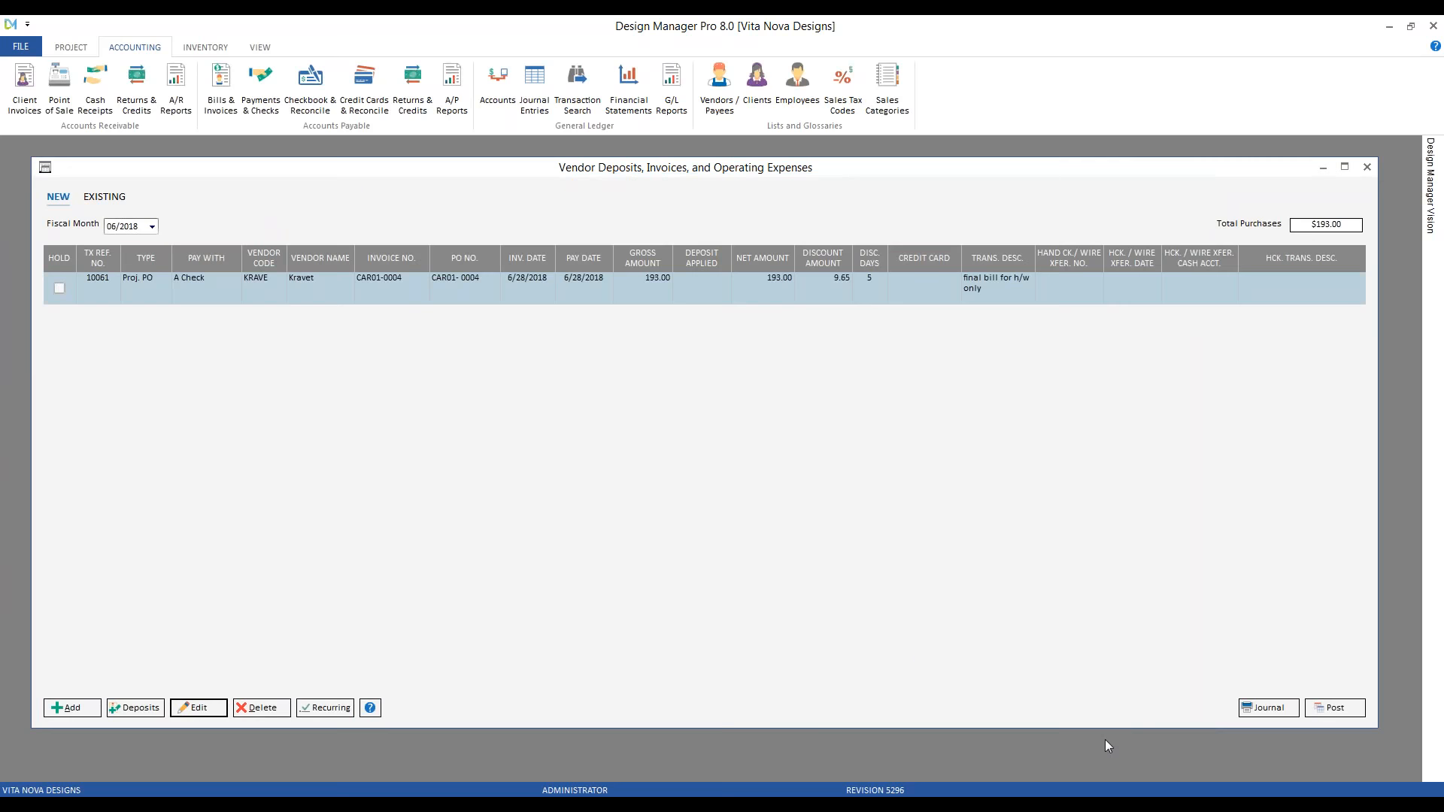
left_click(1263, 709)
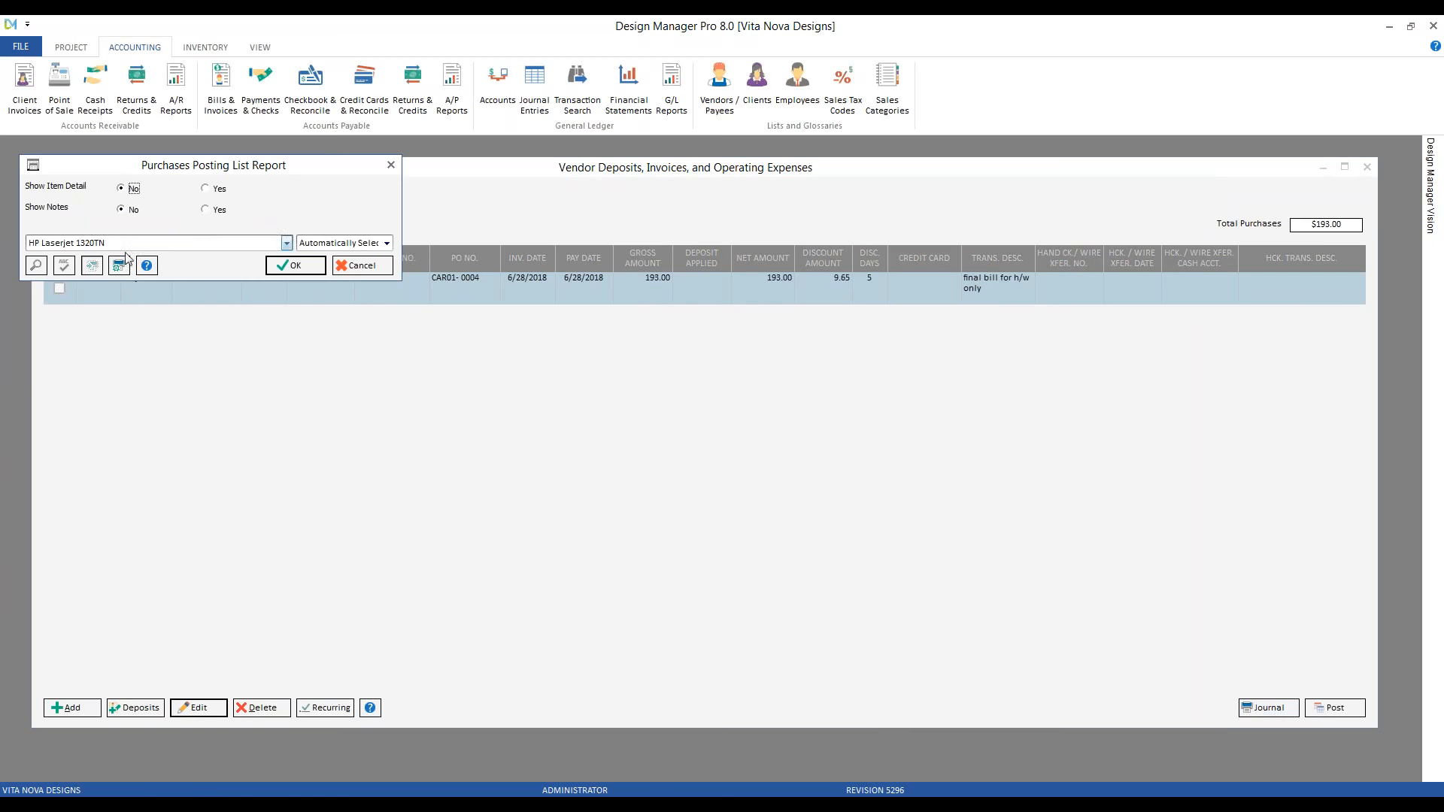
left_click(295, 265)
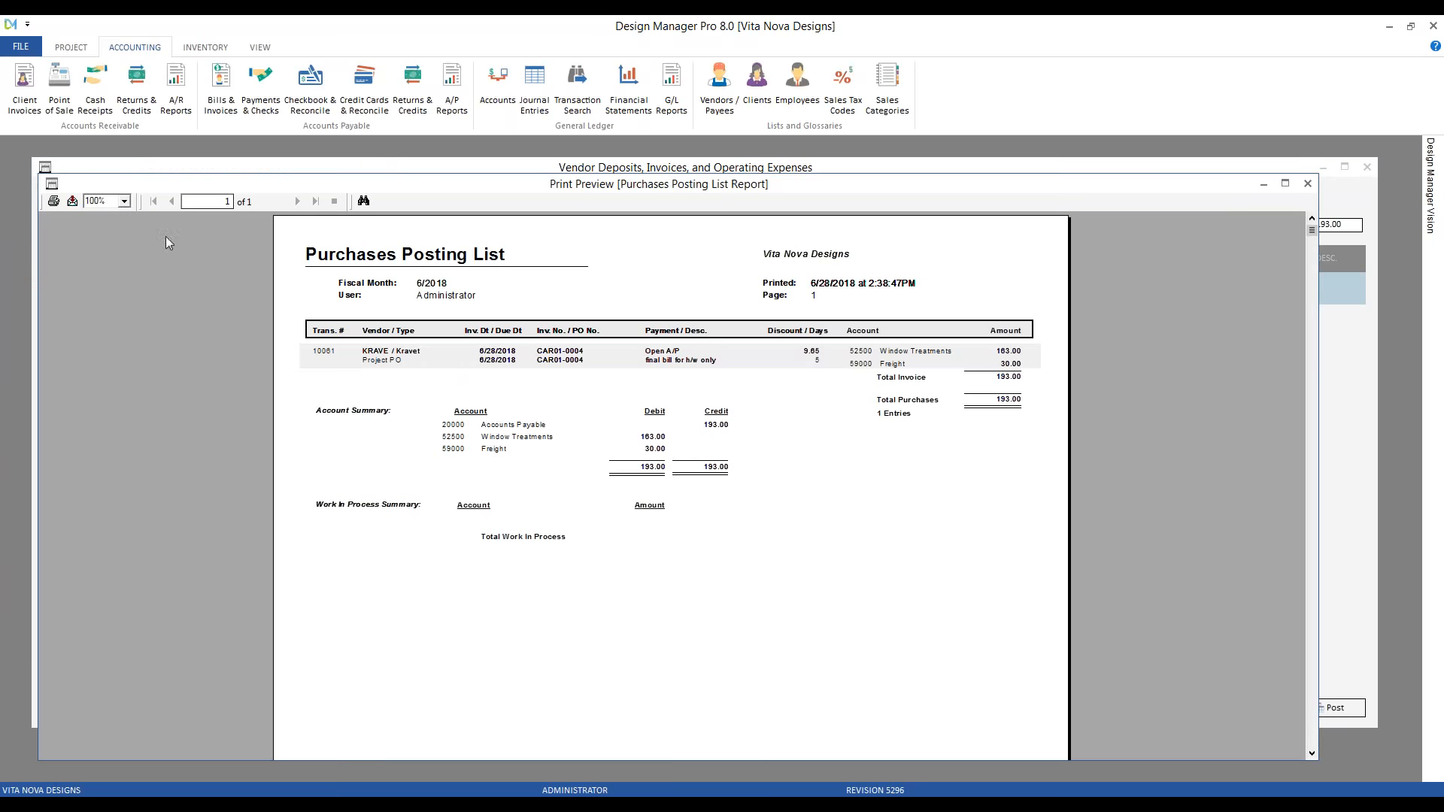
left_click(112, 260)
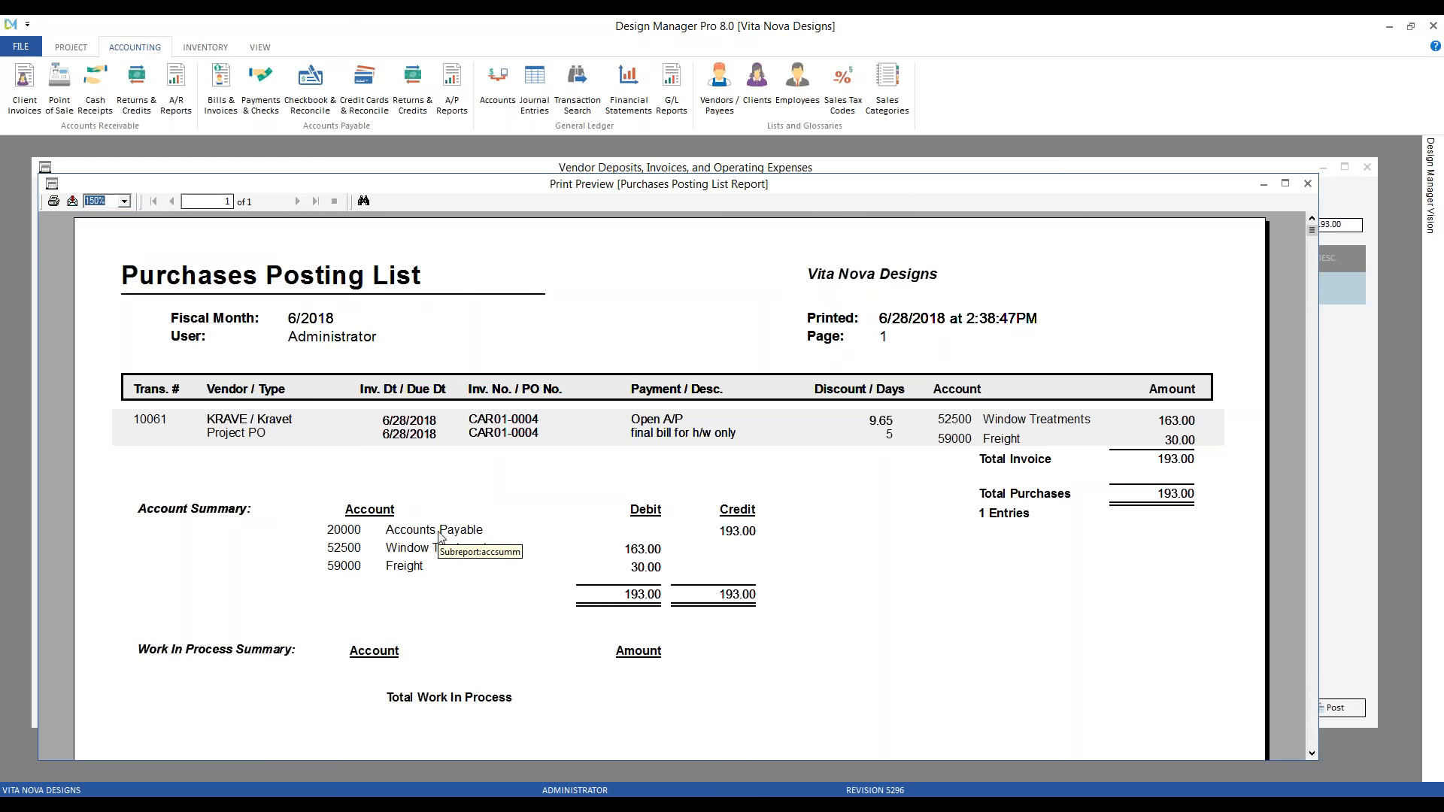
left_click(1306, 185)
Post the list of purchases into fiscal month 06/2018
left_click(1328, 708)
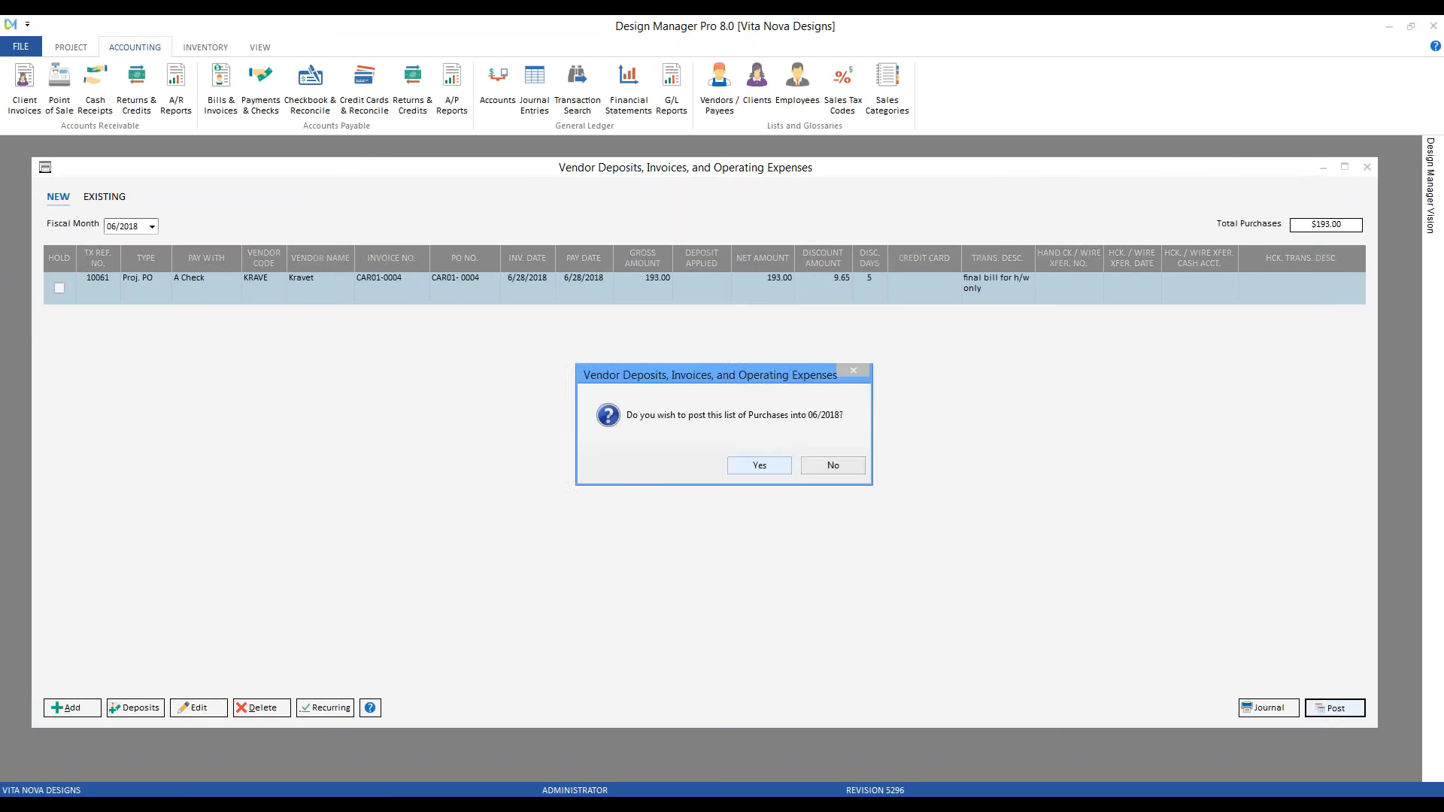
left_click(772, 468)
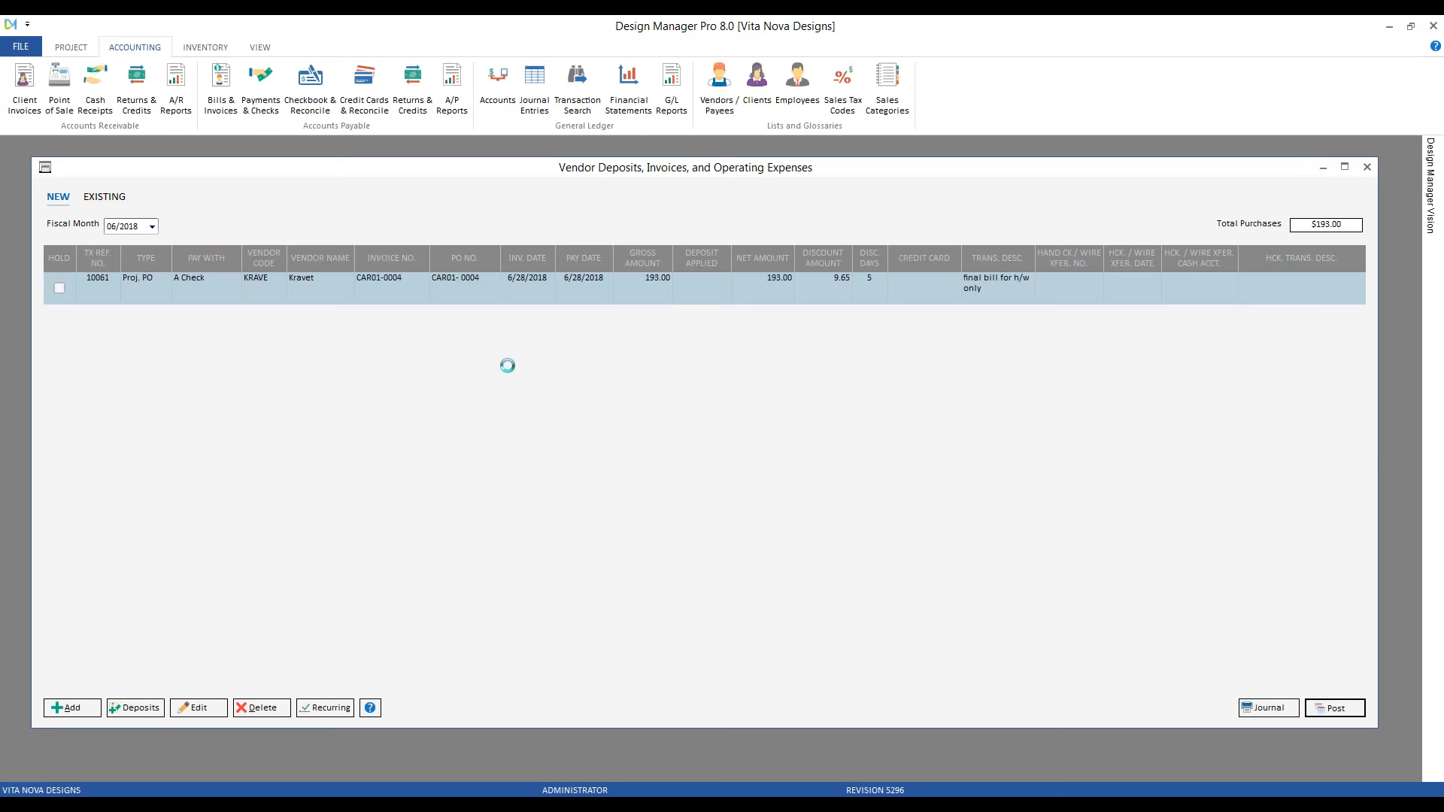
Review the Kravet invoice's amount to pay and discount in Payments and Print Checks
left_click(261, 89)
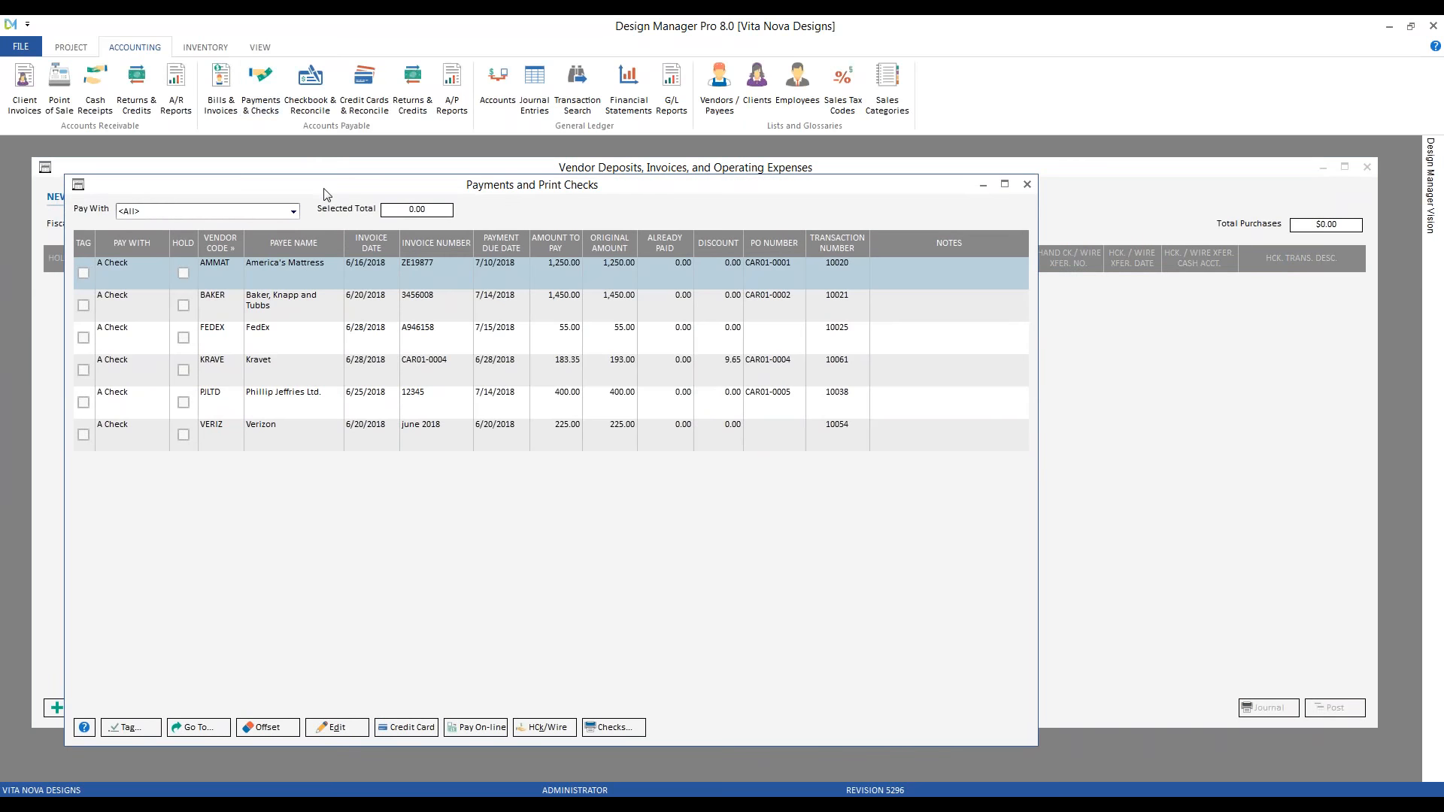
left_click(311, 374)
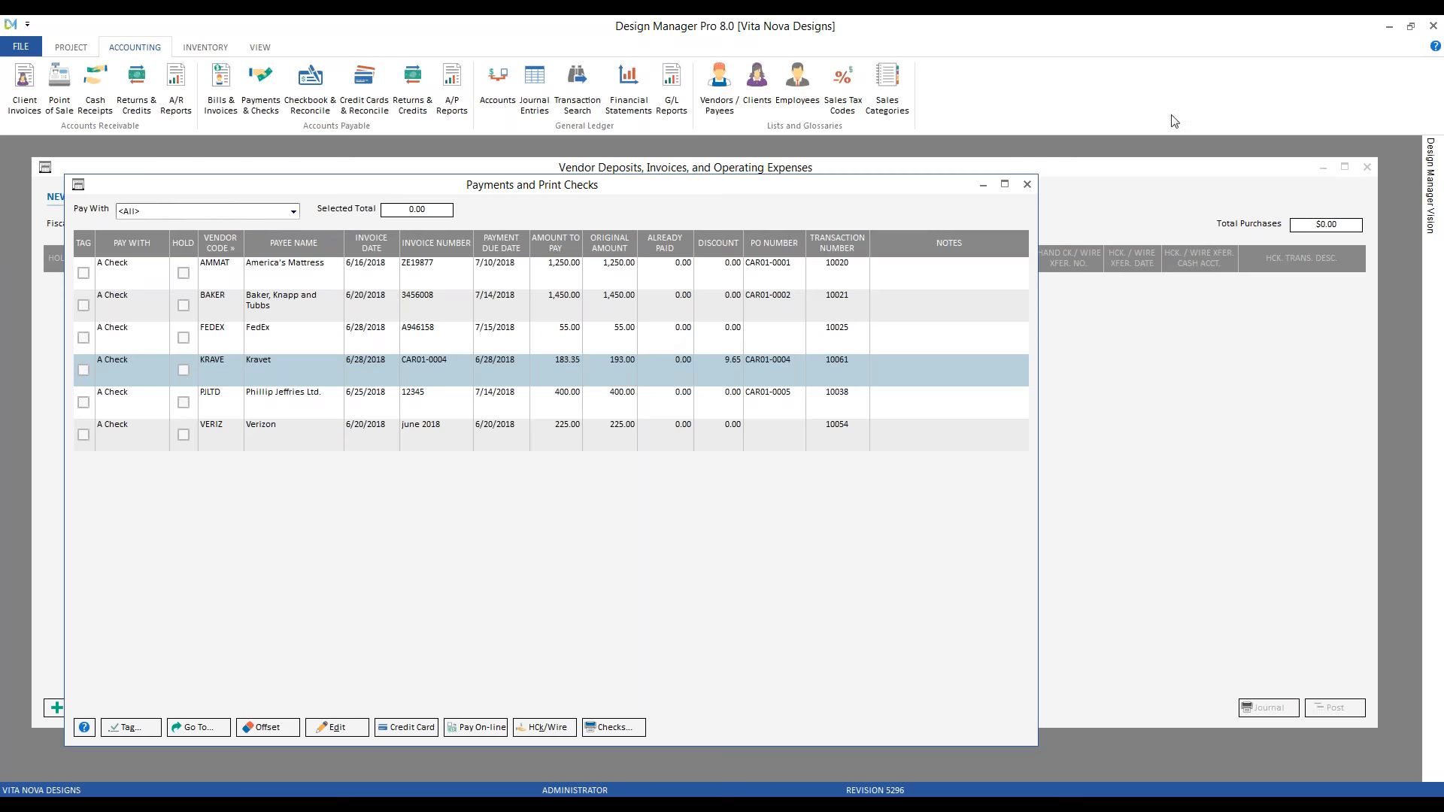
left_click(1027, 184)
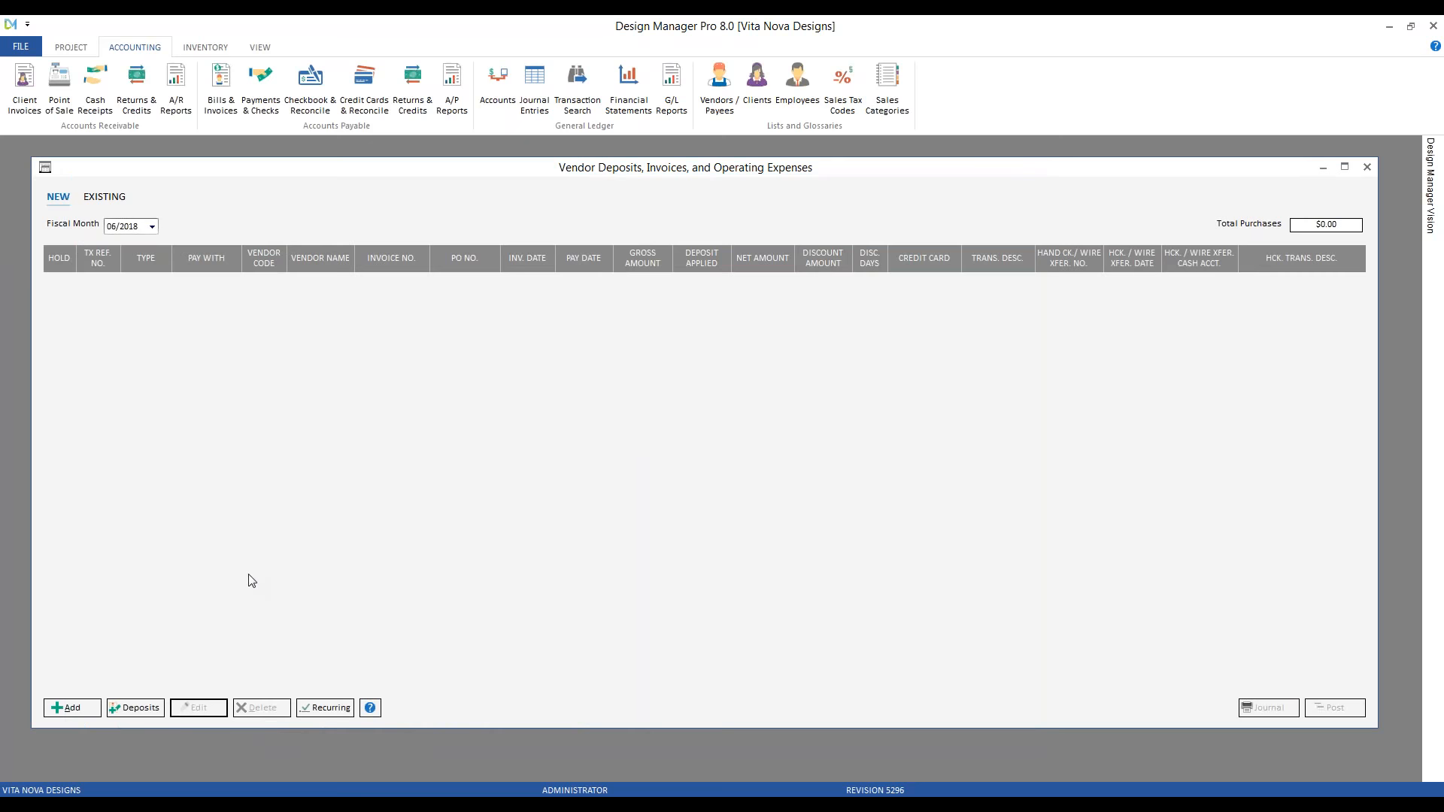
Add another Invoice for Project PO for Kravet purchase order CAR01-0004
left_click(70, 708)
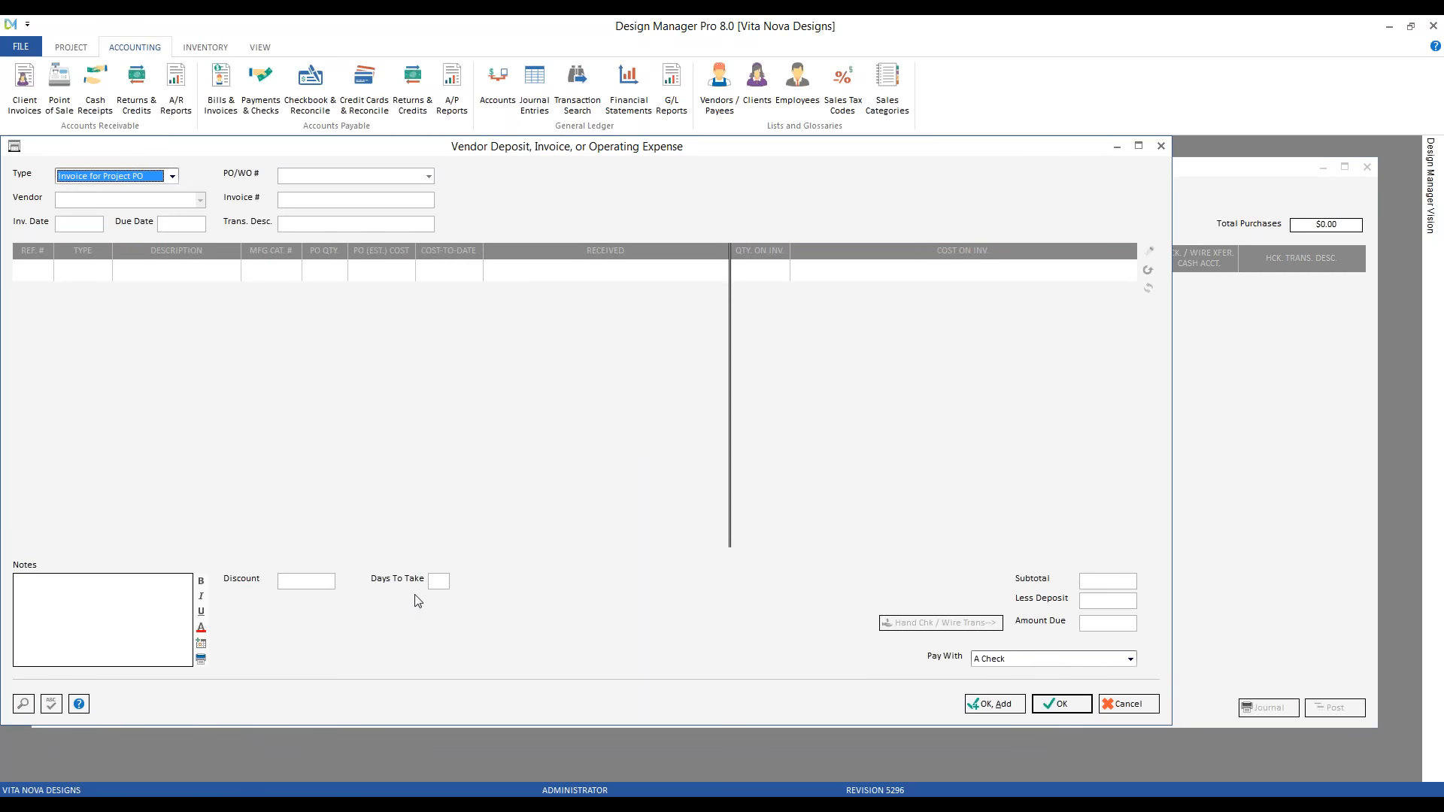
left_click(430, 175)
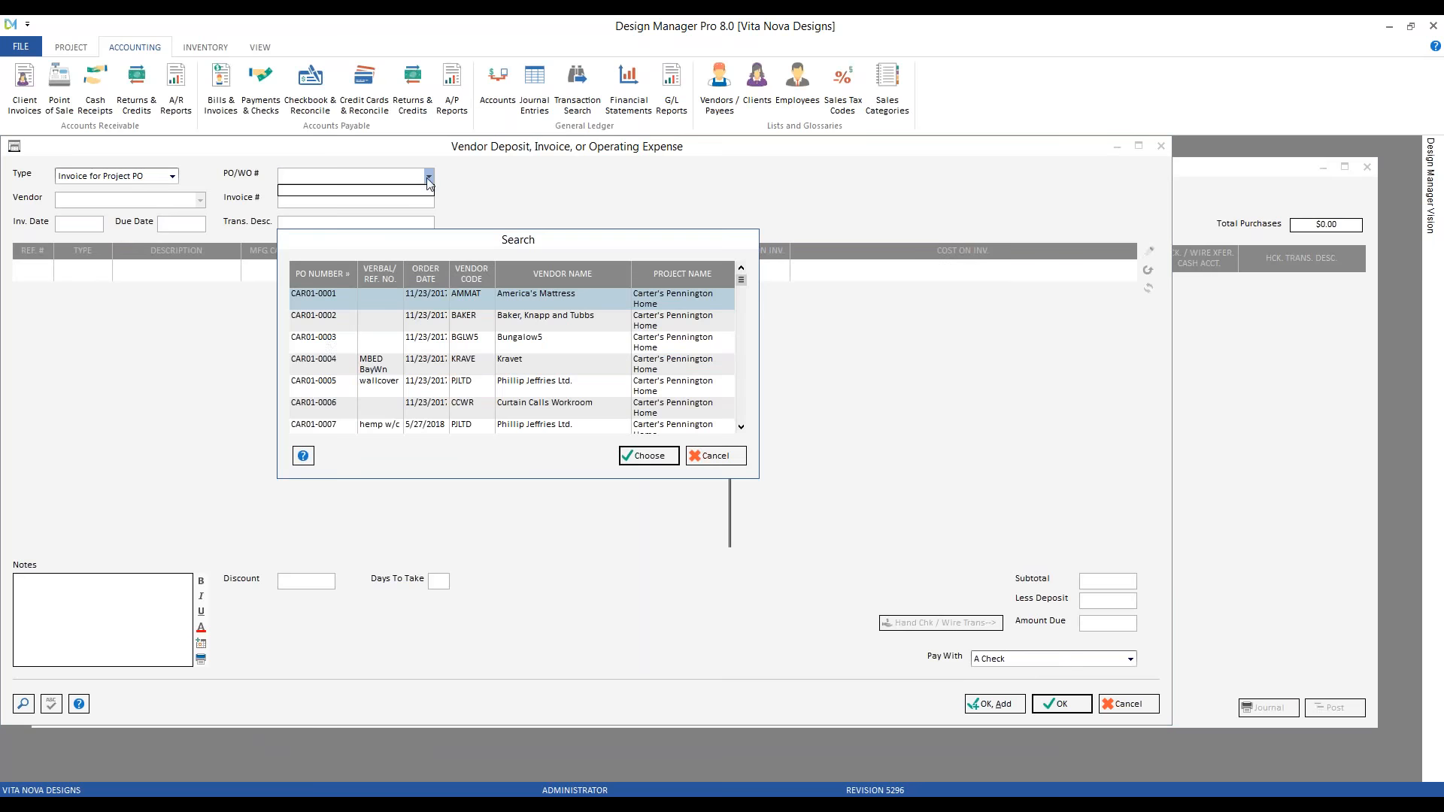
left_click(505, 370)
left_click(652, 457)
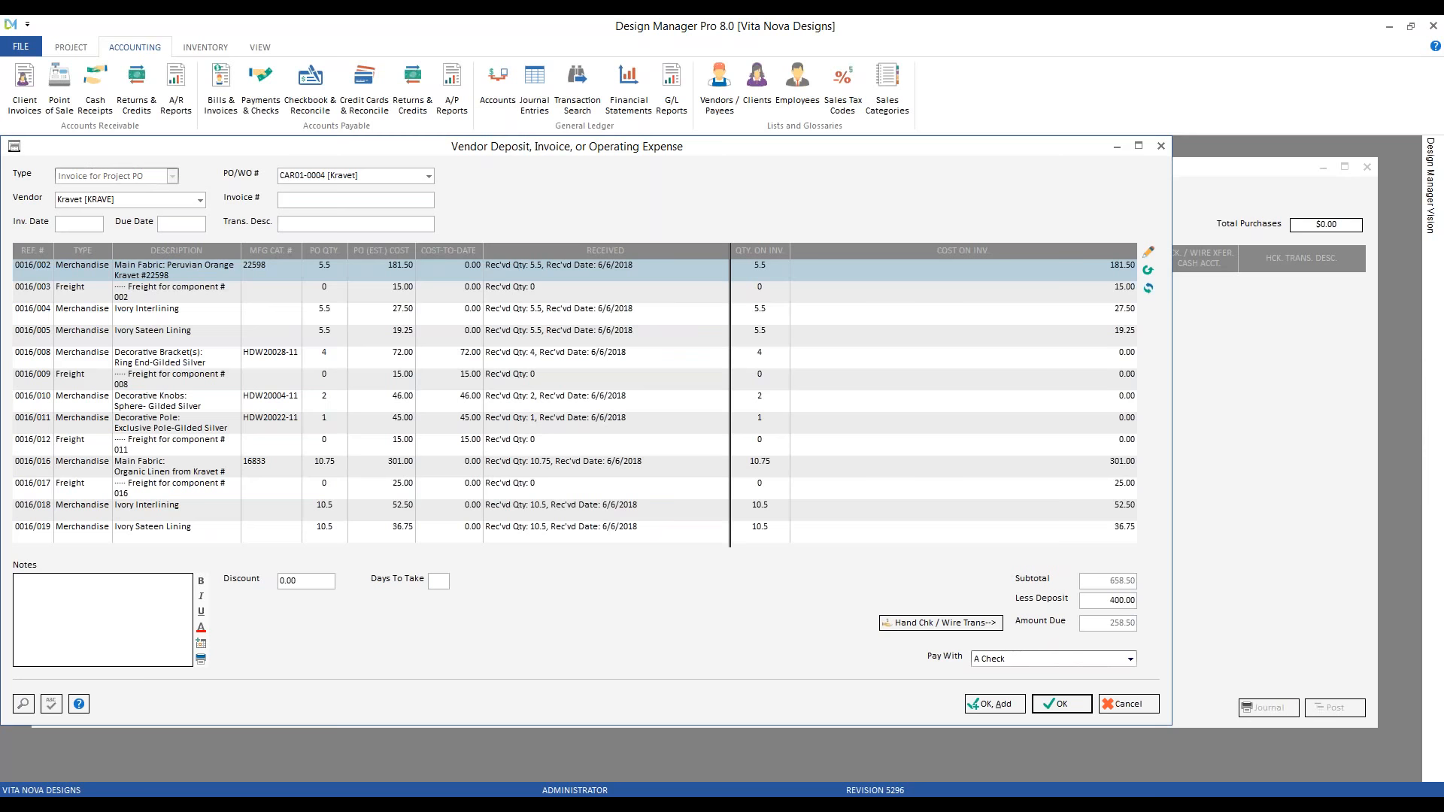
Set the invoice number to CAR01-0004, the invoice date to 7/4/2018, and the transaction description to "final bill for w/t"
type("CAR")
type("01-")
type("044")
key("Tab")
key("BackSpace")
key("BackSpace")
type("004")
type("7/4")
key("Tab")
type("final bill for w/t")
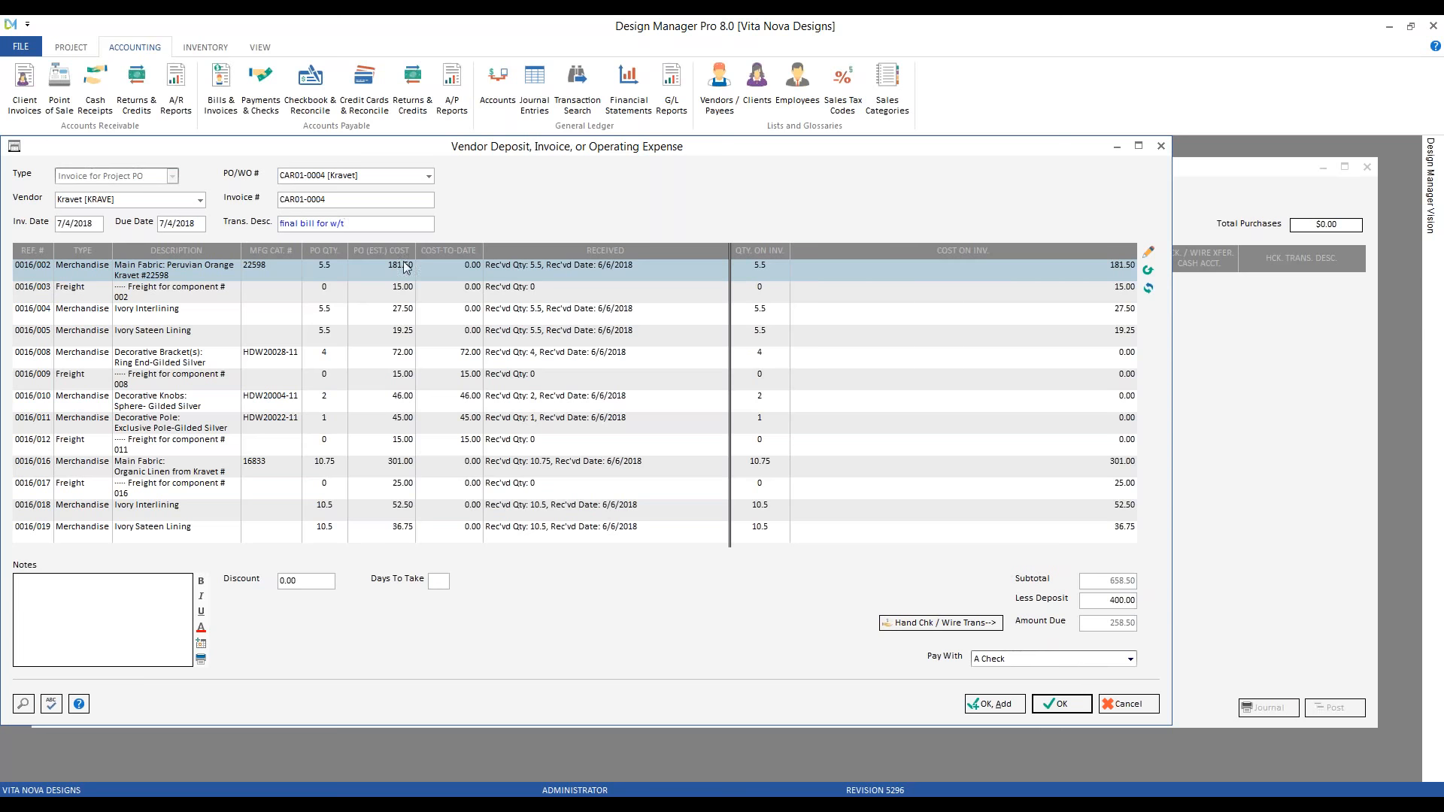
Examine the cost to date and invoice cost of the hardware and freight lines, and the deposit deducted from the invoice
left_click(185, 362)
left_click(186, 407)
left_click(187, 442)
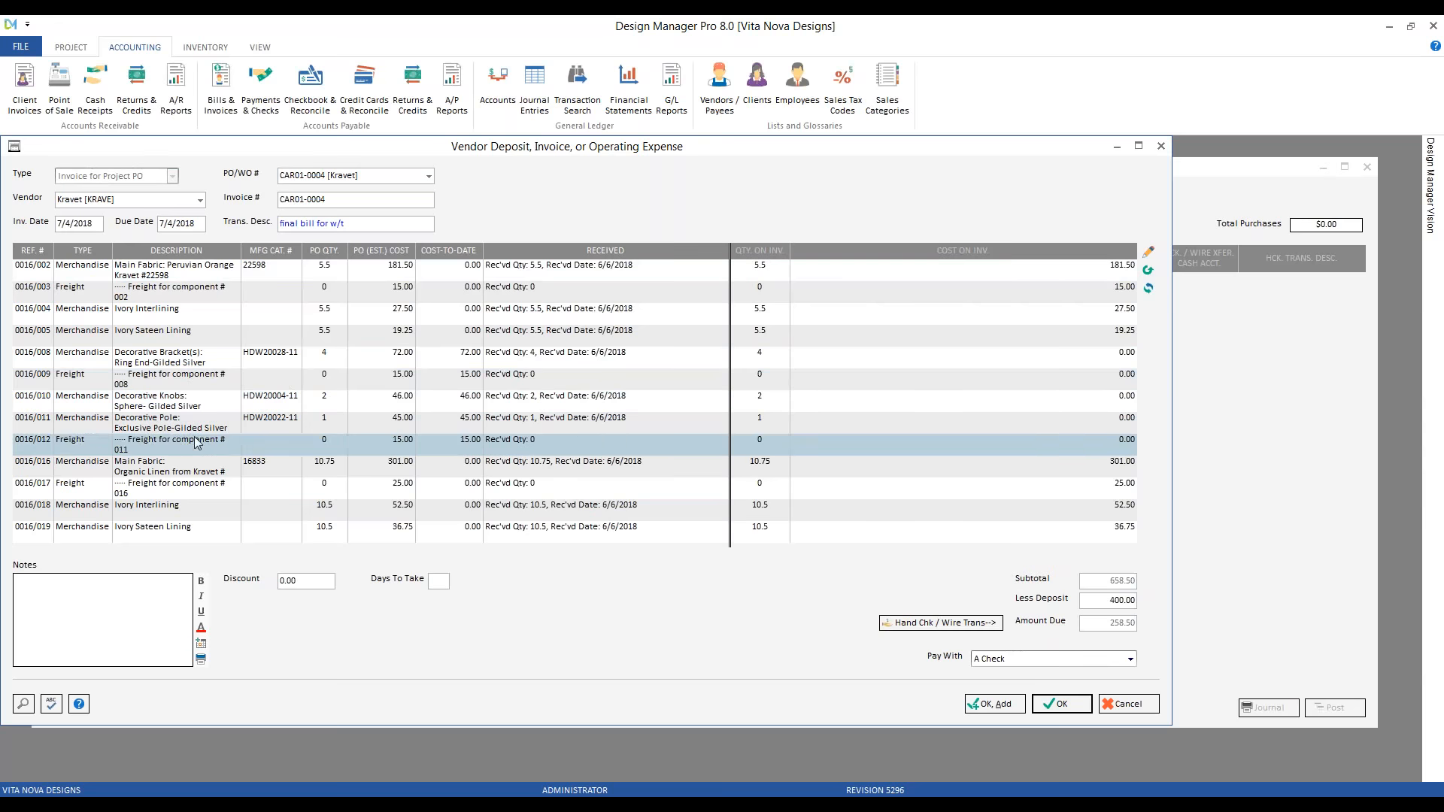
left_click(310, 362)
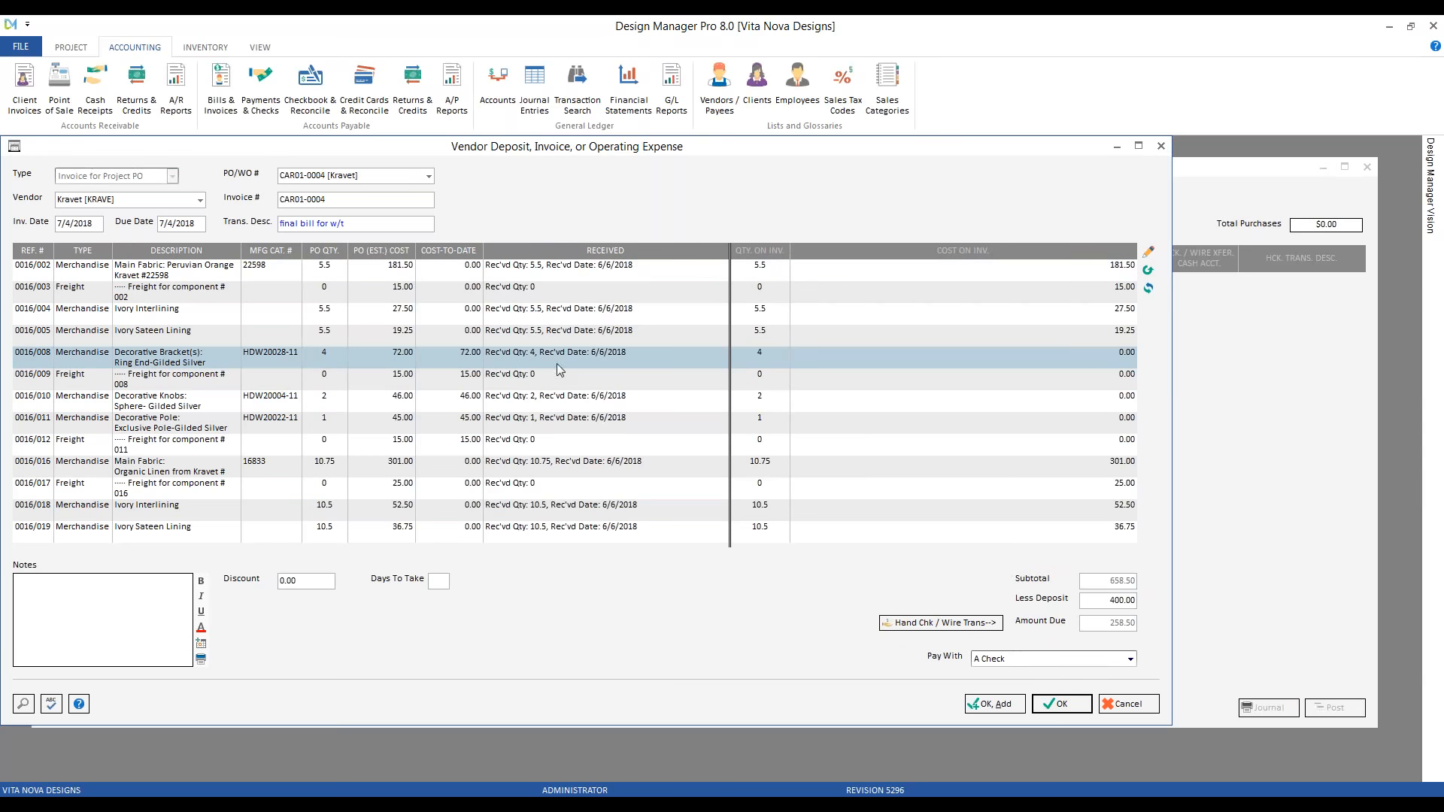
left_click(1117, 382)
left_click(1108, 421)
left_click(1107, 445)
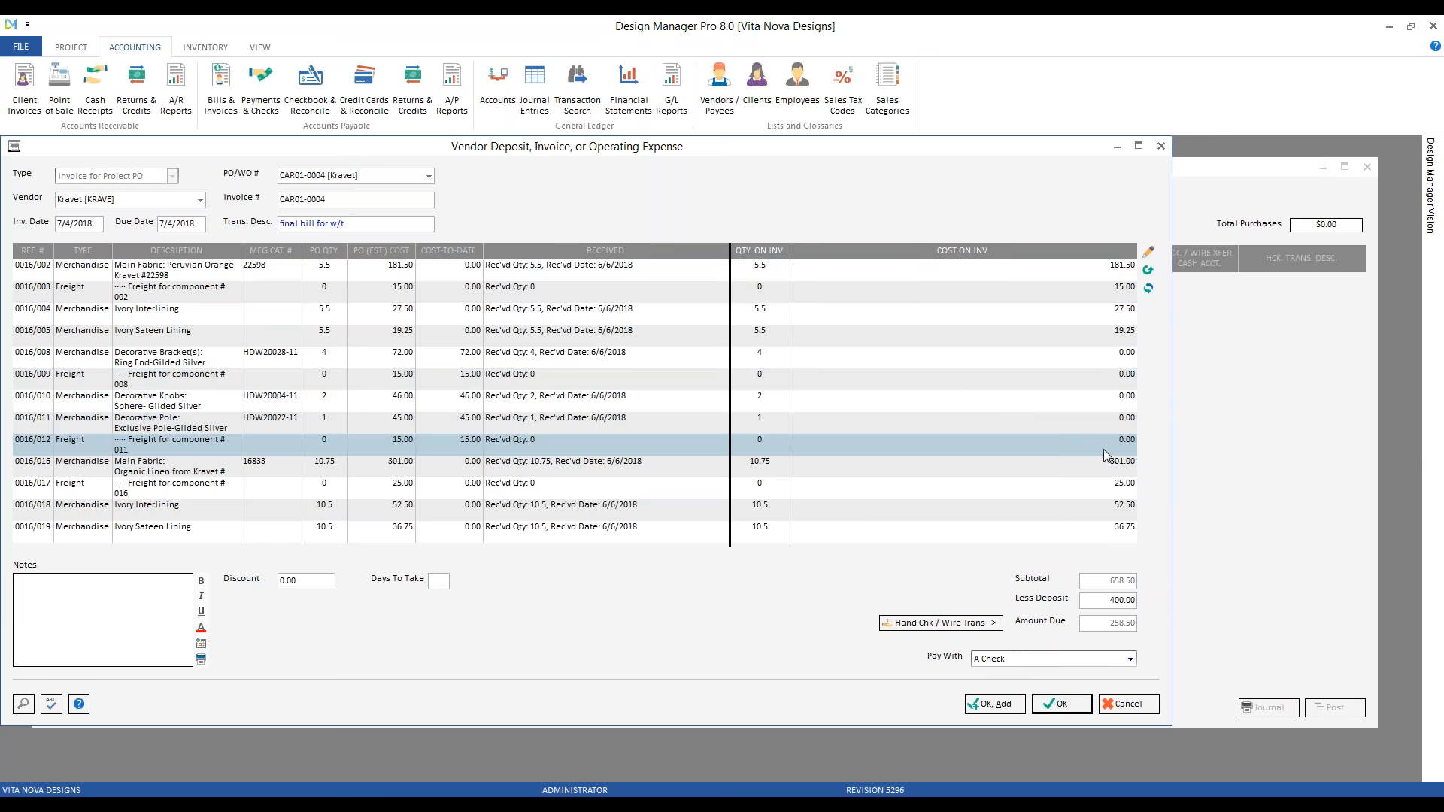
left_click(954, 381)
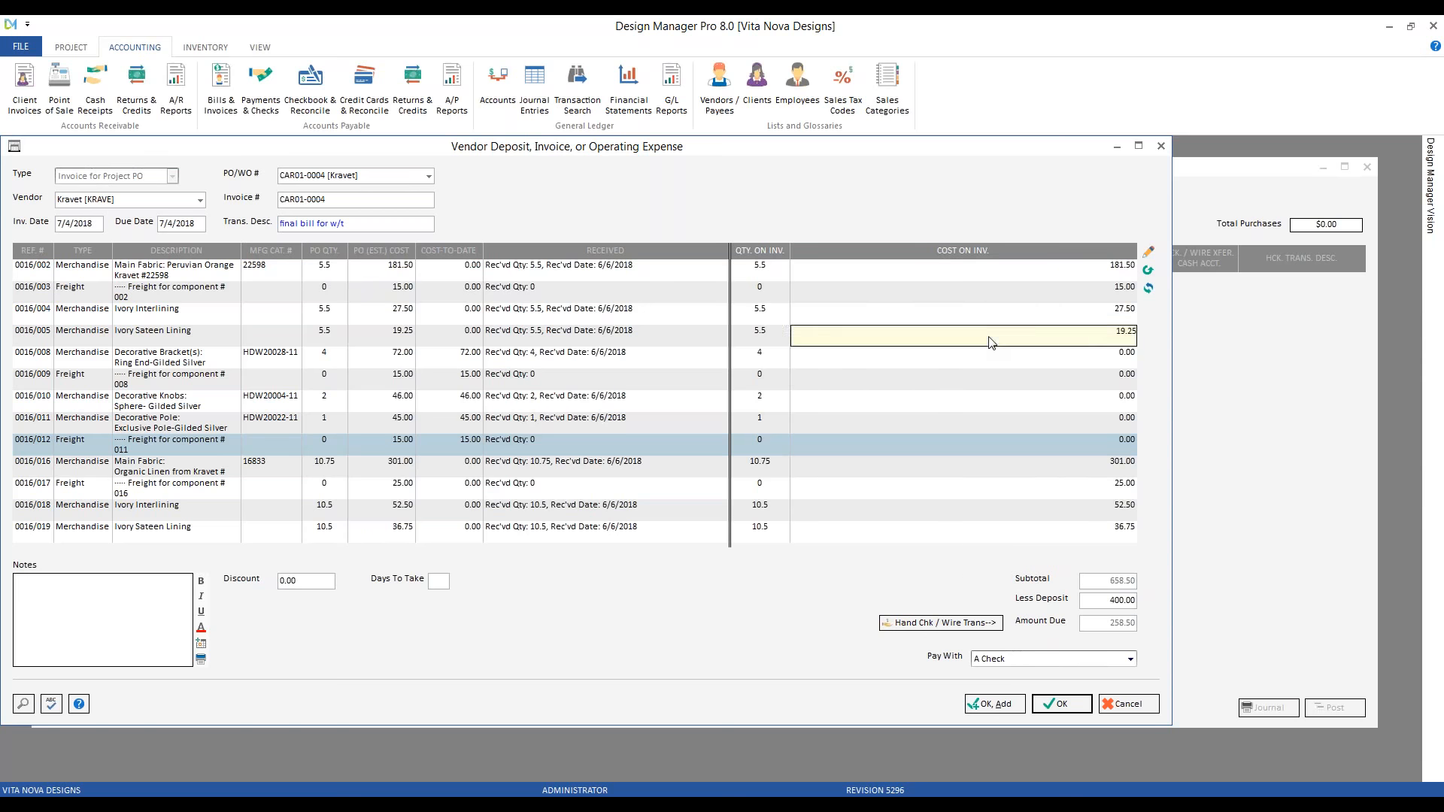
left_click(467, 363)
left_click(468, 381)
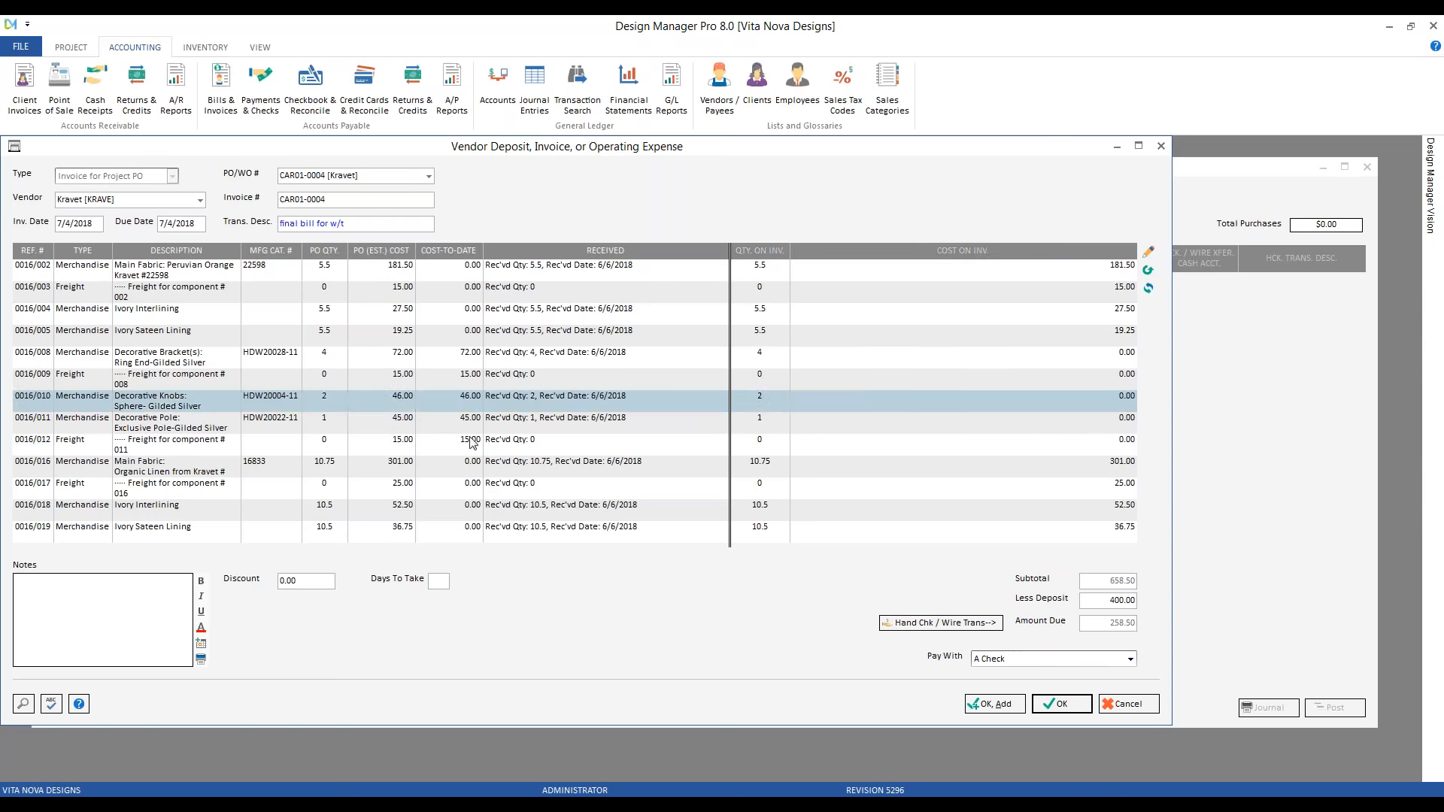
left_click(470, 443)
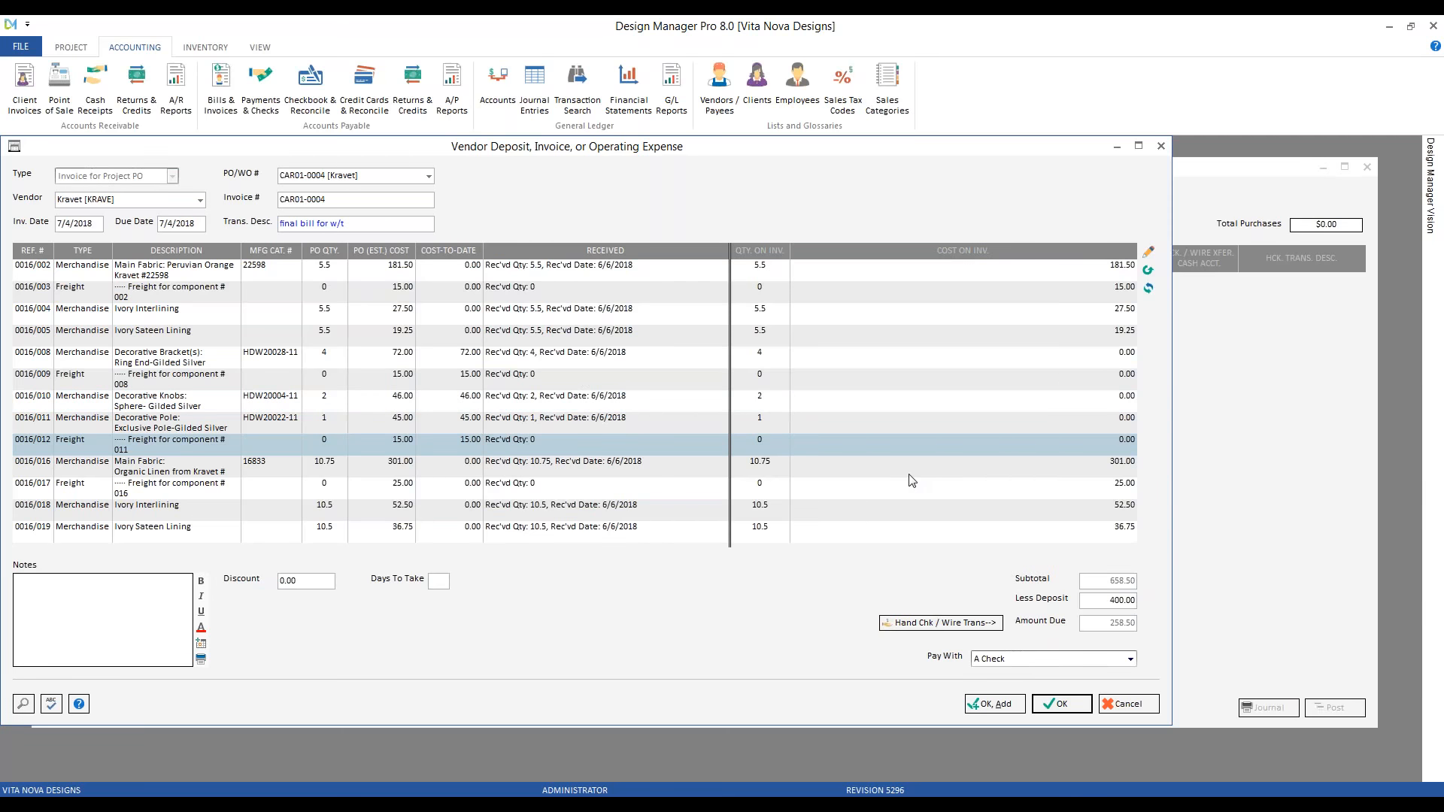
left_click_drag(1112, 600, 1185, 601)
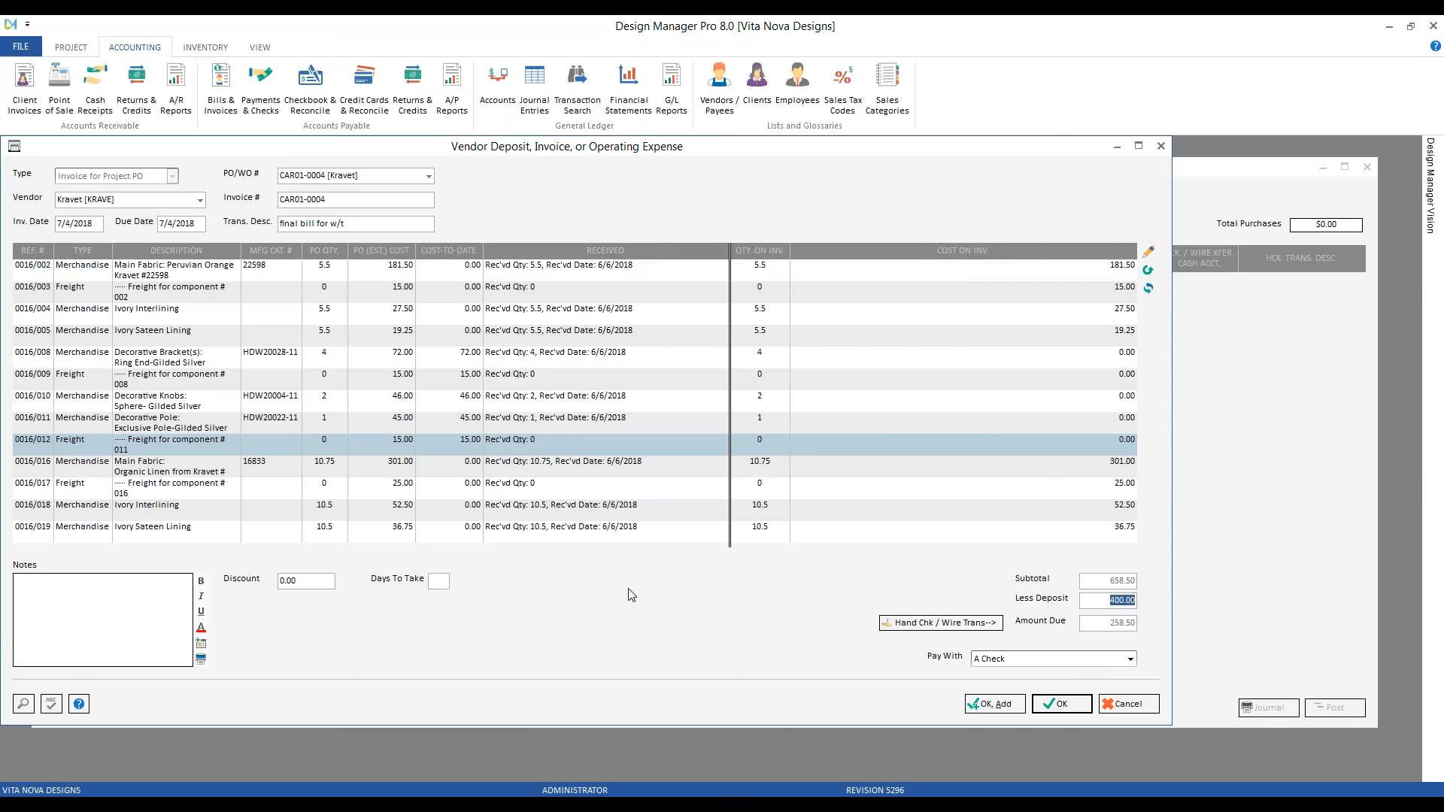
Save the final Kravet invoice despite the duplicate entry and post the purchases list into 06/2018
left_click(1067, 705)
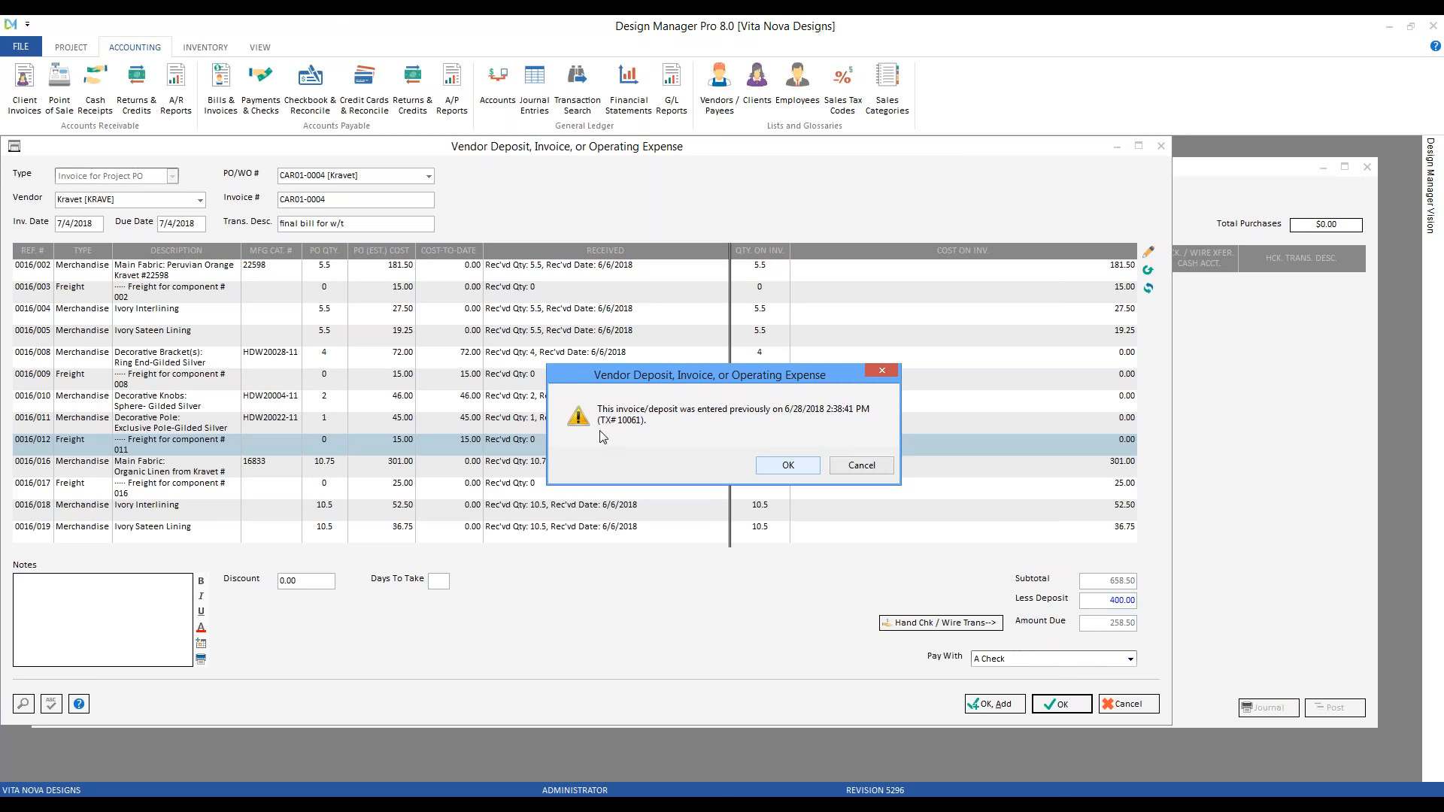
left_click(782, 465)
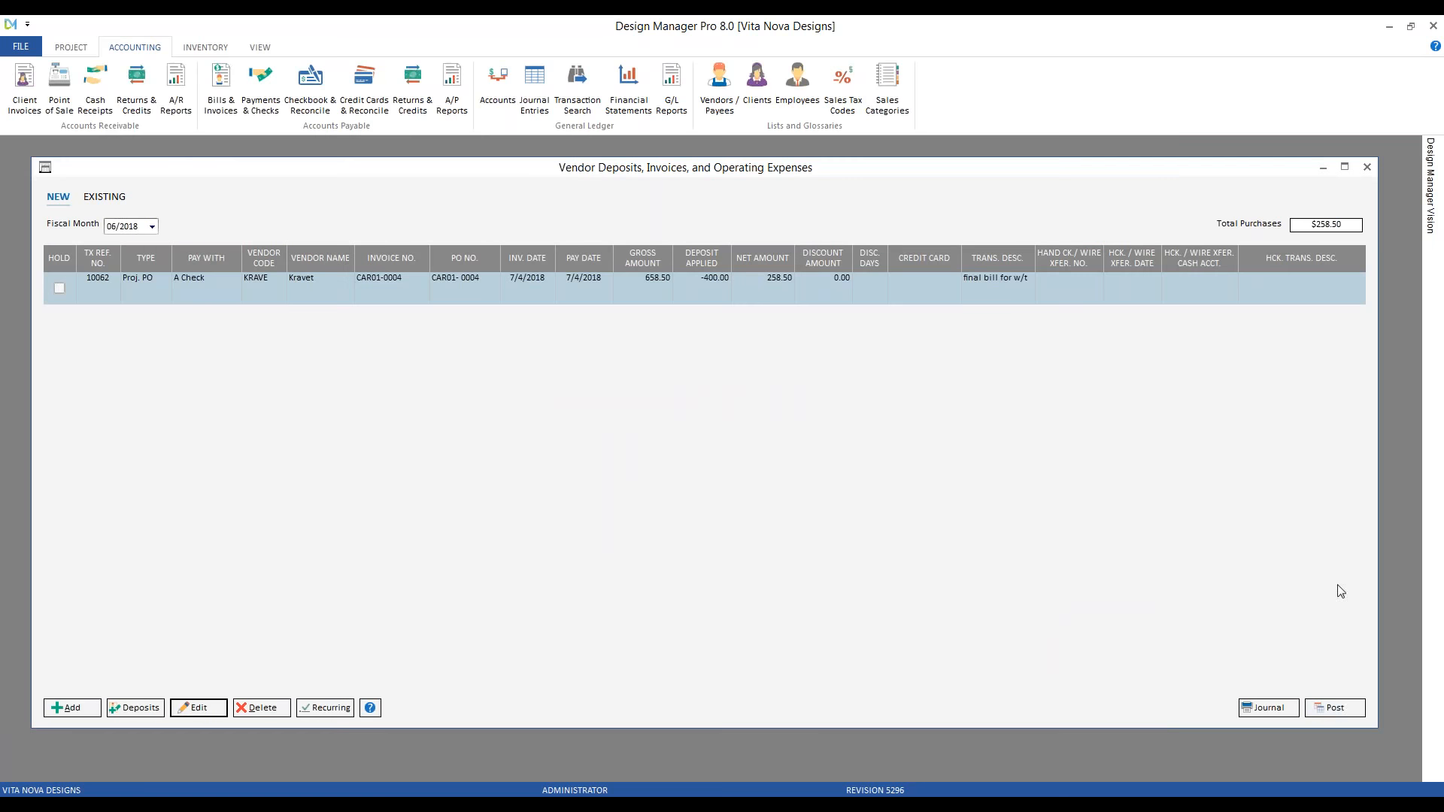
left_click(1336, 708)
left_click(760, 466)
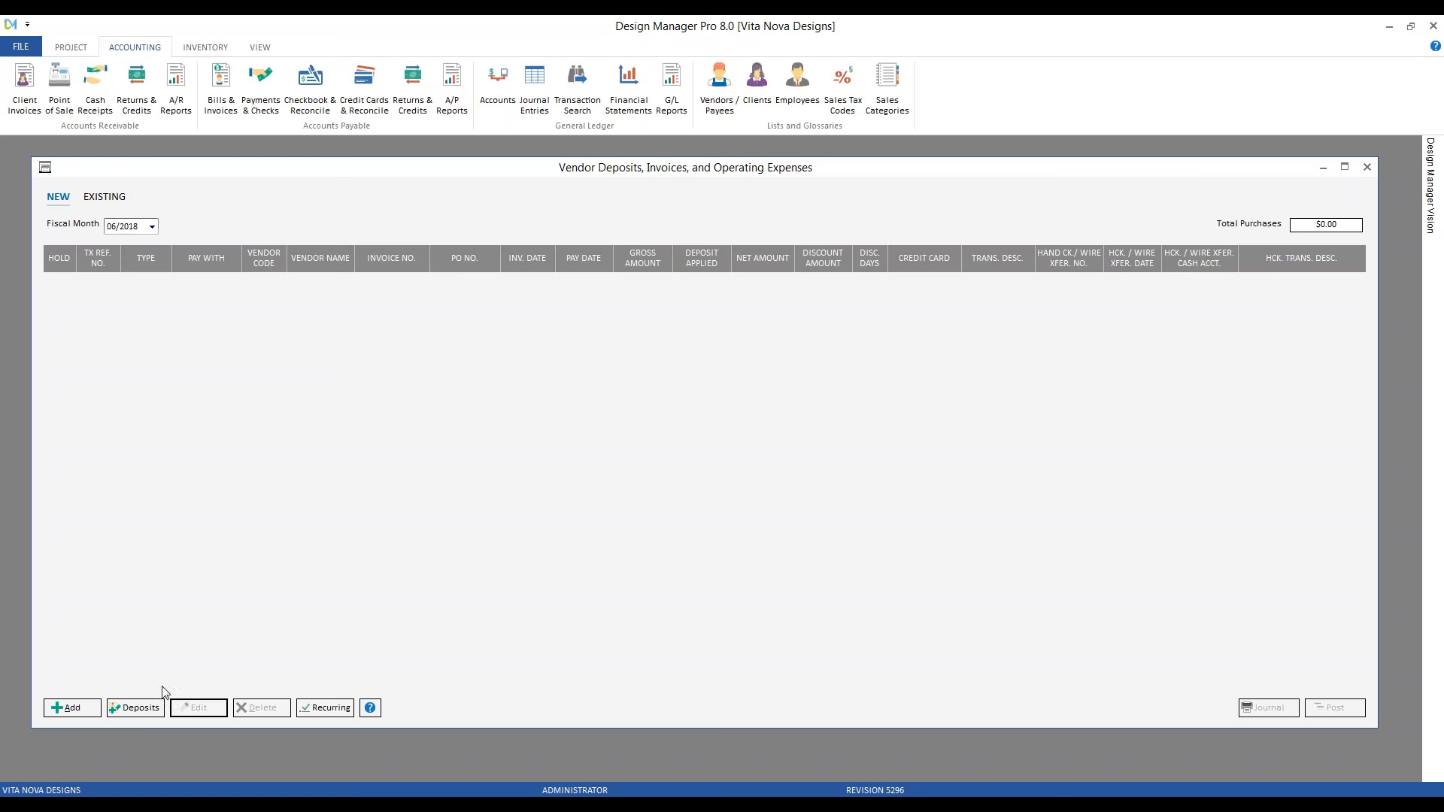
Add an Invoice for Project PO for Legacy Antiques purchase order CAR01-0008
left_click(66, 708)
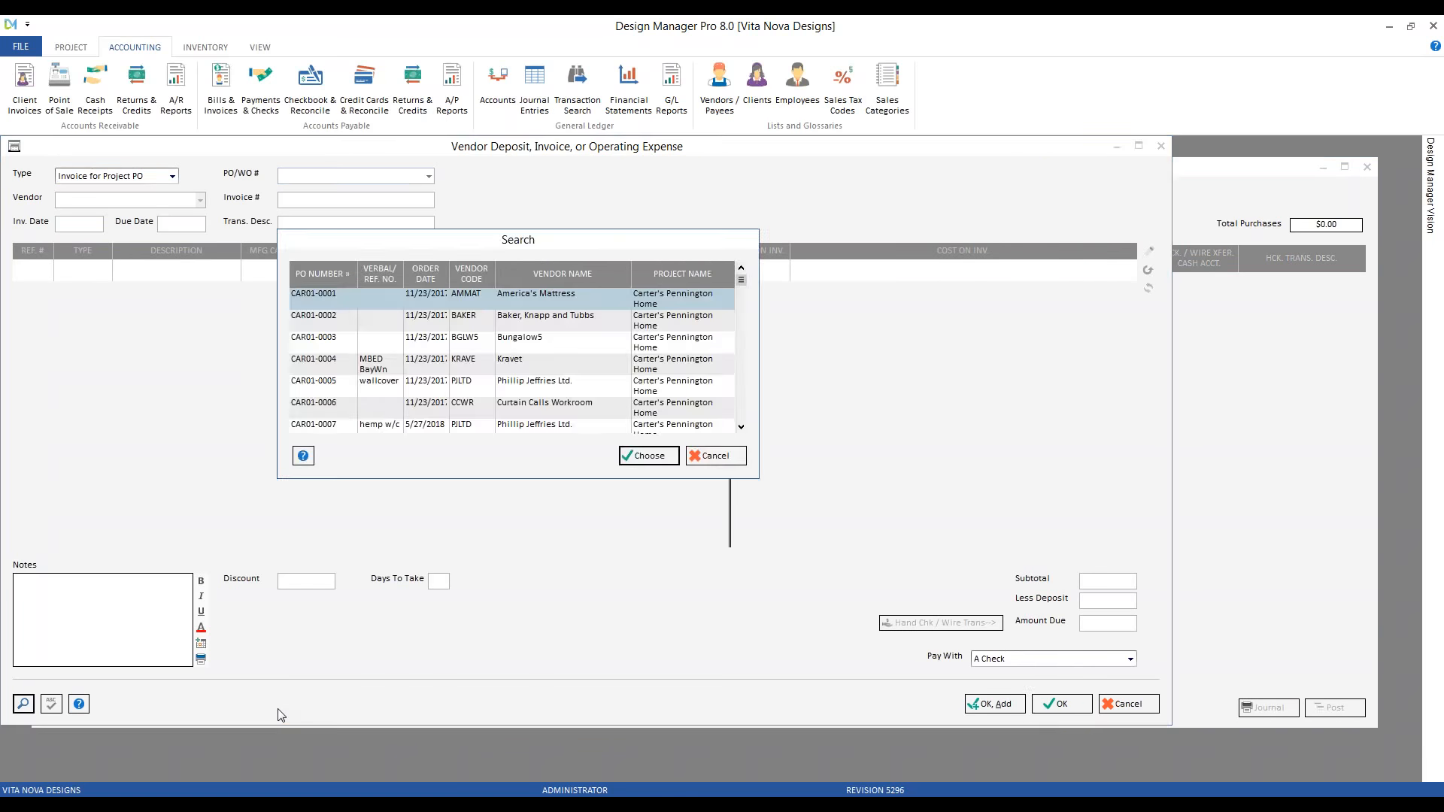
left_click(349, 409)
left_click(641, 455)
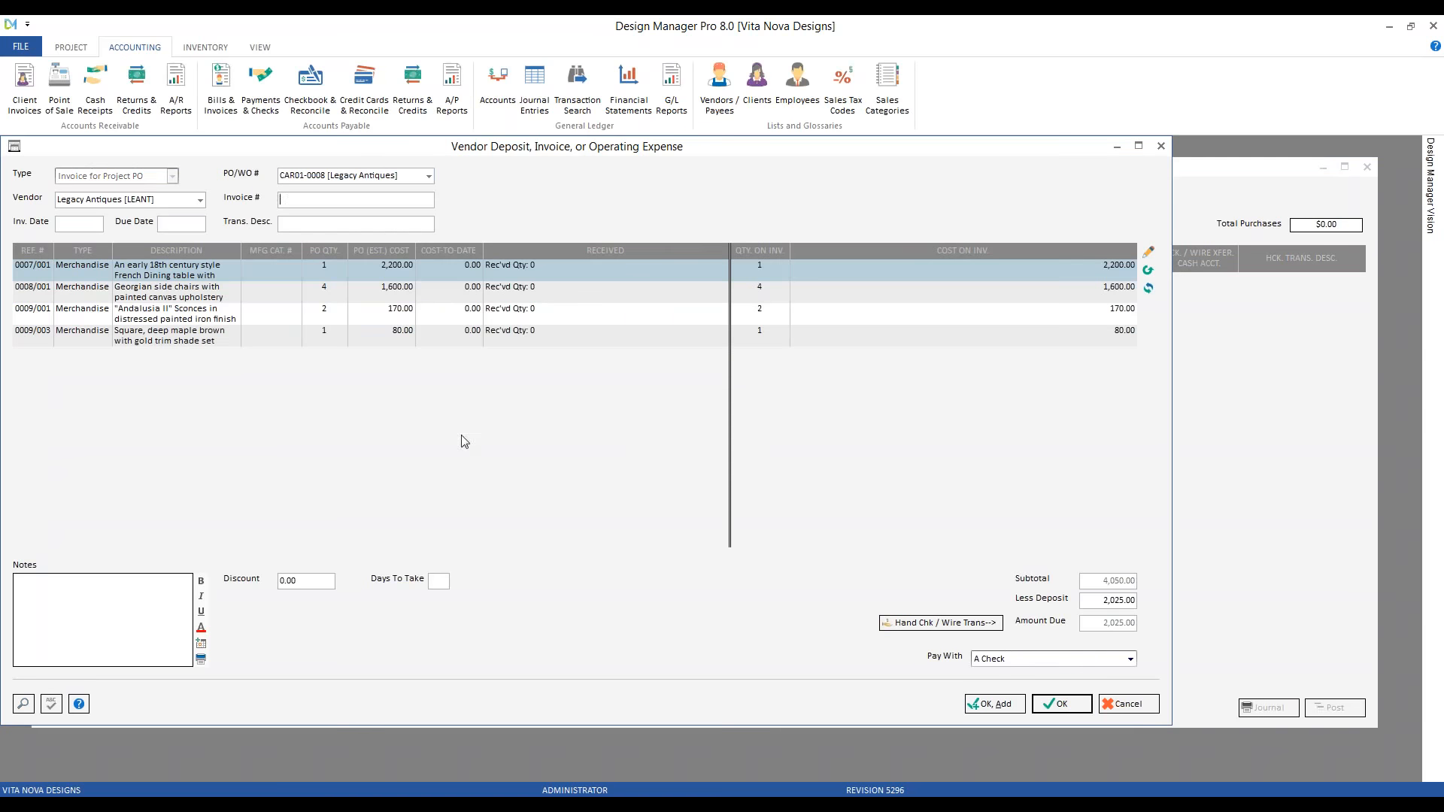
Set the invoice number to a785896, the invoice date to 6/28/2018, and the transaction description to "final bill with frt."
left_click(218, 294)
left_click(322, 202)
type("56+78")
key("BackSpace")
key("BackSpace")
key("BackSpace")
key("BackSpace")
type("a78589")
left_click(23, 704)
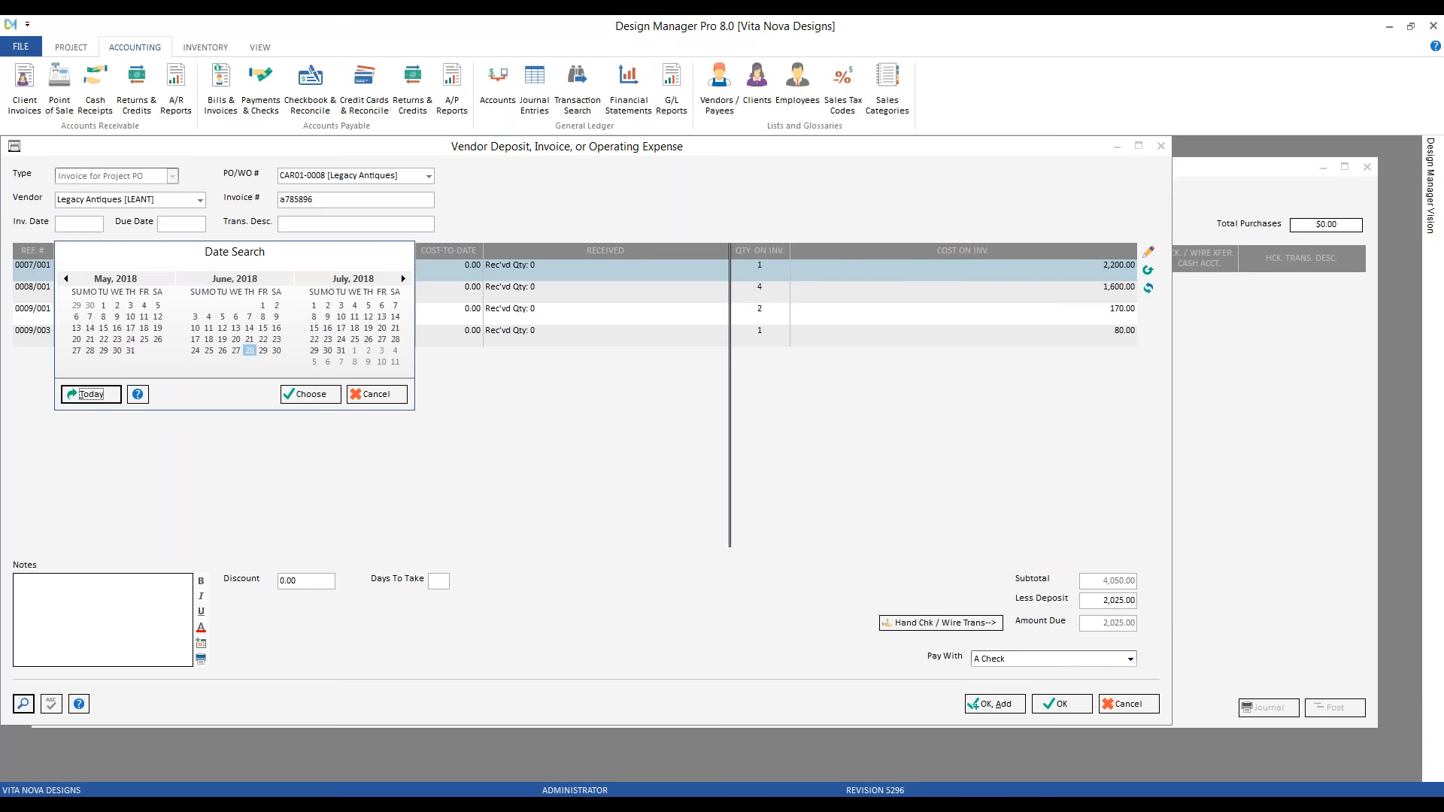
left_click(310, 394)
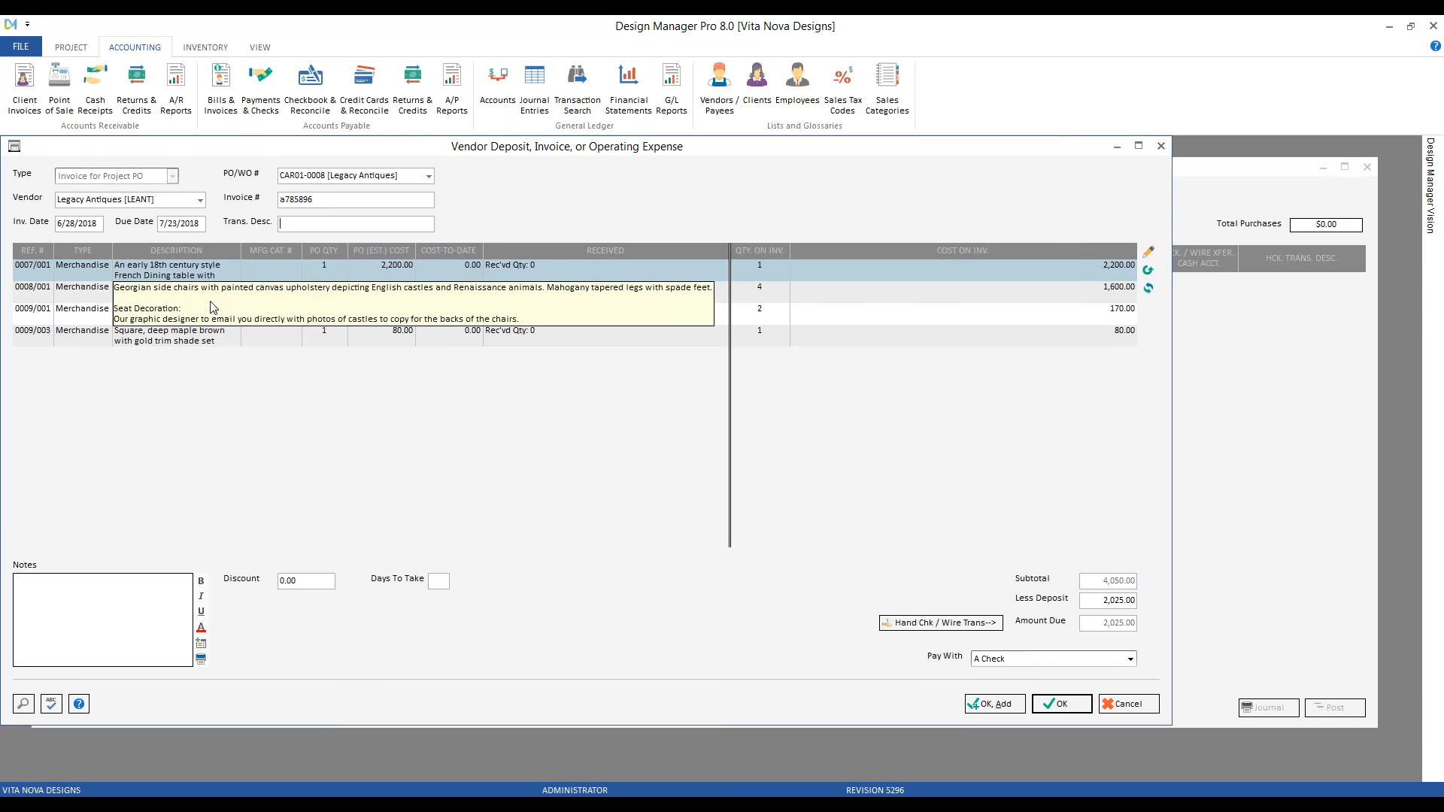
type("final bill with frt.")
left_click(566, 298)
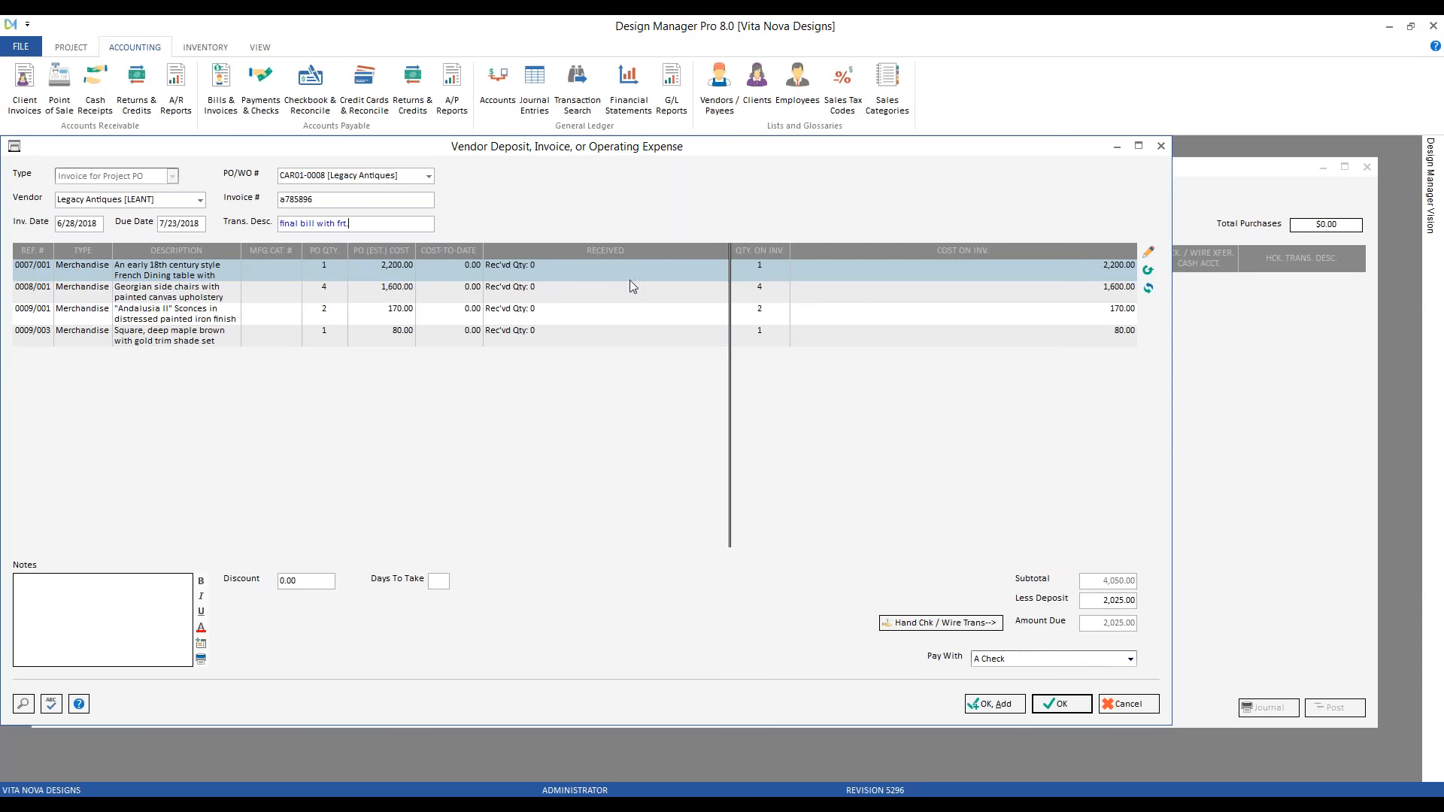
Examine the freight entry in the dining table line's invoice distribution and leave it without saving
left_click(1148, 252)
key("Tab")
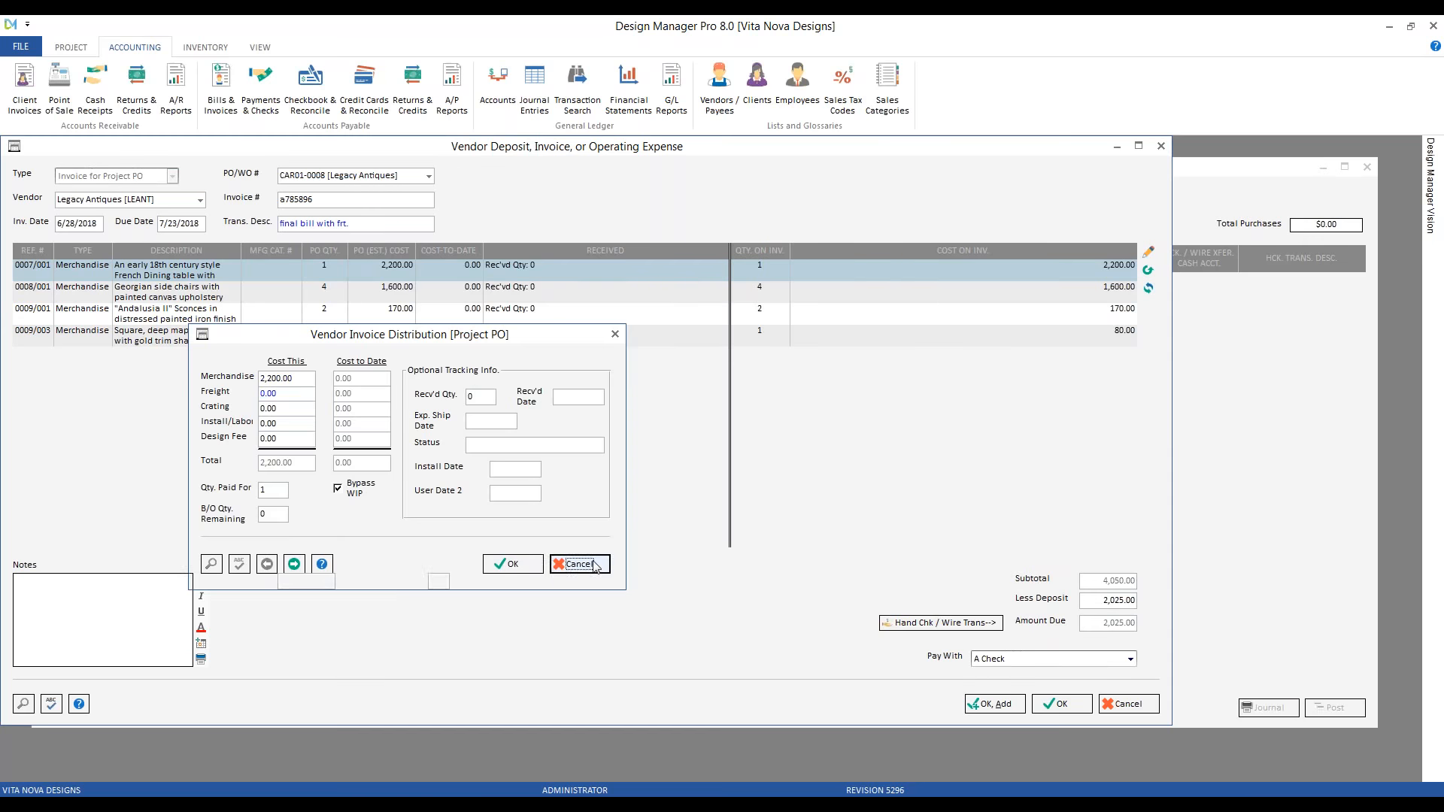
left_click(596, 564)
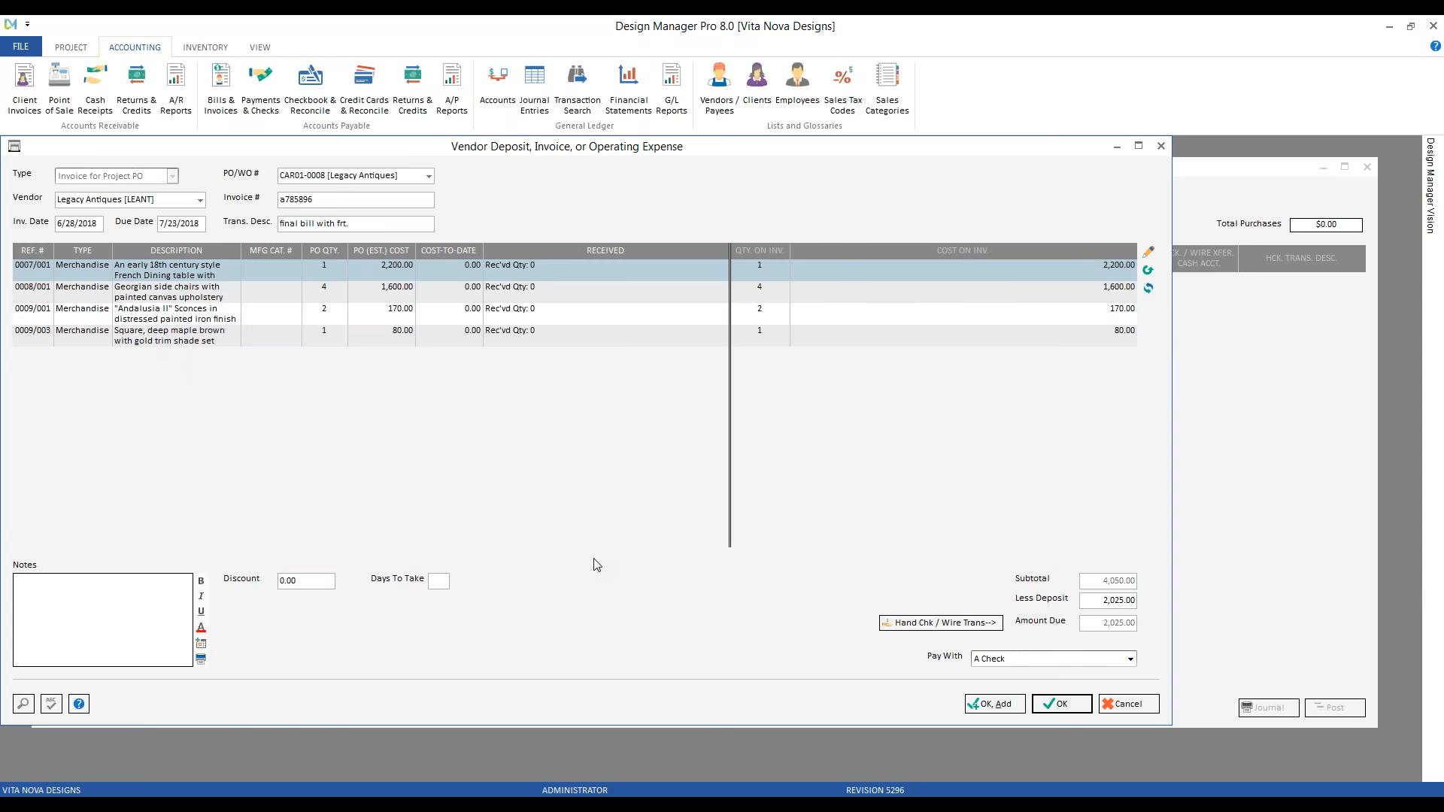
Distribute 500.00 of freight across the invoice items, added to existing amounts and weighted against merchandise
left_click(1149, 288)
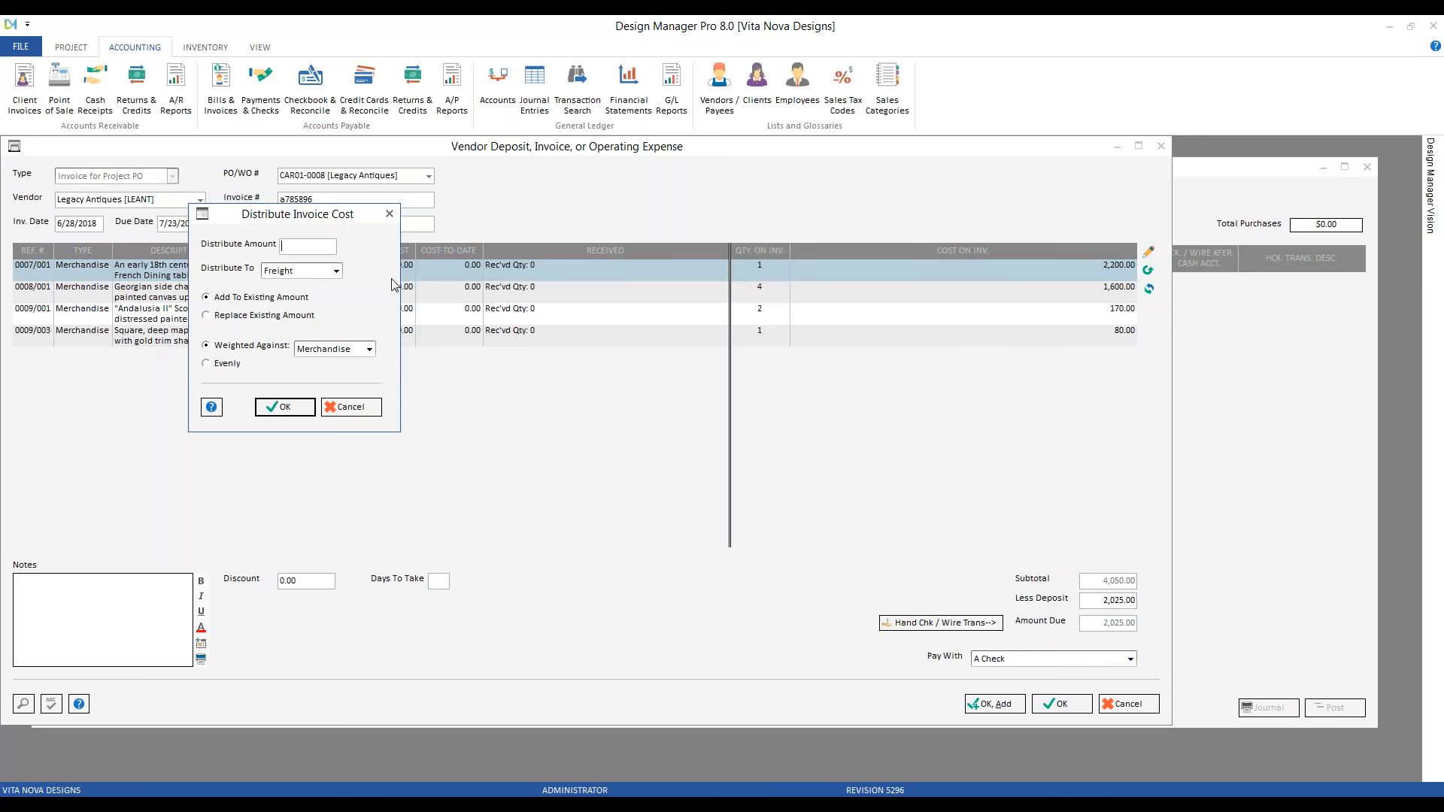
type("500")
left_click(284, 272)
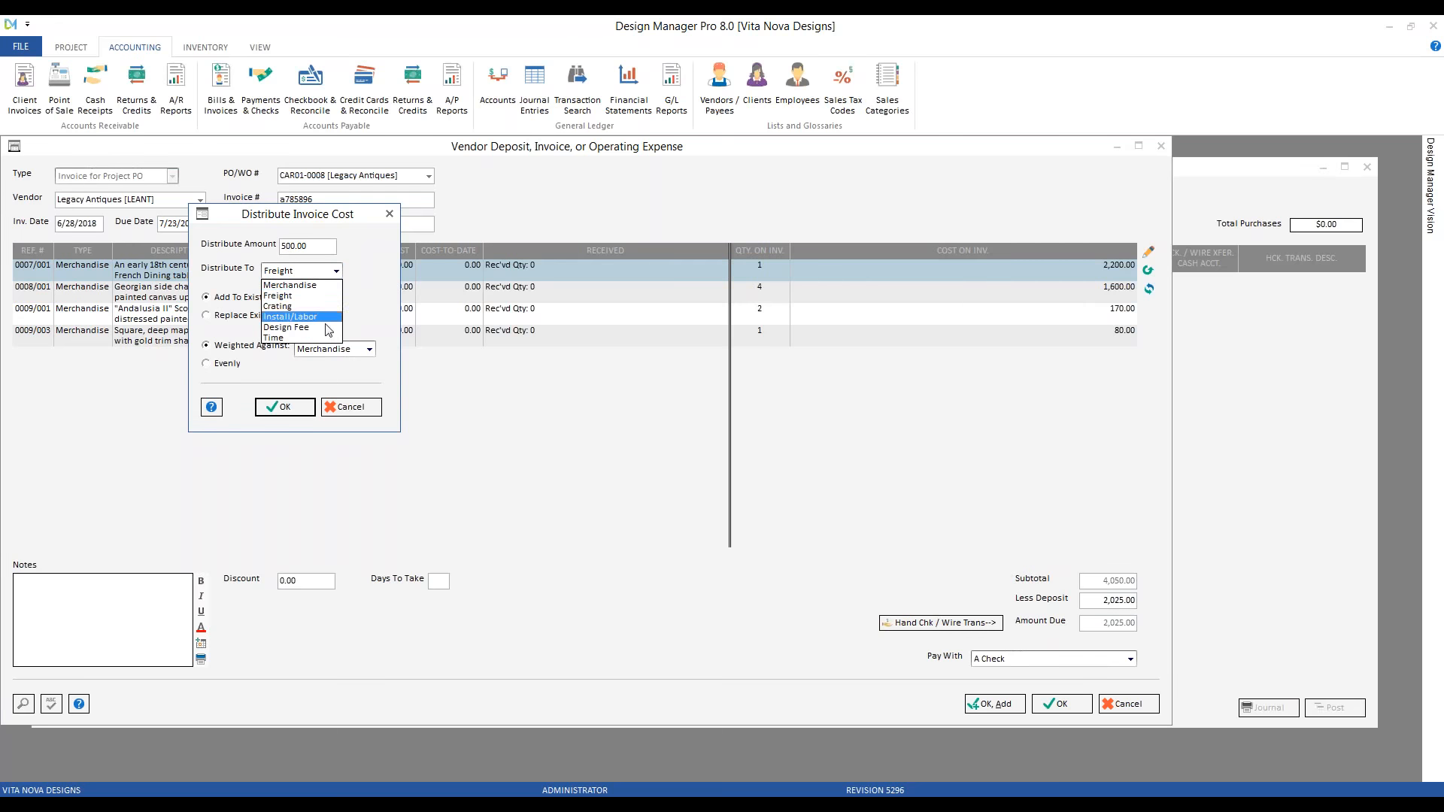
left_click(393, 272)
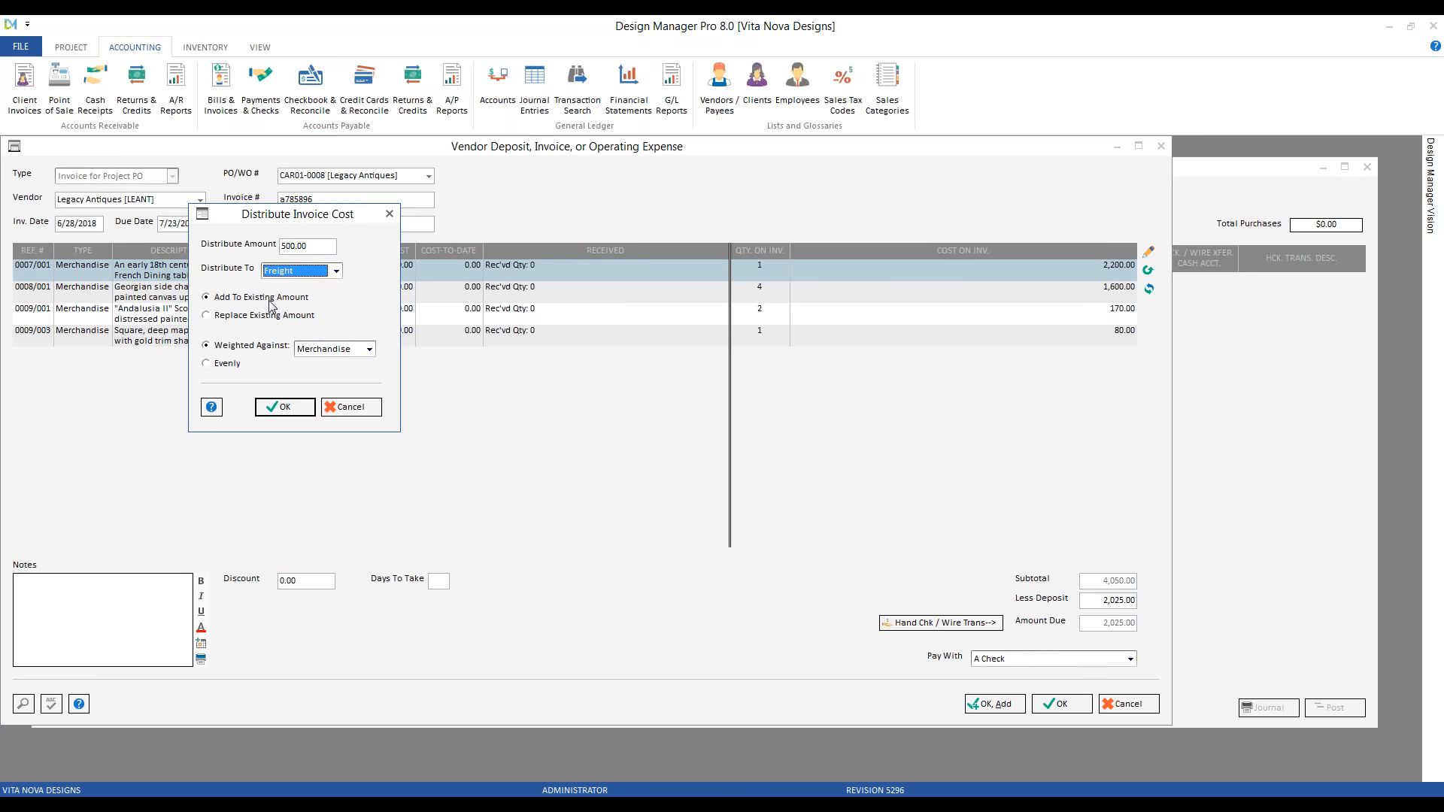
left_click(235, 365)
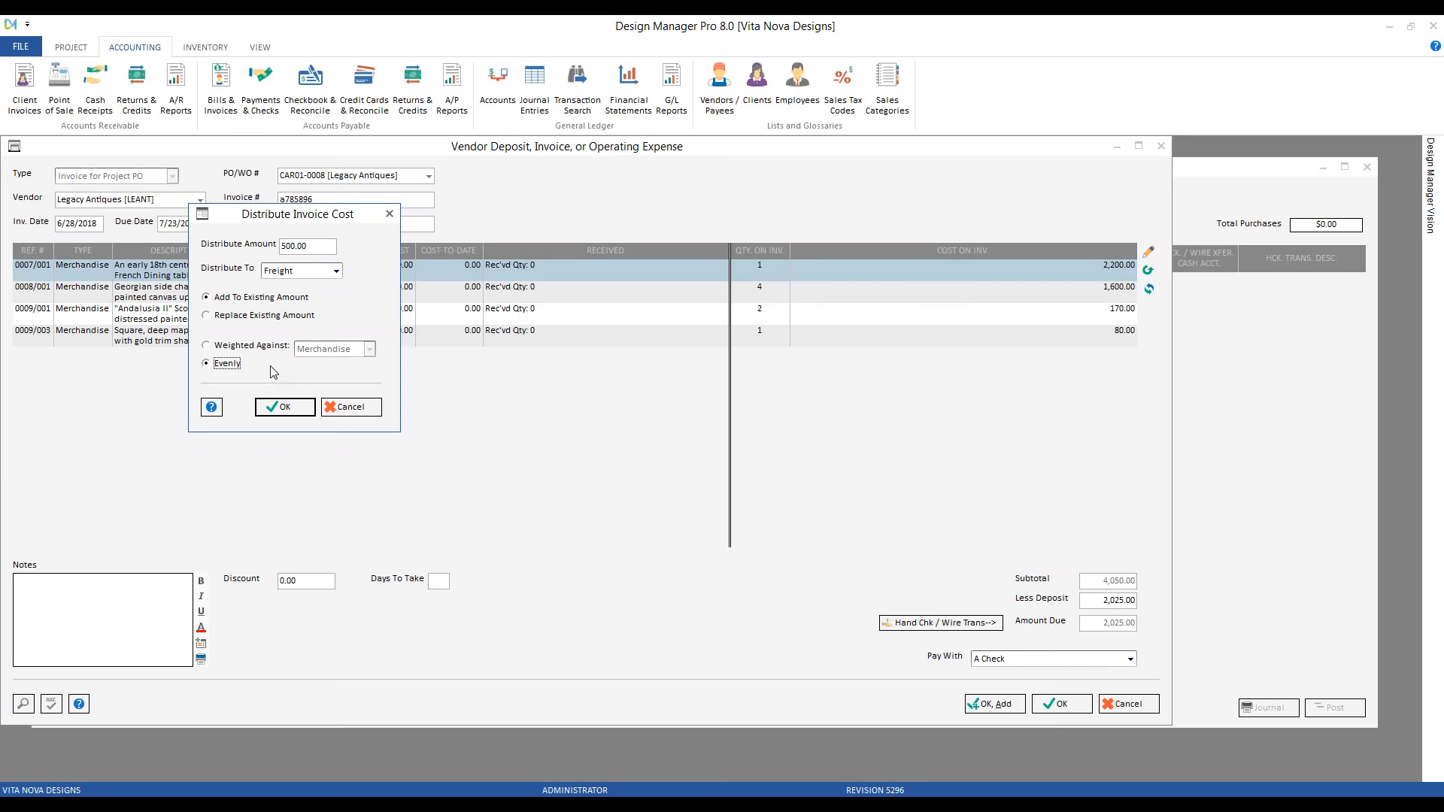
left_click(255, 346)
left_click(286, 408)
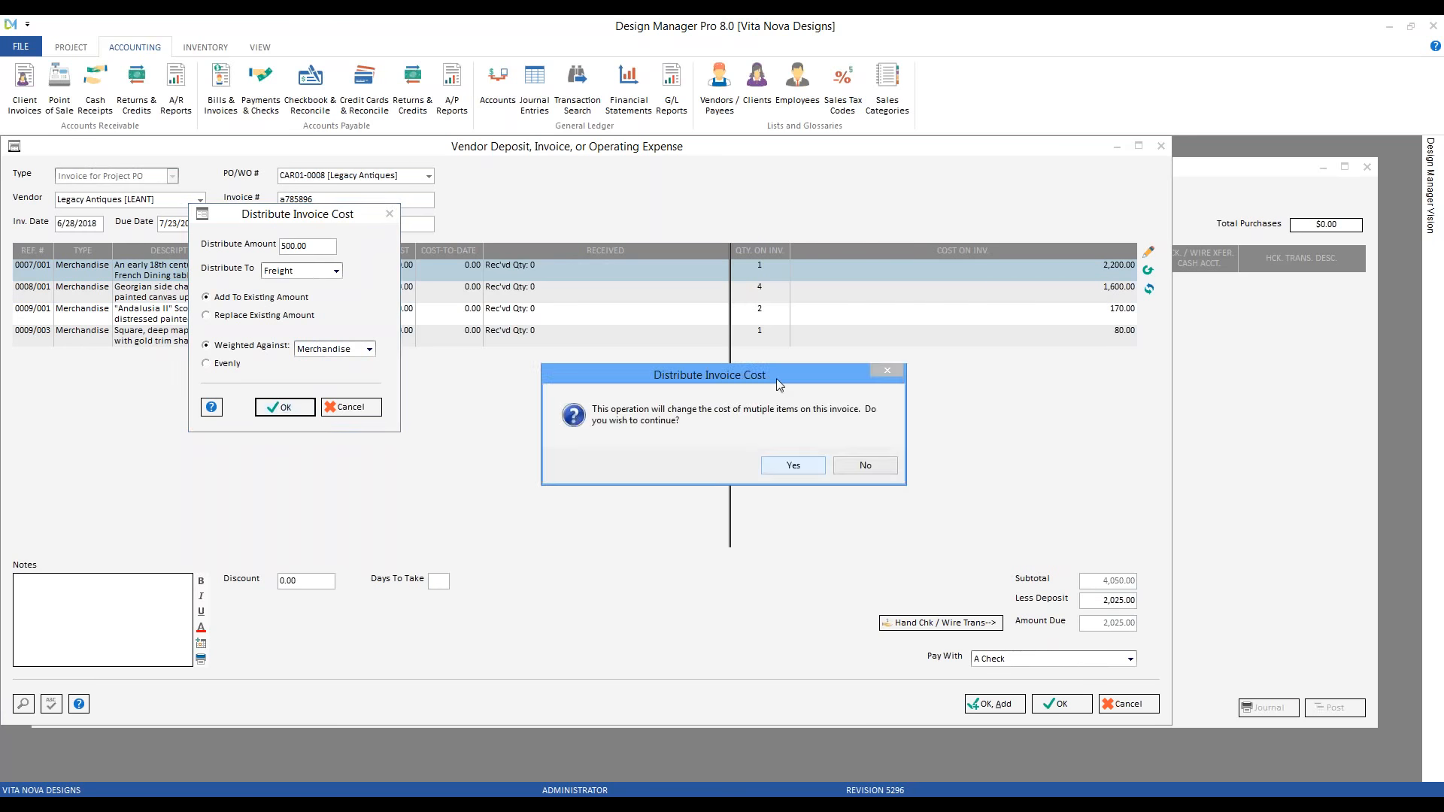
left_click(792, 466)
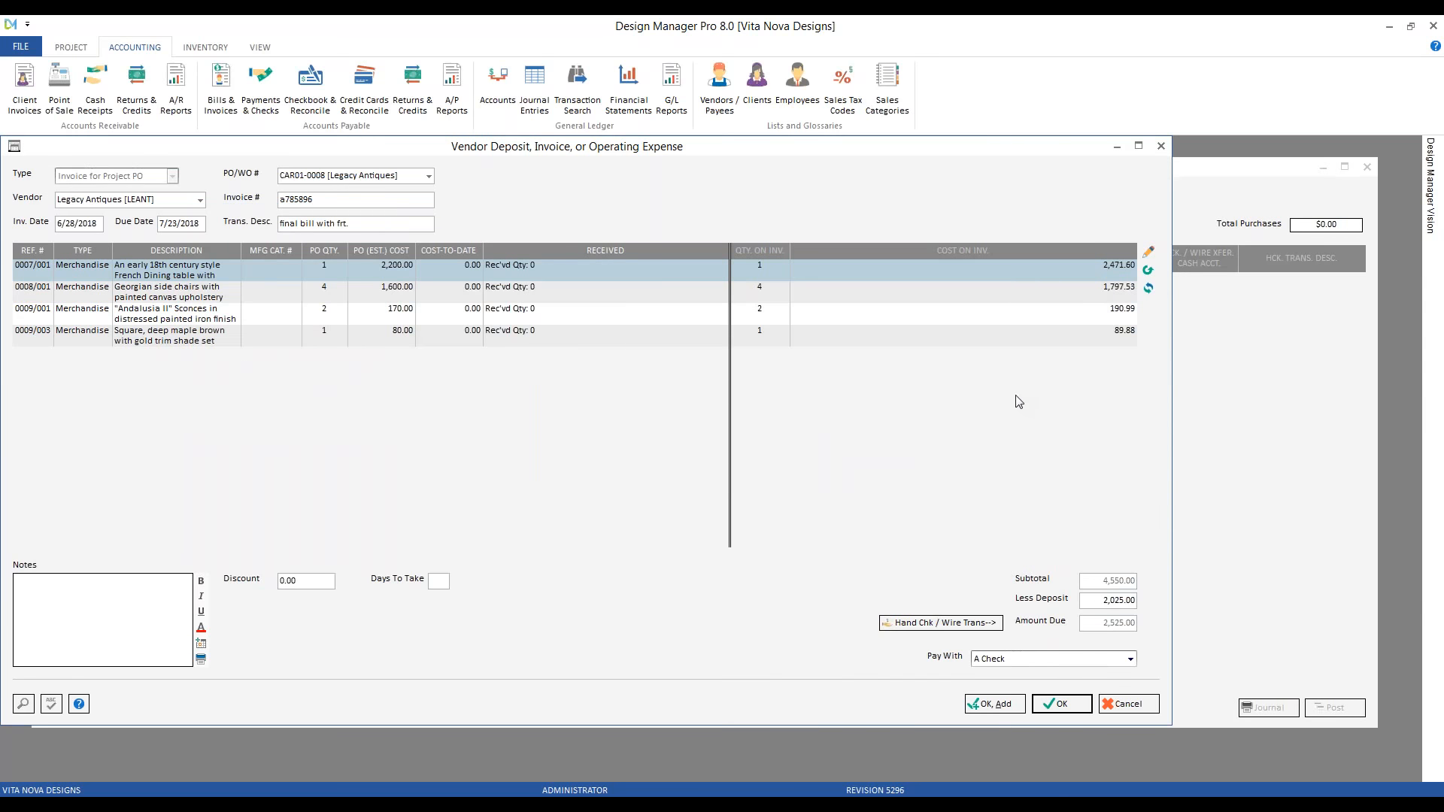
Review the freight share allocated to each item in the Vendor Invoice Distribution
left_click(1151, 255)
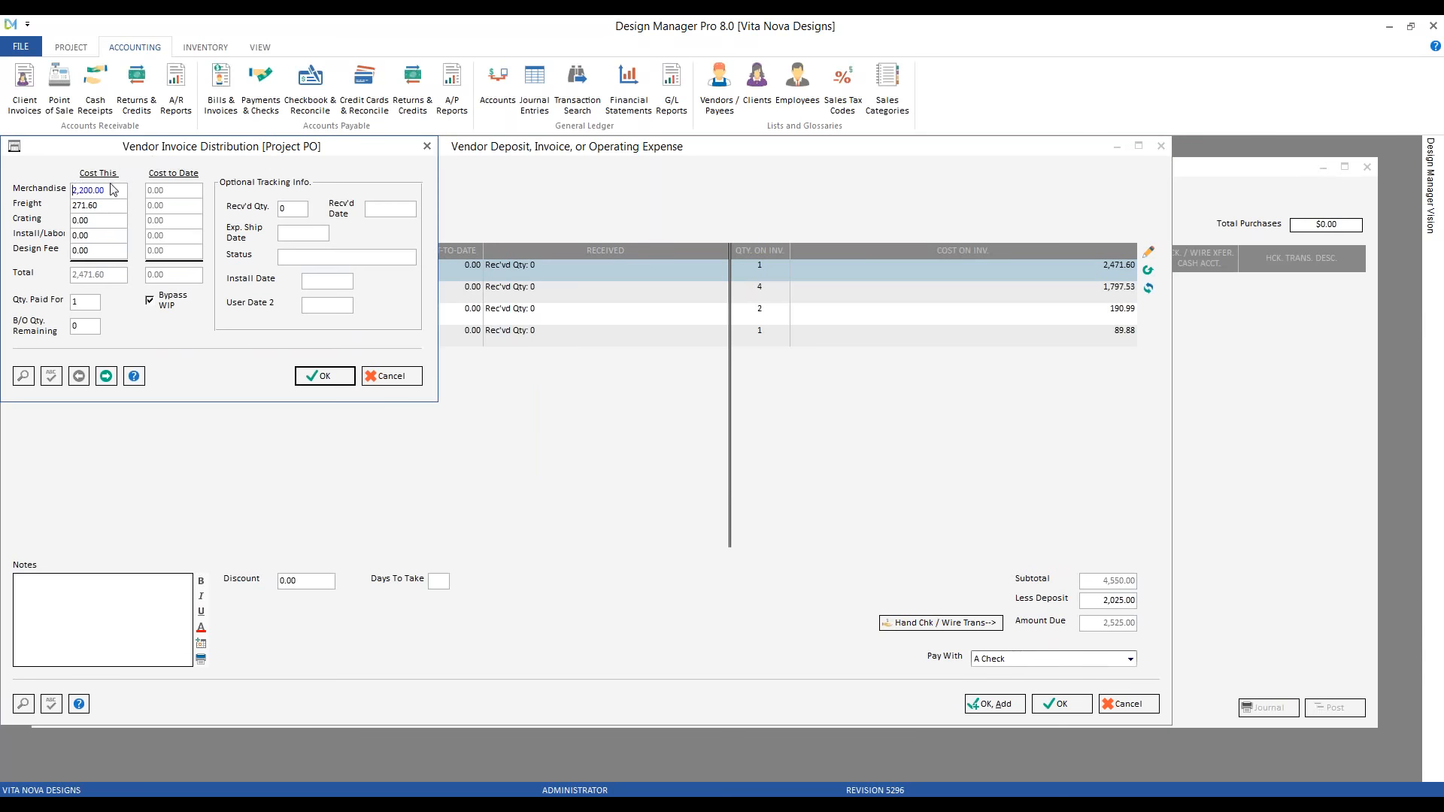
left_click(103, 207)
left_click_drag(156, 153, 253, 183)
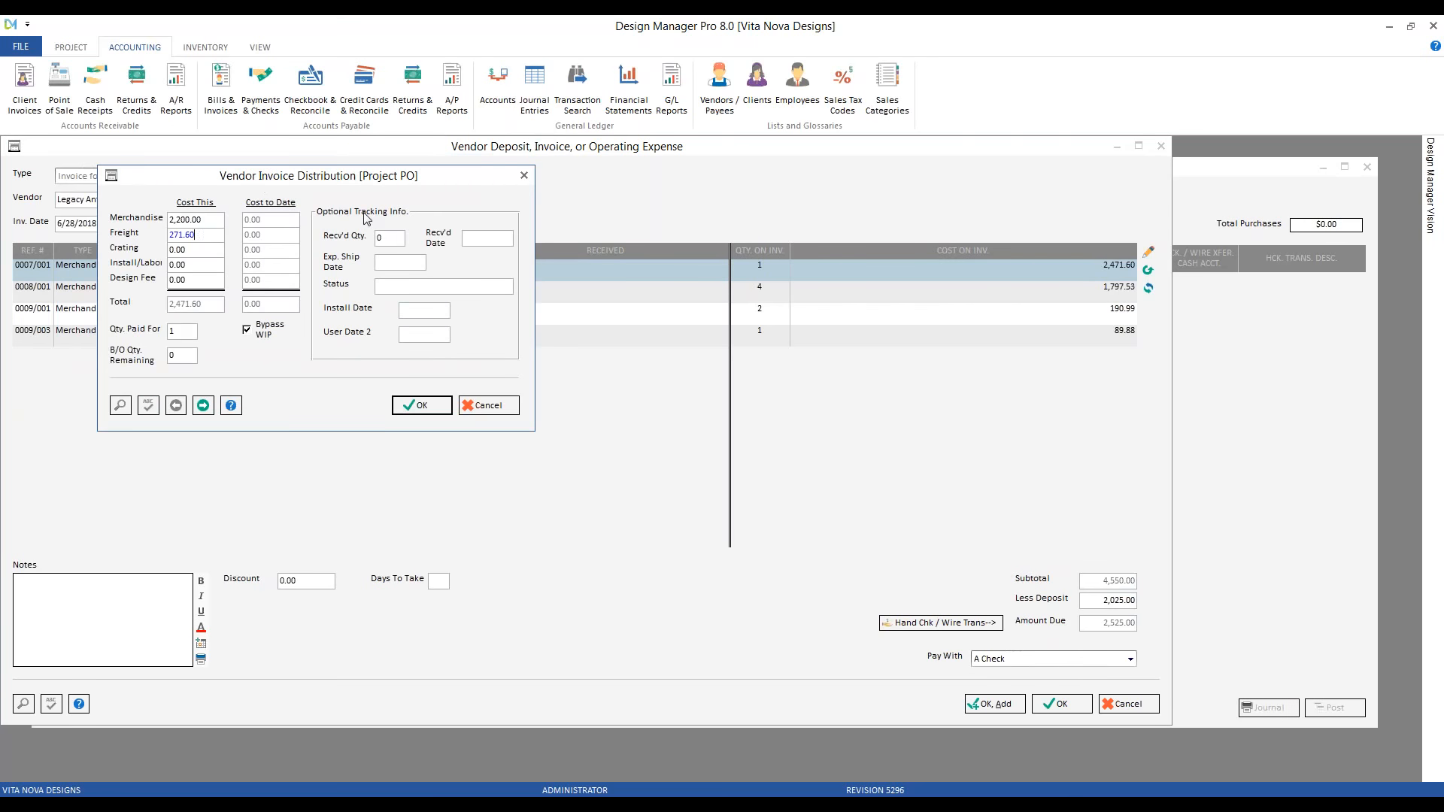
left_click(203, 406)
left_click(204, 407)
left_click(204, 406)
left_click(489, 407)
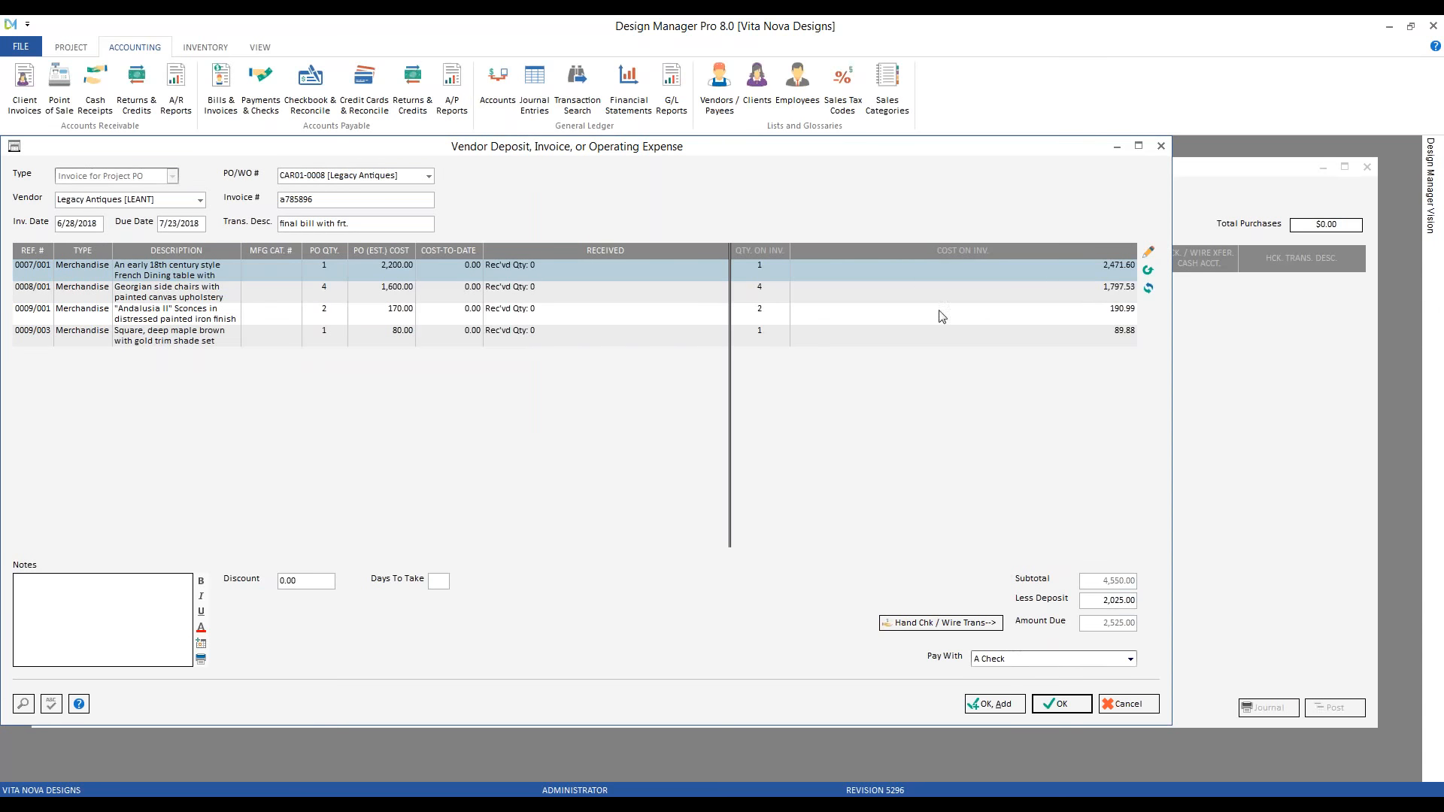
Set the dining table line's expected ship date to 7/10/2018 and copy the date
left_click(1149, 256)
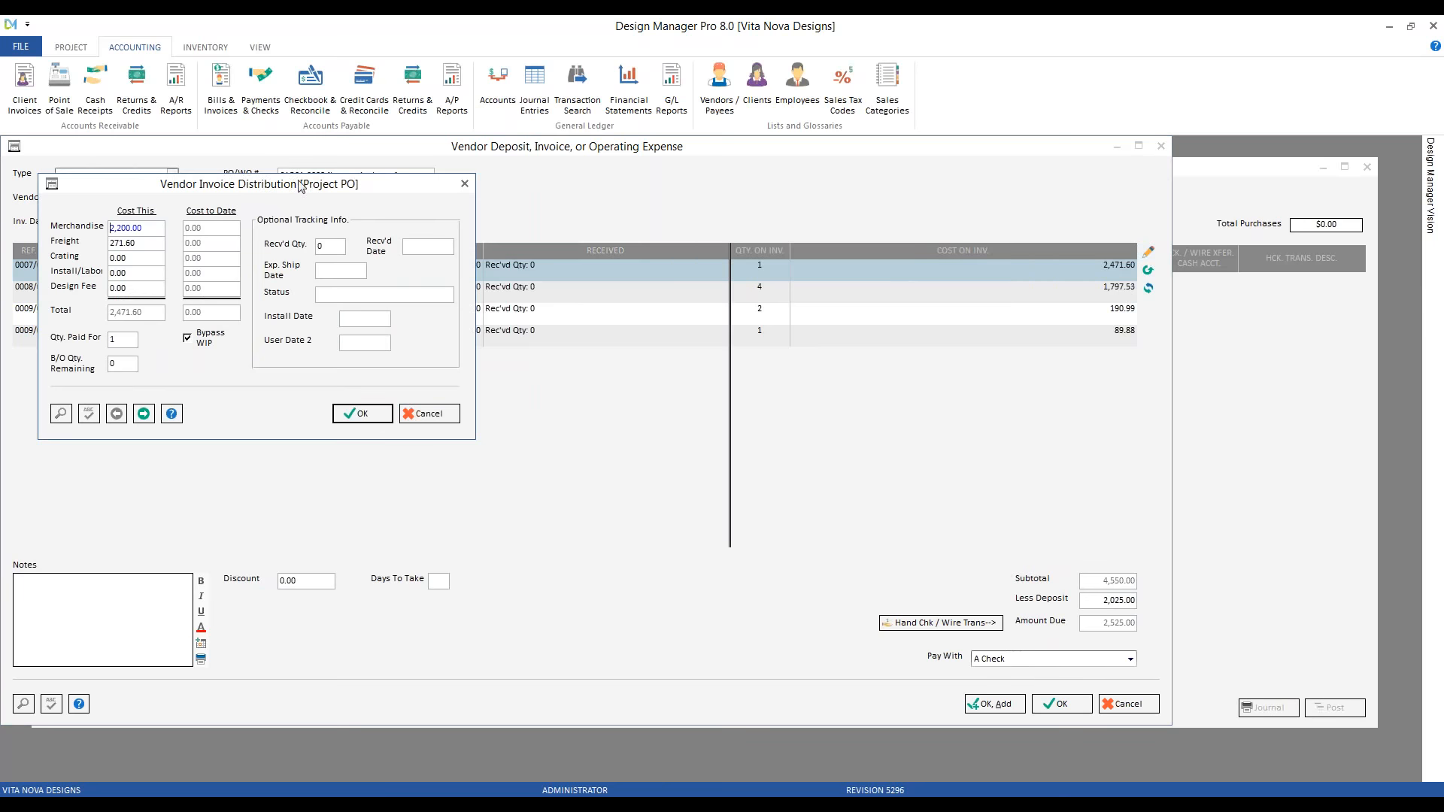
left_click_drag(269, 184, 568, 312)
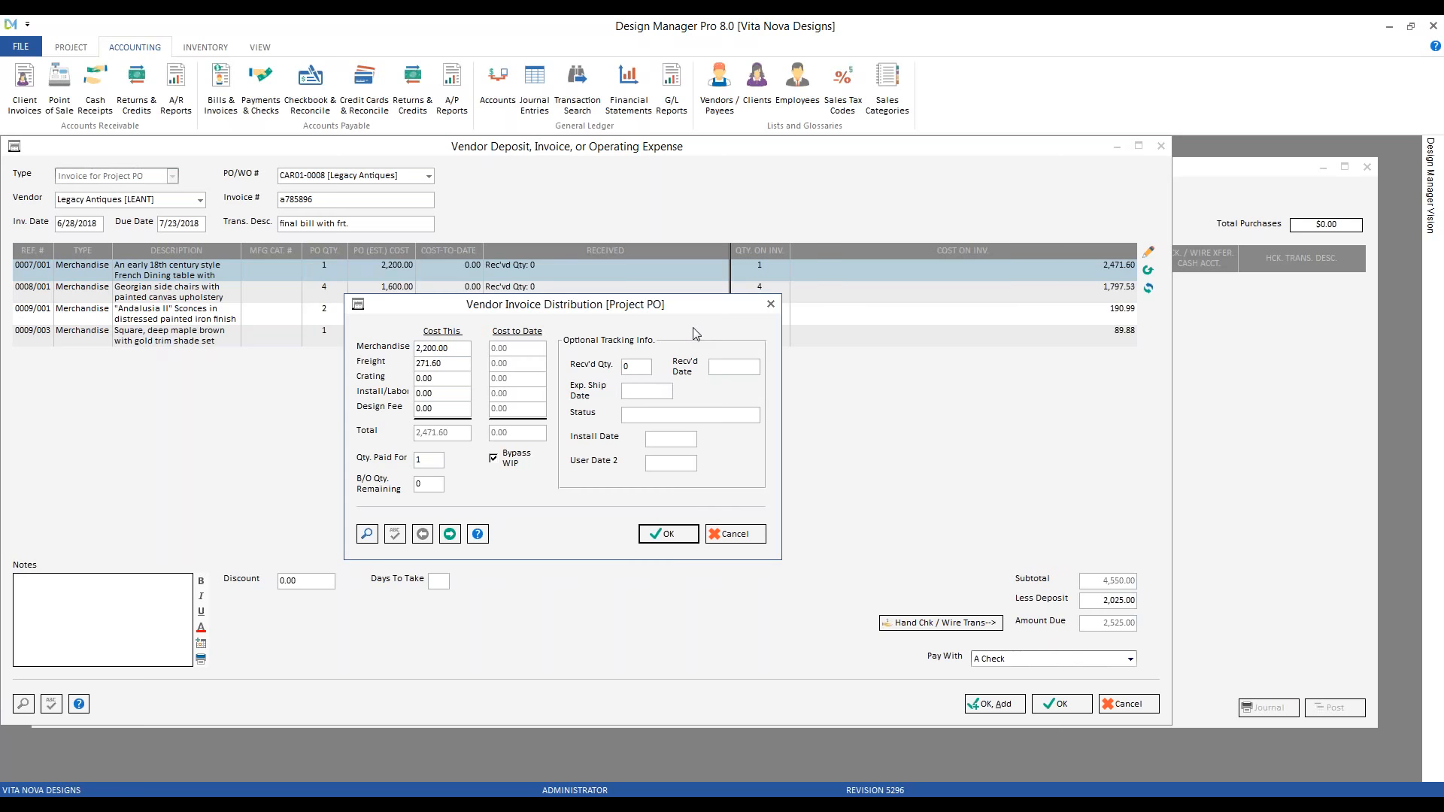
type("7 10")
key("Tab")
key("ctrl+c")
key("Tab")
Paste the 7/10 expected ship date into the side chairs, sconces and shade lines, and save the distribution
left_click(450, 534)
right_click(632, 389)
left_click(663, 453)
left_click(451, 535)
right_click(641, 391)
left_click(668, 458)
left_click(450, 534)
right_click(637, 391)
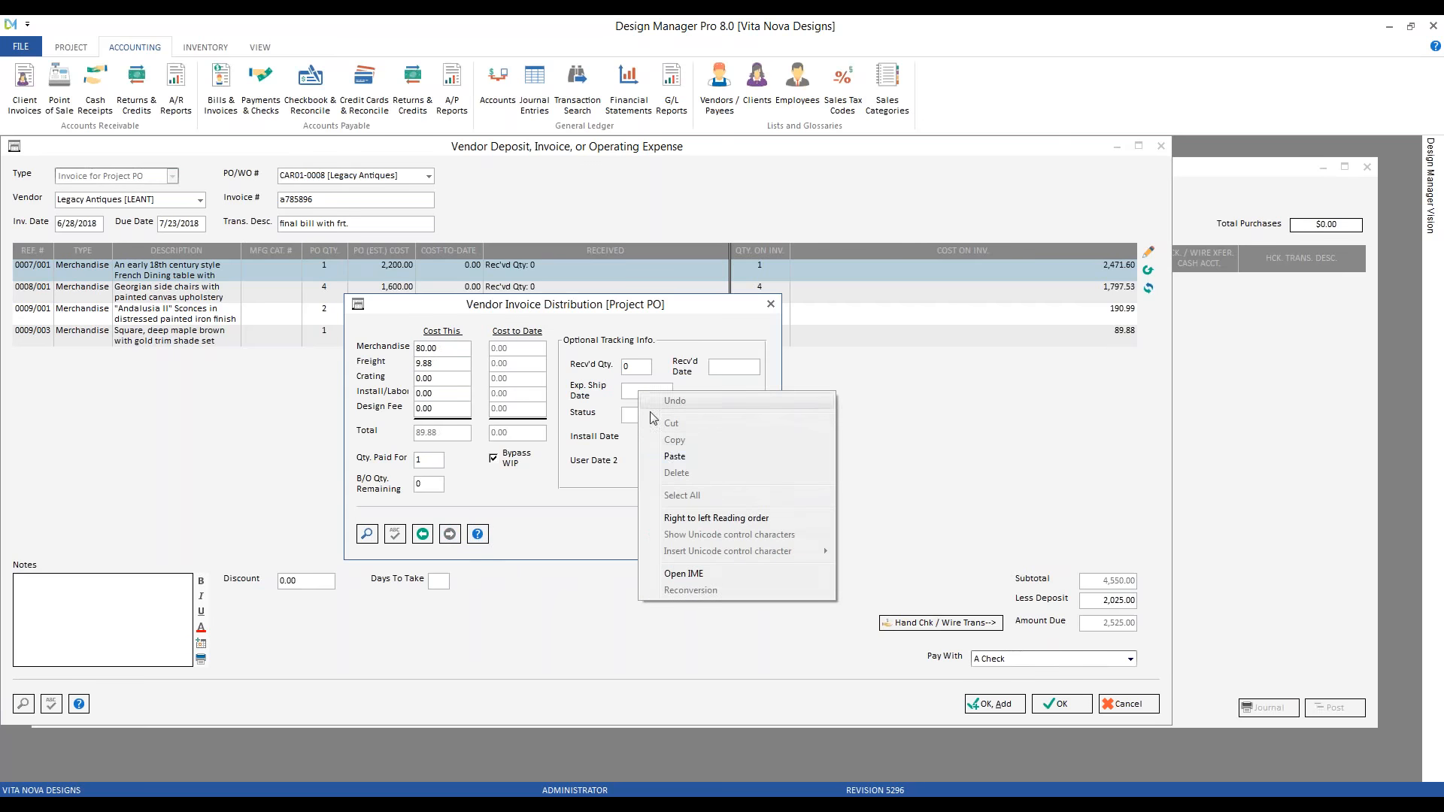
left_click(665, 454)
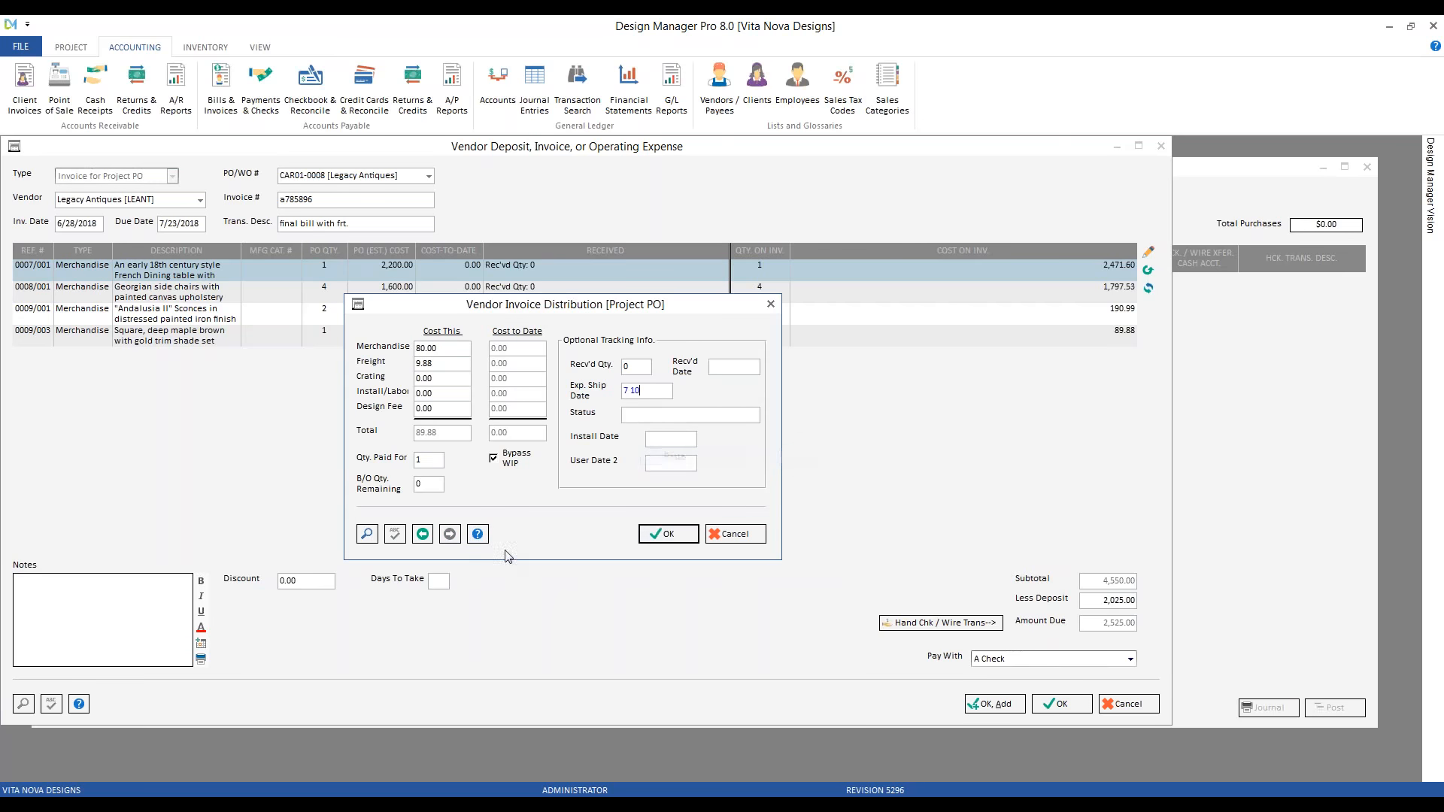
left_click(662, 534)
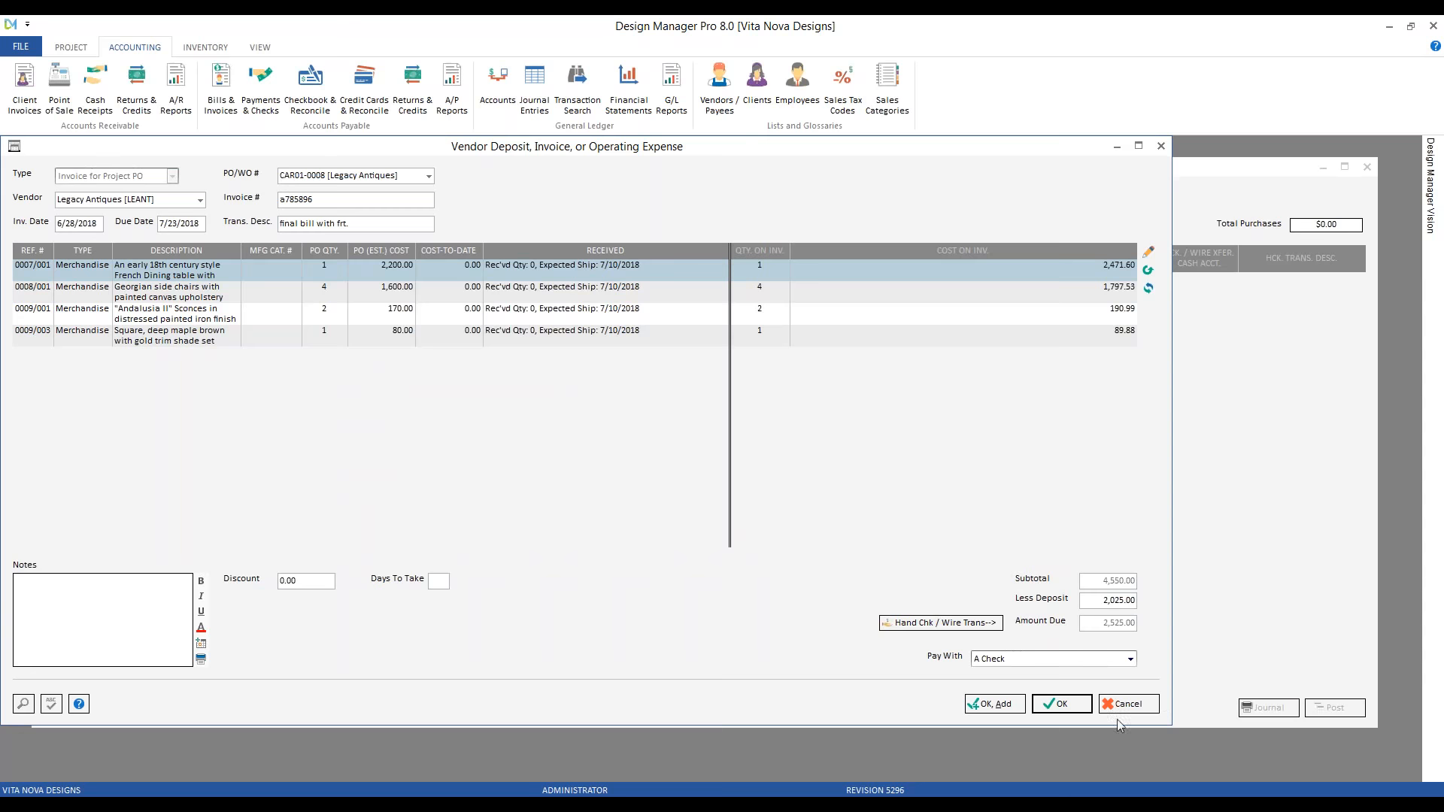
Save the Legacy Antiques invoice, post it into 06/2018, and close the vendor invoices window
left_click(1061, 703)
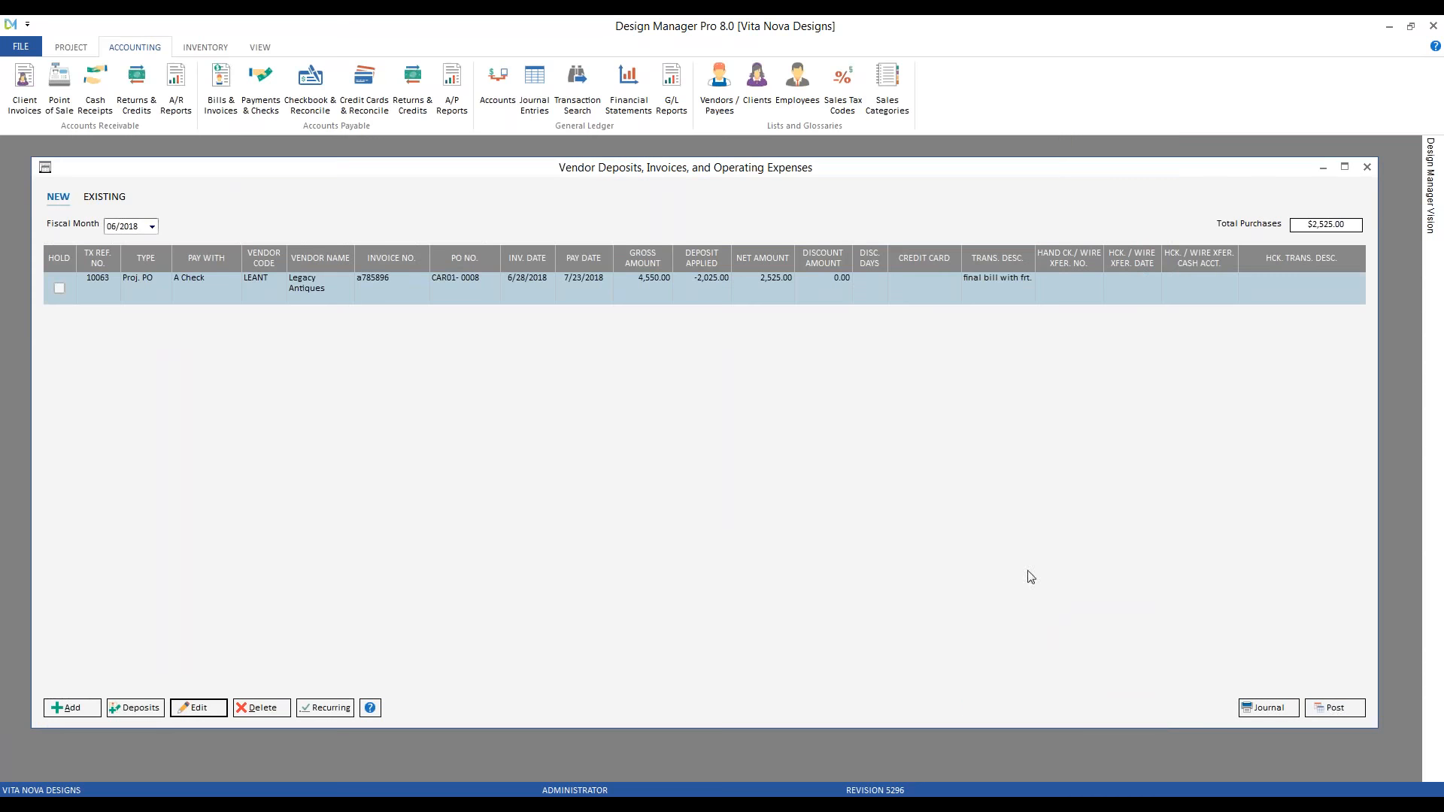
left_click(1335, 710)
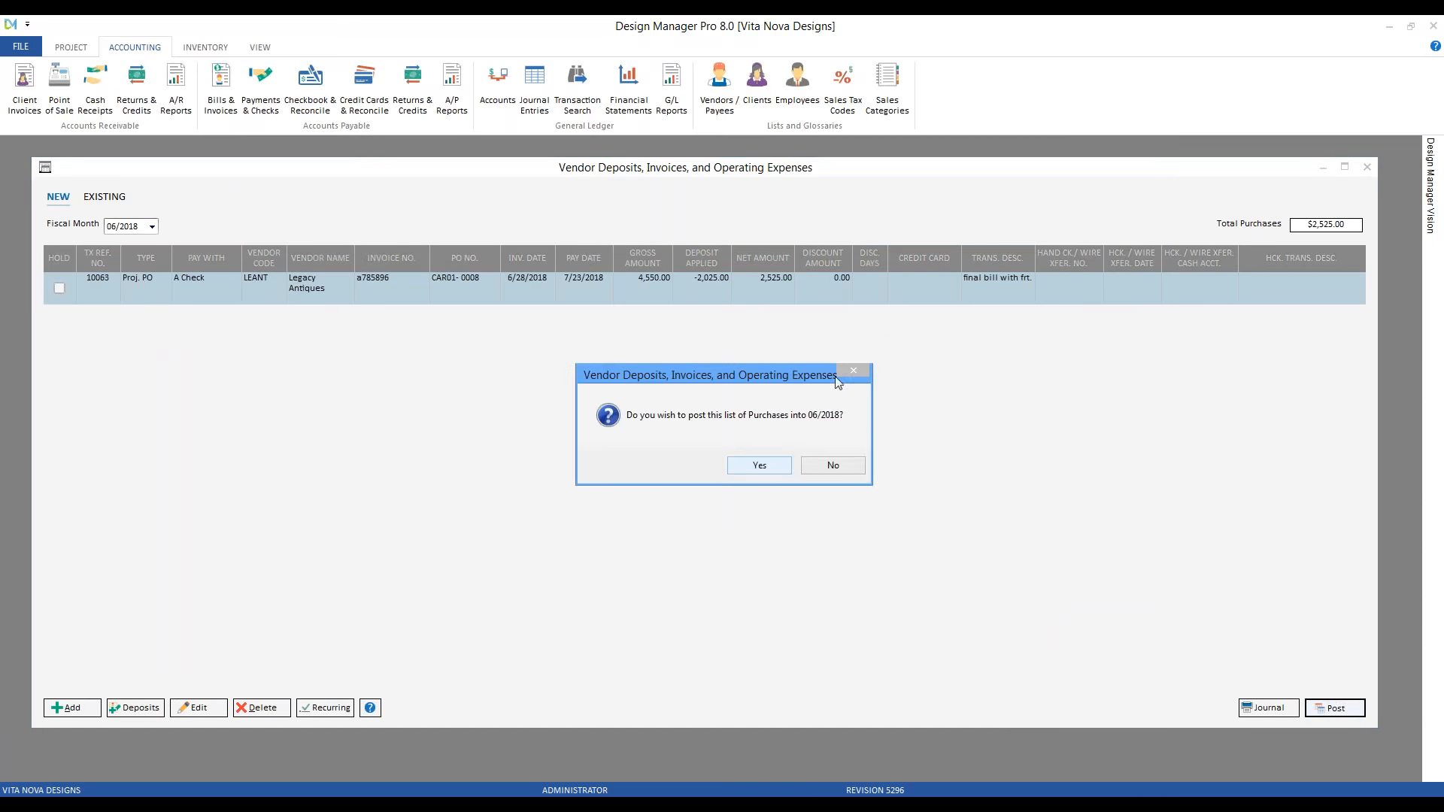
left_click(783, 462)
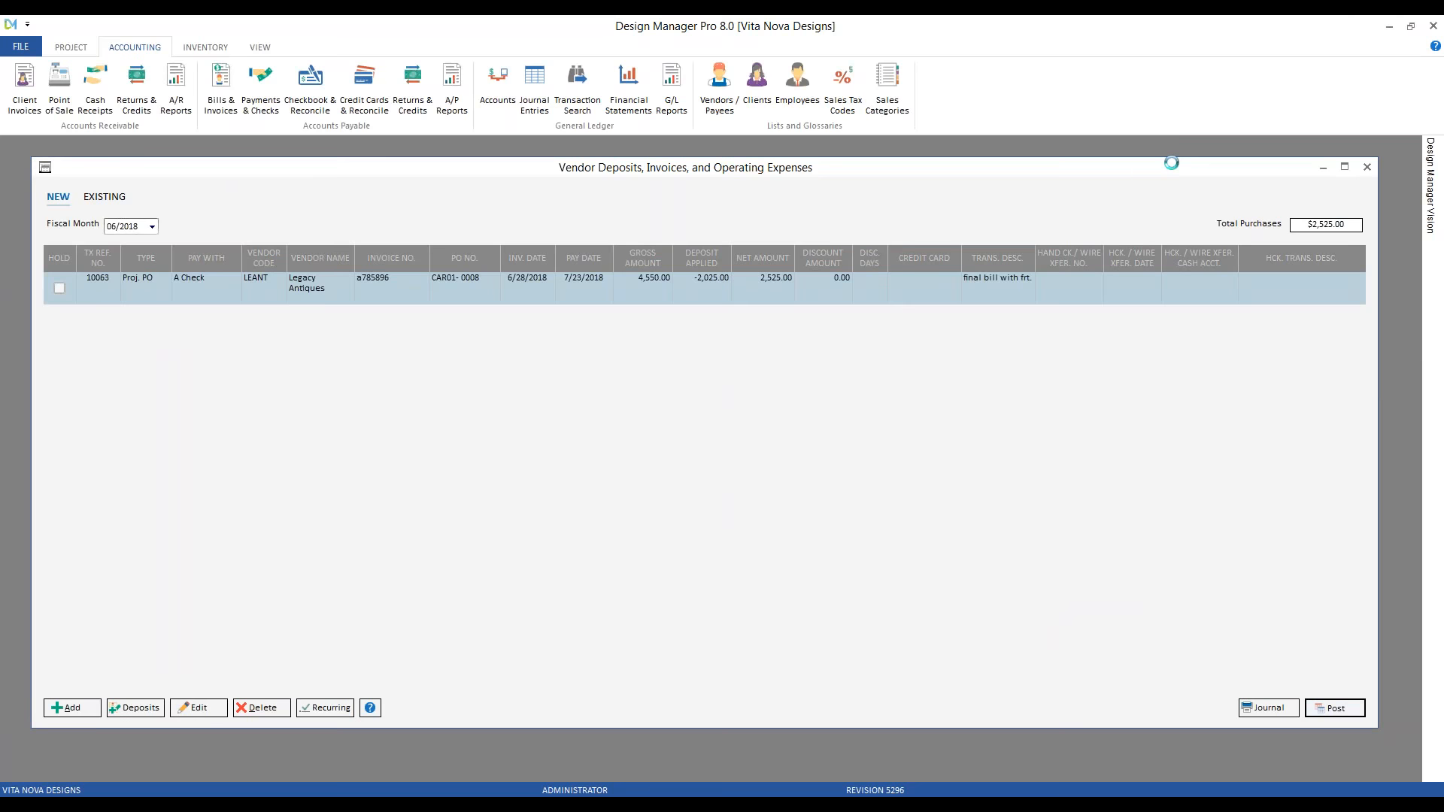
left_click(1367, 166)
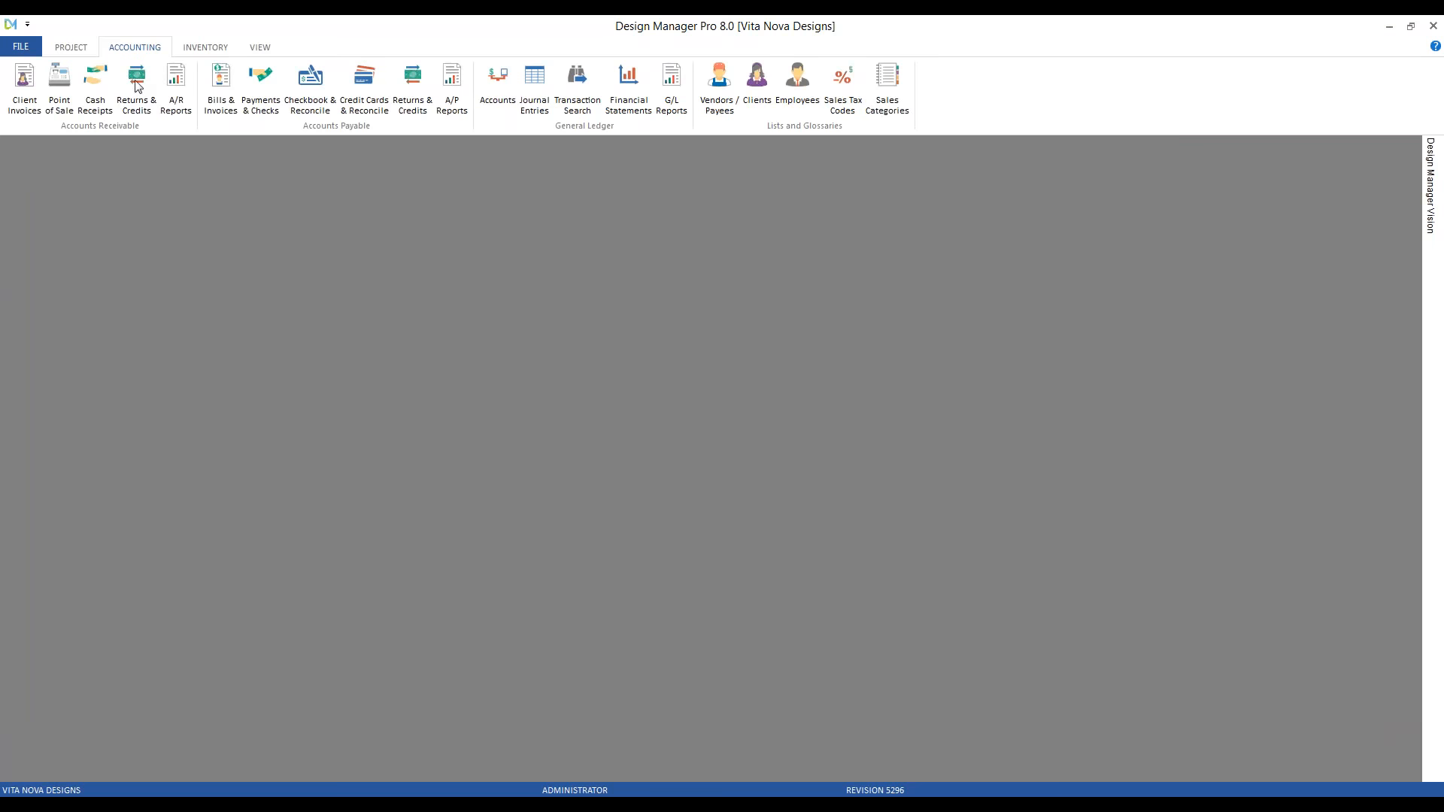
Check the receiving status of purchase order 0008 in project CAR01 for expected ship dates and vendor invoice details
left_click(71, 46)
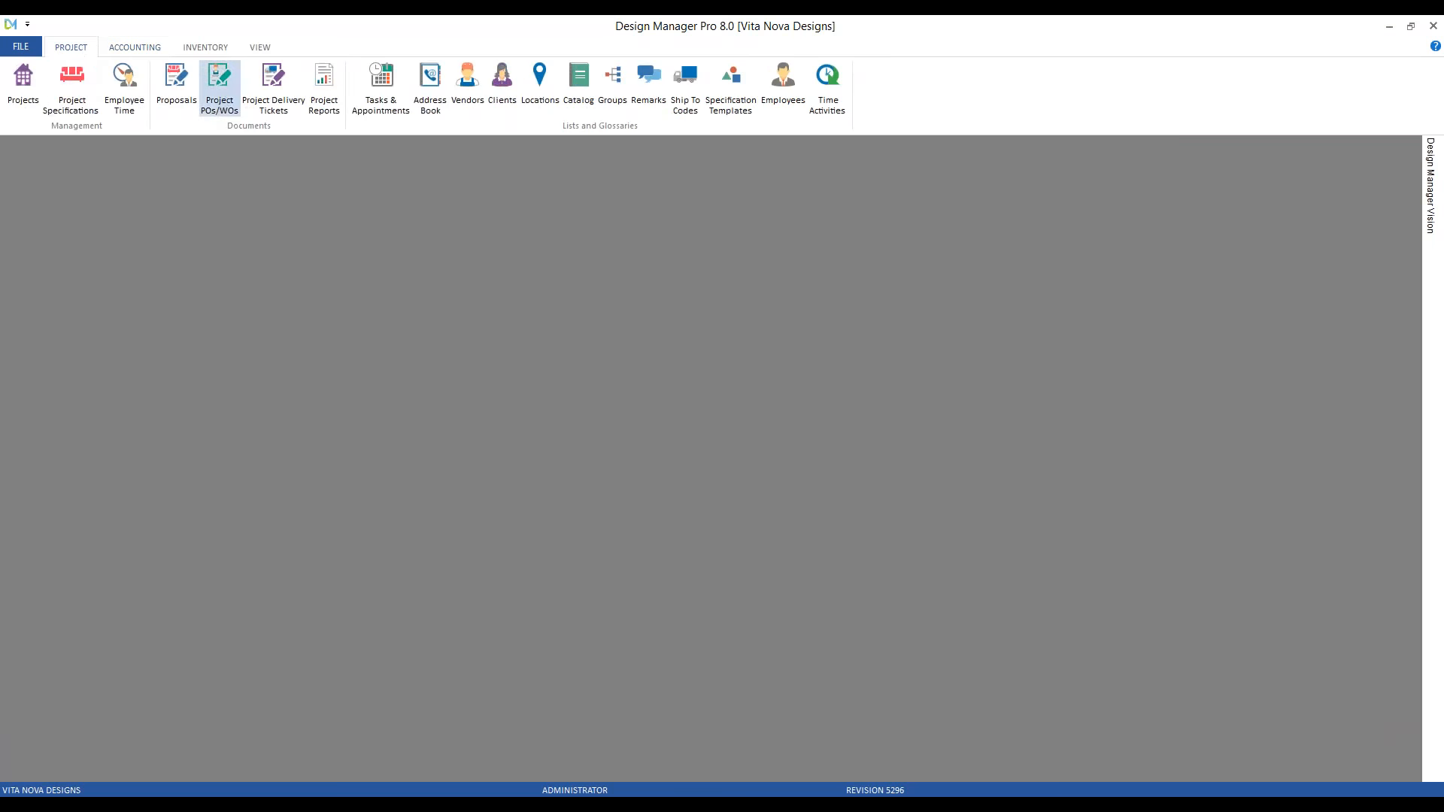
left_click(220, 84)
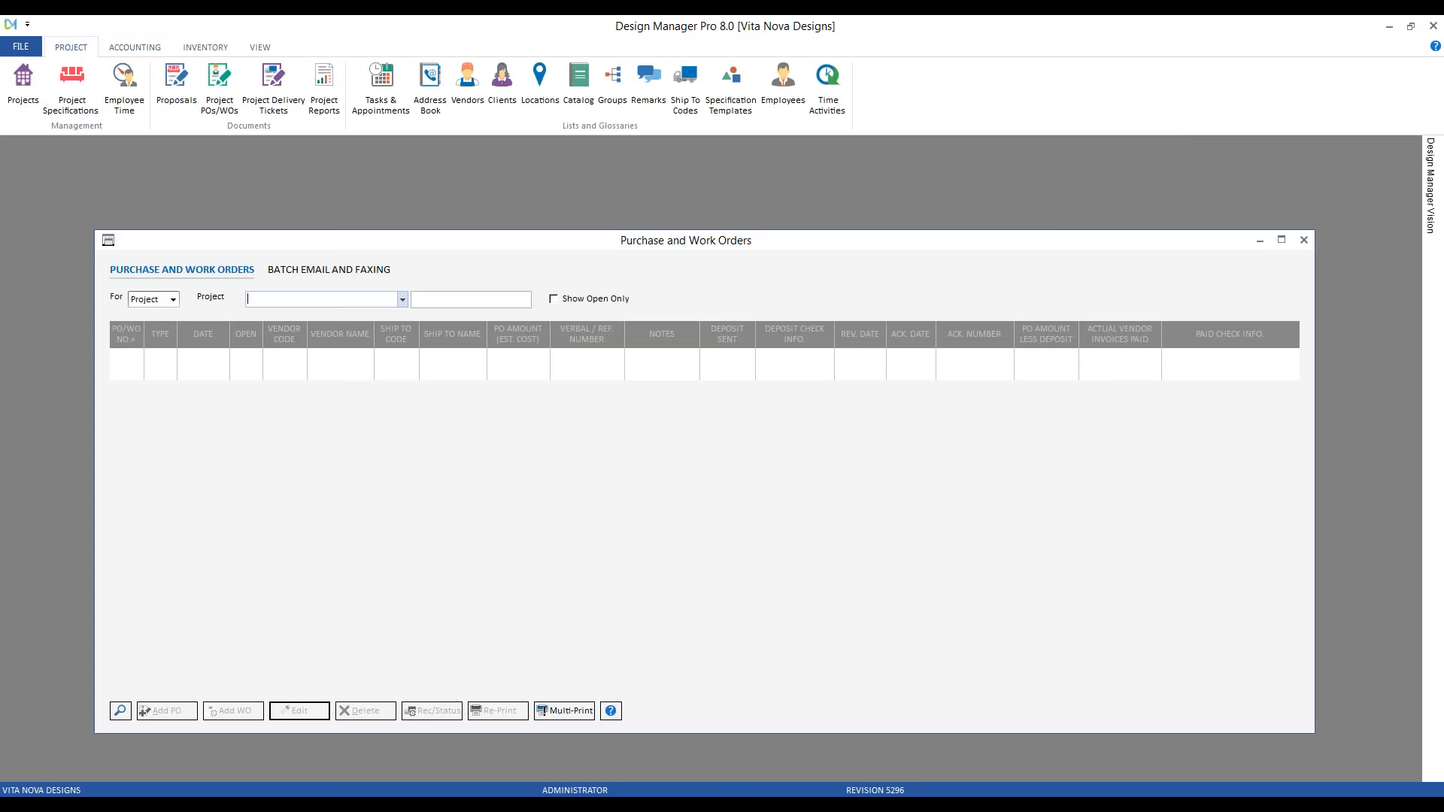
left_click(403, 300)
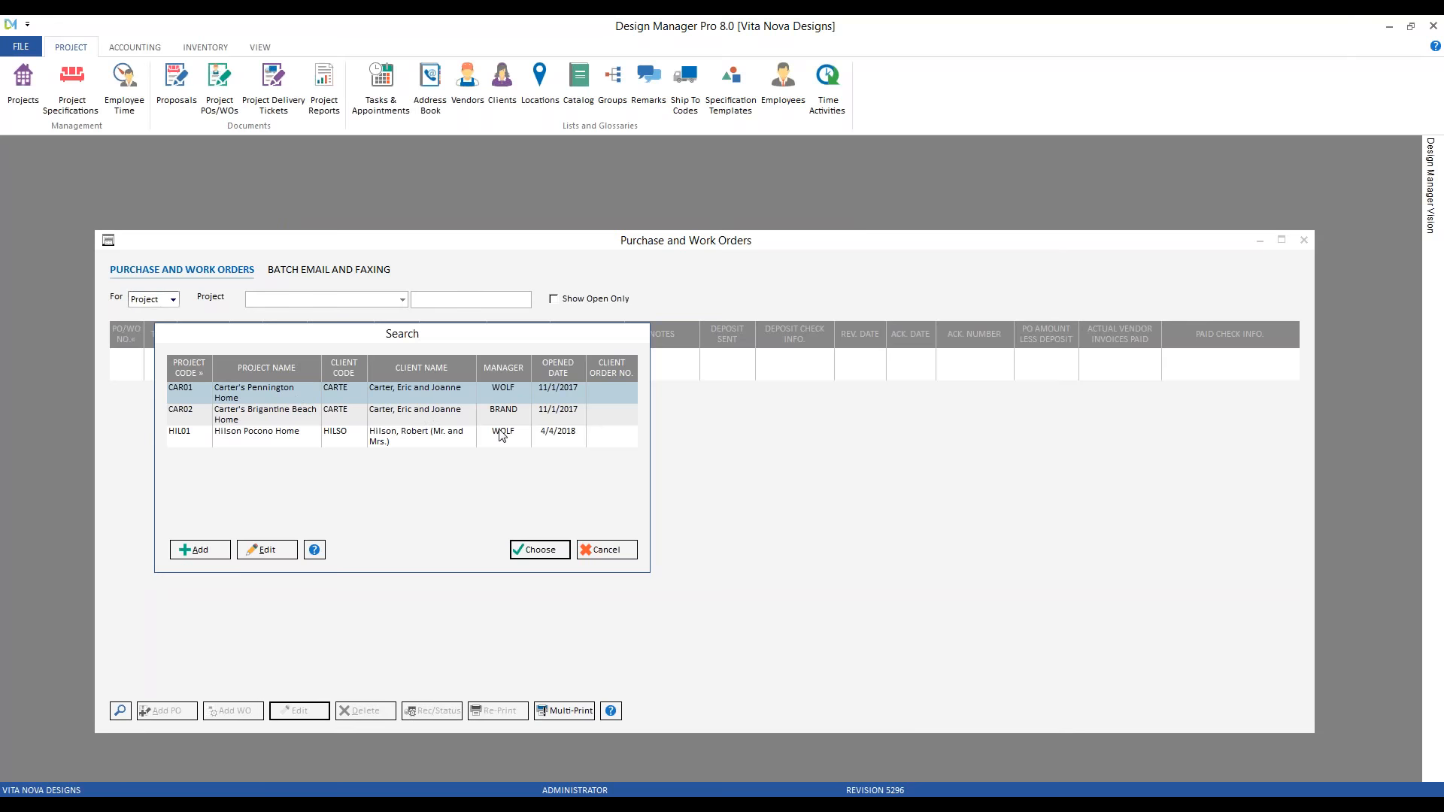
double_click(287, 395)
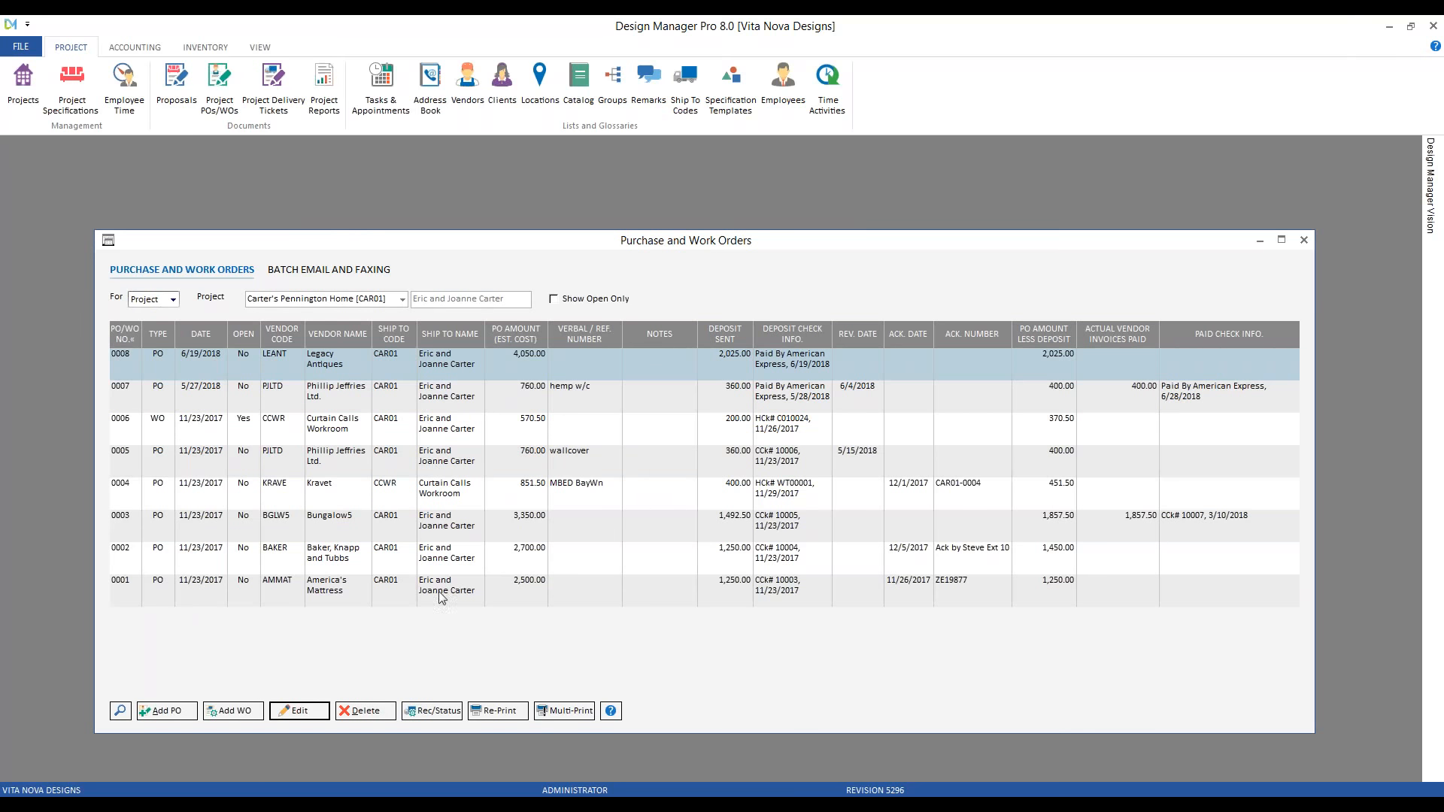
left_click(440, 711)
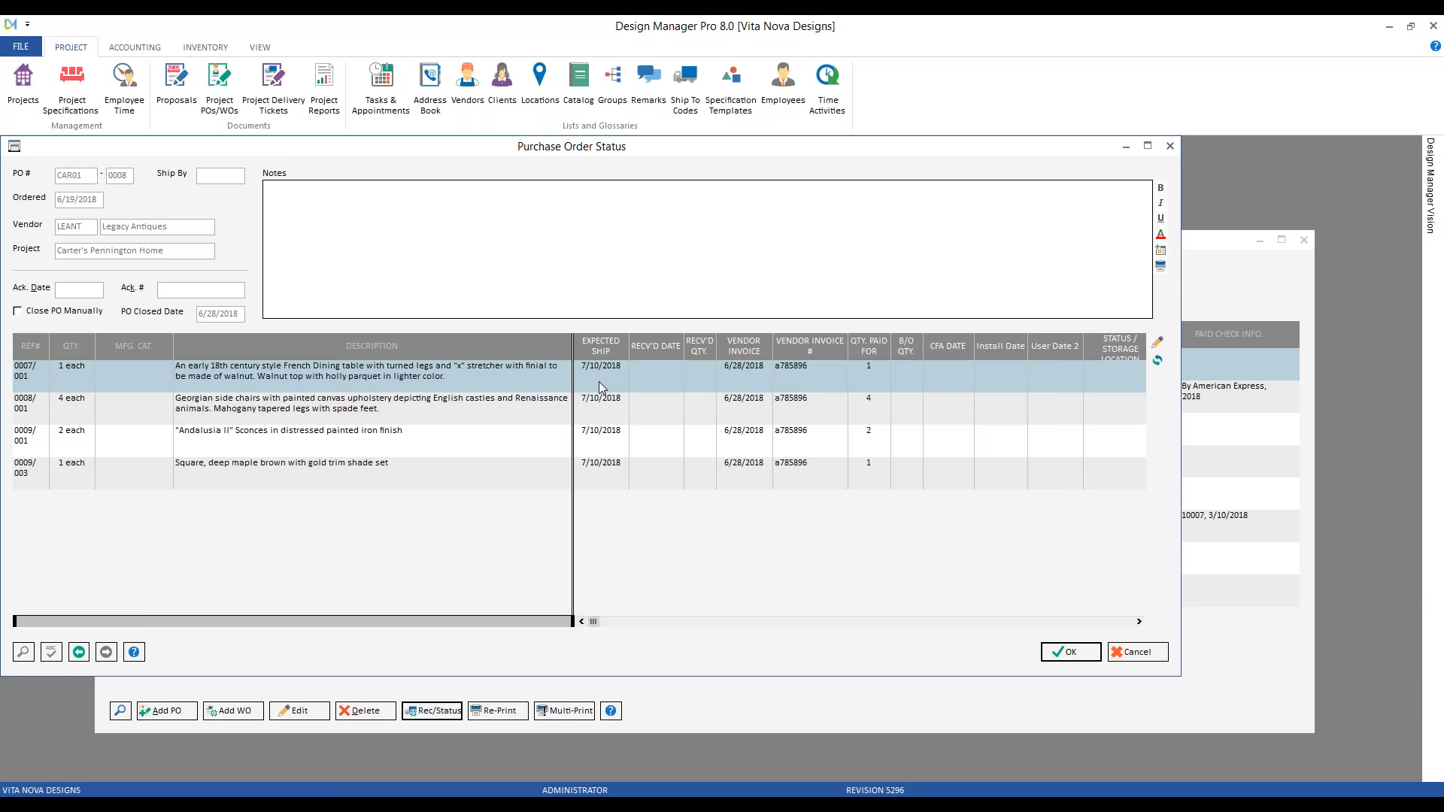
left_click(1146, 656)
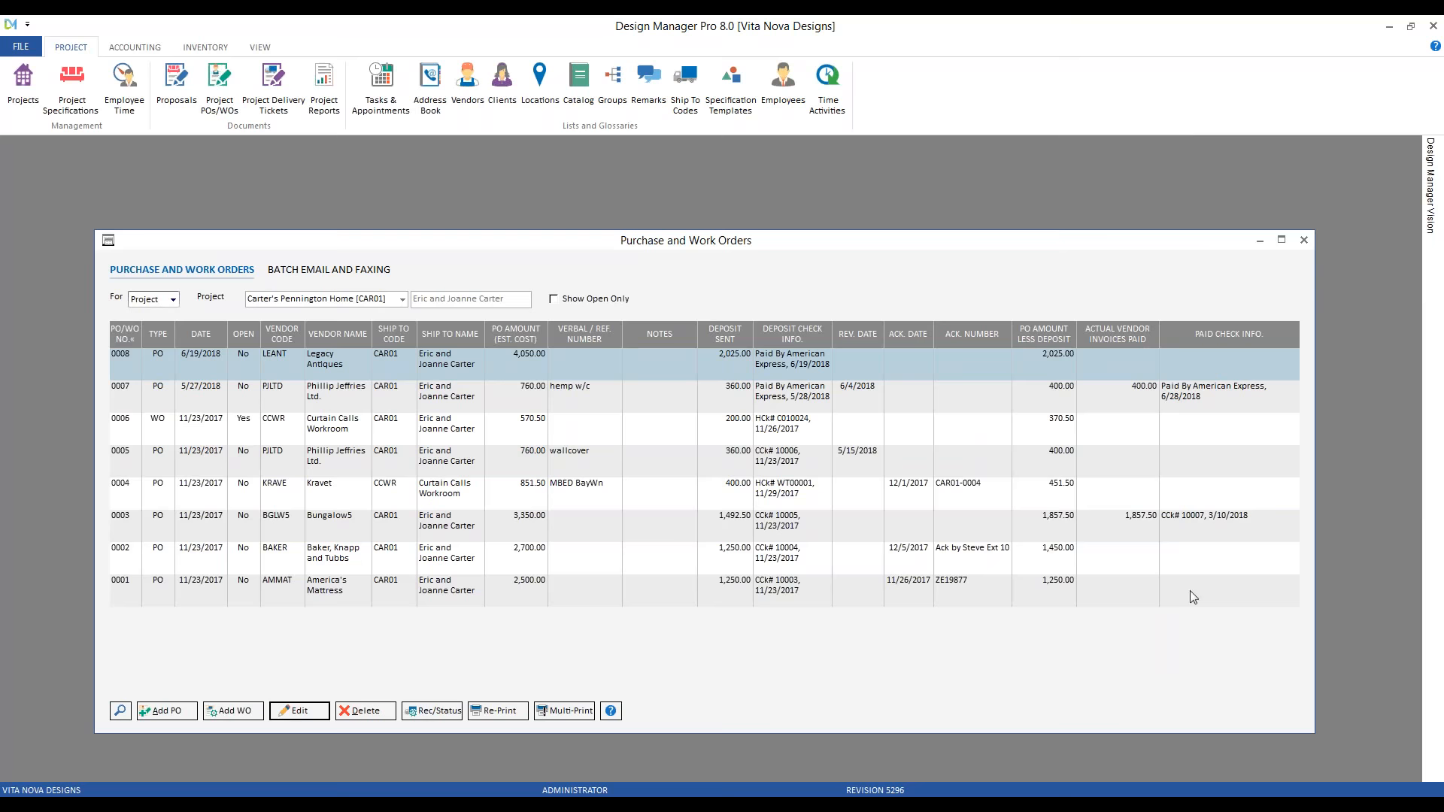
left_click(1303, 240)
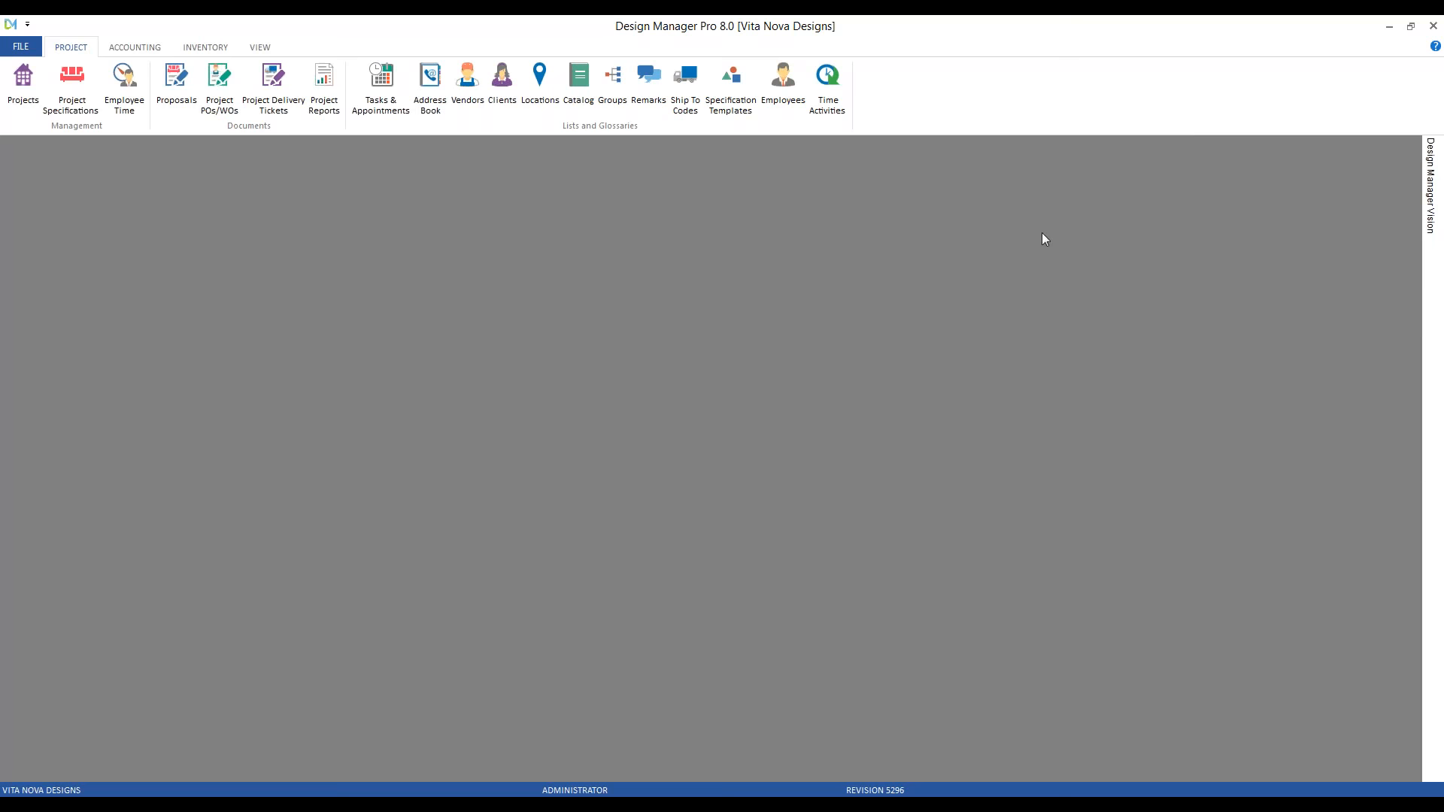